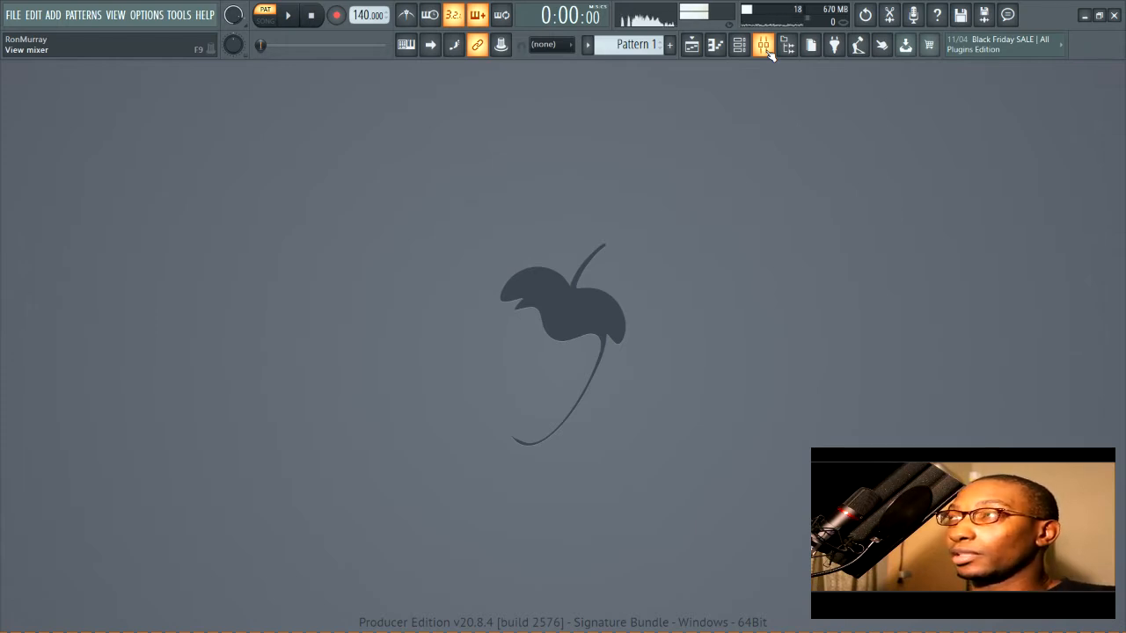
# View the mixer, the channel rack and the Kontakt piano roll, and close all of these windows.
pyautogui.click(764, 47)
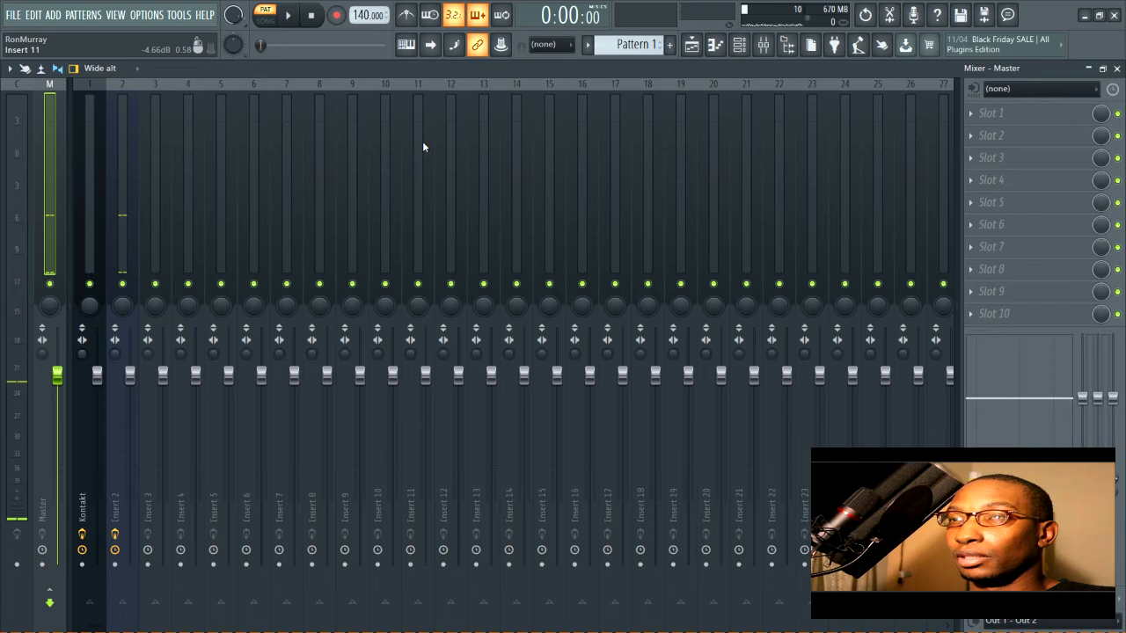
pyautogui.click(739, 48)
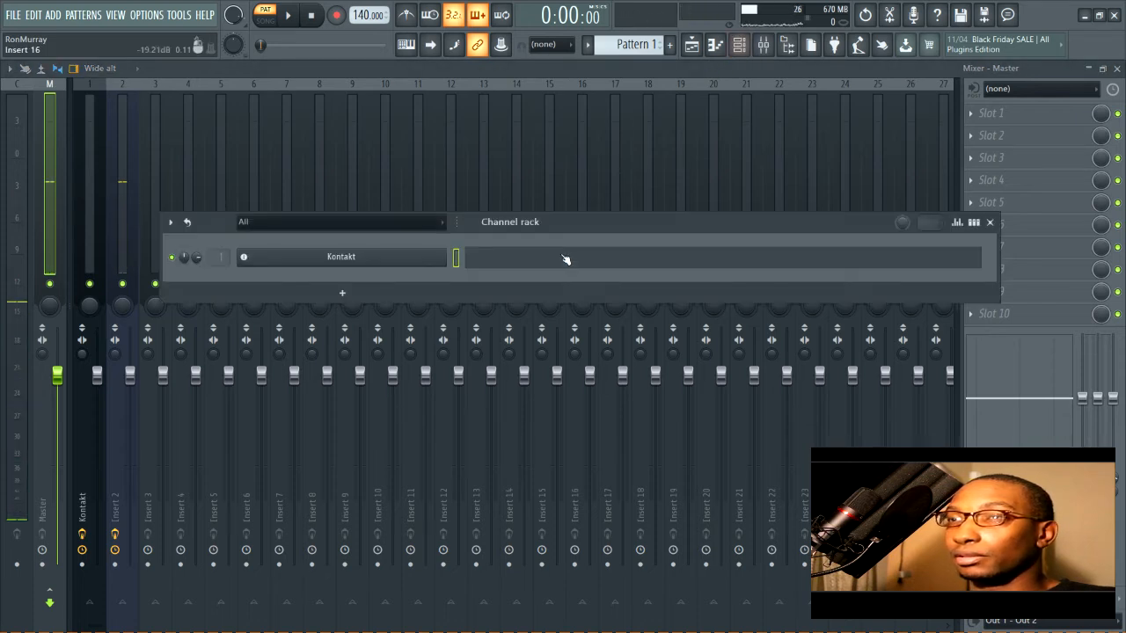
pyautogui.click(715, 46)
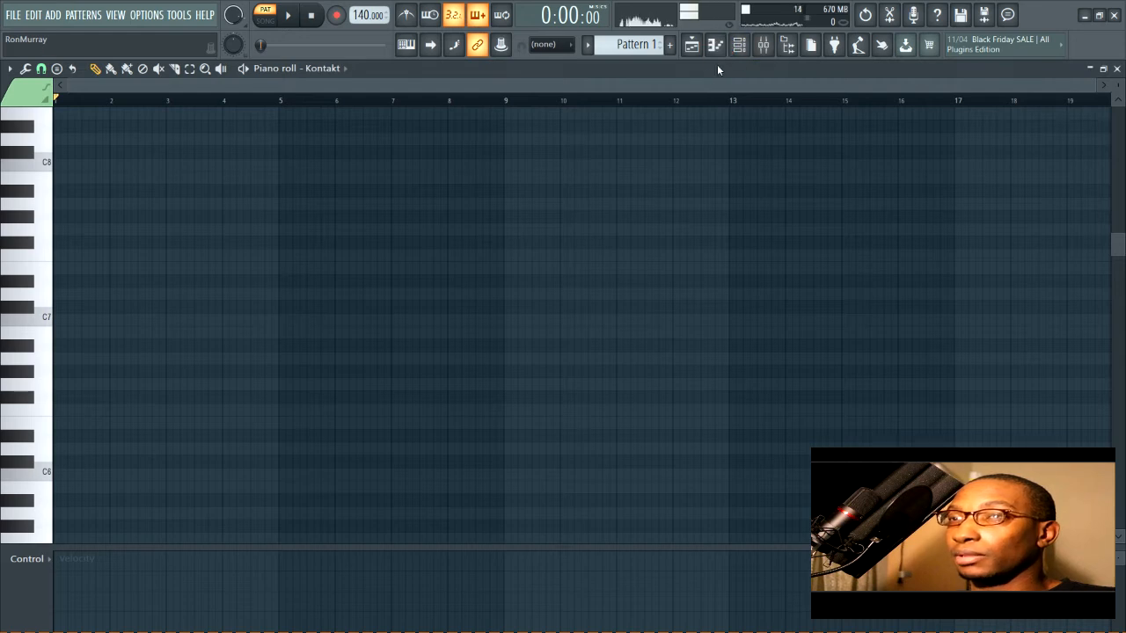
pyautogui.click(1117, 67)
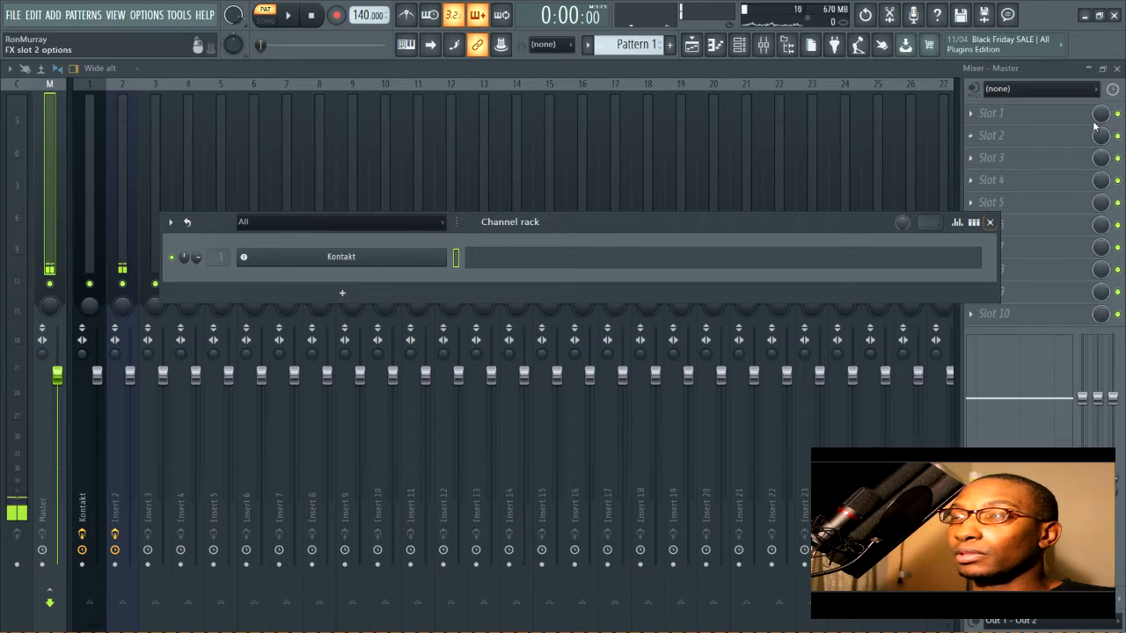
pyautogui.click(1117, 70)
pyautogui.click(1118, 70)
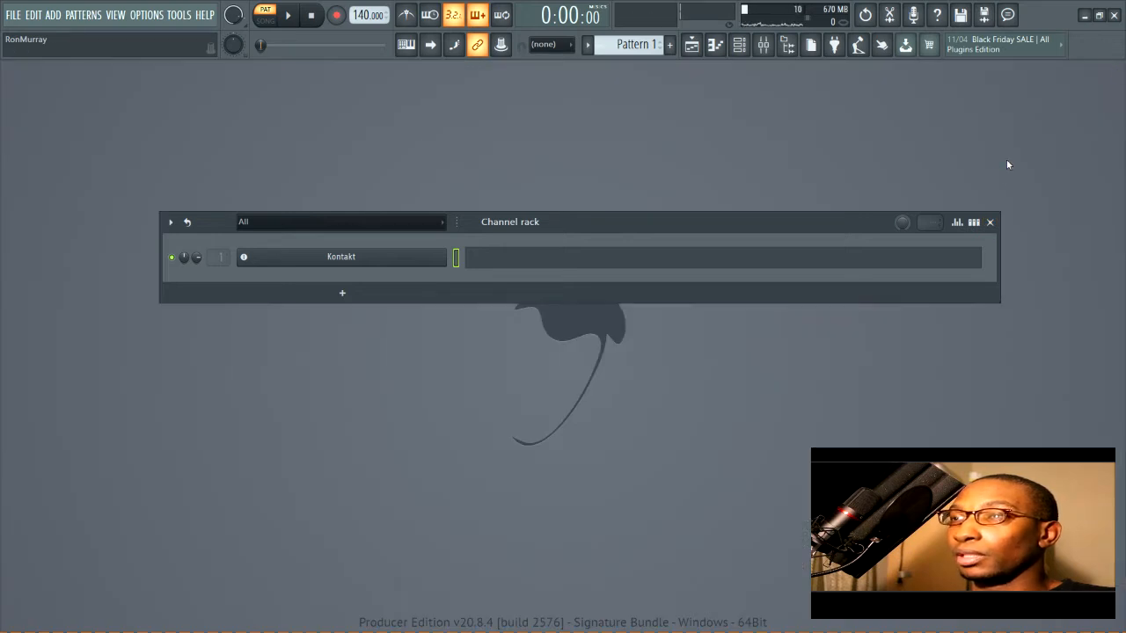
pyautogui.click(993, 220)
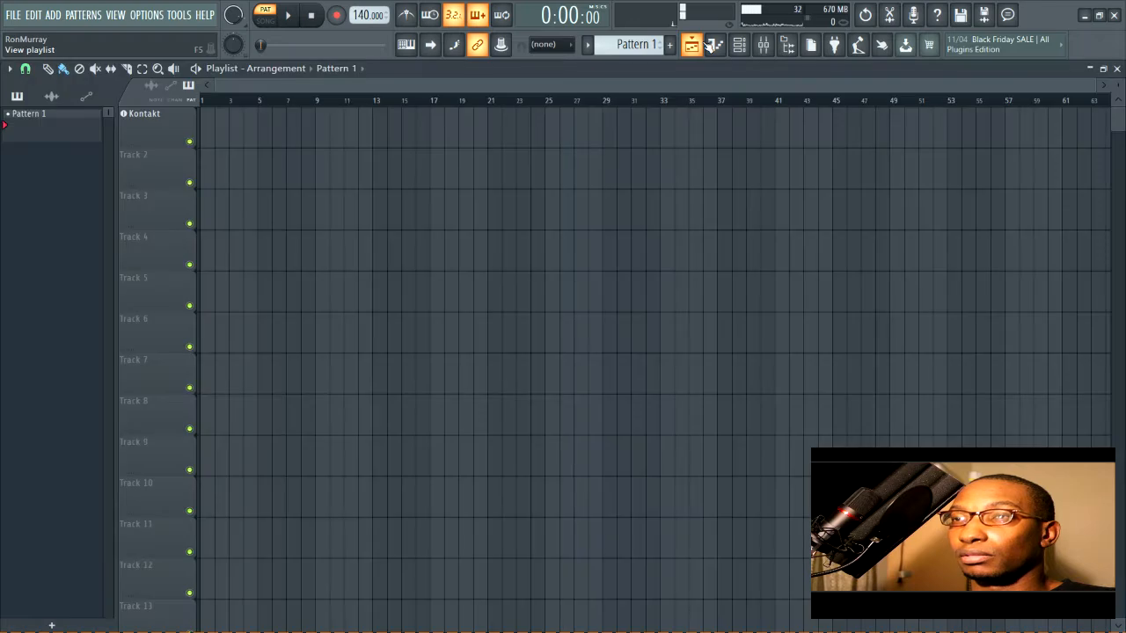
# Show the playlist with a narrower, repositioned channel rack, and restore the playlist from full size to a small floating window.
pyautogui.click(691, 44)
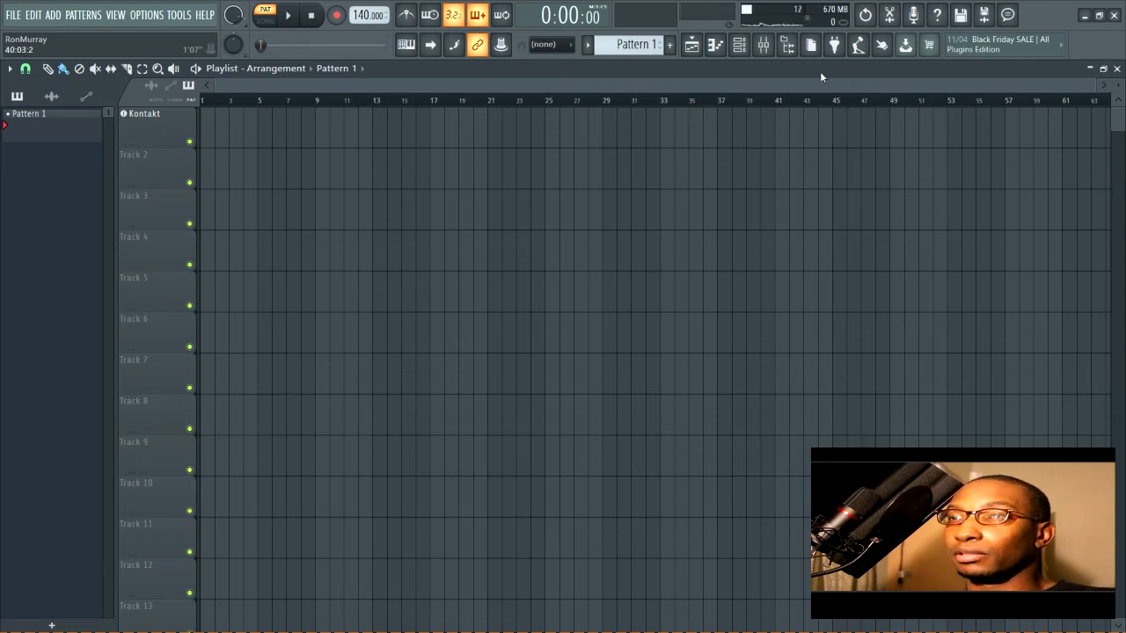
pyautogui.click(740, 47)
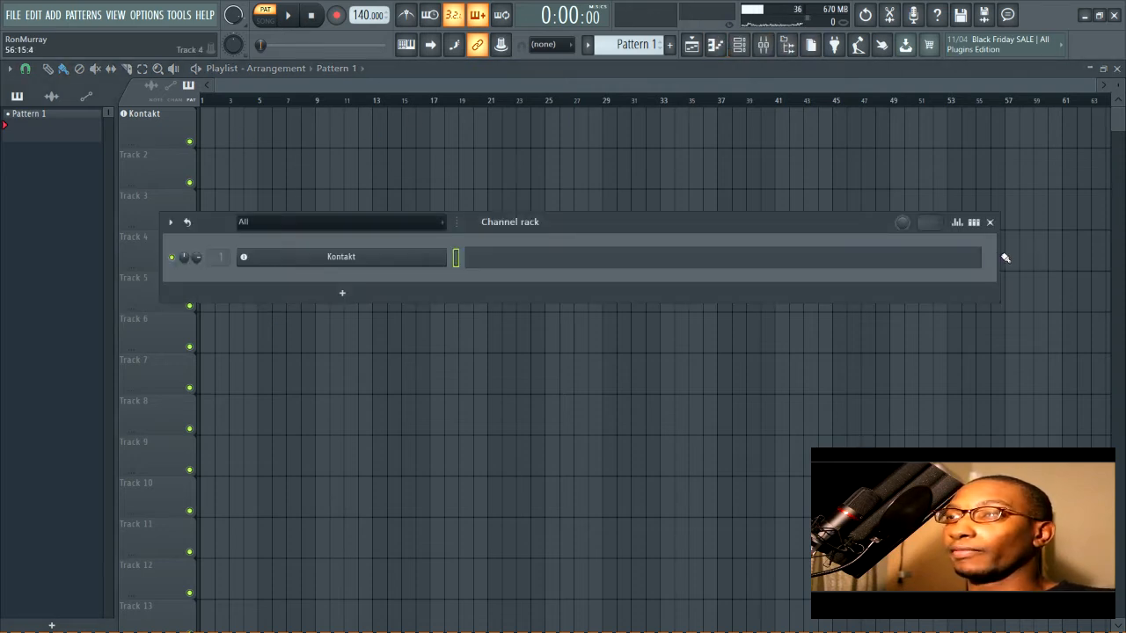
pyautogui.moveTo(998, 253); pyautogui.dragTo(684, 257)
pyautogui.moveTo(570, 221); pyautogui.dragTo(701, 215)
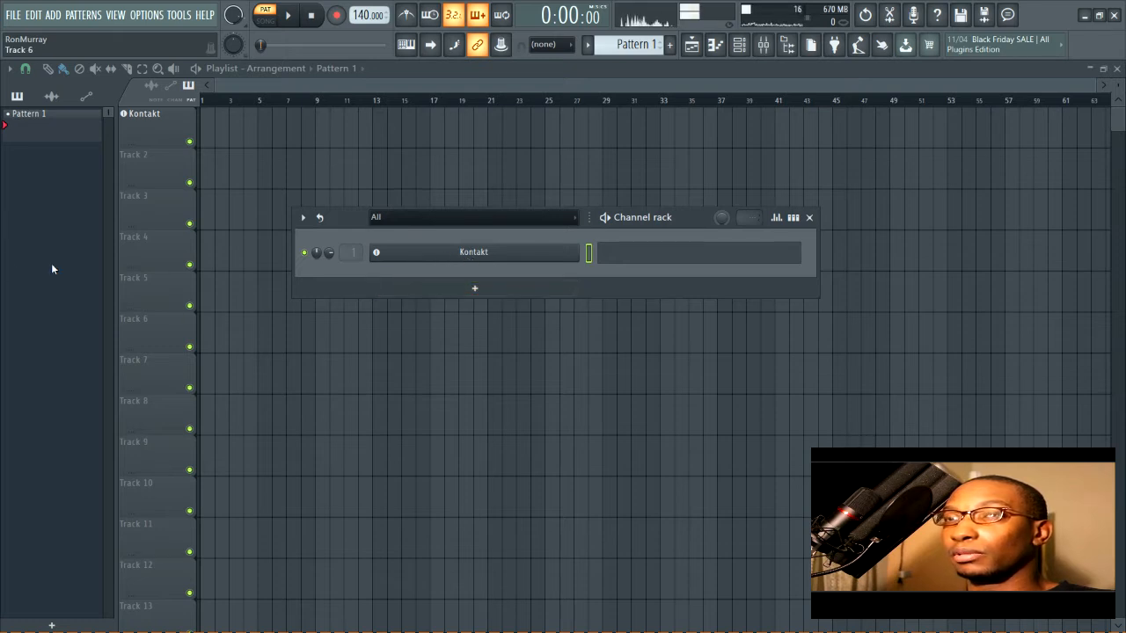
pyautogui.click(1103, 69)
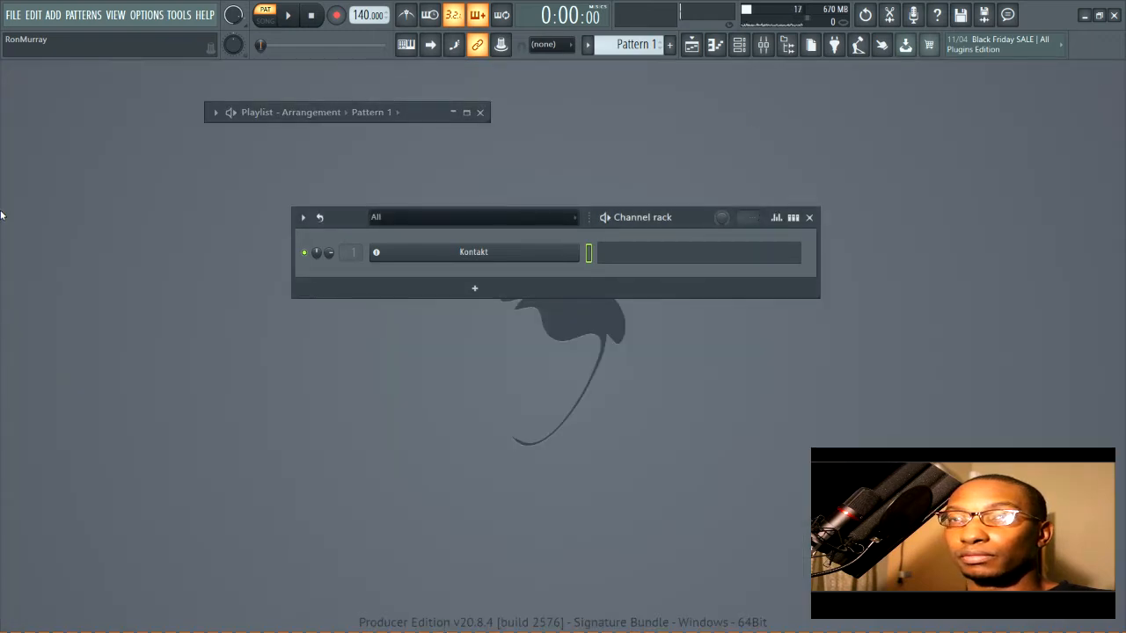
# Add a Sytrus synth channel to the channel rack and close its plugin window.
pyautogui.click(478, 292)
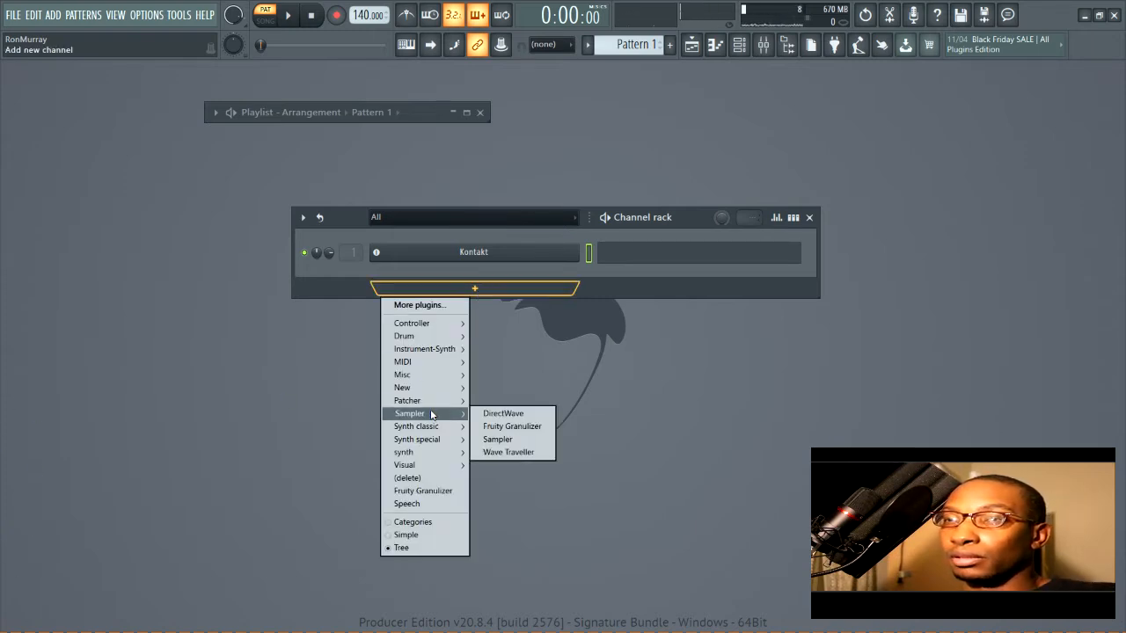
pyautogui.moveTo(439, 380)
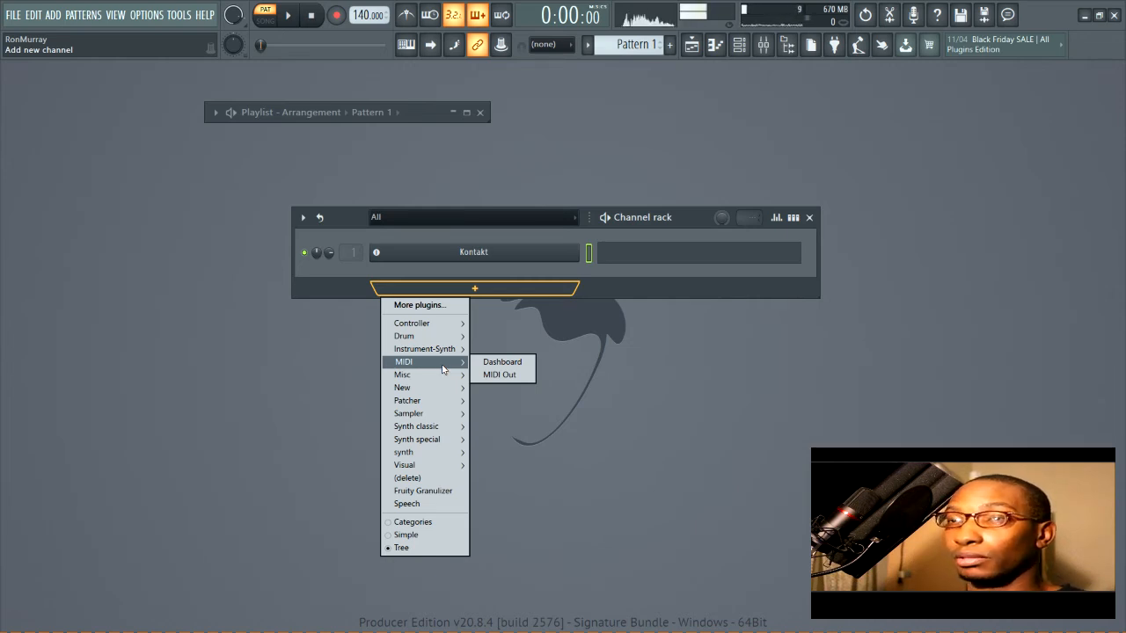
pyautogui.moveTo(436, 428)
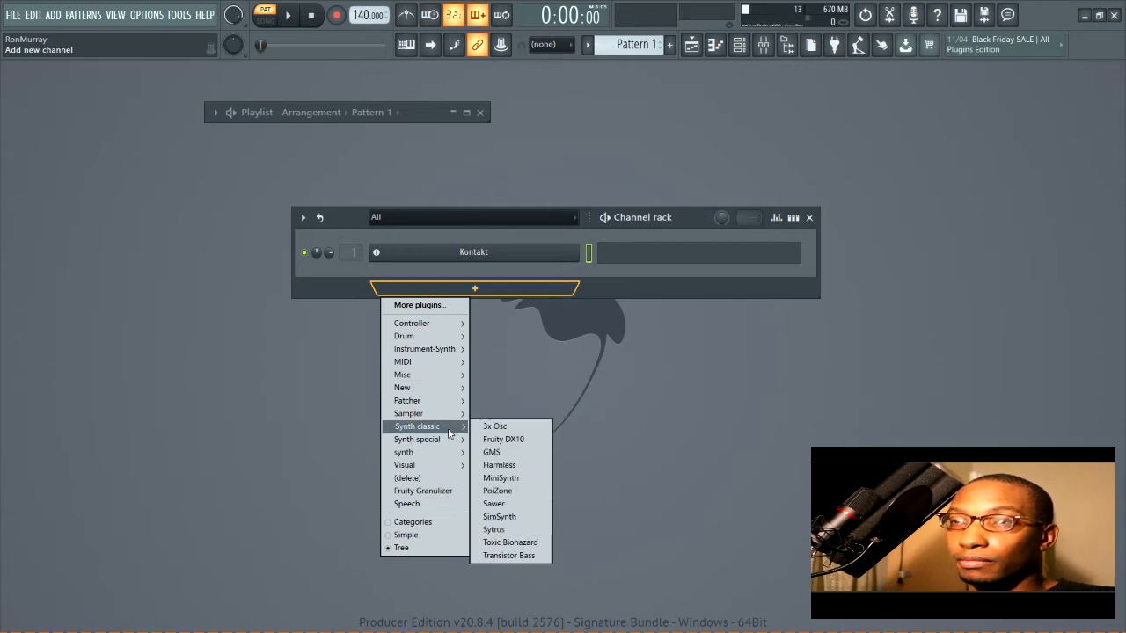
pyautogui.click(495, 530)
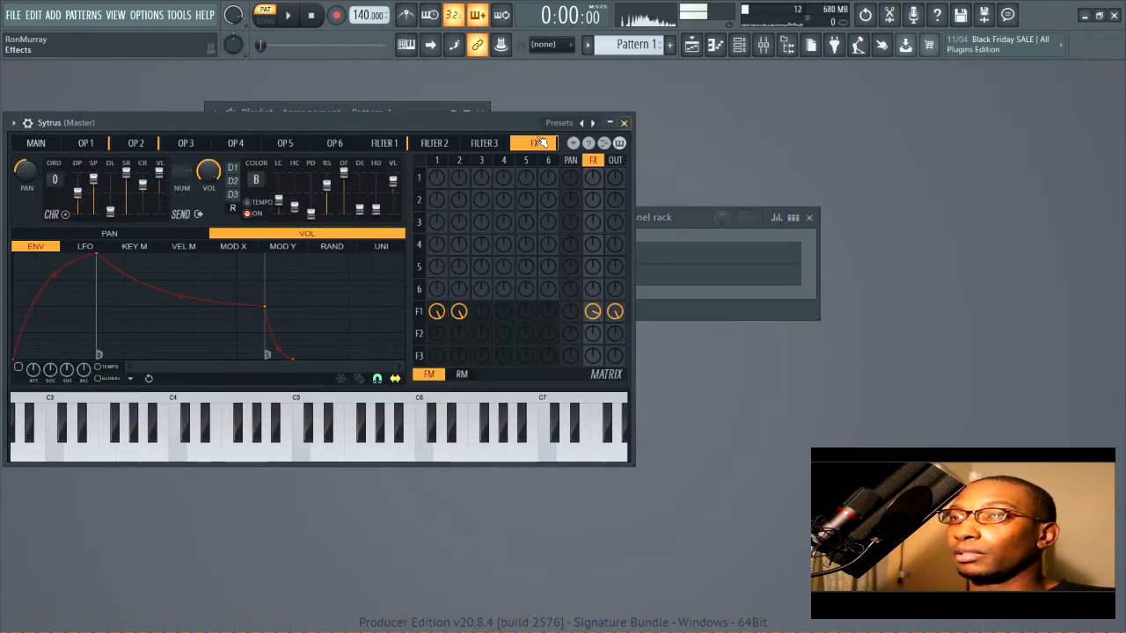
pyautogui.moveTo(499, 124); pyautogui.dragTo(821, 204)
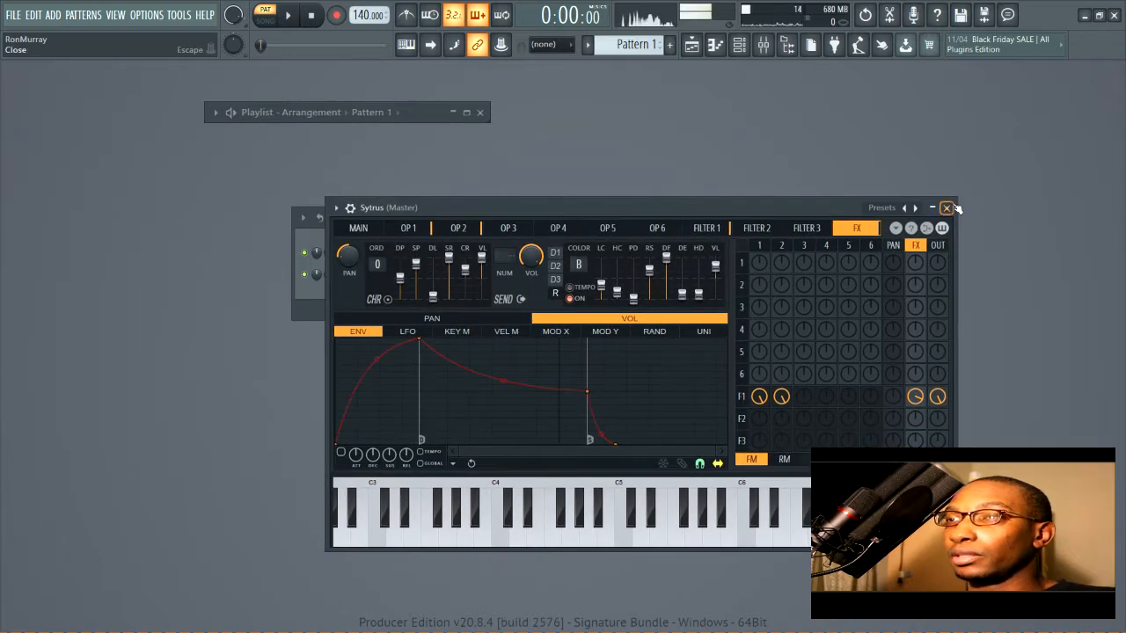
pyautogui.click(949, 206)
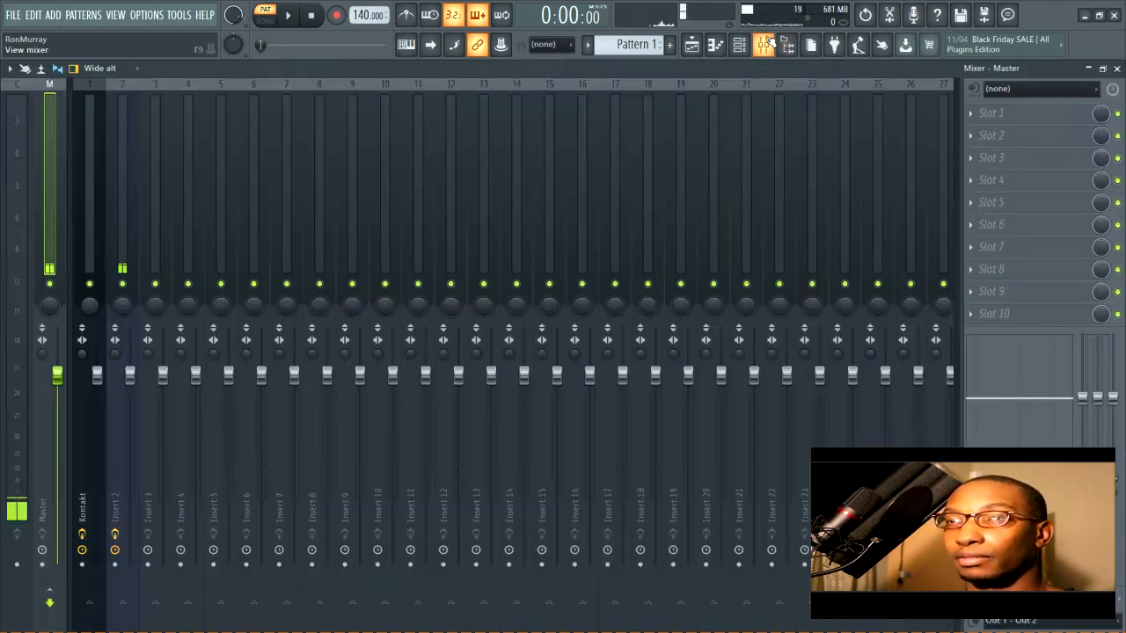
# Inspect the effect slots of the Insert 2 and Kontakt tracks in the mixer, and close the mixer.
pyautogui.click(763, 44)
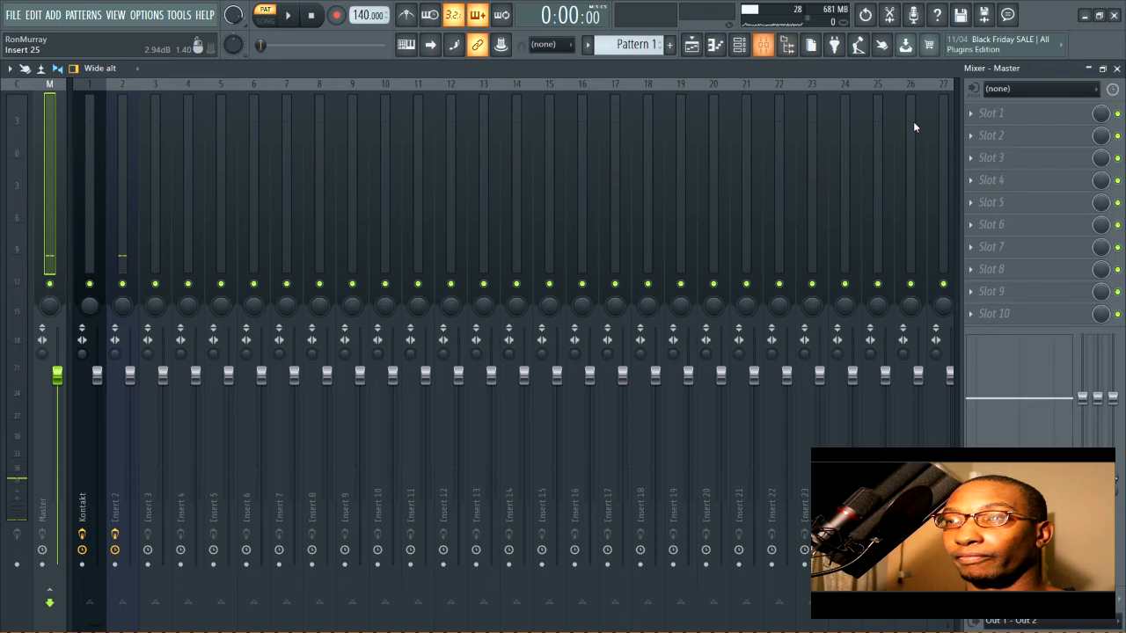
pyautogui.click(125, 117)
pyautogui.click(161, 117)
pyautogui.click(95, 130)
pyautogui.click(118, 127)
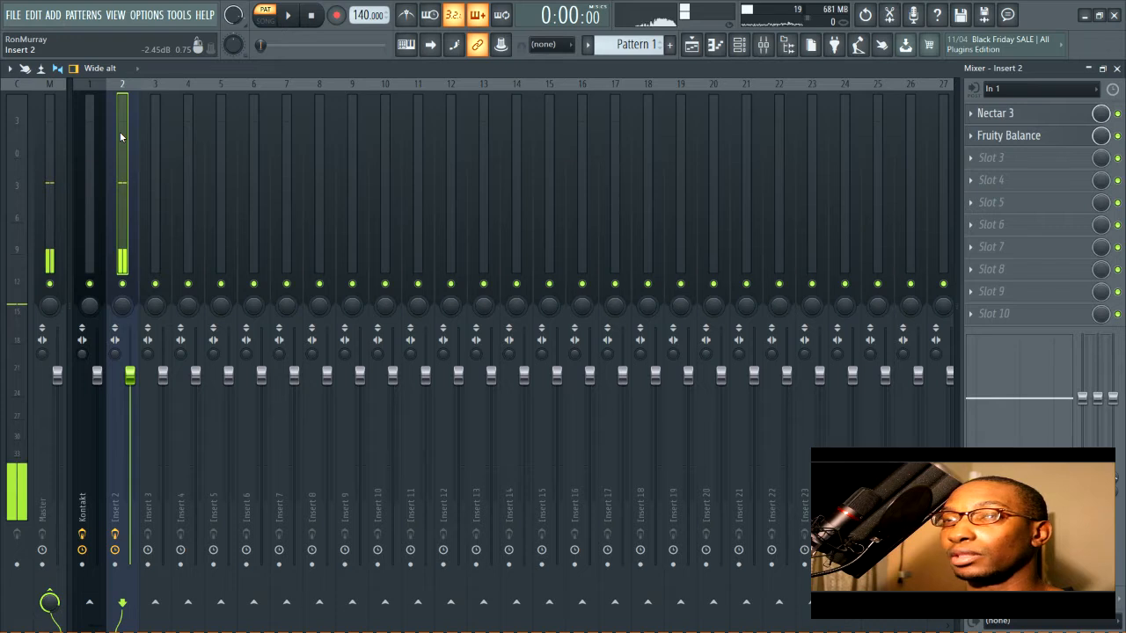
pyautogui.click(81, 142)
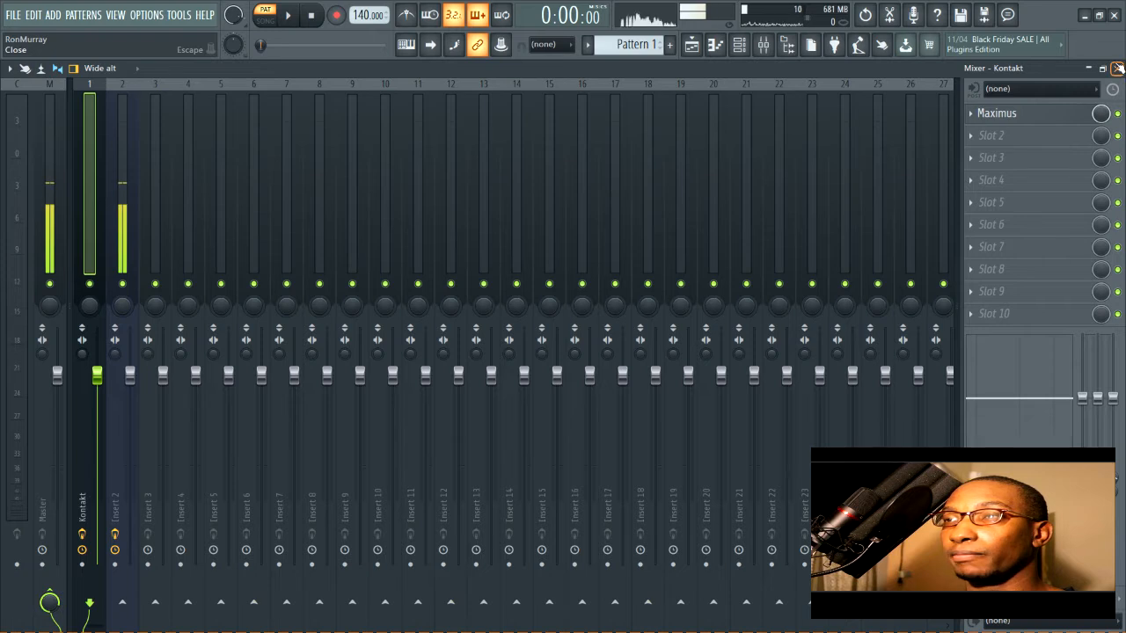
pyautogui.click(1116, 68)
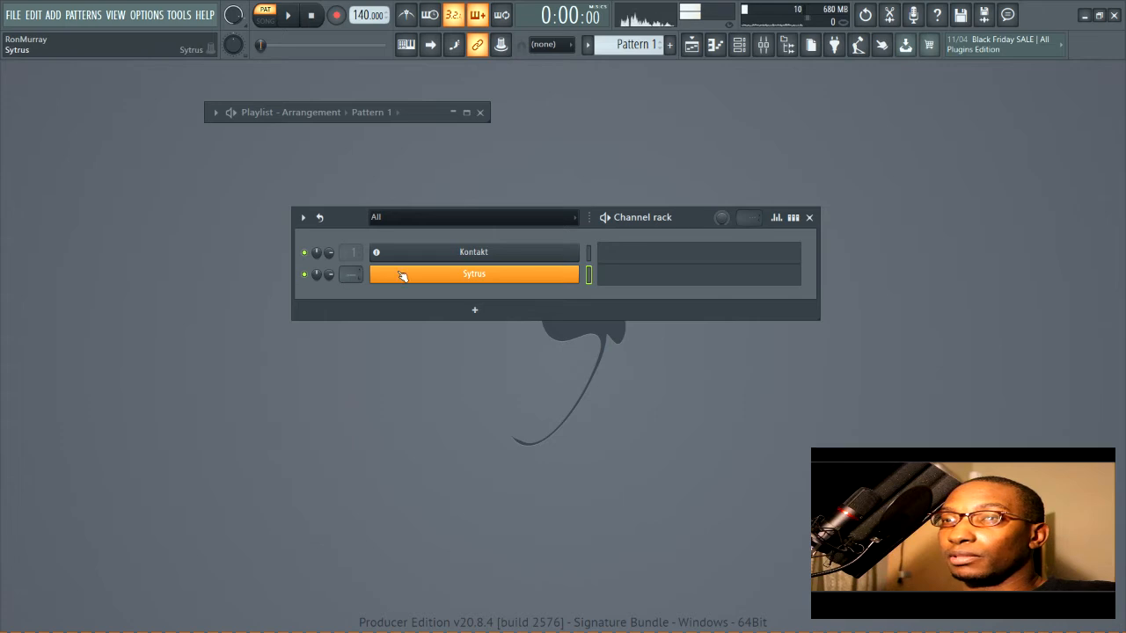
# Route the Sytrus channel to mixer track 3 and show the mixer.
pyautogui.rightClick(533, 275)
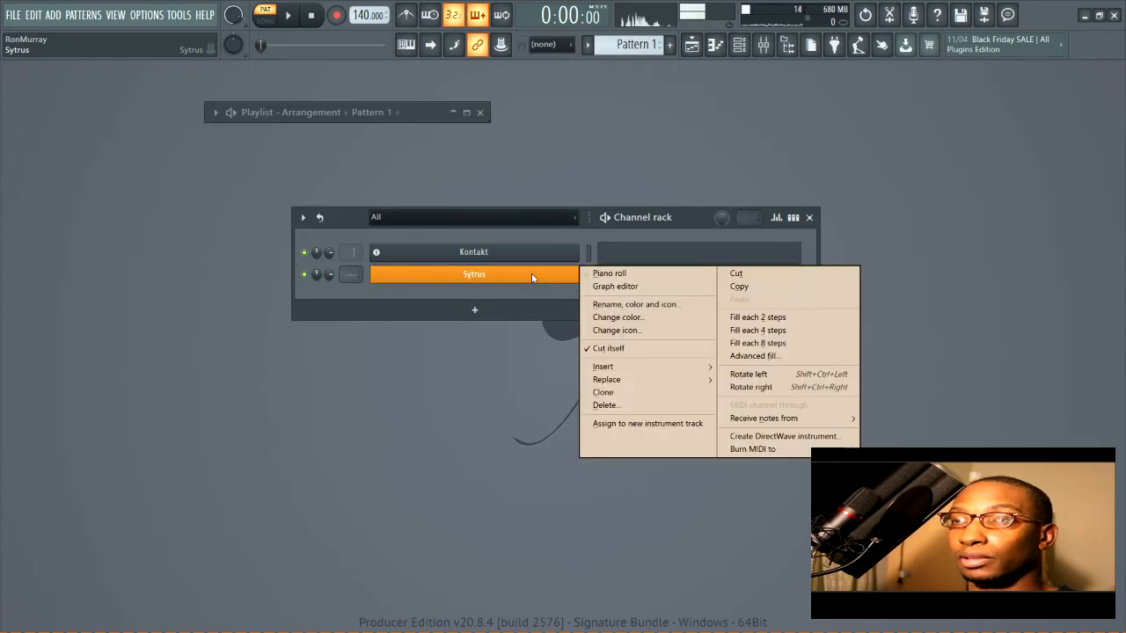
pyautogui.click(635, 425)
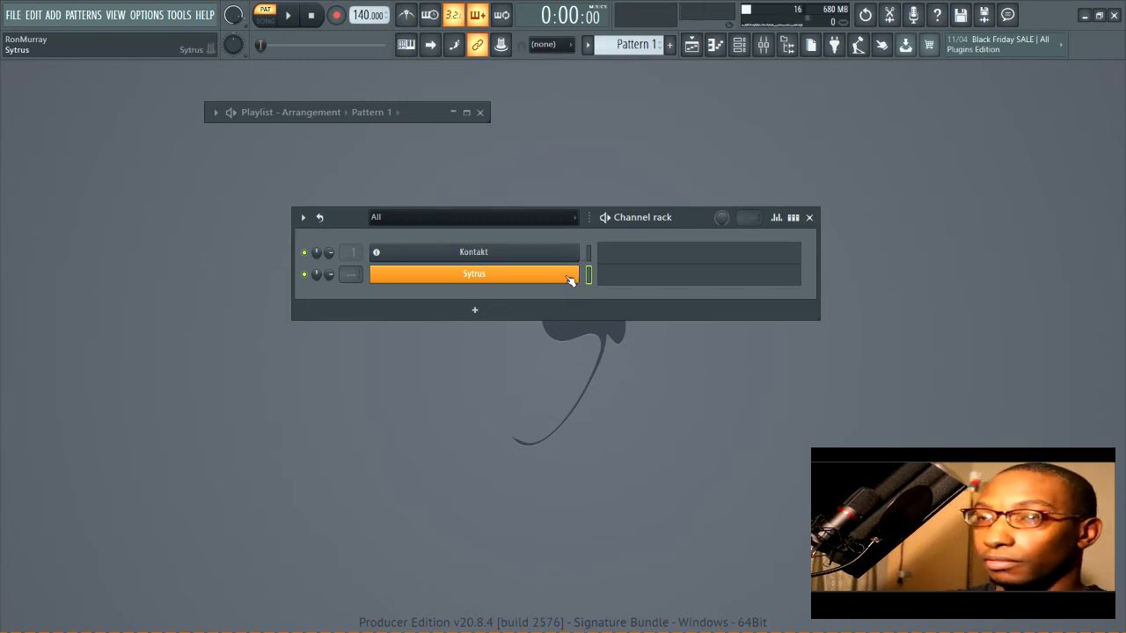
pyautogui.press('F9')
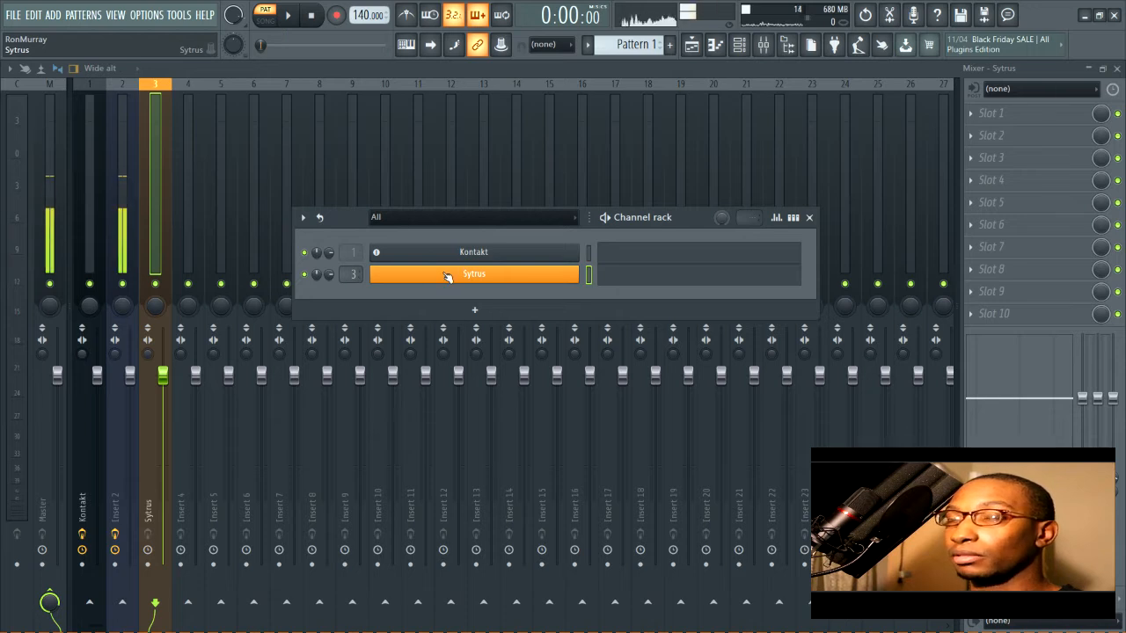
# Check the maximized playlist for a Sytrus instrument track, and close the playlist.
pyautogui.click(692, 44)
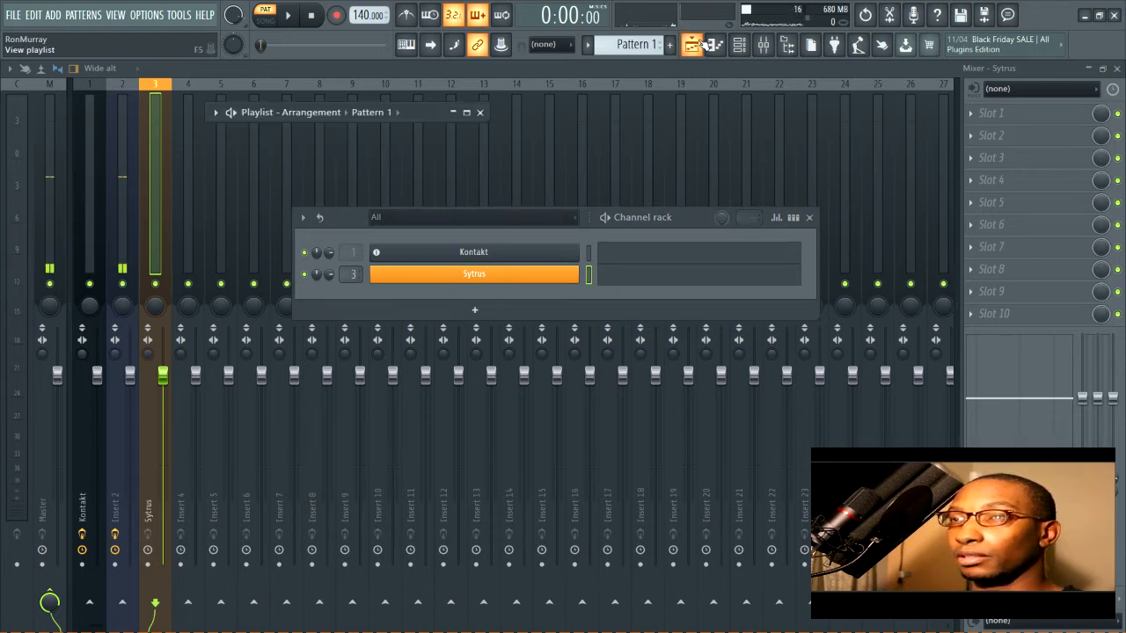
pyautogui.click(466, 111)
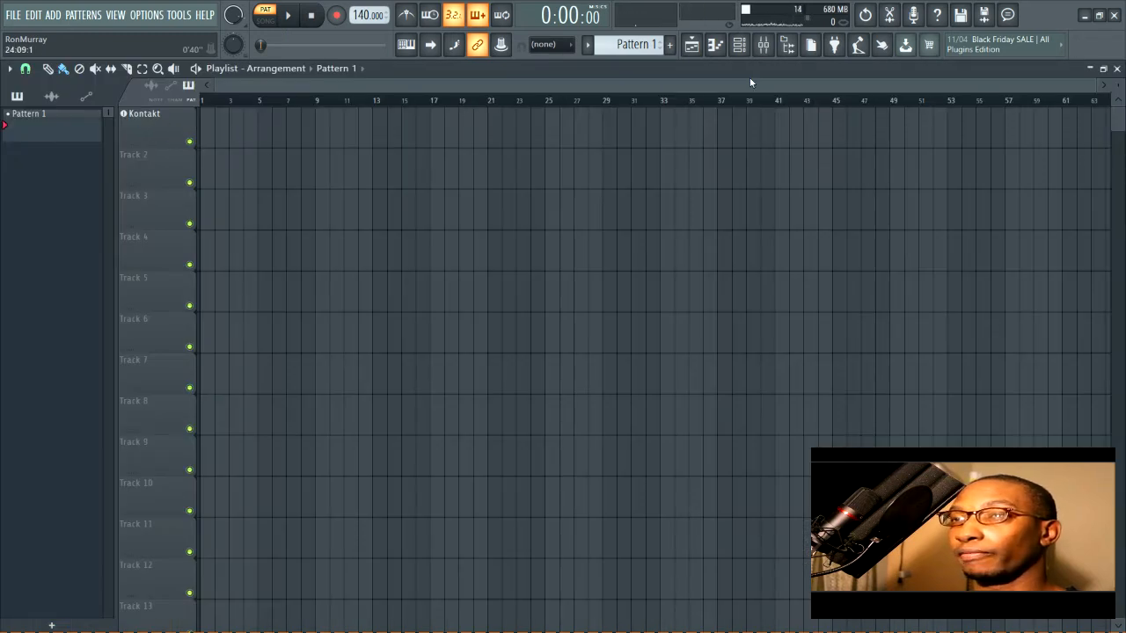
pyautogui.click(1117, 68)
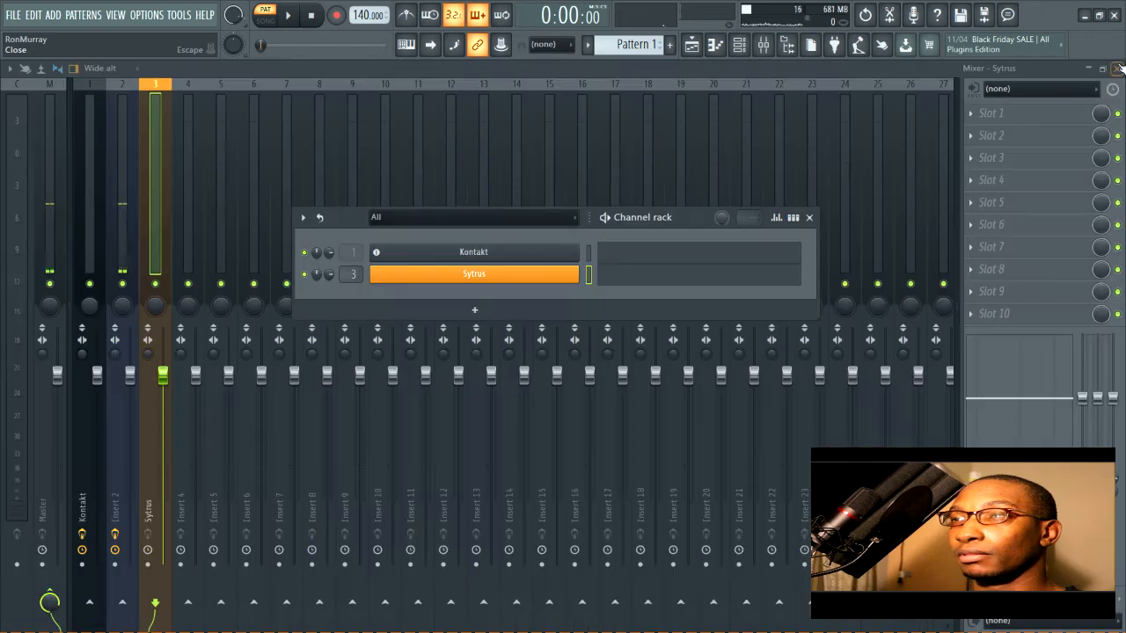
# Recolor the Kontakt channel light magenta (#B559AA) and check the color on its mixer and playlist tracks.
pyautogui.middleClick(541, 255)
pyautogui.click(687, 266)
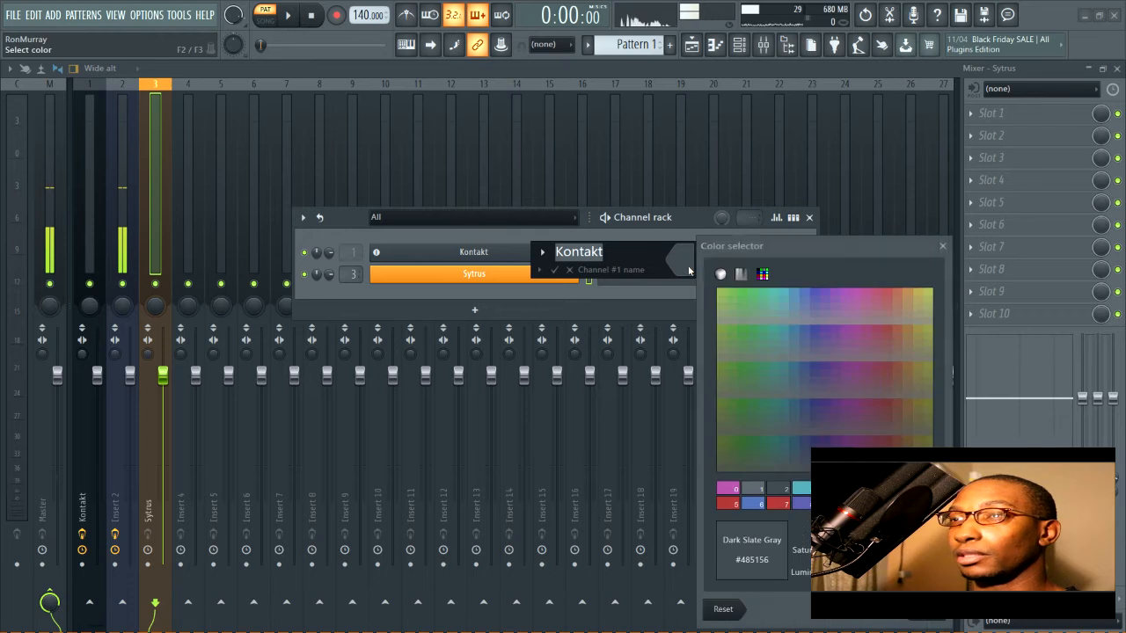
pyautogui.click(726, 489)
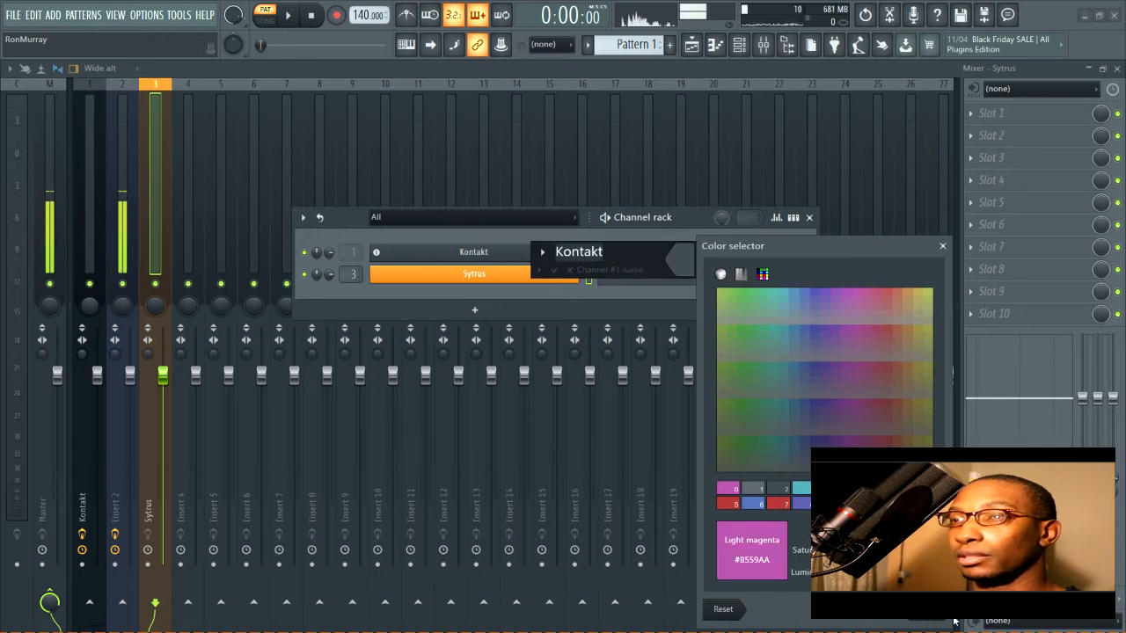
pyautogui.click(927, 609)
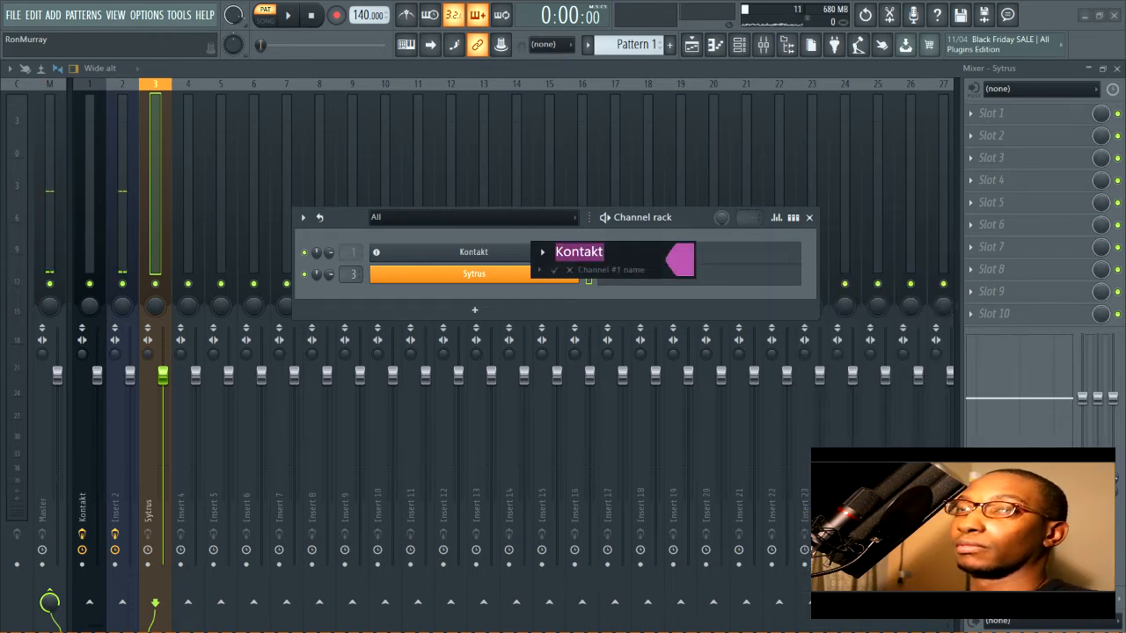
pyautogui.press('Return')
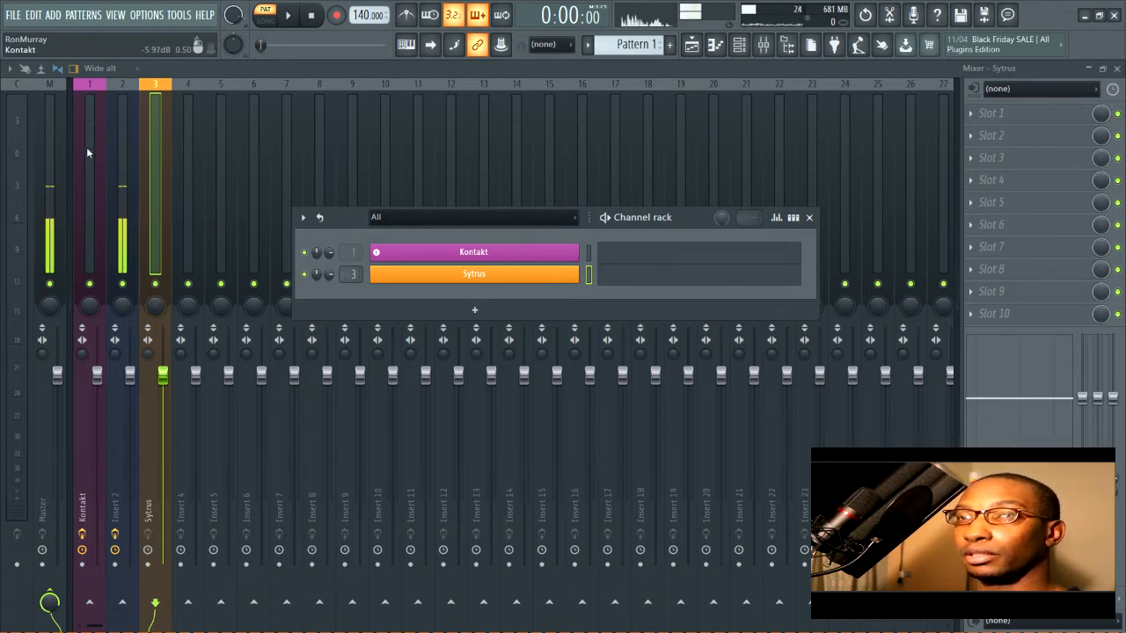
pyautogui.press('F5')
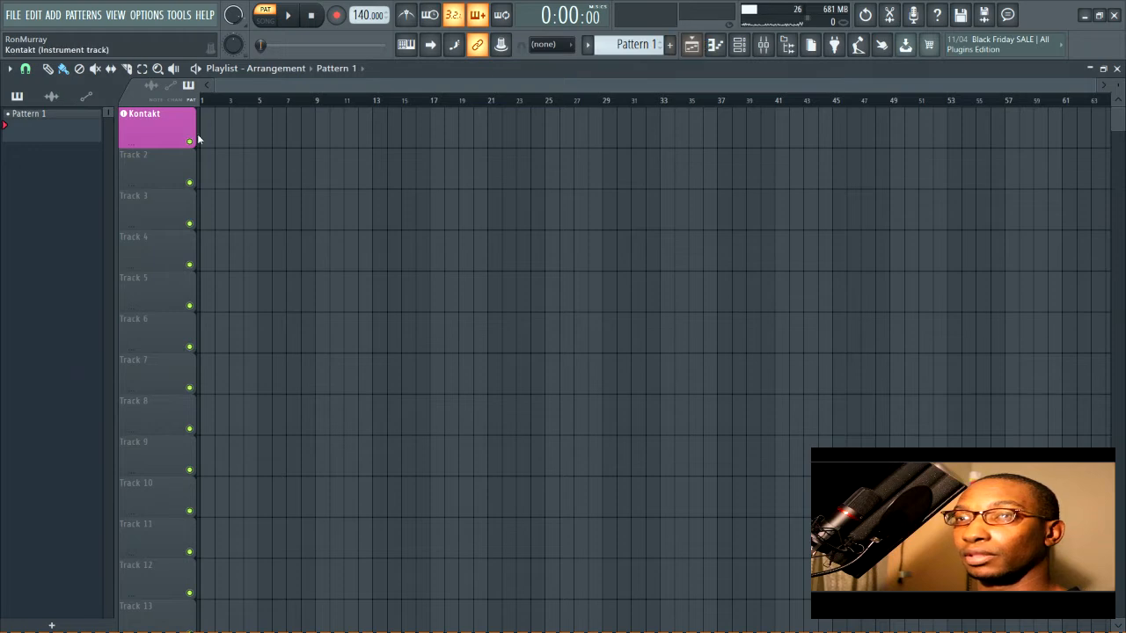
pyautogui.click(1117, 69)
# Recolor the Sytrus channel Medium Purple (#7059B5) and check the color on its mixer track and in the playlist.
pyautogui.rightClick(452, 275)
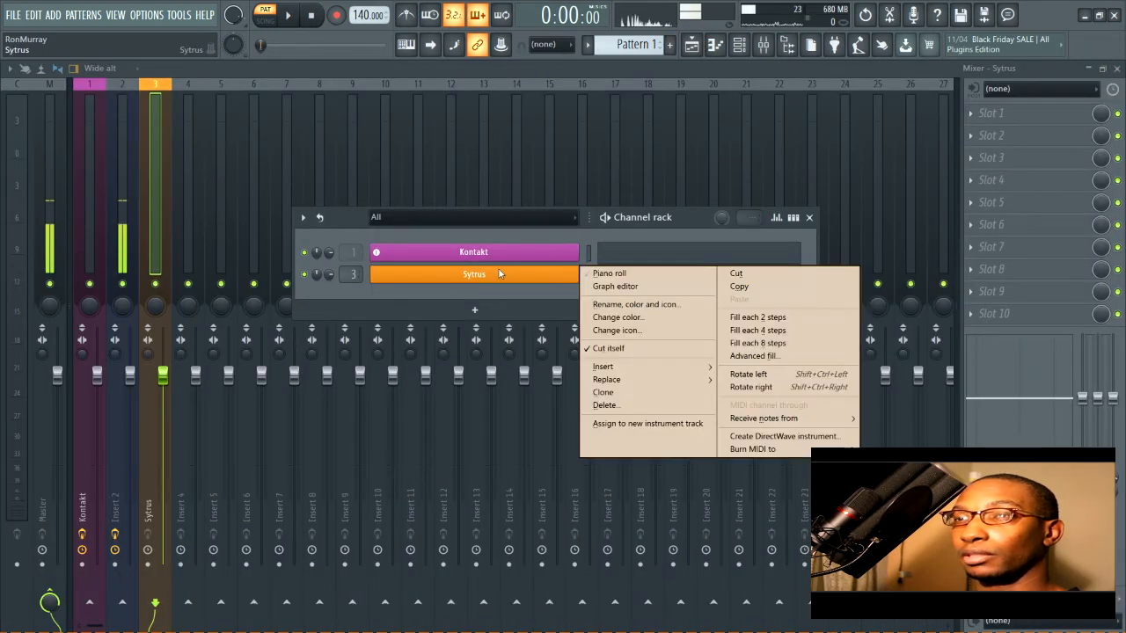
pyautogui.click(601, 235)
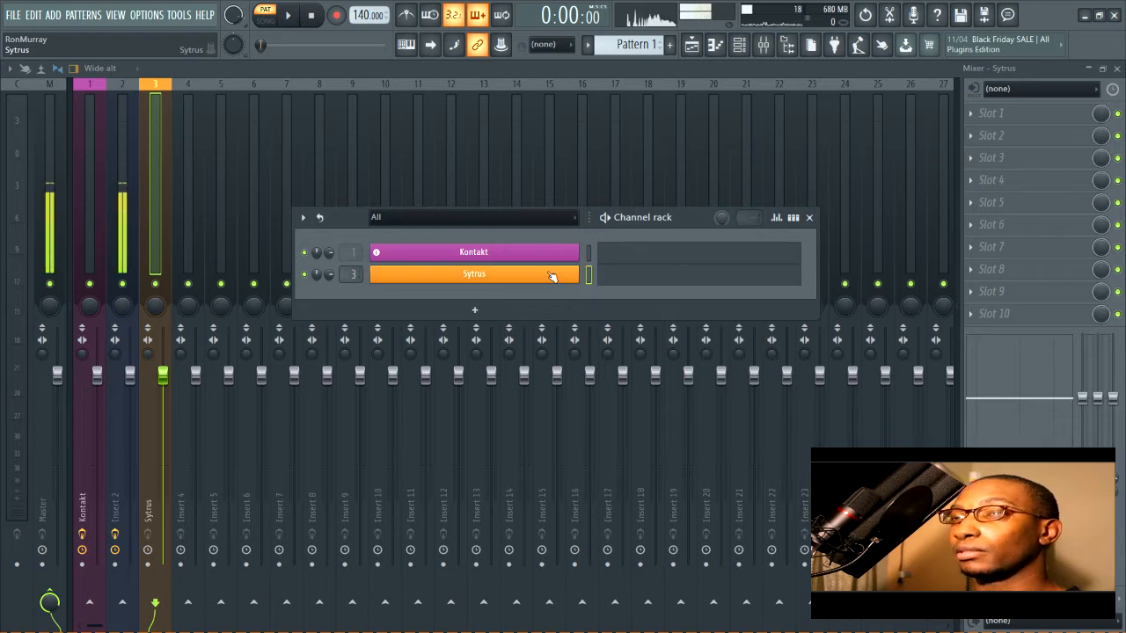
pyautogui.keyDown('shift'); pyautogui.click(551, 276); pyautogui.keyUp('shift')
pyautogui.click(691, 281)
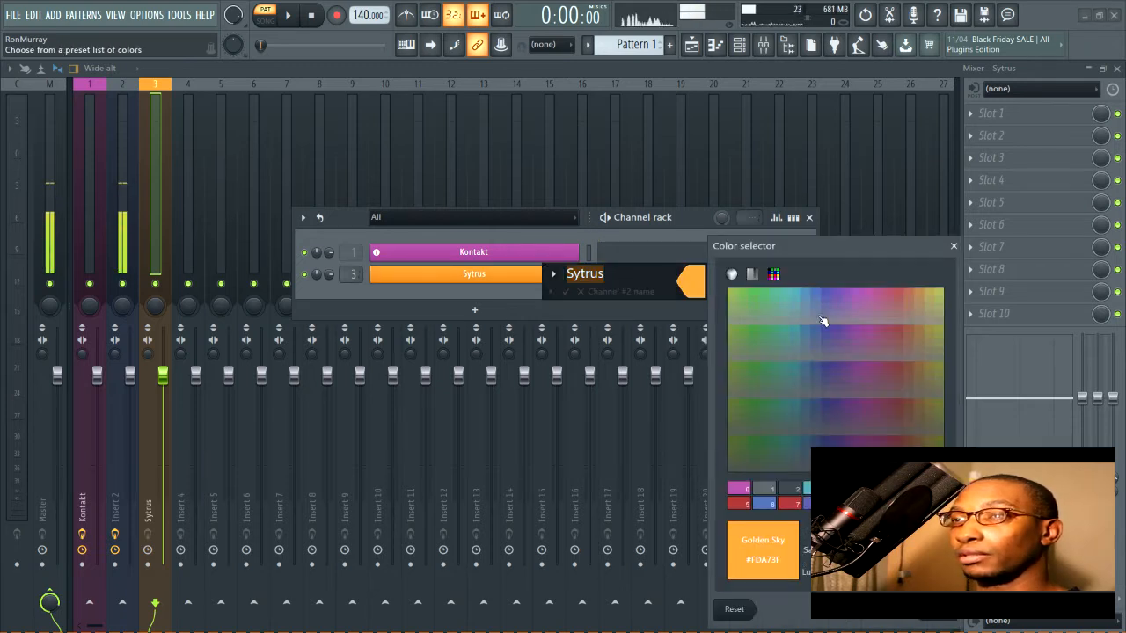
pyautogui.click(842, 292)
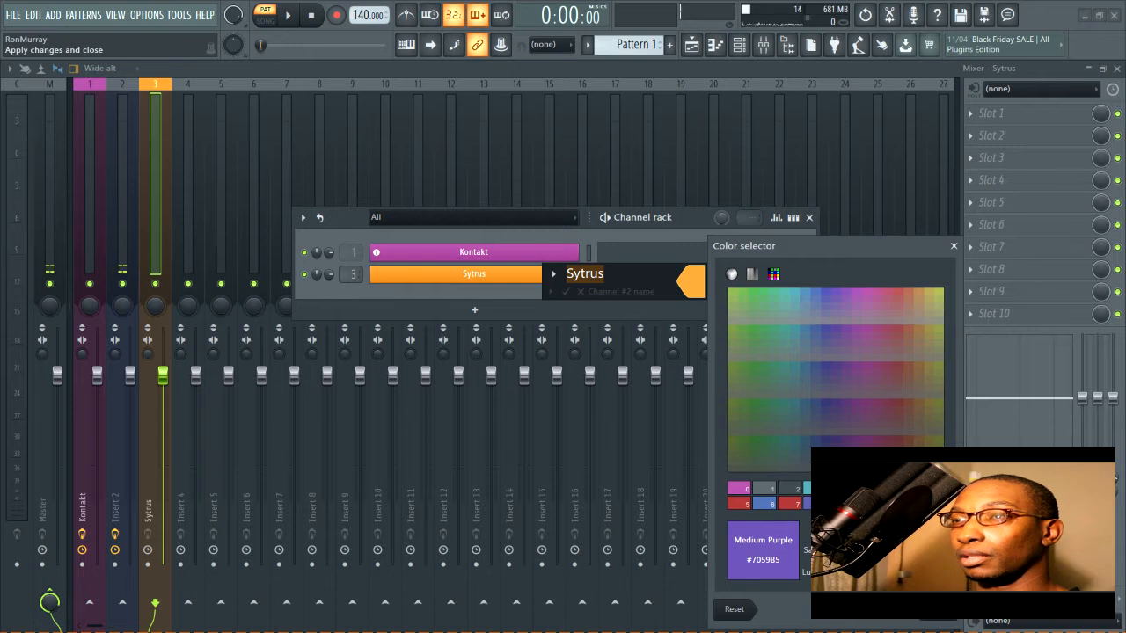
pyautogui.click(933, 610)
pyautogui.press('Return')
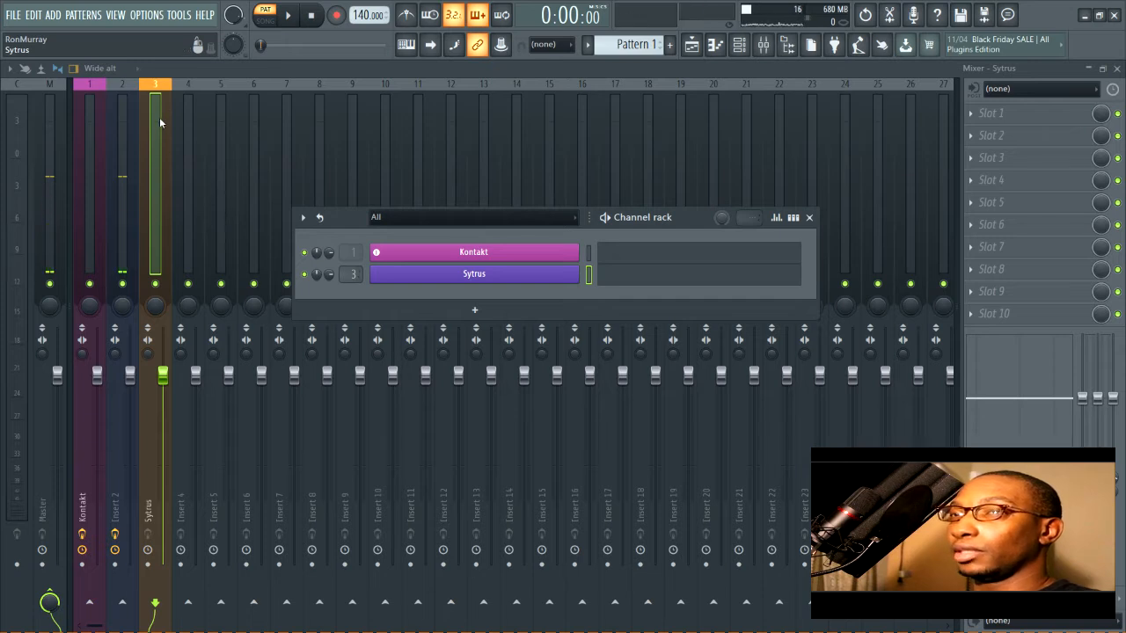
pyautogui.click(691, 45)
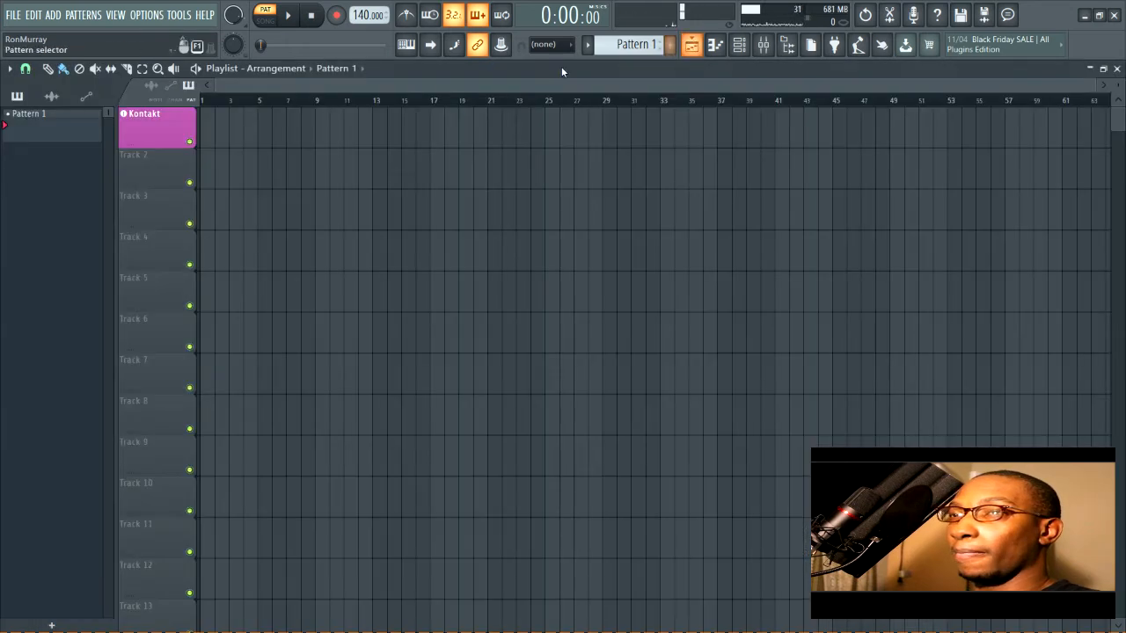
pyautogui.click(692, 44)
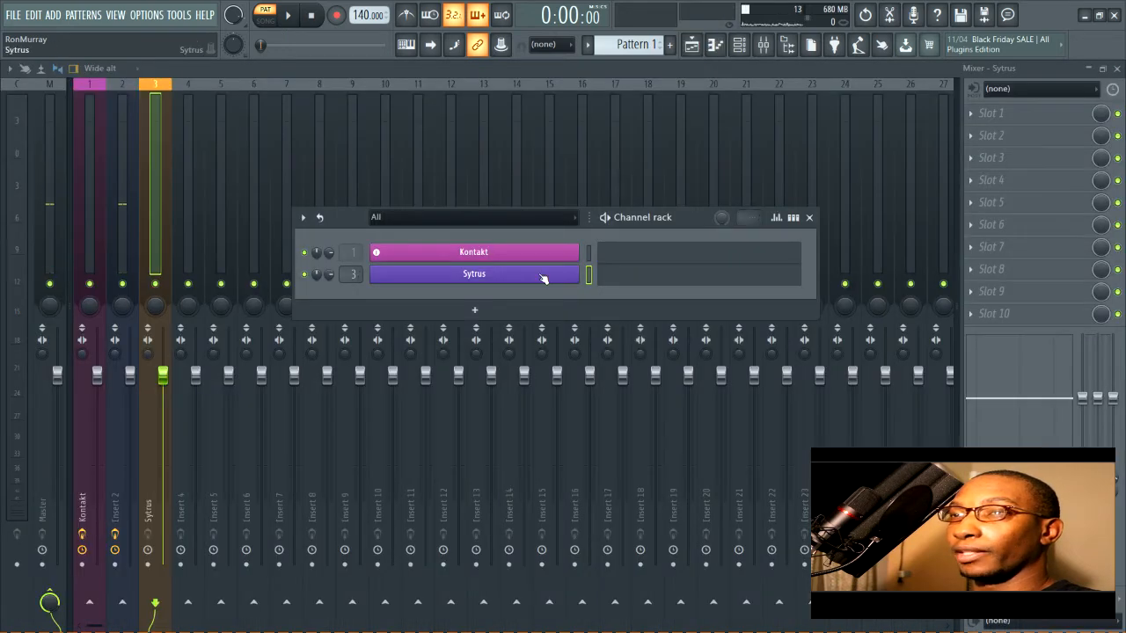
# Assign the Sytrus channel to a new instrument track and check its linked mixer and playlist tracks.
pyautogui.rightClick(576, 269)
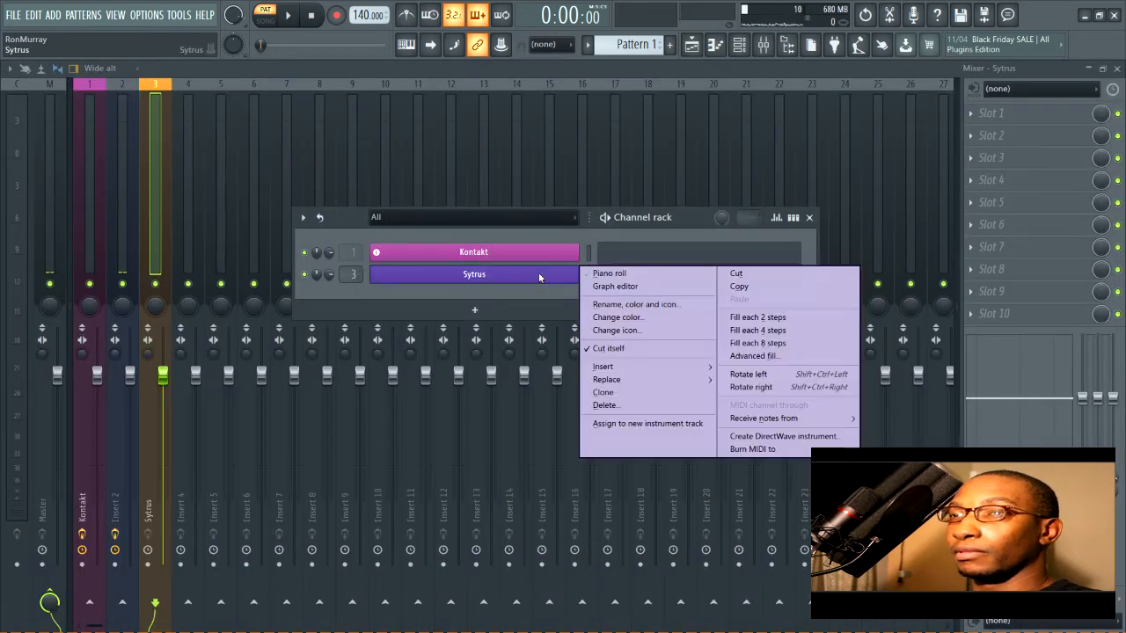
pyautogui.click(603, 424)
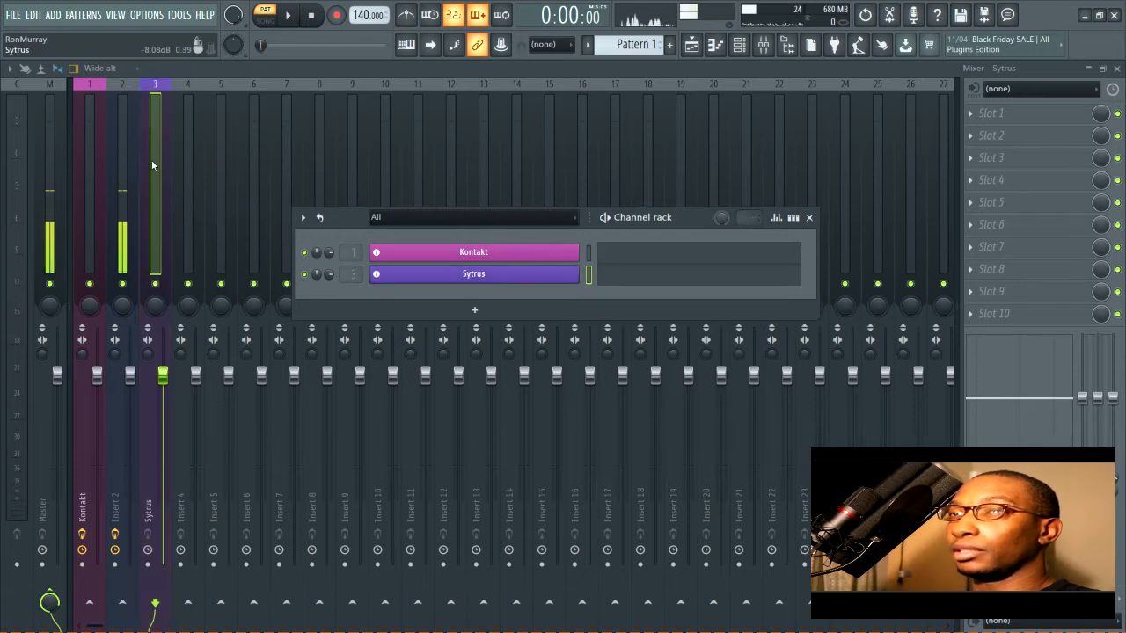
pyautogui.click(692, 44)
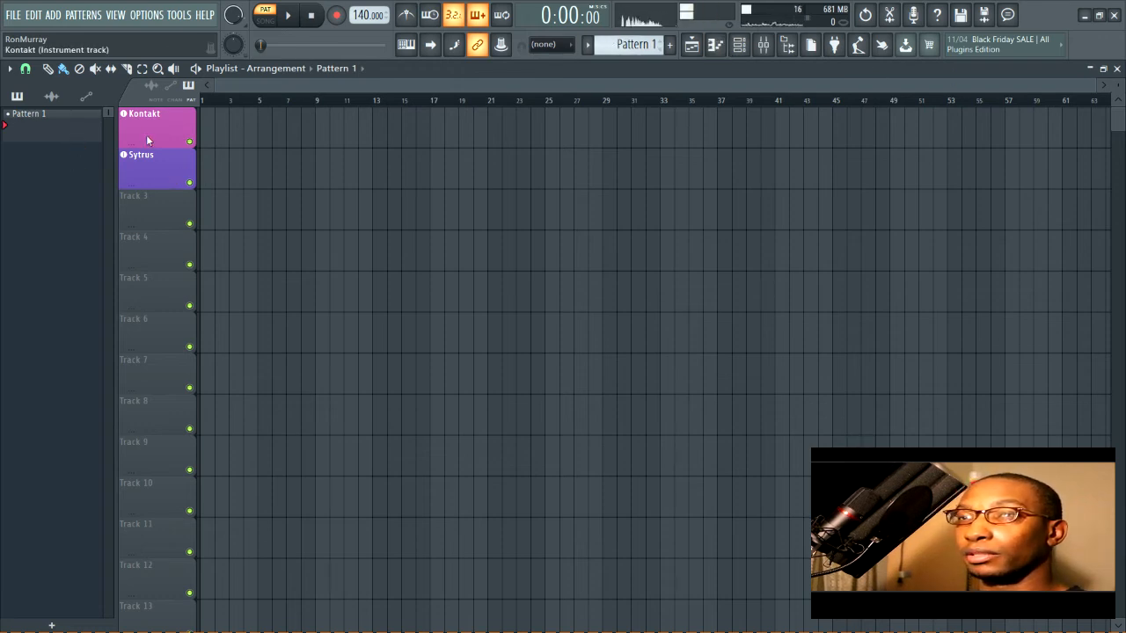
pyautogui.doubleClick(150, 164)
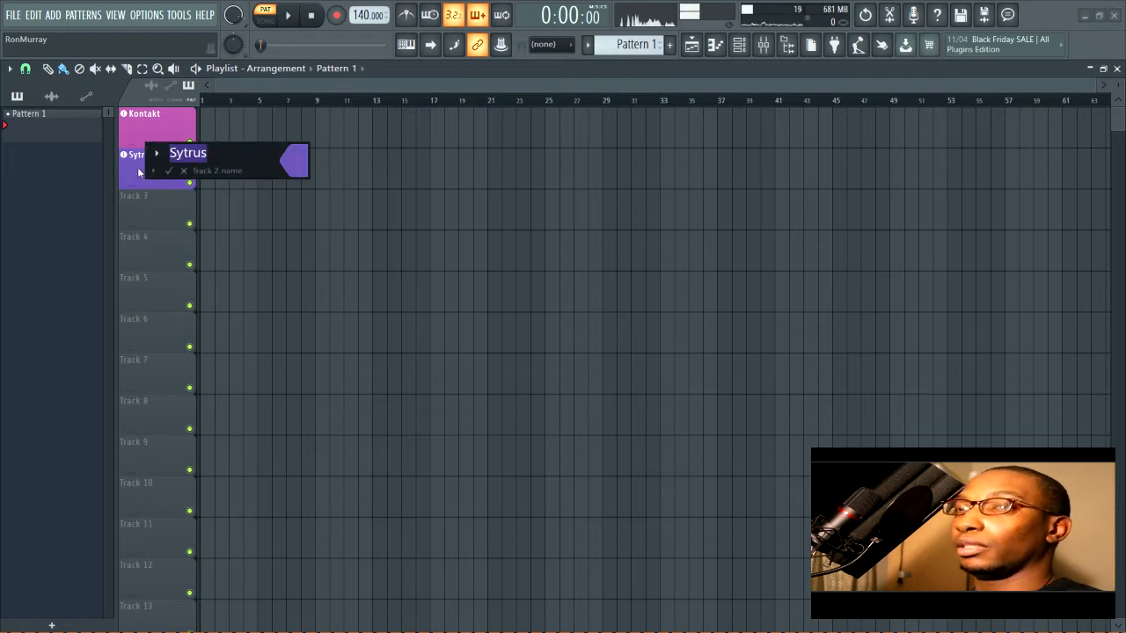
pyautogui.press('Return')
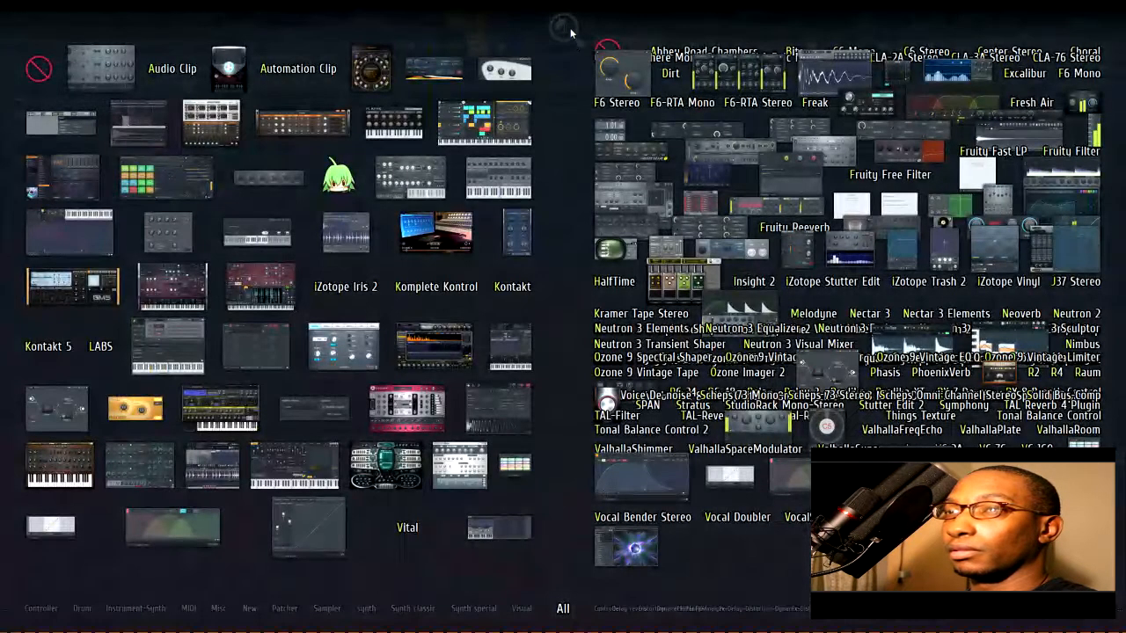
# Dismiss the plugin picker and rename Pattern 1 as Sytrus.
pyautogui.rightClick(571, 30)
pyautogui.click(531, 70)
pyautogui.middleClick(635, 50)
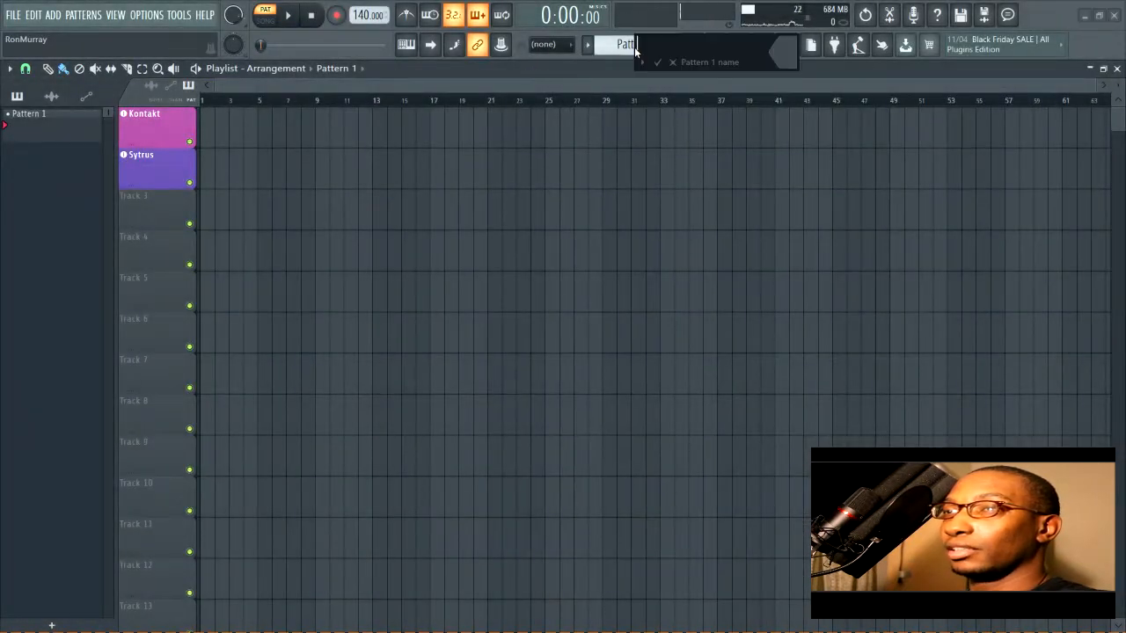
pyautogui.press('Return')
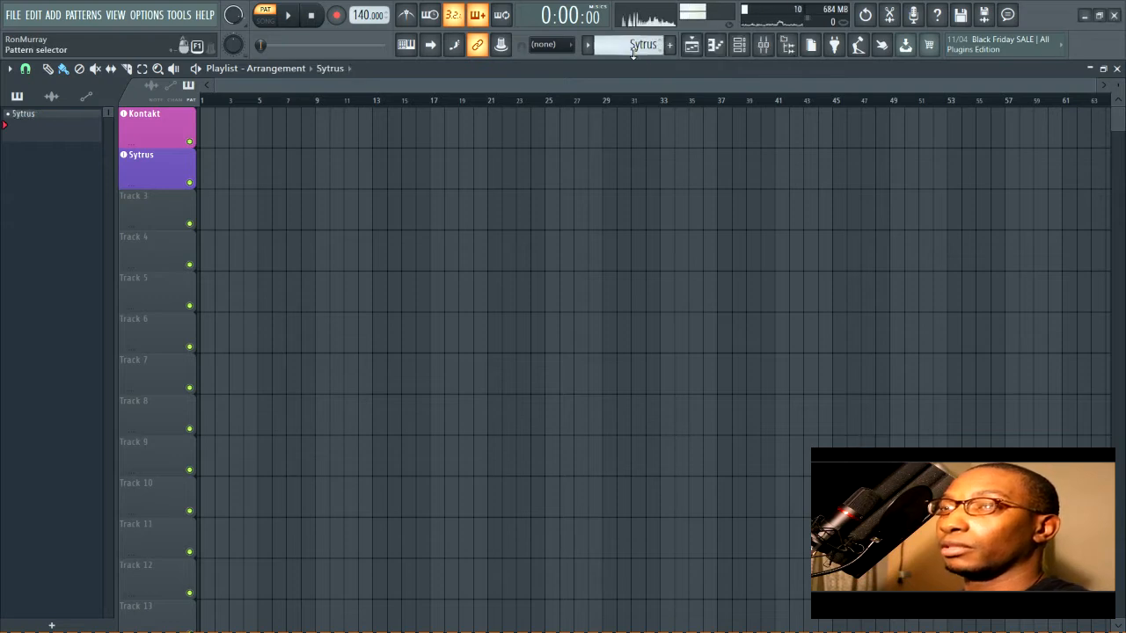
# Place a clip of the Sytrus pattern at bar 1 on the Sytrus playlist track.
pyautogui.click(36, 123)
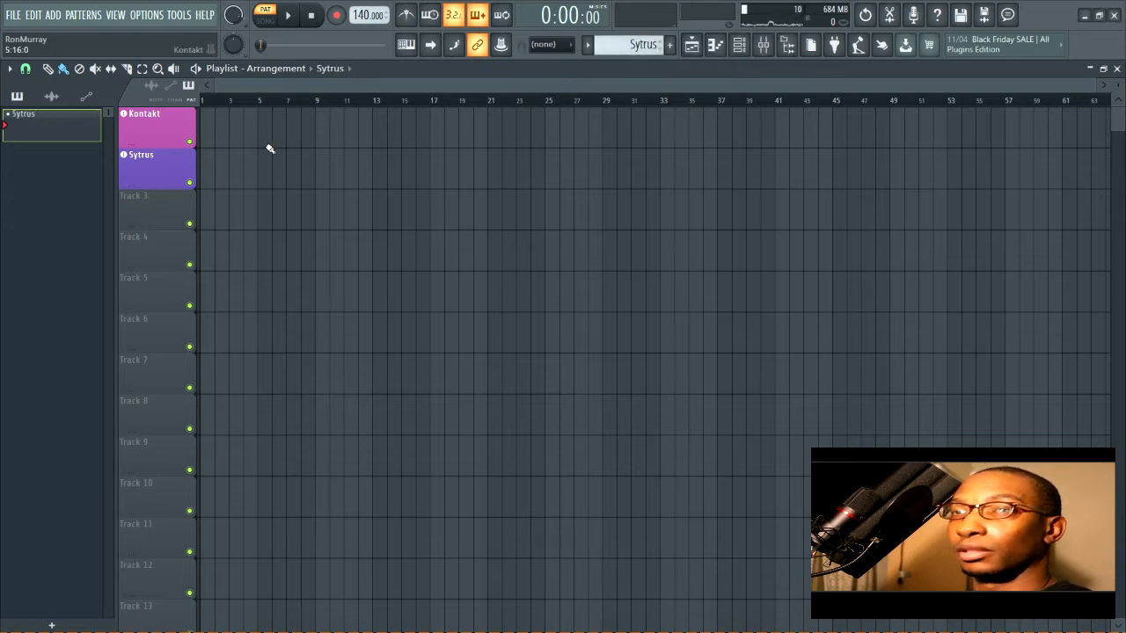
pyautogui.click(213, 165)
pyautogui.moveTo(217, 165); pyautogui.dragTo(202, 167)
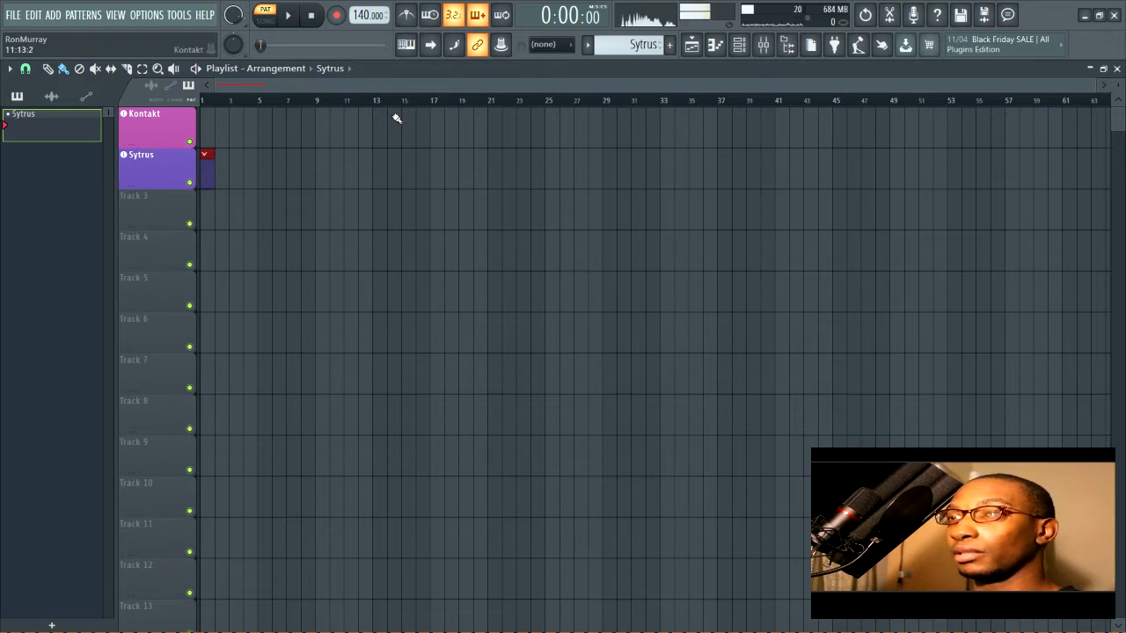
# Examine the audio and instrument track mode options of playlist Track 3, and close the playlist and mixer.
pyautogui.rightClick(164, 190)
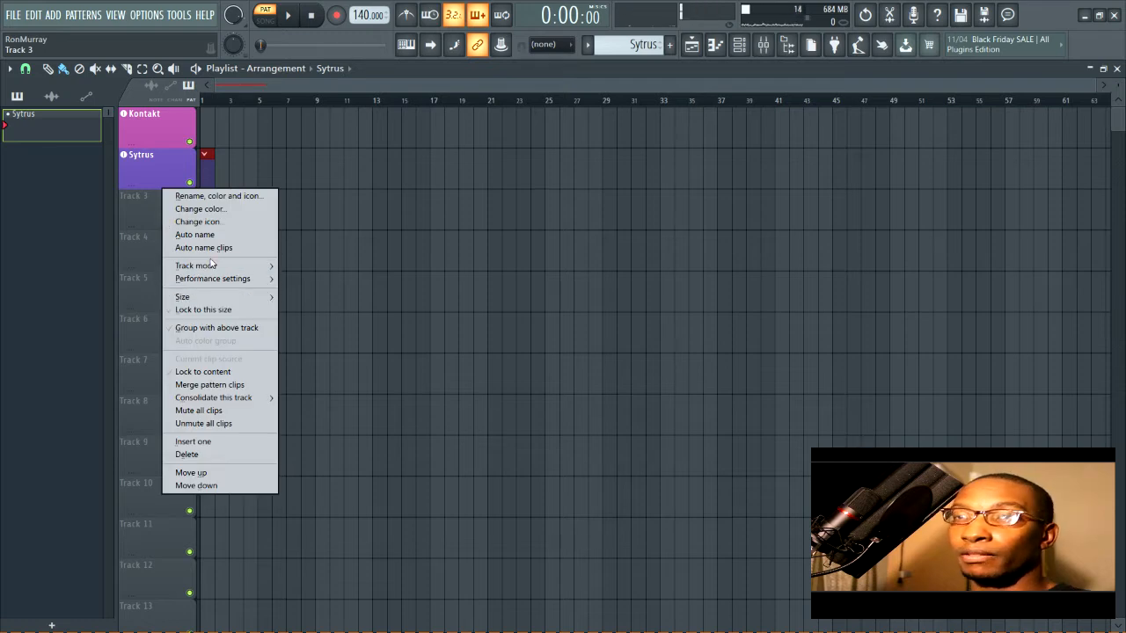
pyautogui.moveTo(219, 266)
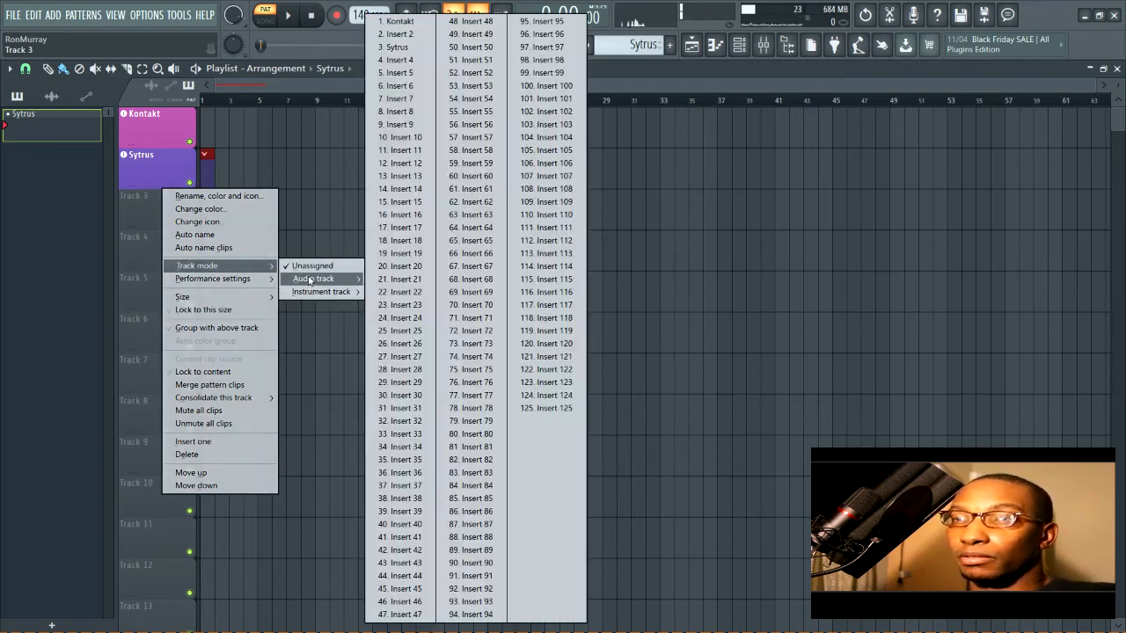
pyautogui.moveTo(311, 280)
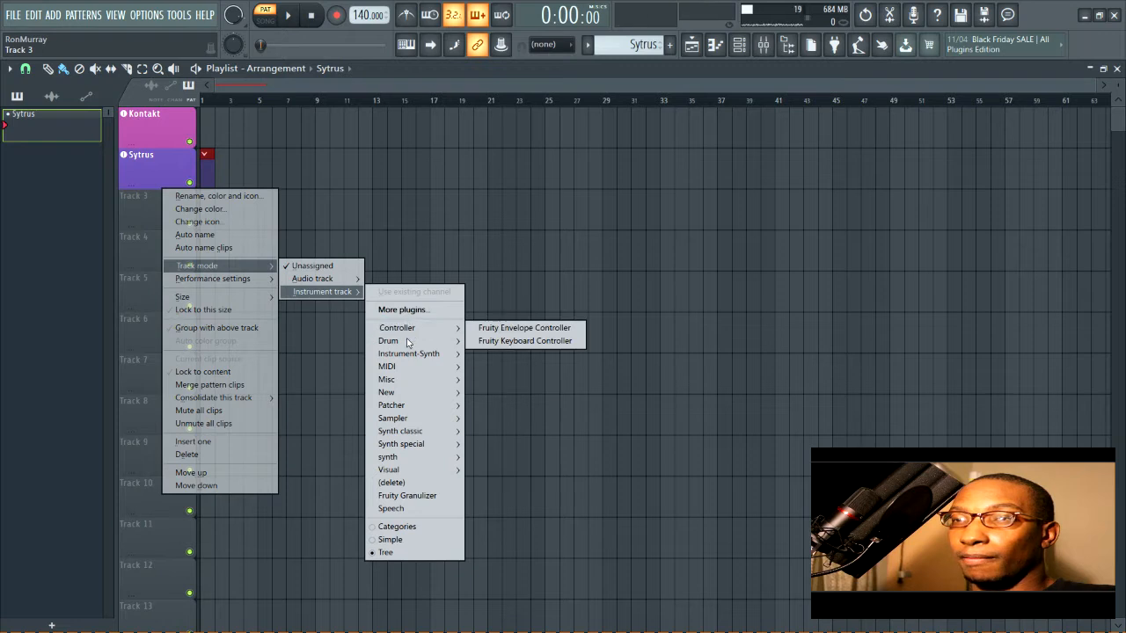
pyautogui.click(370, 194)
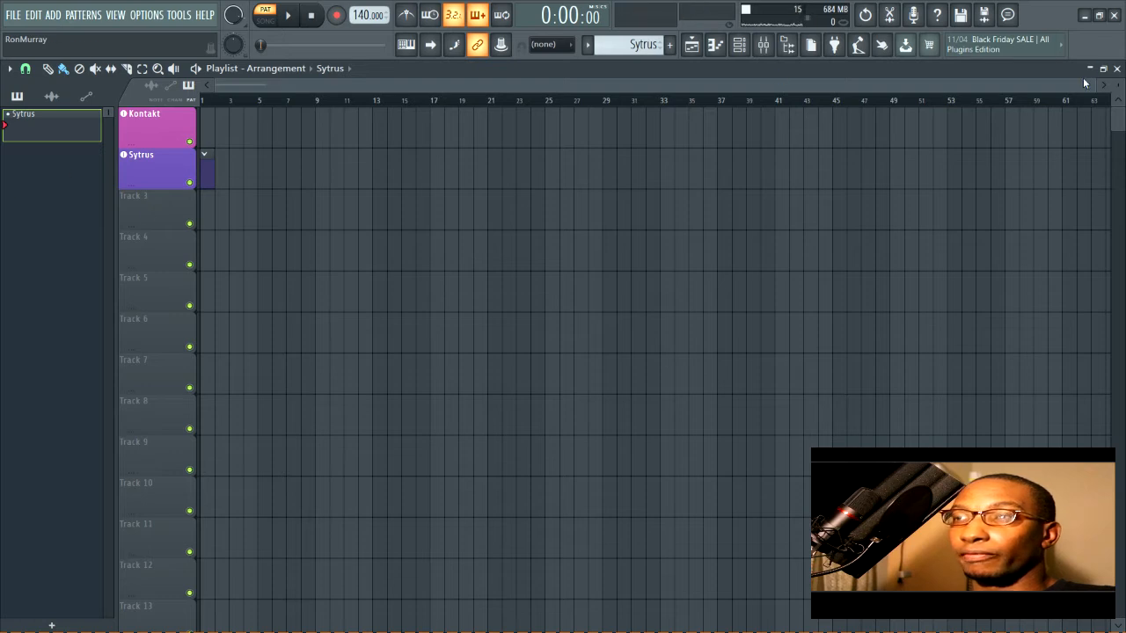
pyautogui.click(1116, 69)
pyautogui.click(1116, 71)
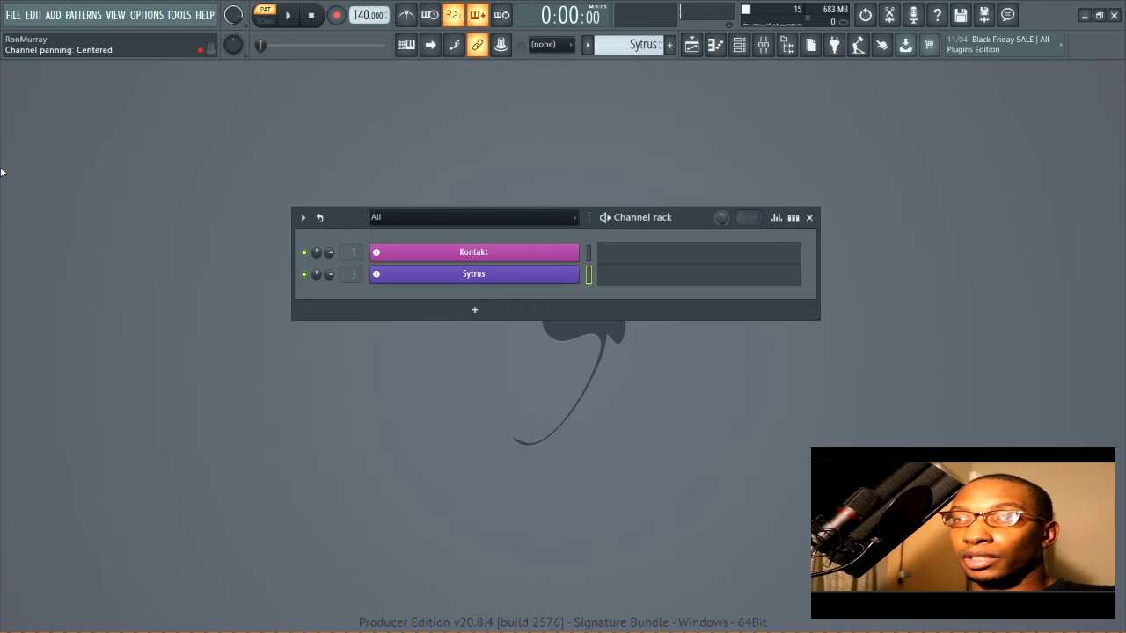
pyautogui.click(1098, 15)
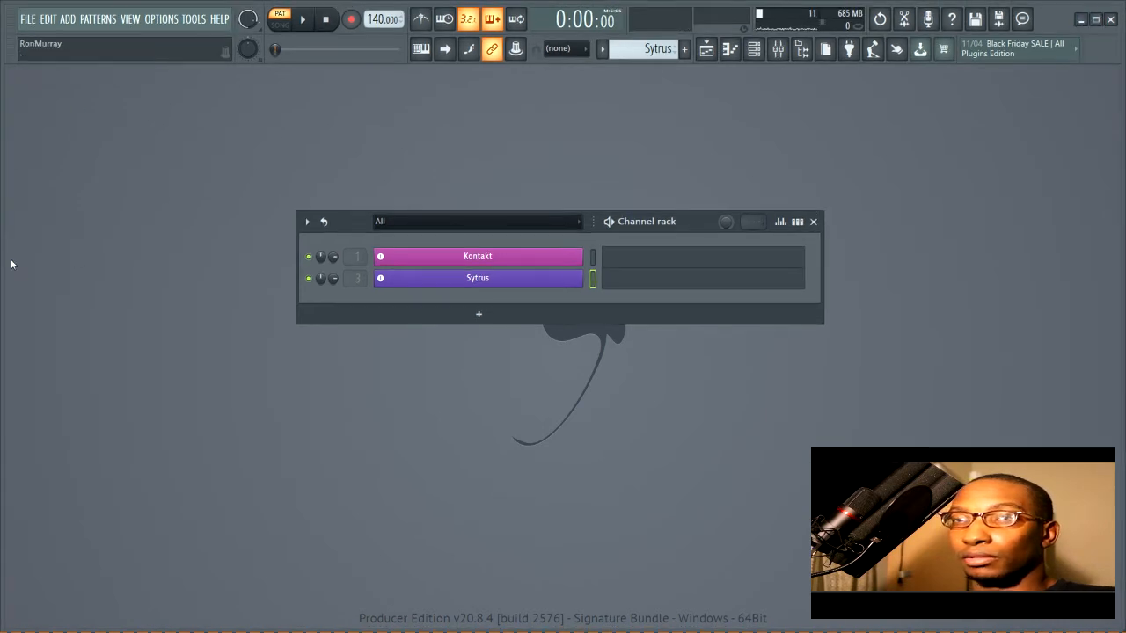
pyautogui.moveTo(4, 260)
pyautogui.mouseDown()
pyautogui.moveTo(42, 246)
pyautogui.moveTo(3, 250)
pyautogui.mouseUp()
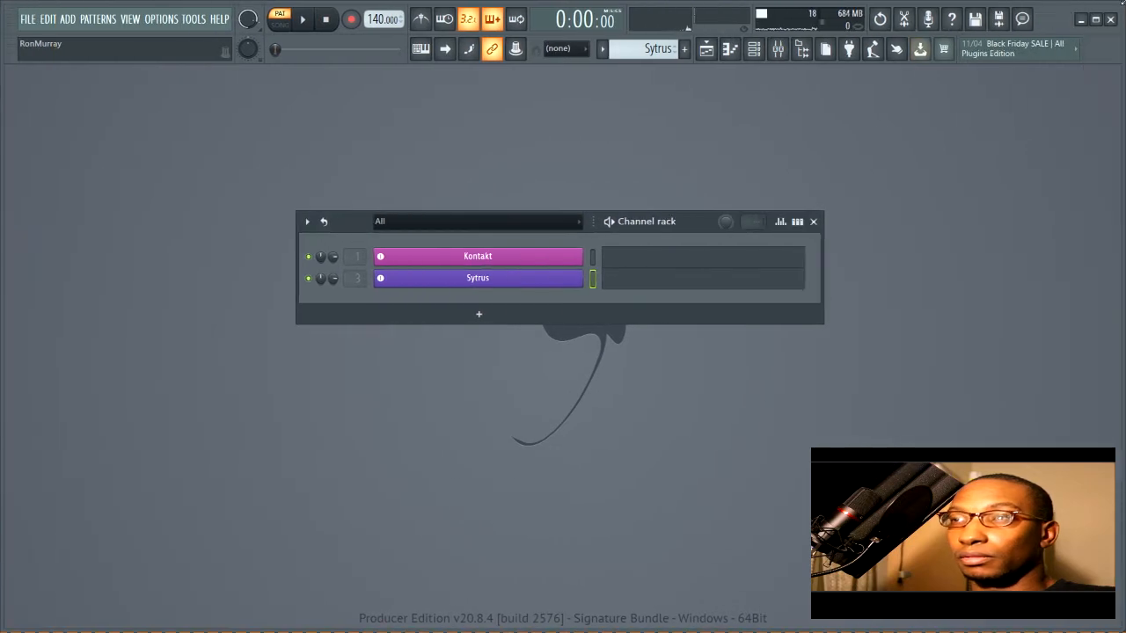
pyautogui.click(1095, 19)
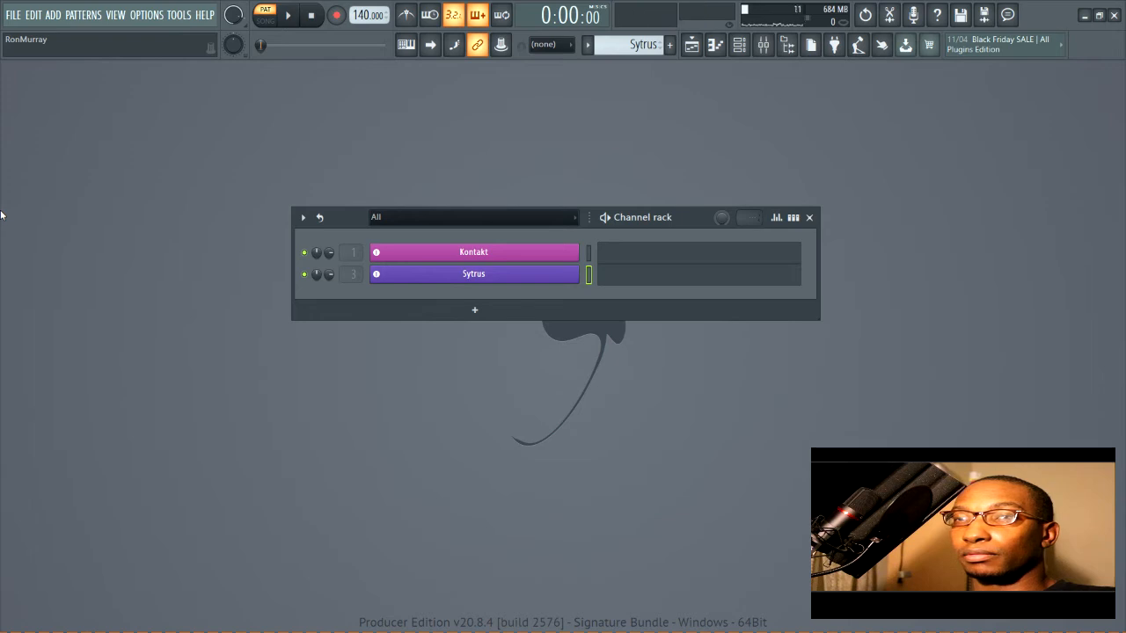
# View the plugin picker and the playlist tracks, closing each one again.
pyautogui.press('F8')
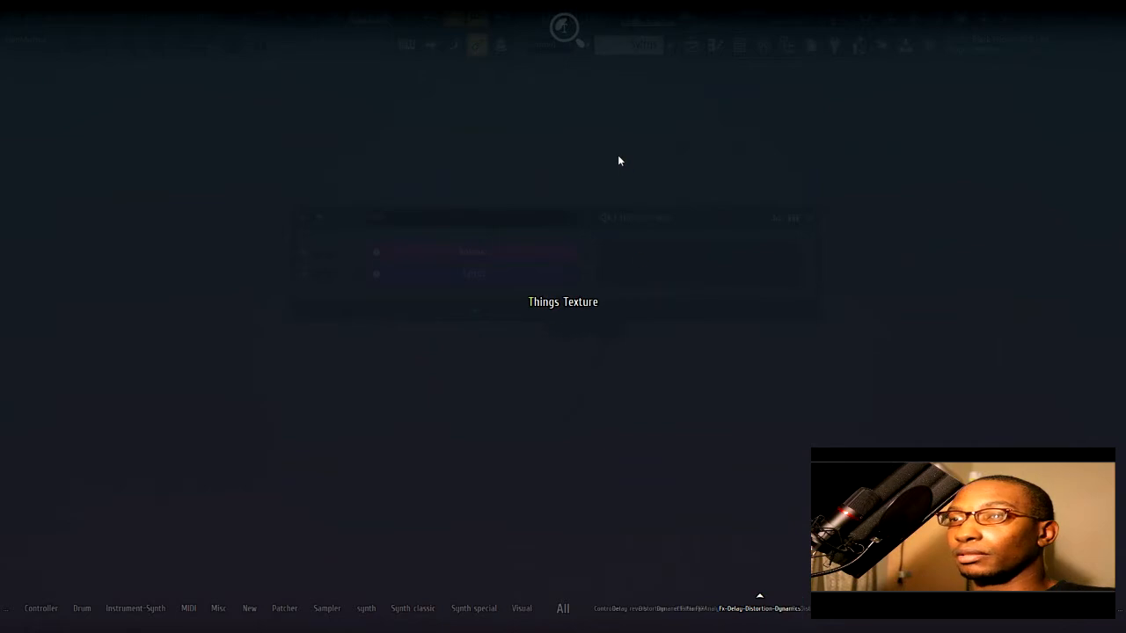
pyautogui.click(618, 157)
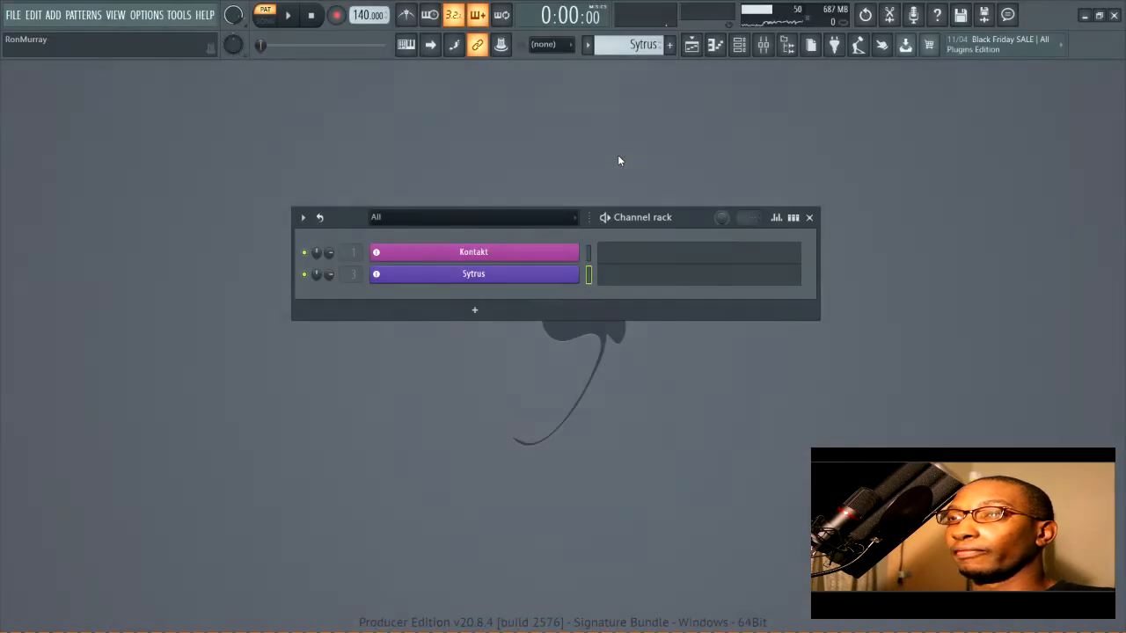
pyautogui.click(691, 45)
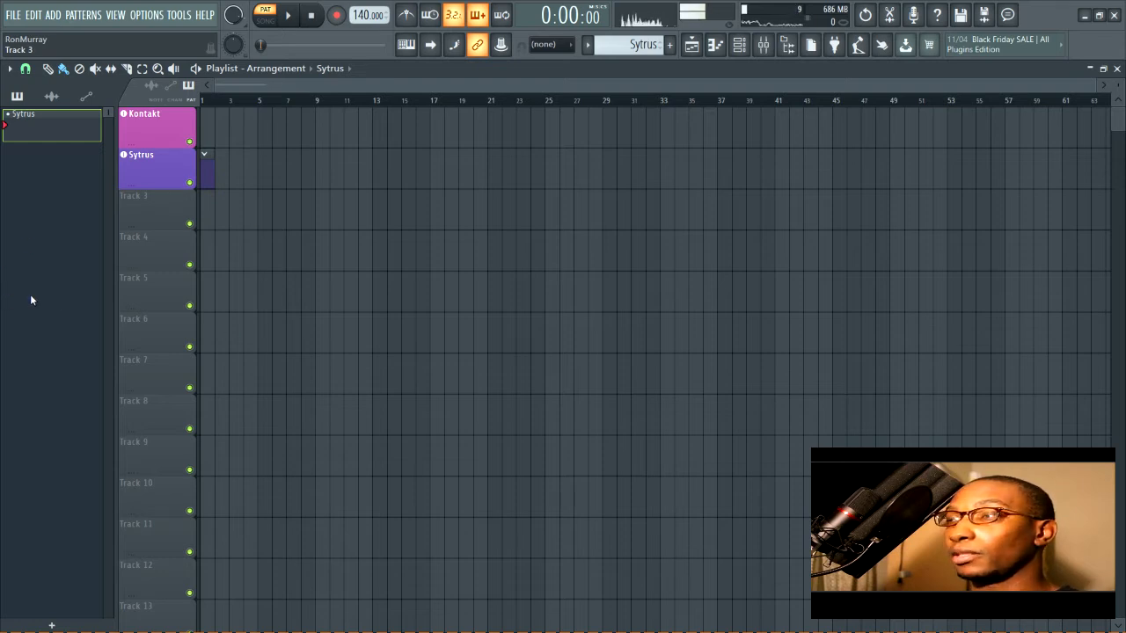
pyautogui.click(1117, 69)
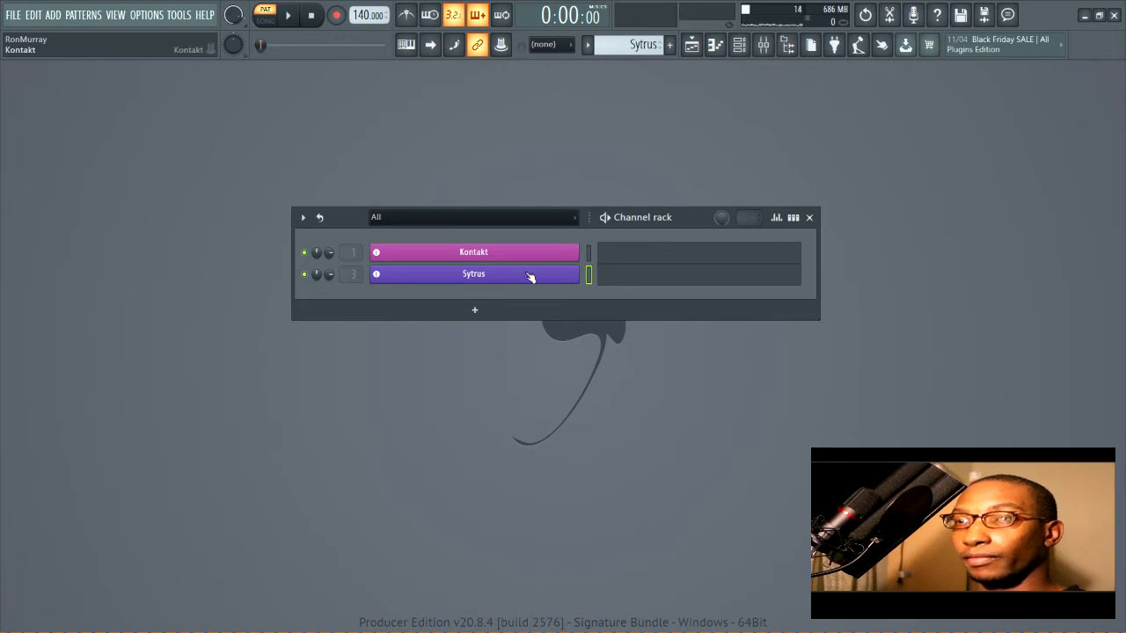
# Add four MiniSynth channels from the classic synths to the channel rack, closing each plugin window.
pyautogui.click(475, 310)
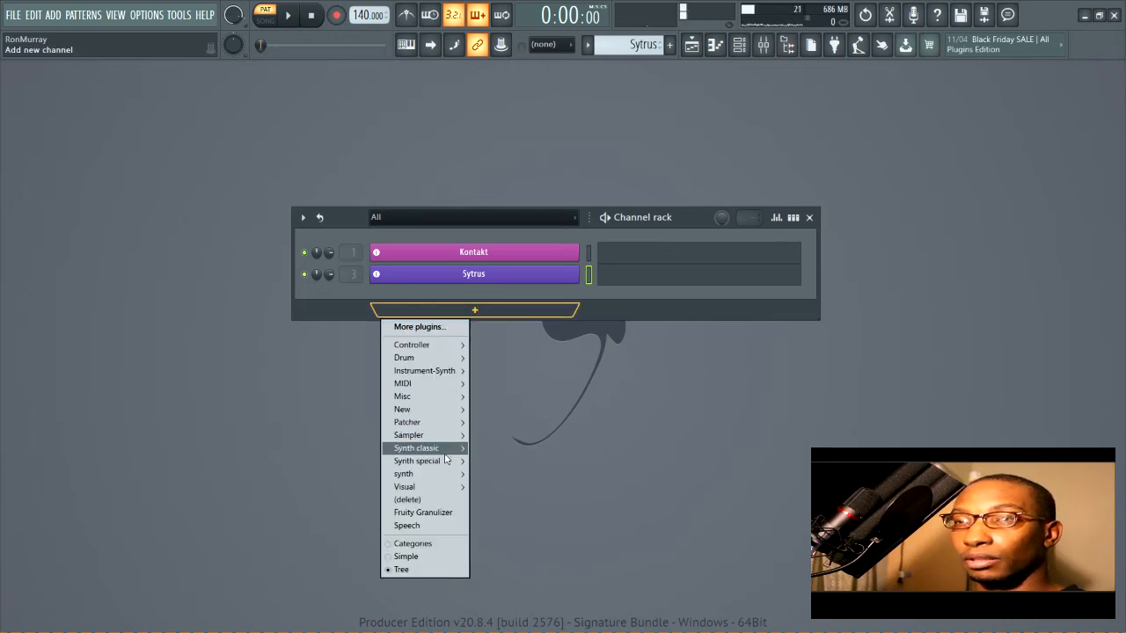
pyautogui.moveTo(444, 449)
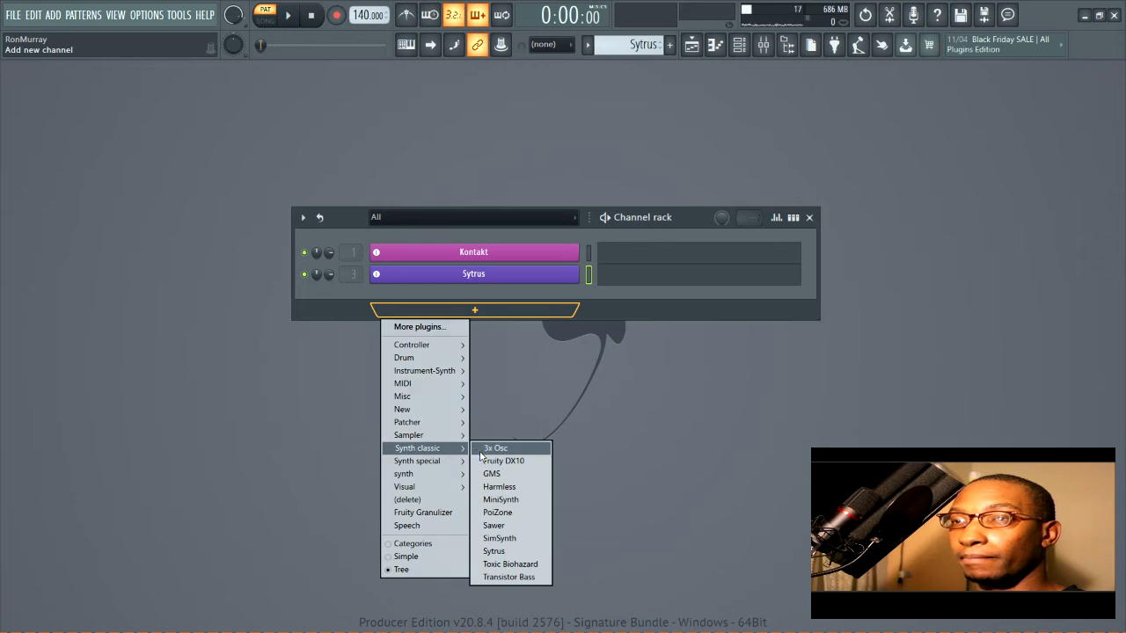
pyautogui.click(502, 499)
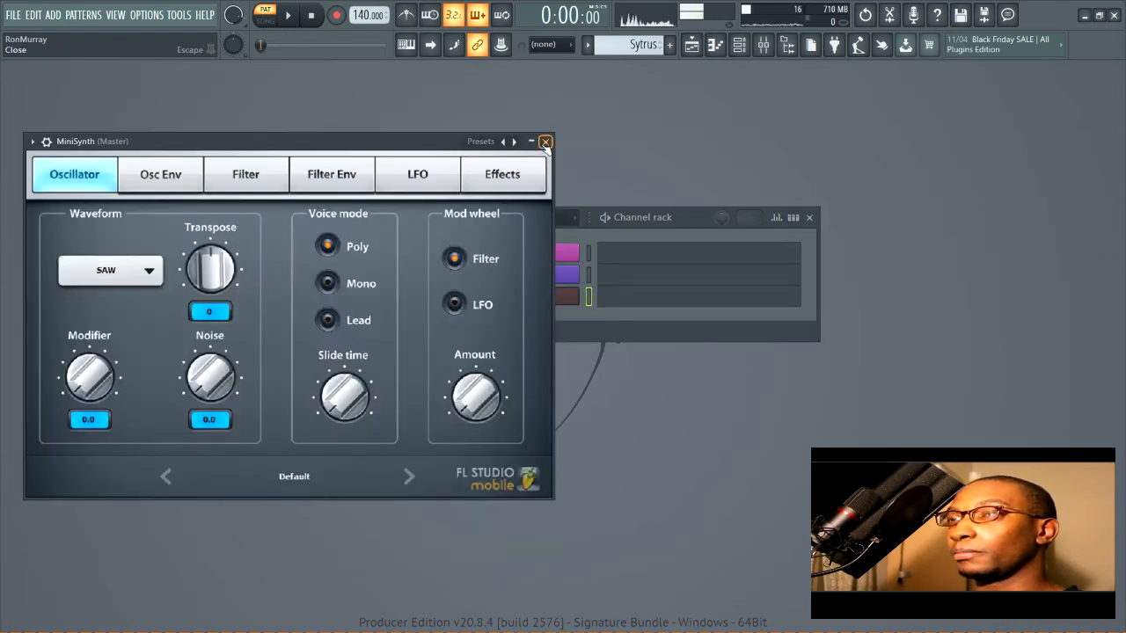
pyautogui.click(545, 142)
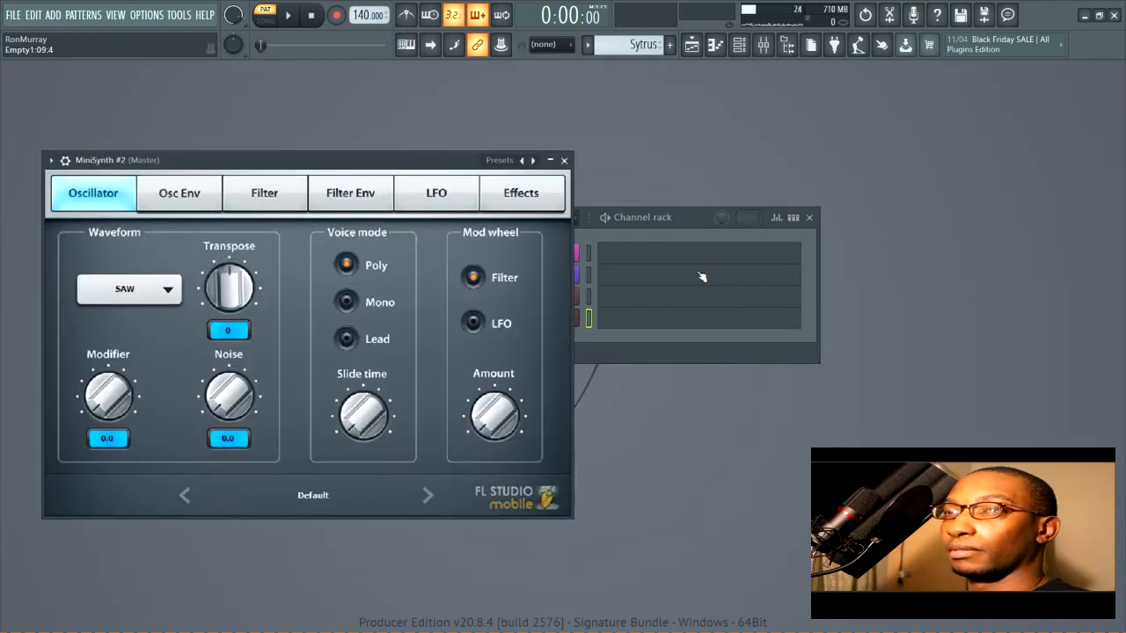
pyautogui.click(565, 161)
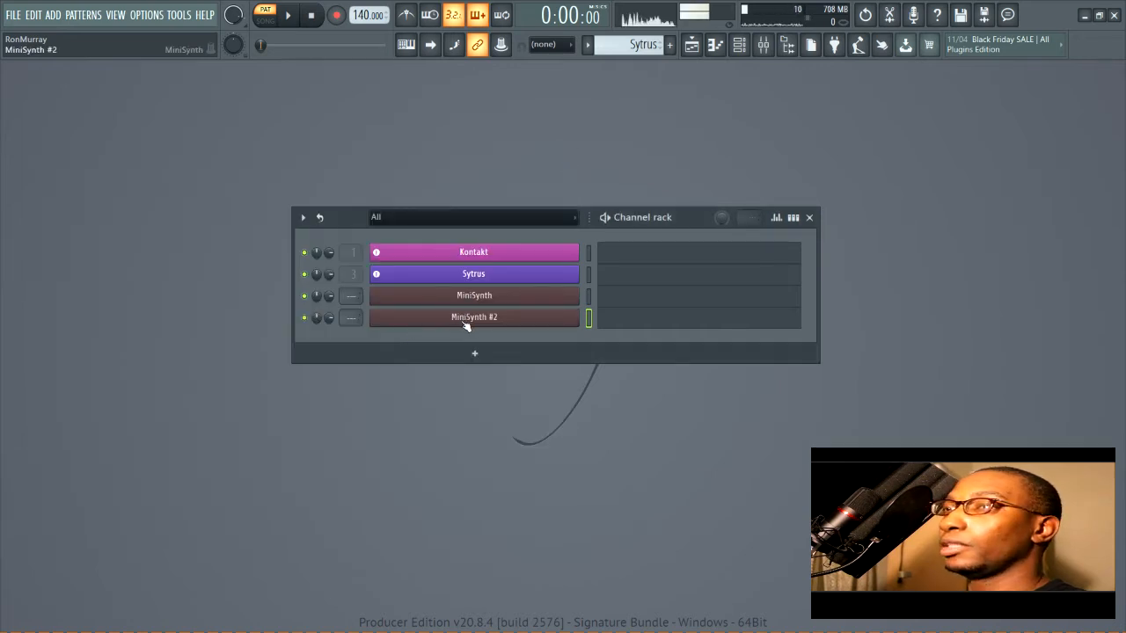
pyautogui.click(636, 396)
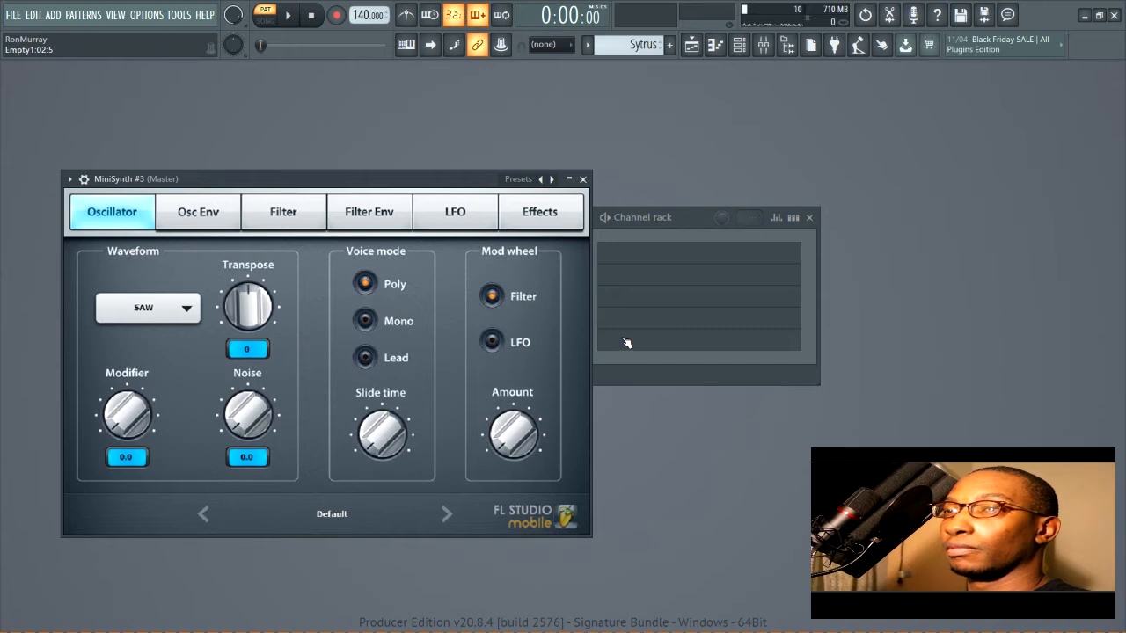
pyautogui.click(584, 180)
pyautogui.click(668, 395)
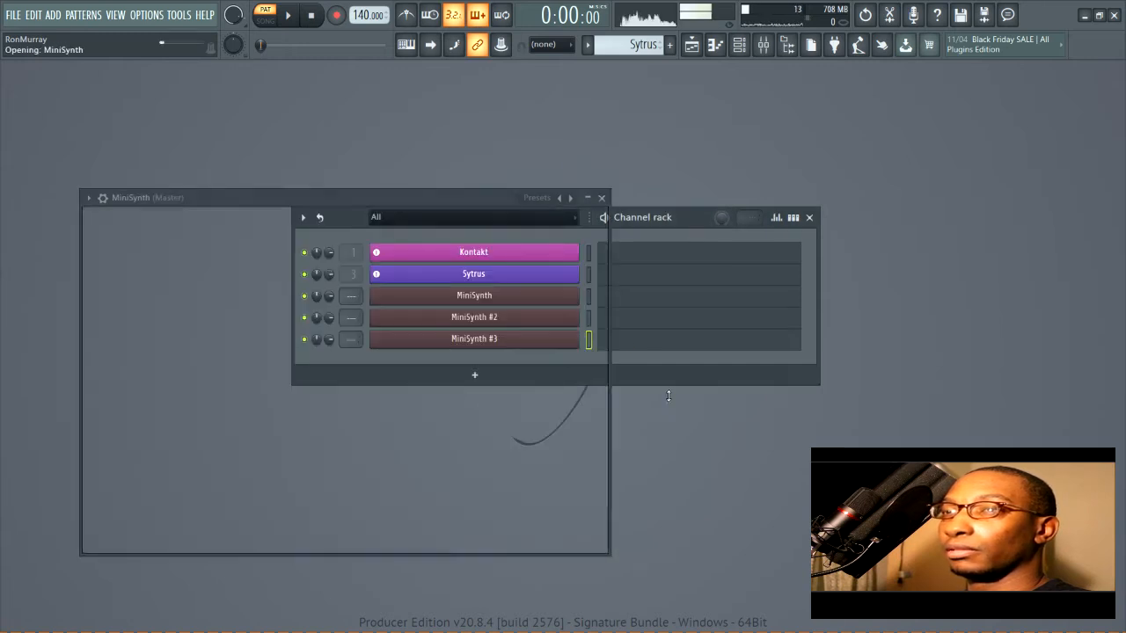
pyautogui.click(601, 198)
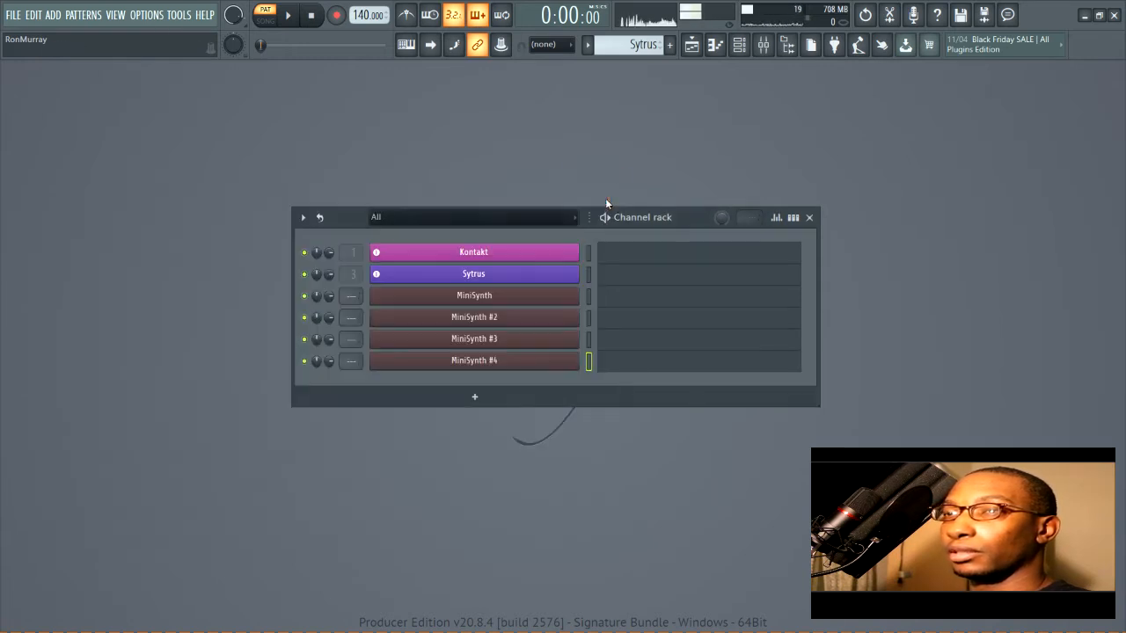
# Assign MiniSynth, MiniSynth #2, MiniSynth #3 and MiniSynth #4 each to a new instrument track.
pyautogui.rightClick(494, 298)
pyautogui.click(655, 446)
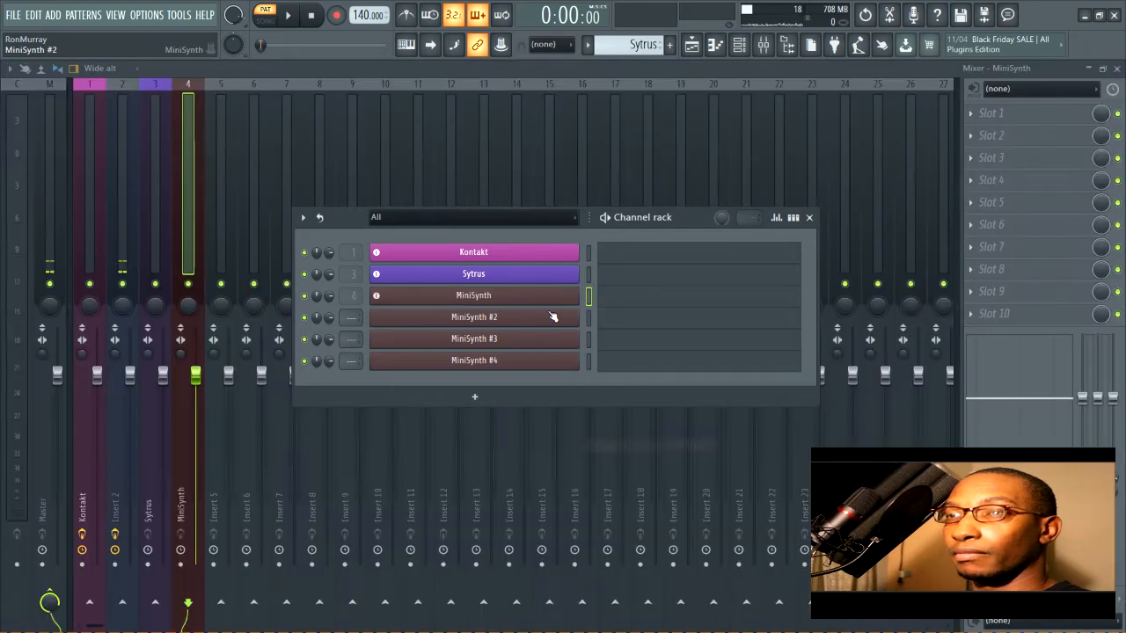
pyautogui.rightClick(546, 317)
pyautogui.click(616, 467)
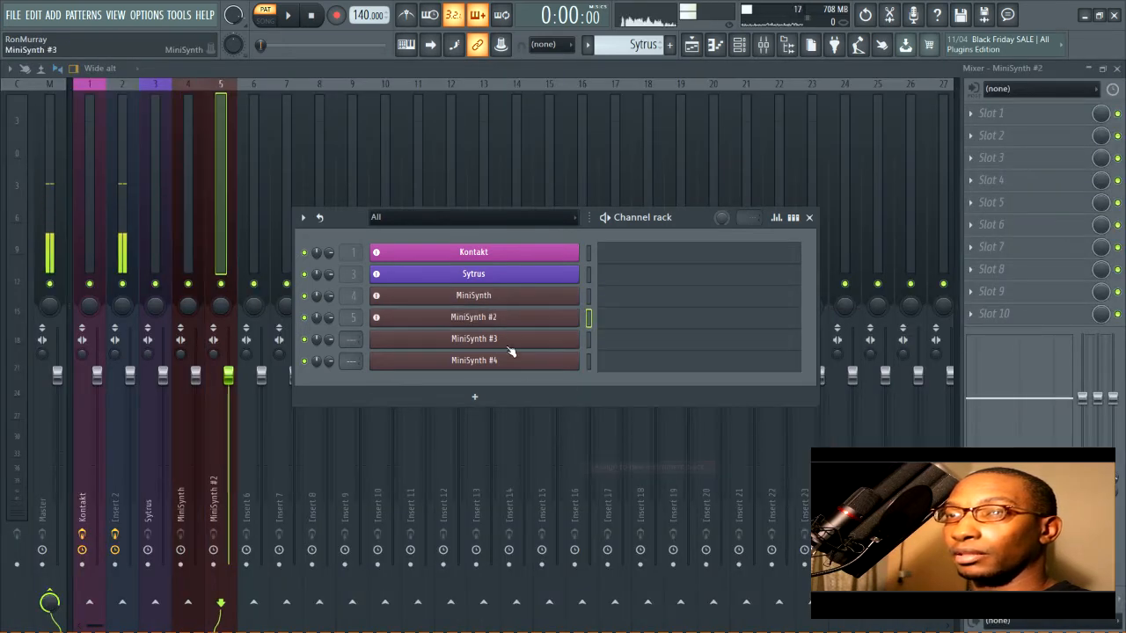
pyautogui.rightClick(515, 338)
pyautogui.click(597, 490)
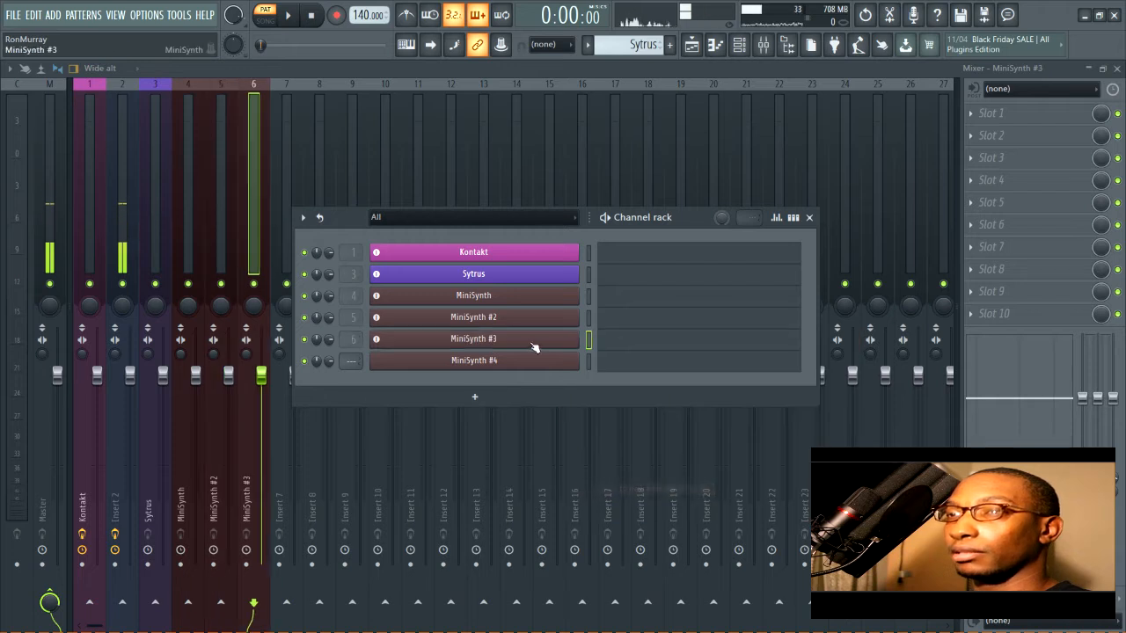
pyautogui.rightClick(530, 363)
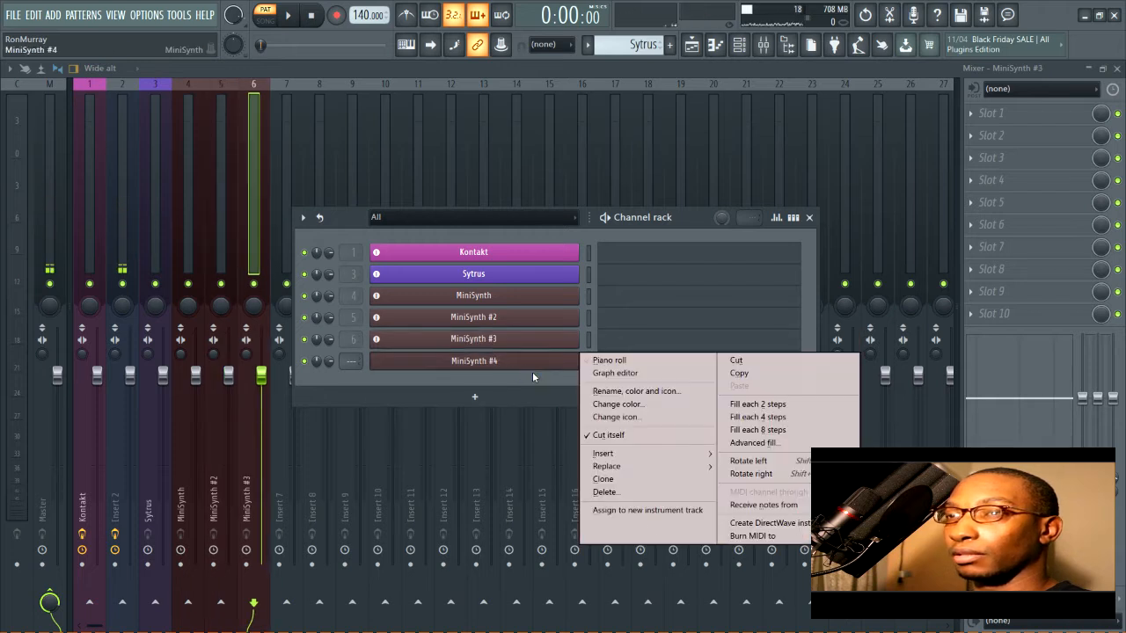
pyautogui.click(657, 511)
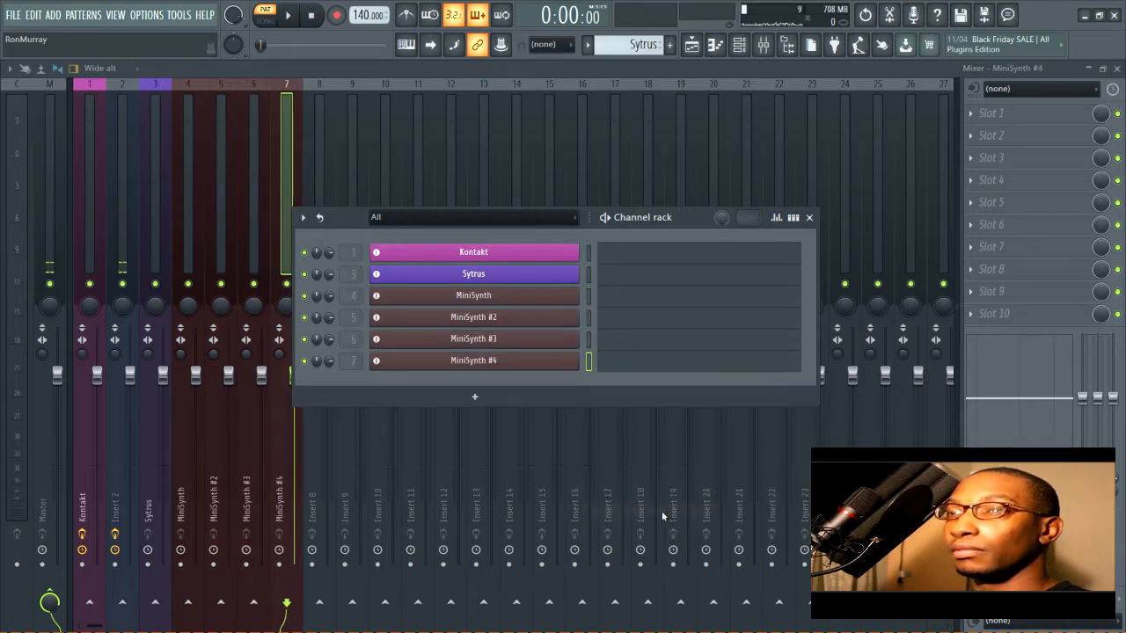
# Close the channel rack and, in the playlist, rename the Sytrus track as Bell and the Kontakt track as Drums.
pyautogui.click(810, 217)
pyautogui.click(691, 45)
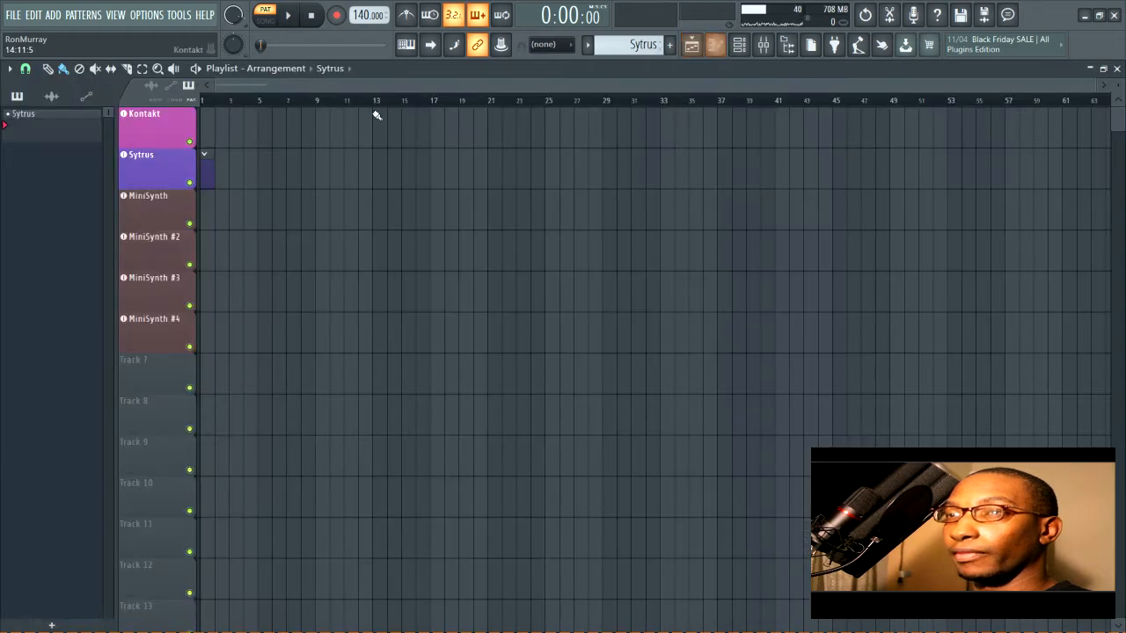
pyautogui.doubleClick(157, 165)
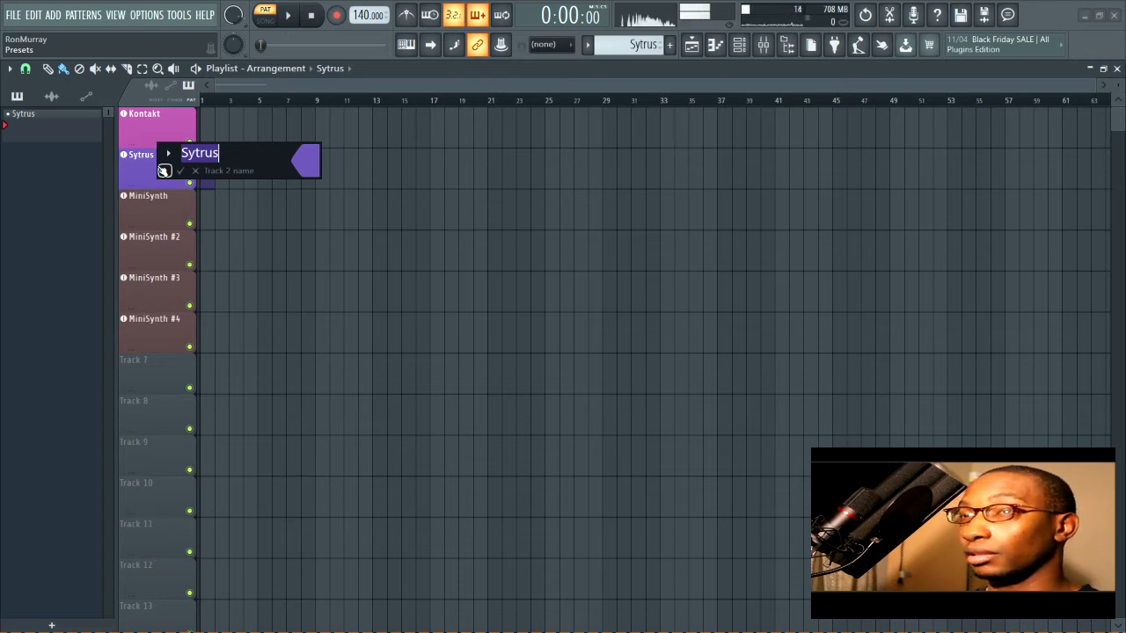
pyautogui.write('D')
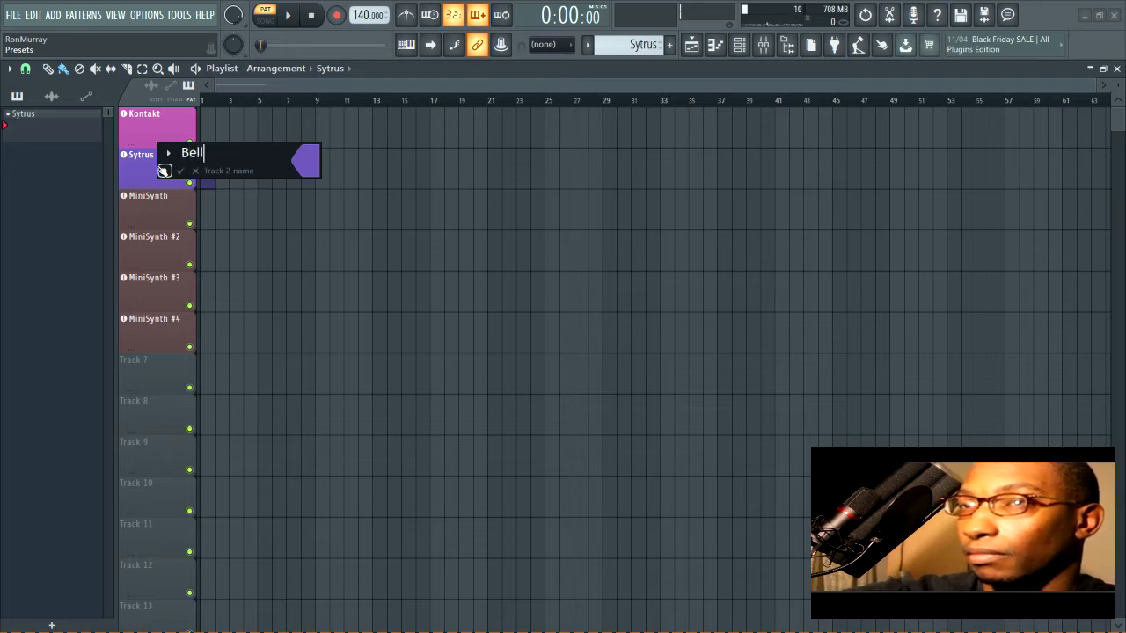
pyautogui.press('Return')
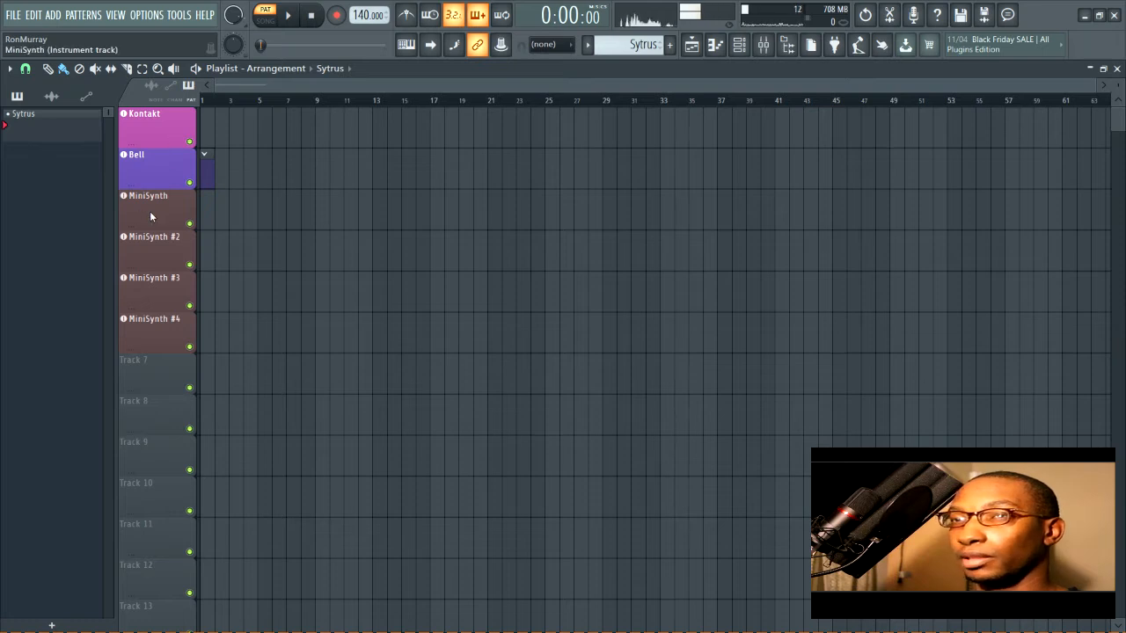
pyautogui.doubleClick(163, 120)
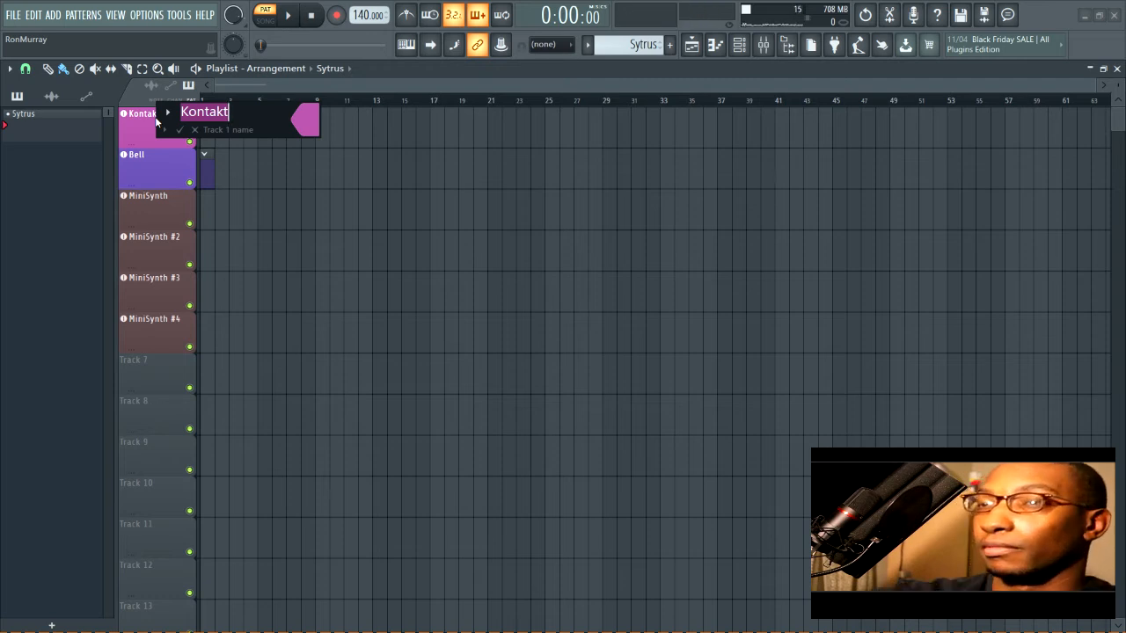
pyautogui.write('Drums')
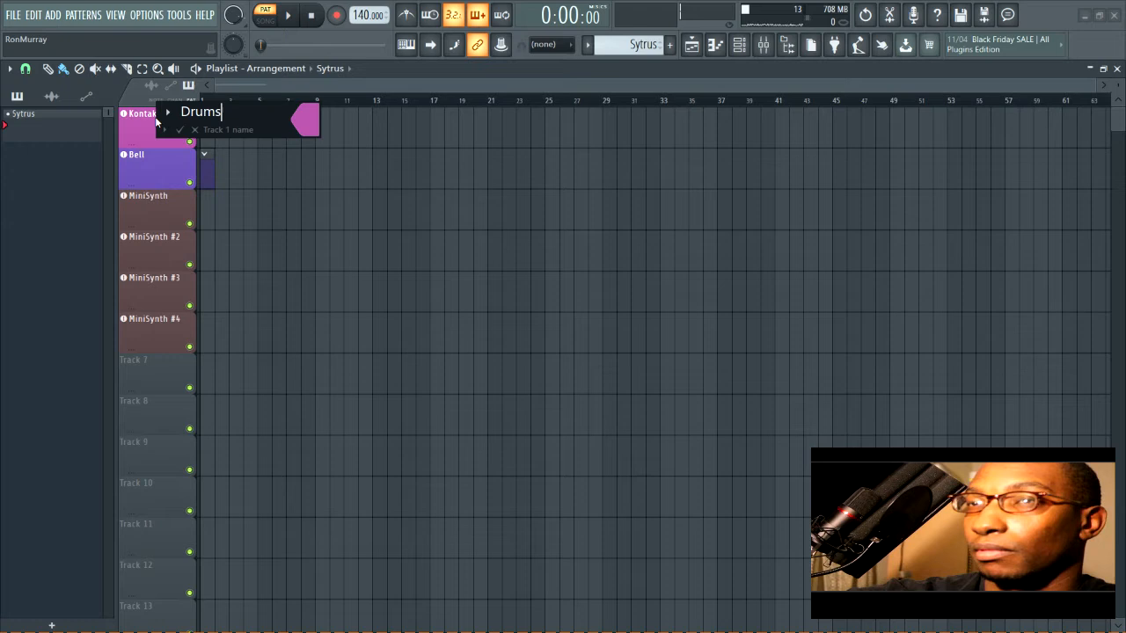
pyautogui.press('Return')
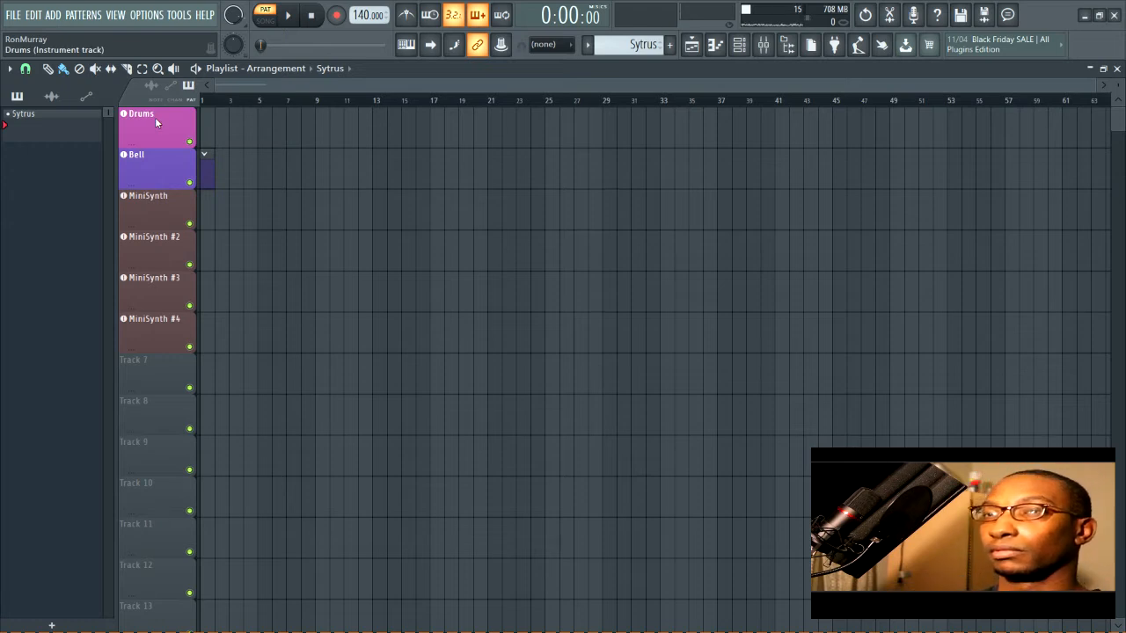
# Rename the MiniSynth playlist track as Viola and the MiniSynth #2 track as Violin.
pyautogui.doubleClick(157, 207)
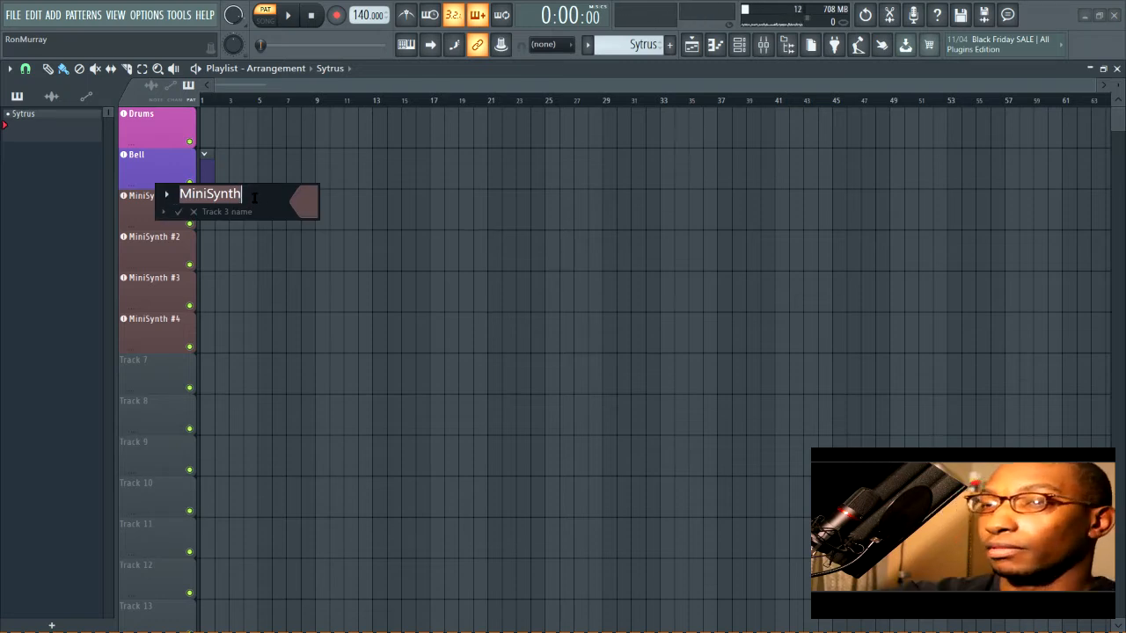
pyautogui.write('Viol')
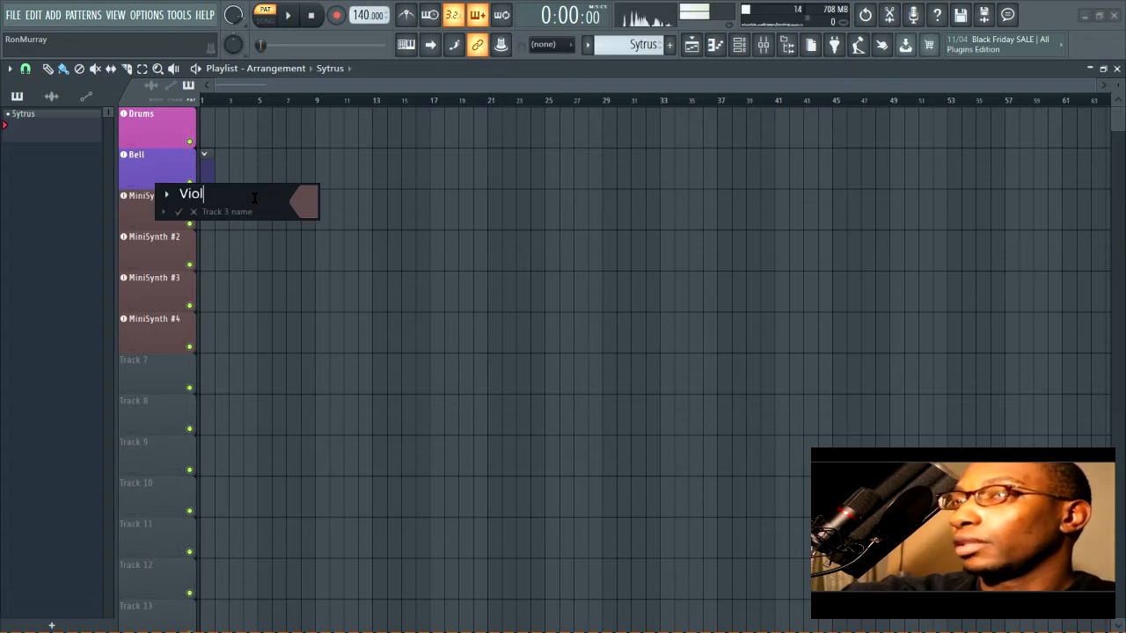
pyautogui.write('a')
pyautogui.press('Return')
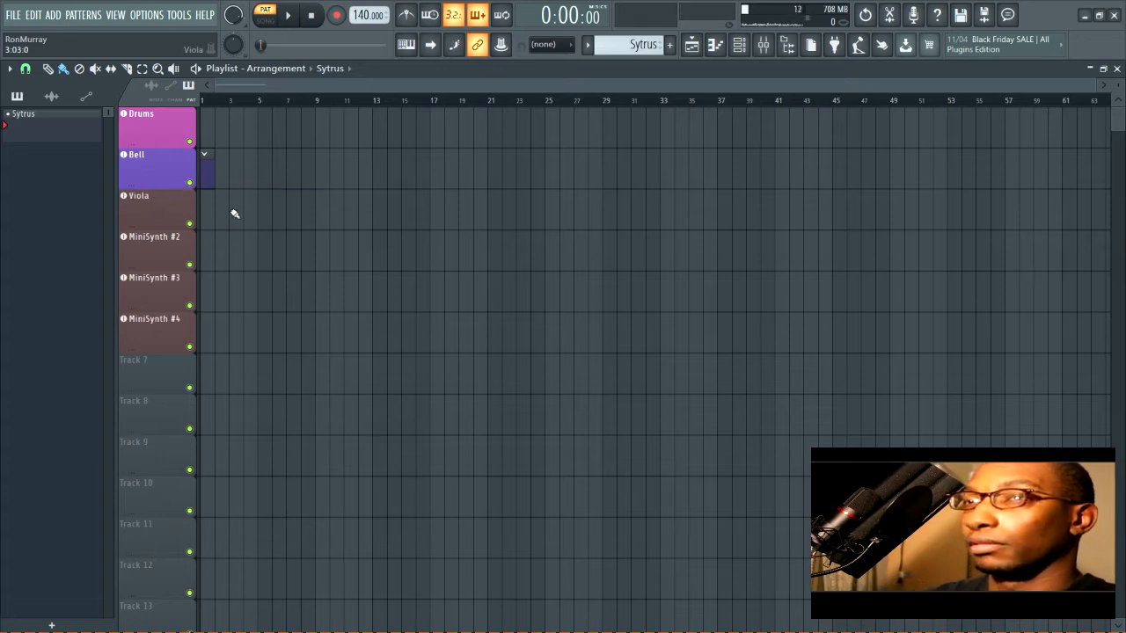
pyautogui.doubleClick(170, 260)
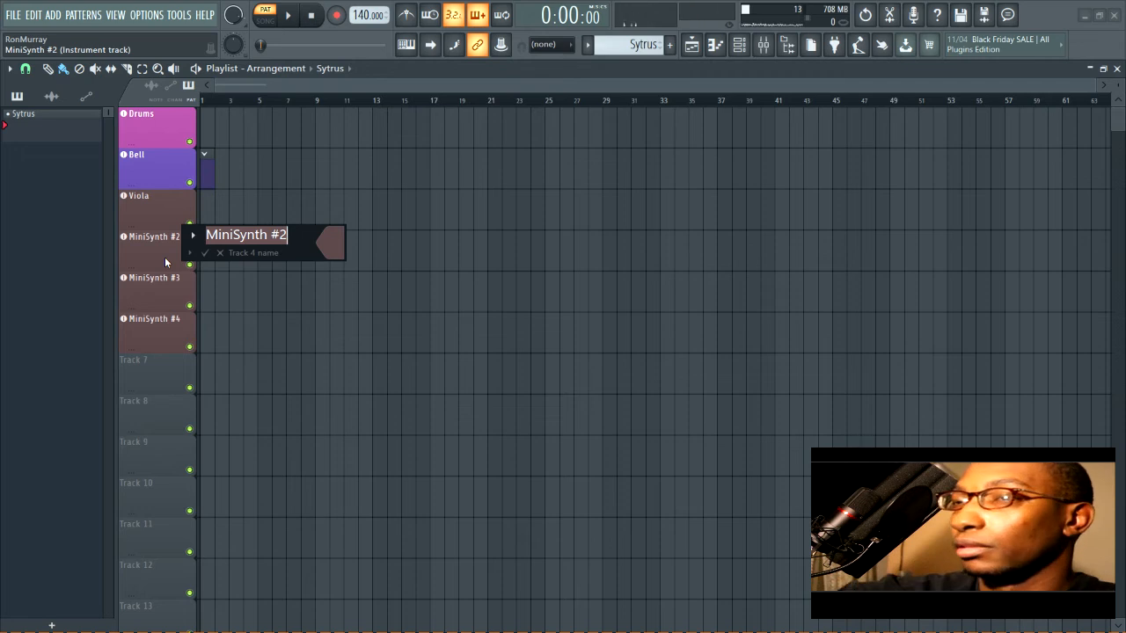
pyautogui.write('Violin')
pyautogui.press('Return')
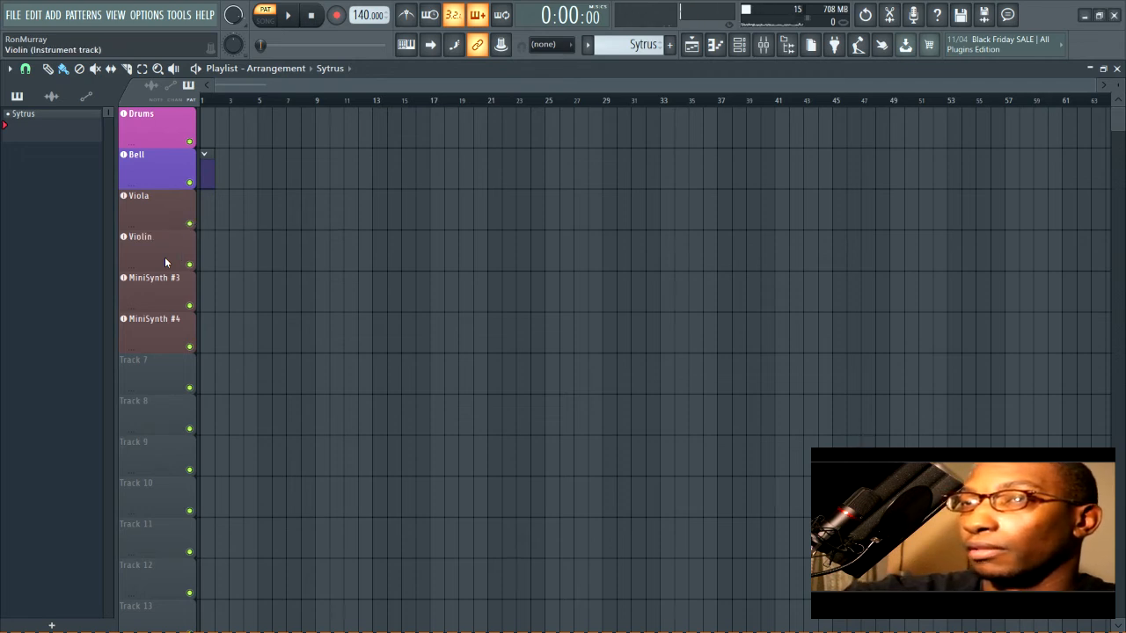
# Rename the MiniSynth #3 playlist track as Cello and the MiniSynth #4 track as Bass.
pyautogui.doubleClick(134, 284)
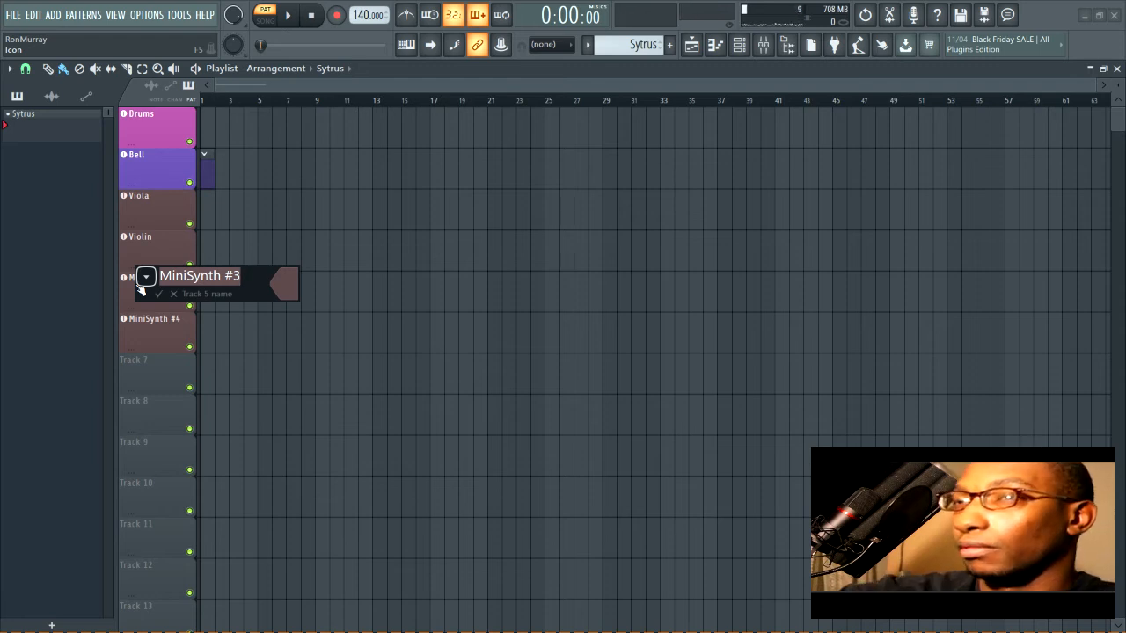
pyautogui.write('Cello')
pyautogui.press('Return')
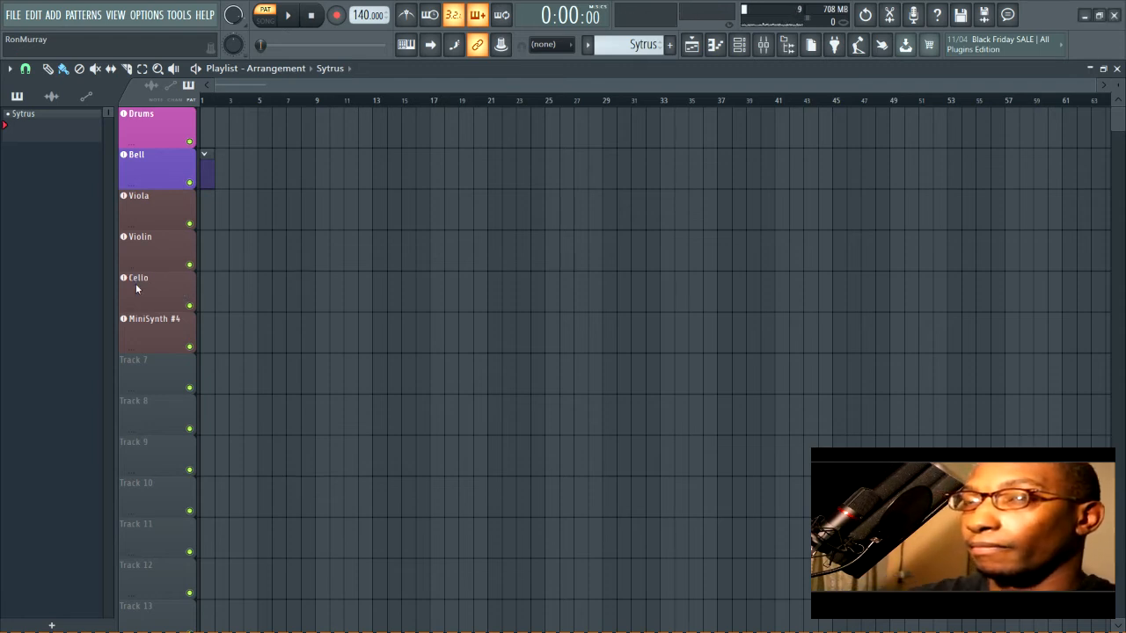
pyautogui.doubleClick(161, 337)
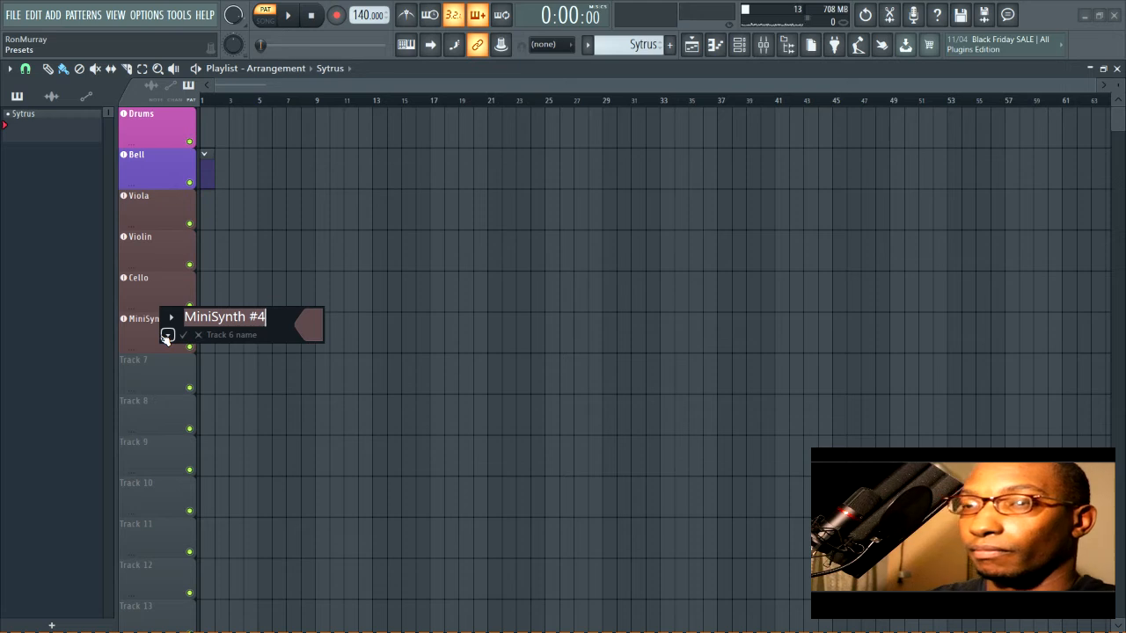
pyautogui.write('Bass')
pyautogui.press('Return')
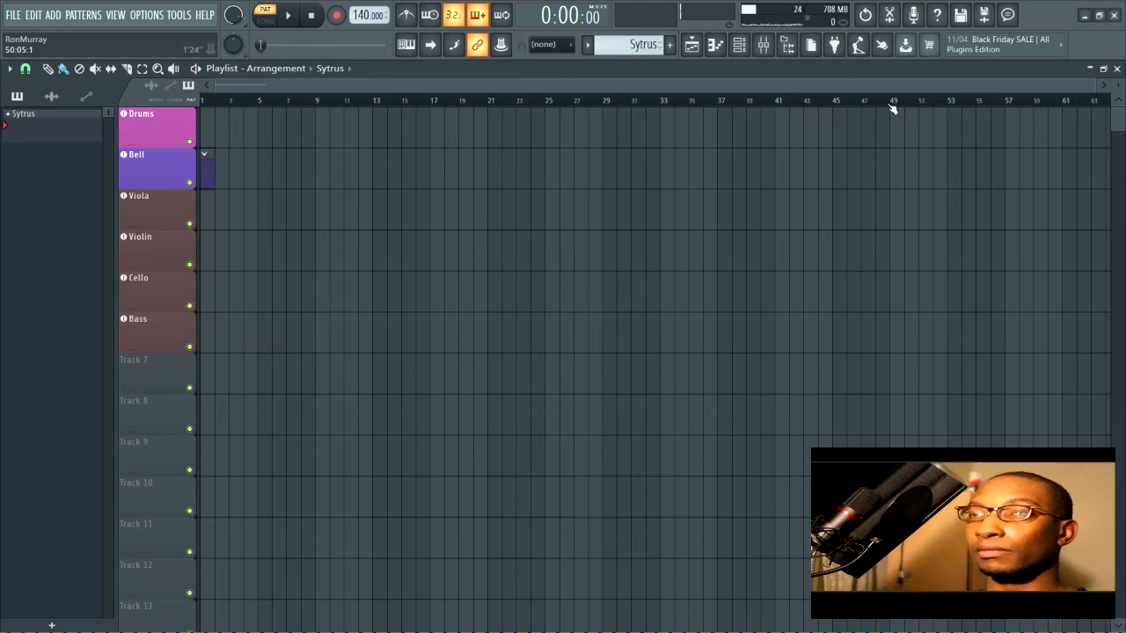
# Recolor the Violin insert in the mixer with the light orange preset color 8.
pyautogui.click(768, 51)
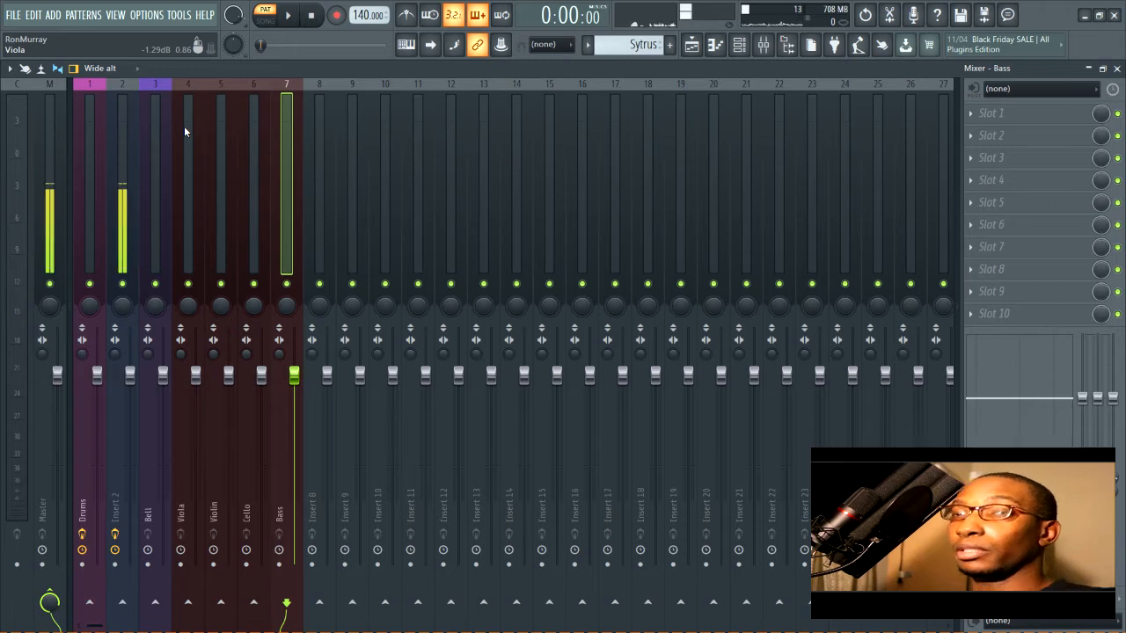
pyautogui.moveTo(184, 126); pyautogui.dragTo(280, 126)
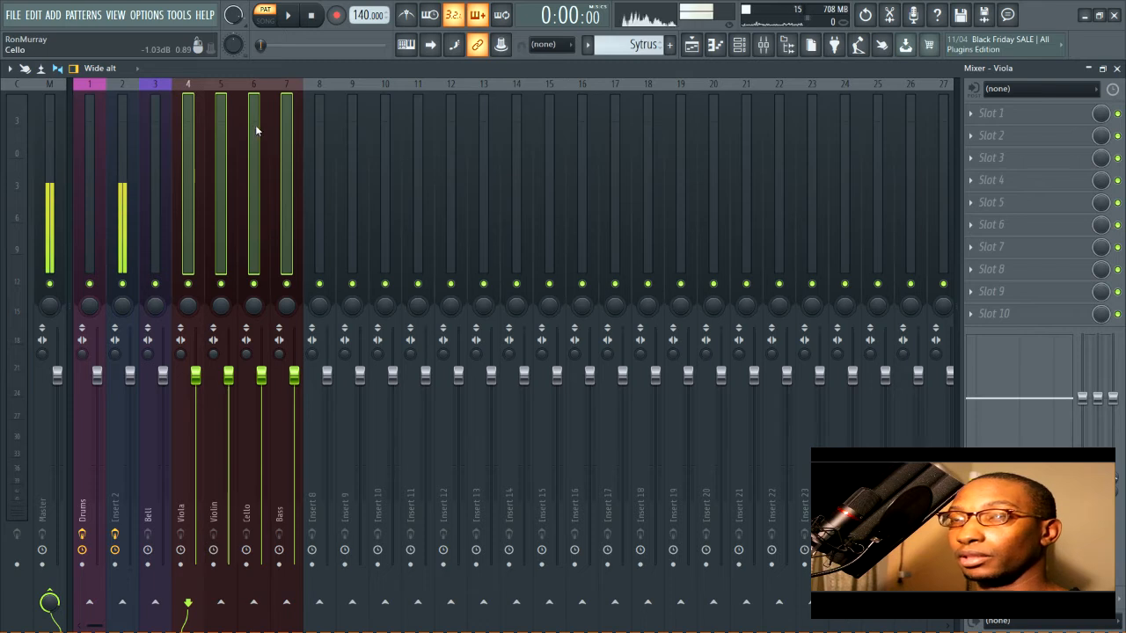
pyautogui.click(225, 132)
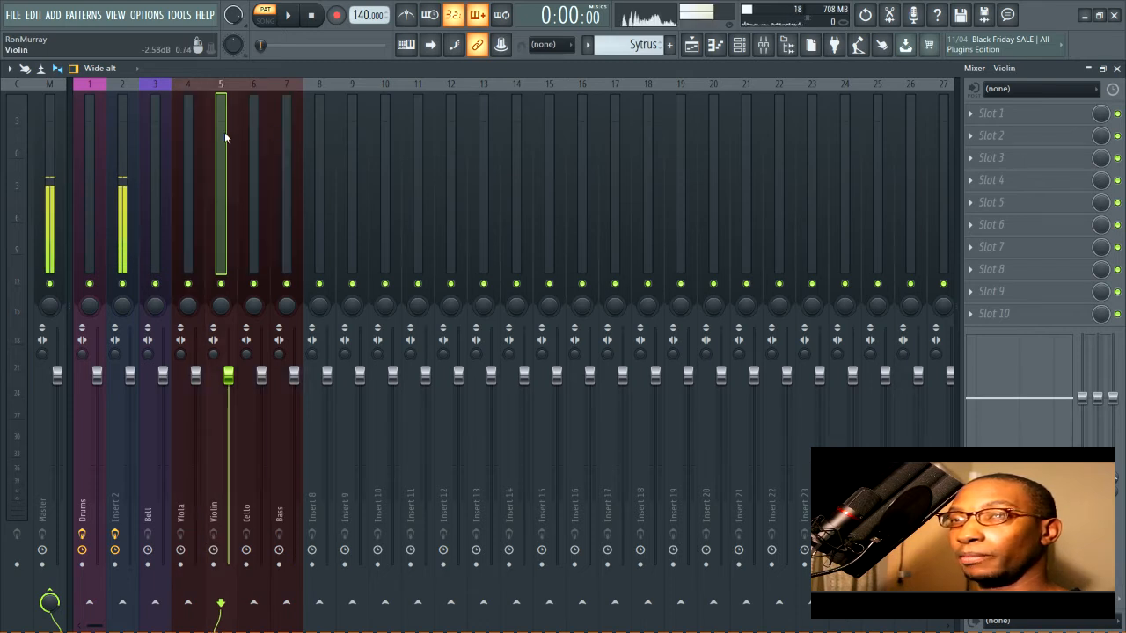
pyautogui.press('F2')
pyautogui.click(385, 452)
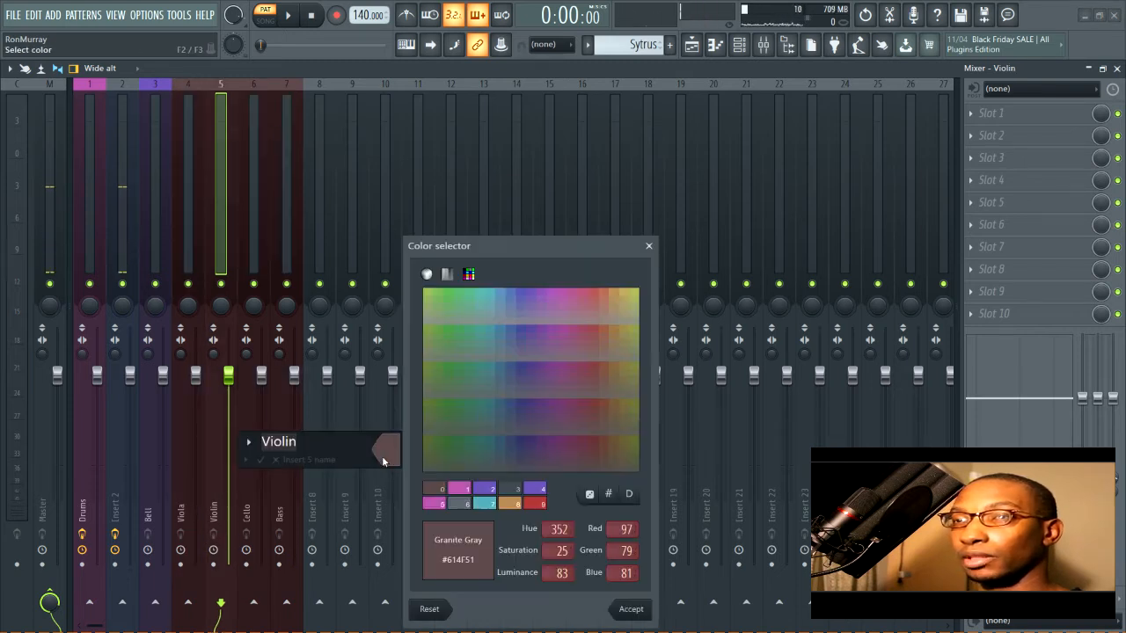
pyautogui.click(519, 506)
pyautogui.click(625, 608)
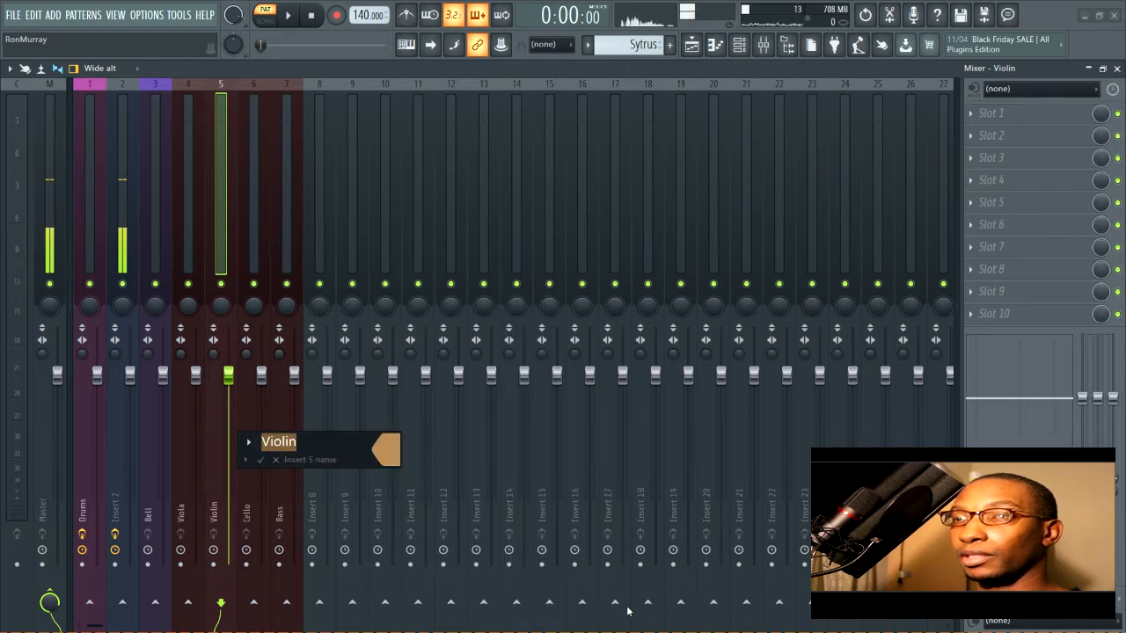
pyautogui.press('Return')
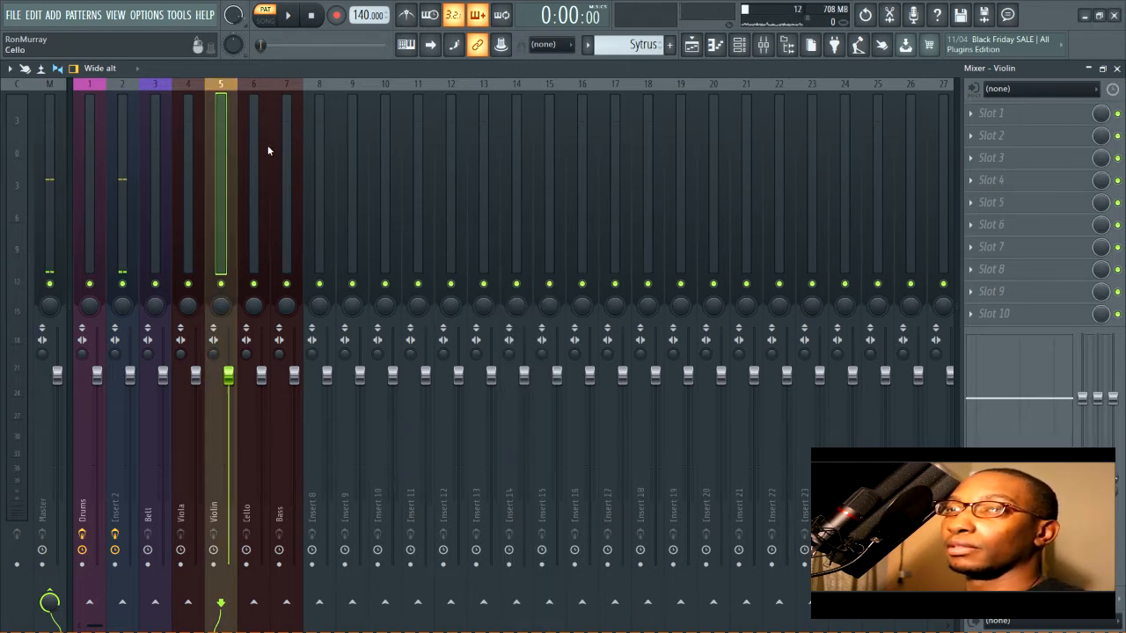
# Recolor the Bass insert in the mixer with a green from the color palette.
pyautogui.click(283, 140)
pyautogui.press('F2')
pyautogui.click(453, 451)
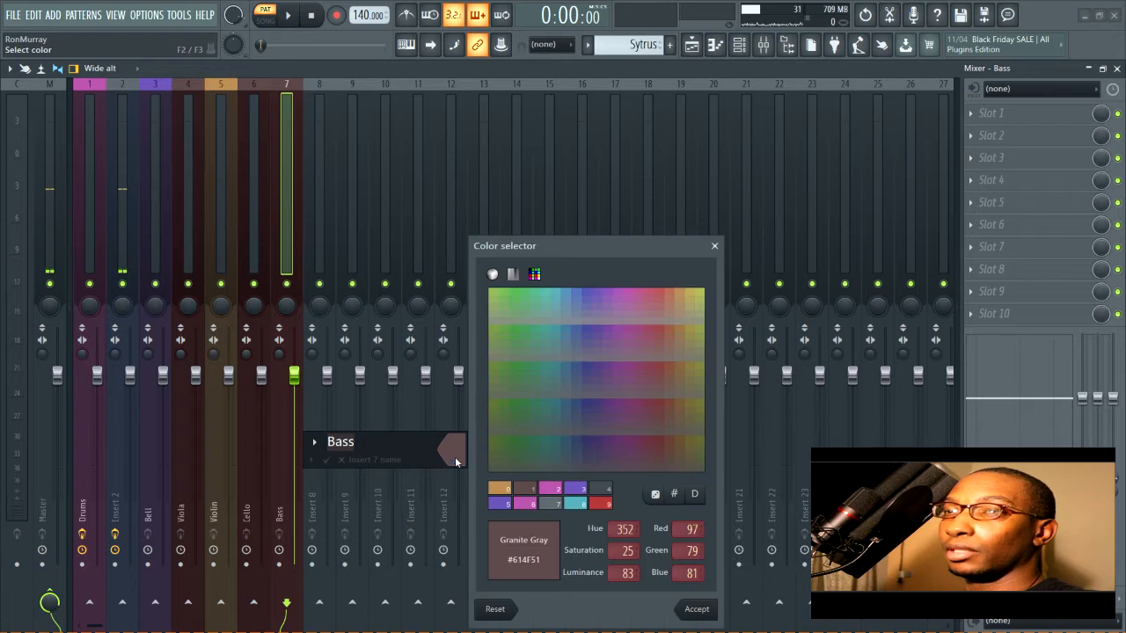
pyautogui.click(539, 360)
pyautogui.click(695, 608)
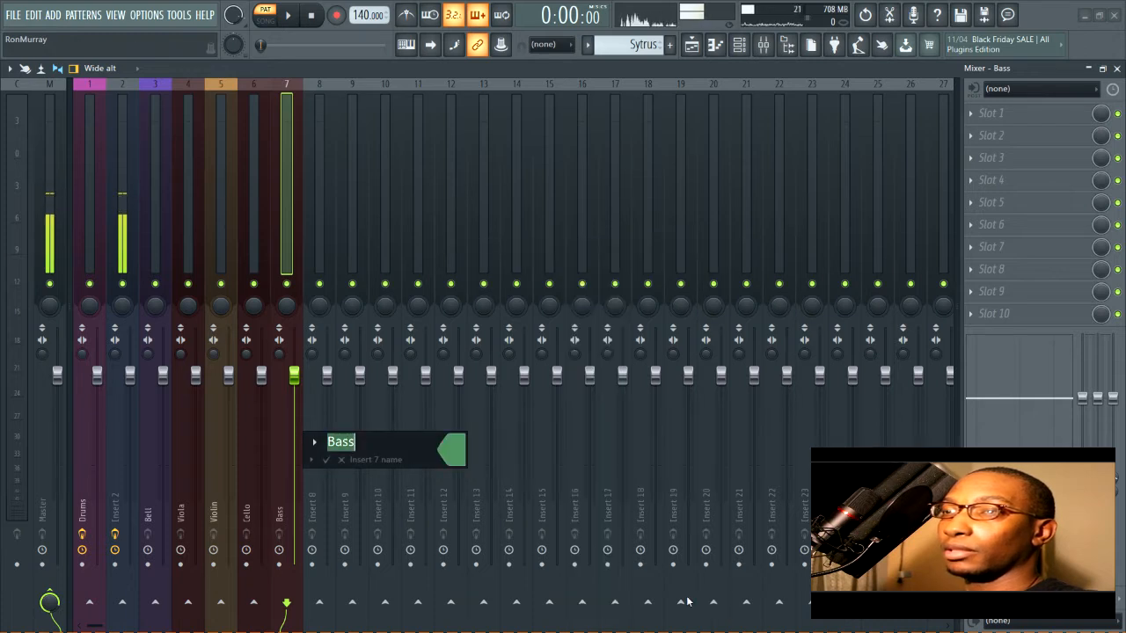
pyautogui.press('Return')
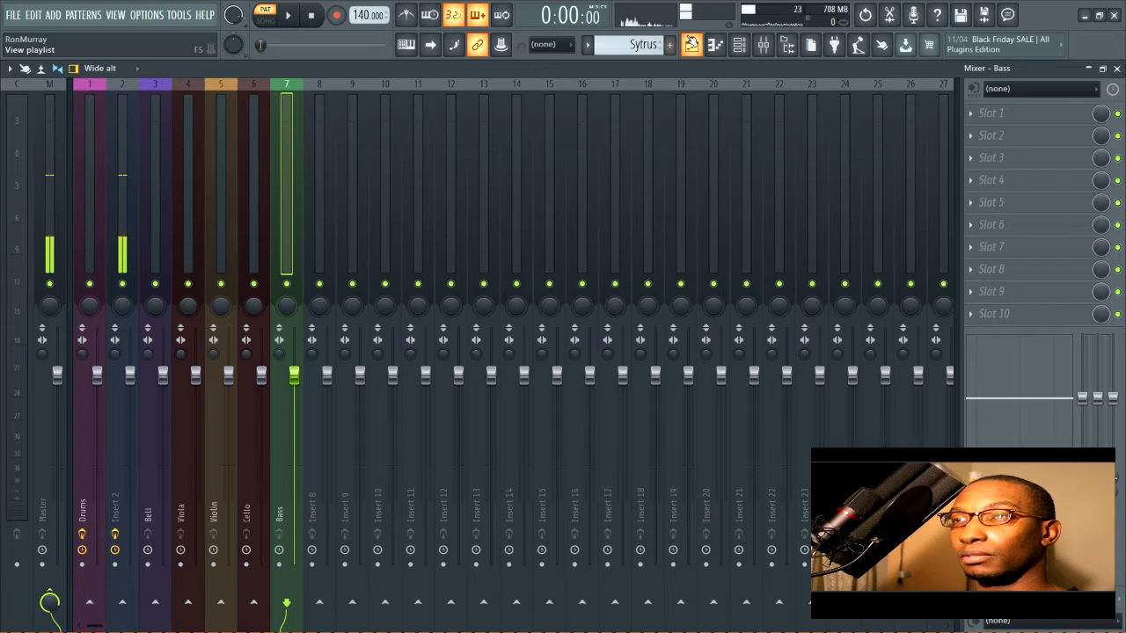
# In the playlist, group the Bass, Cello and Violin tracks each with the track above, so they sit under Viola.
pyautogui.click(691, 44)
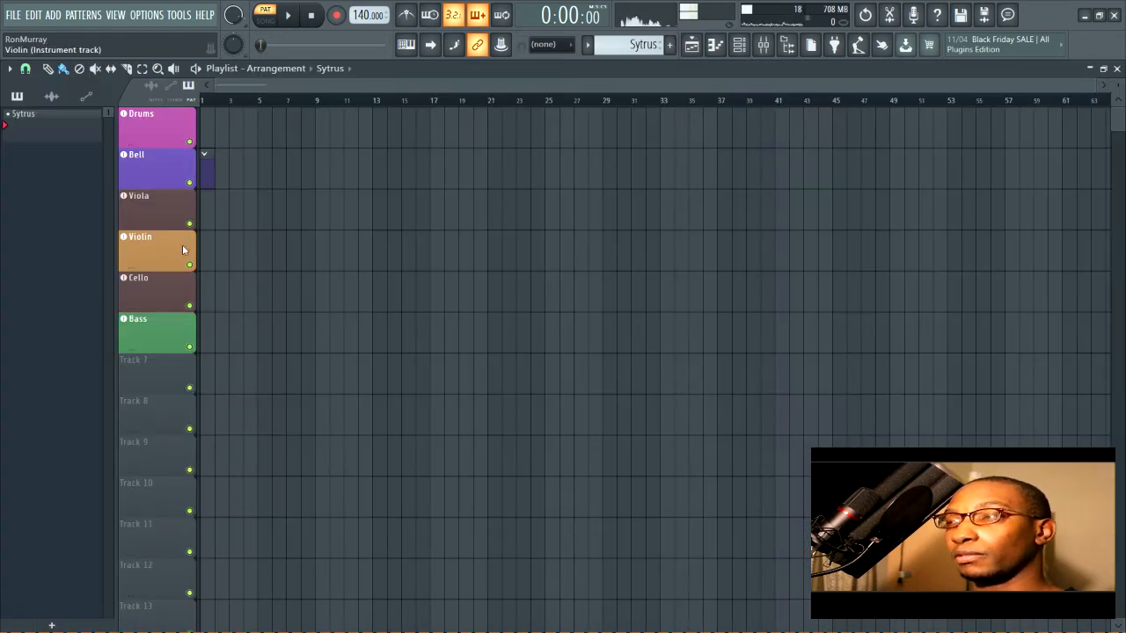
pyautogui.rightClick(153, 337)
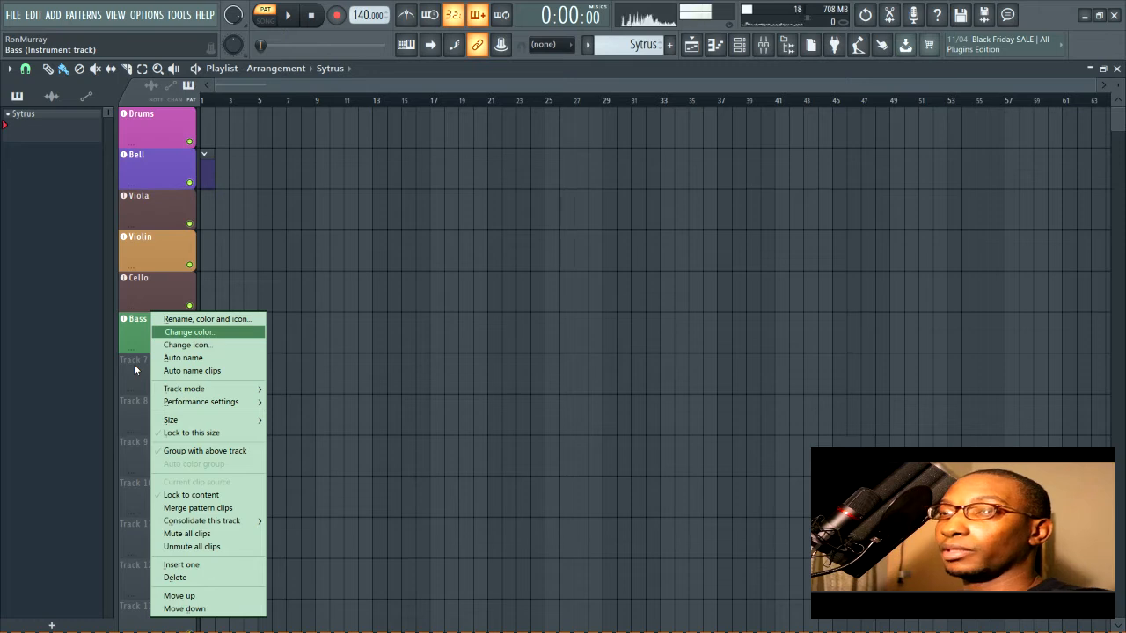
pyautogui.rightClick(139, 341)
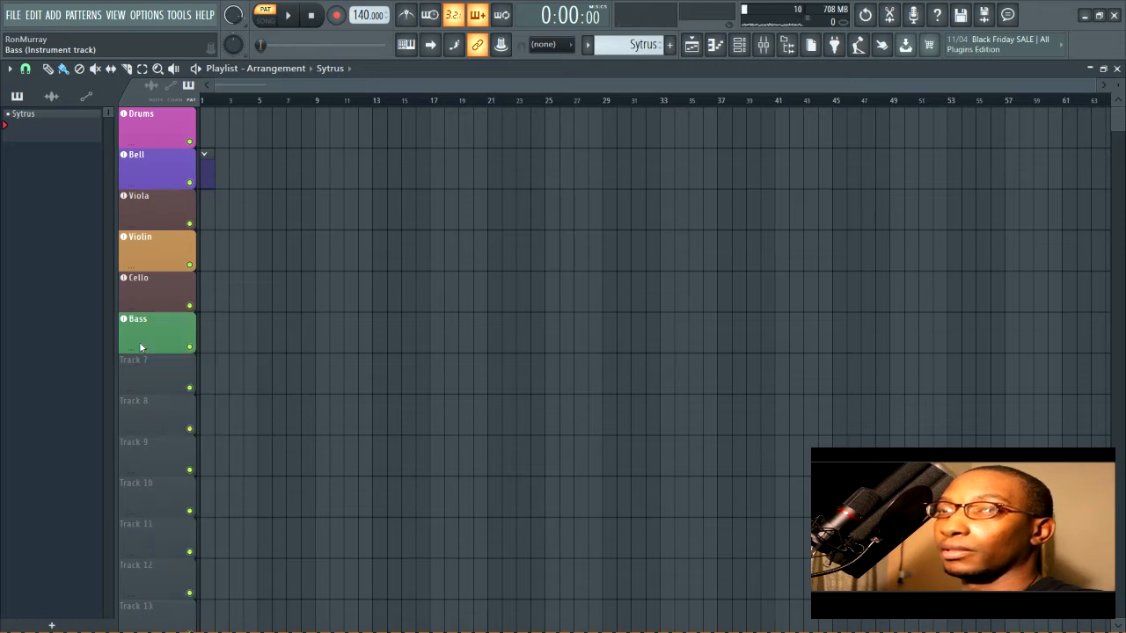
pyautogui.rightClick(139, 341)
pyautogui.press('g')
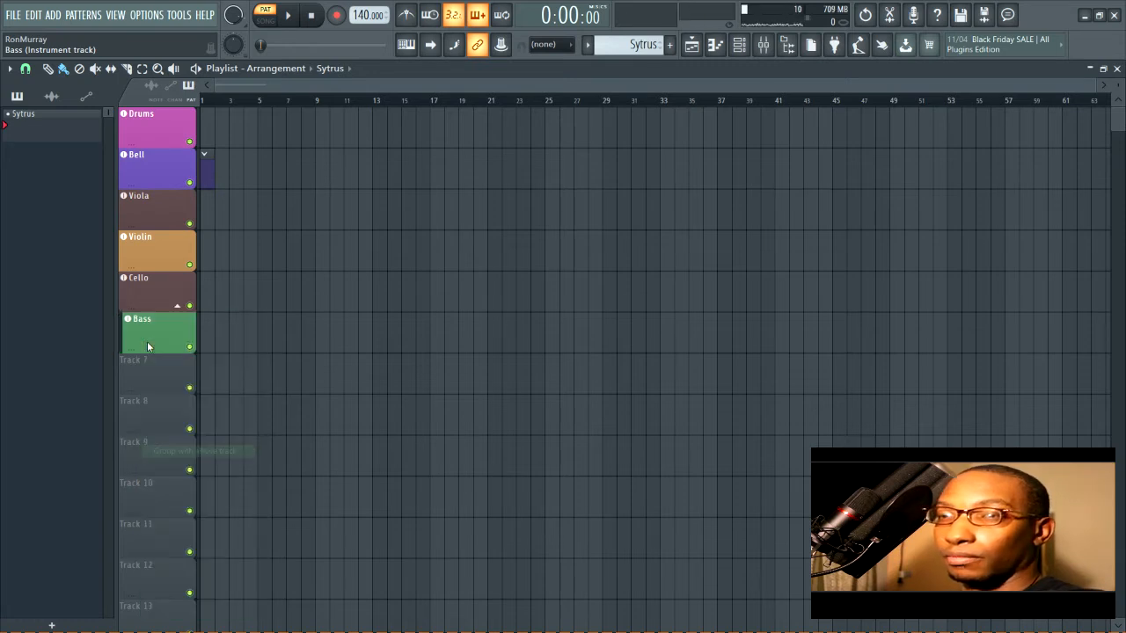
pyautogui.rightClick(153, 287)
pyautogui.press('g')
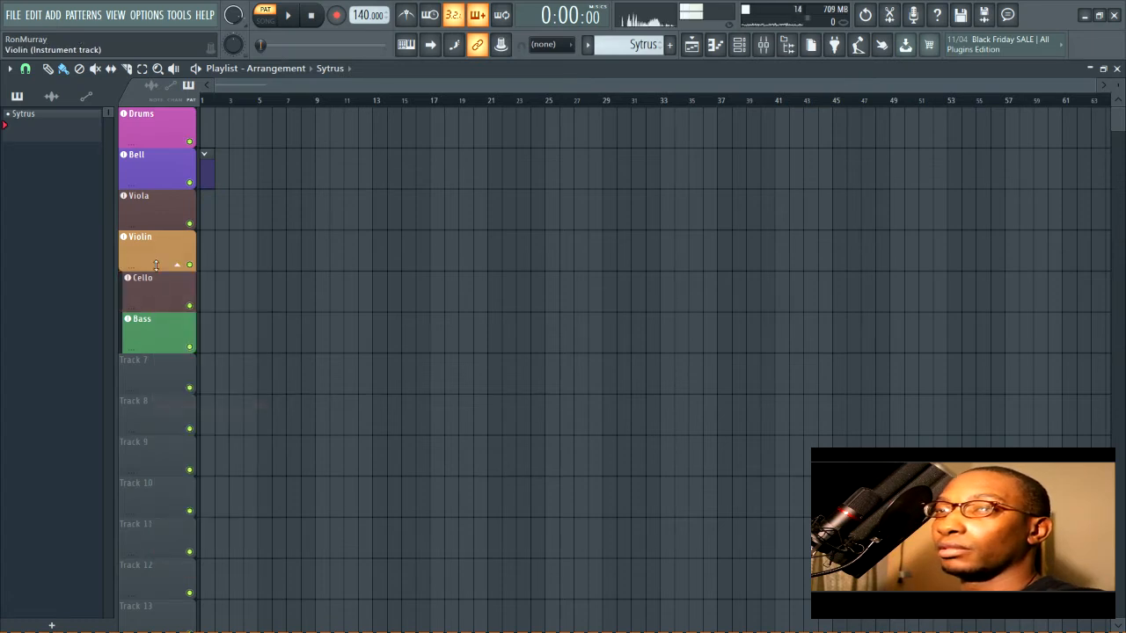
pyautogui.rightClick(157, 266)
pyautogui.press('g')
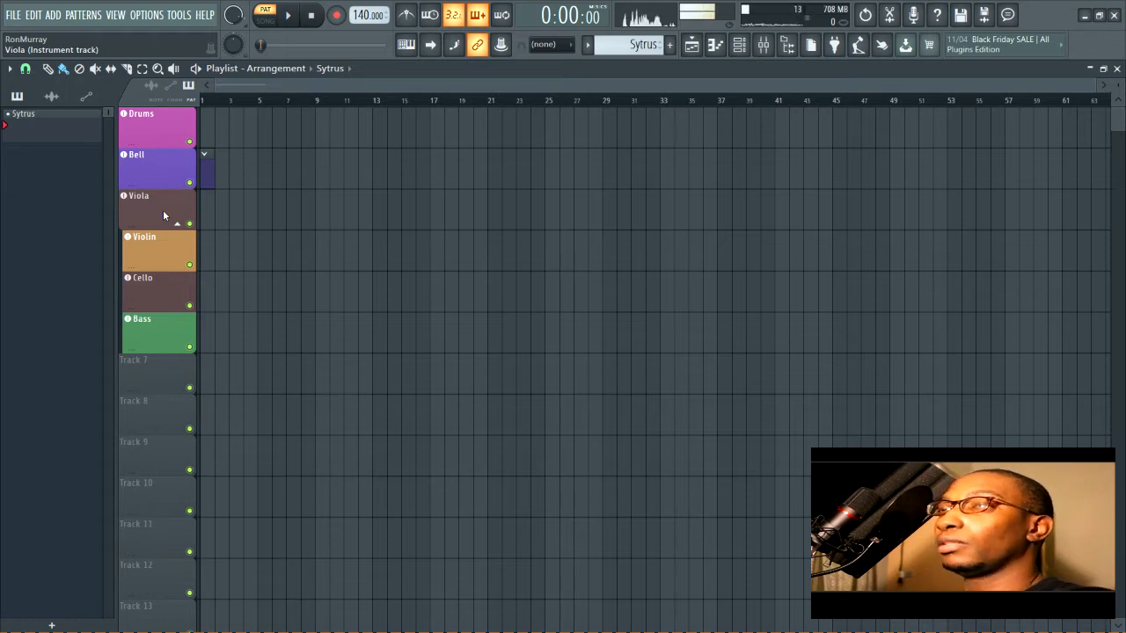
pyautogui.moveTo(163, 211)
pyautogui.mouseDown()
pyautogui.moveTo(160, 292)
pyautogui.moveTo(160, 207)
pyautogui.mouseUp()
pyautogui.moveTo(164, 168)
pyautogui.mouseDown()
pyautogui.moveTo(165, 415)
pyautogui.moveTo(164, 173)
pyautogui.mouseUp()
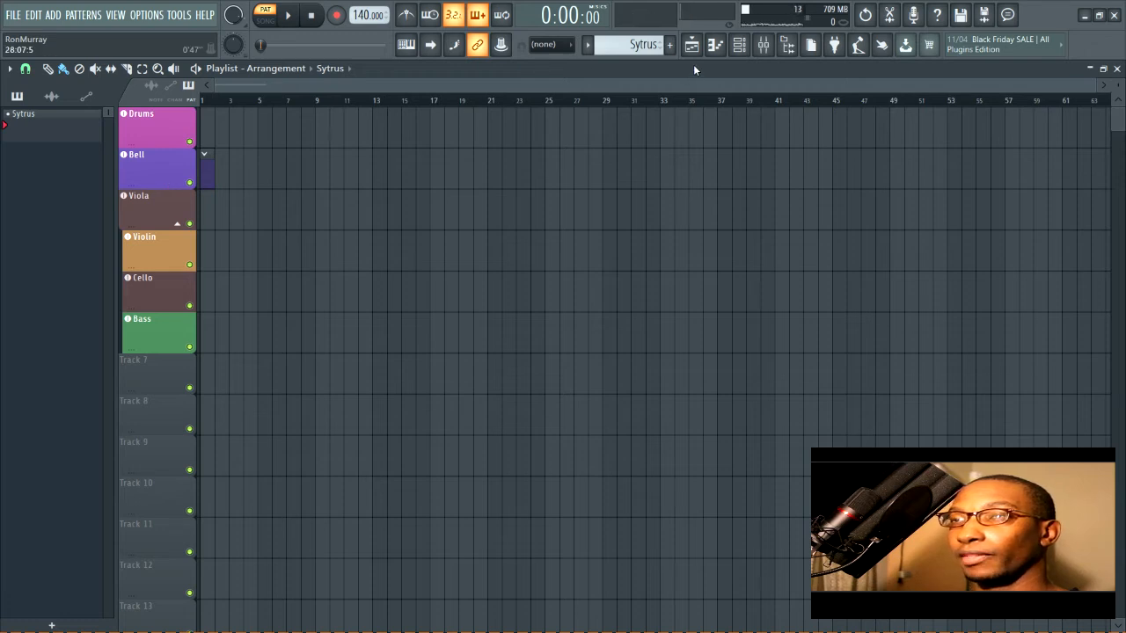
# Load the Lovely Bell preset into the Bell track's Sytrus instrument and close the plugin window.
pyautogui.click(149, 160)
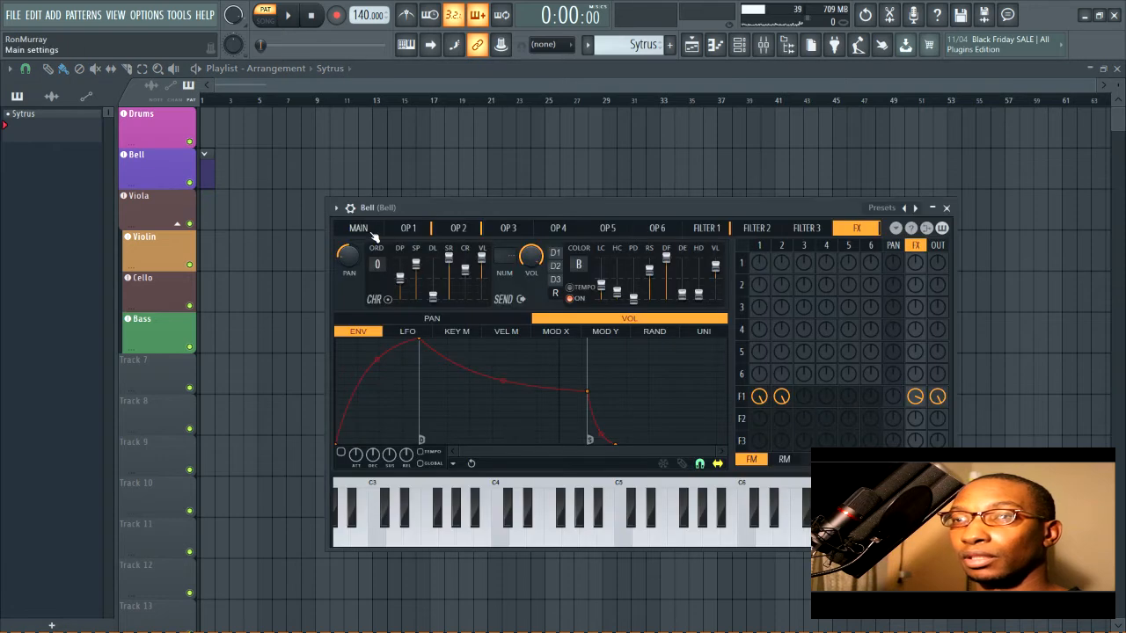
pyautogui.click(349, 209)
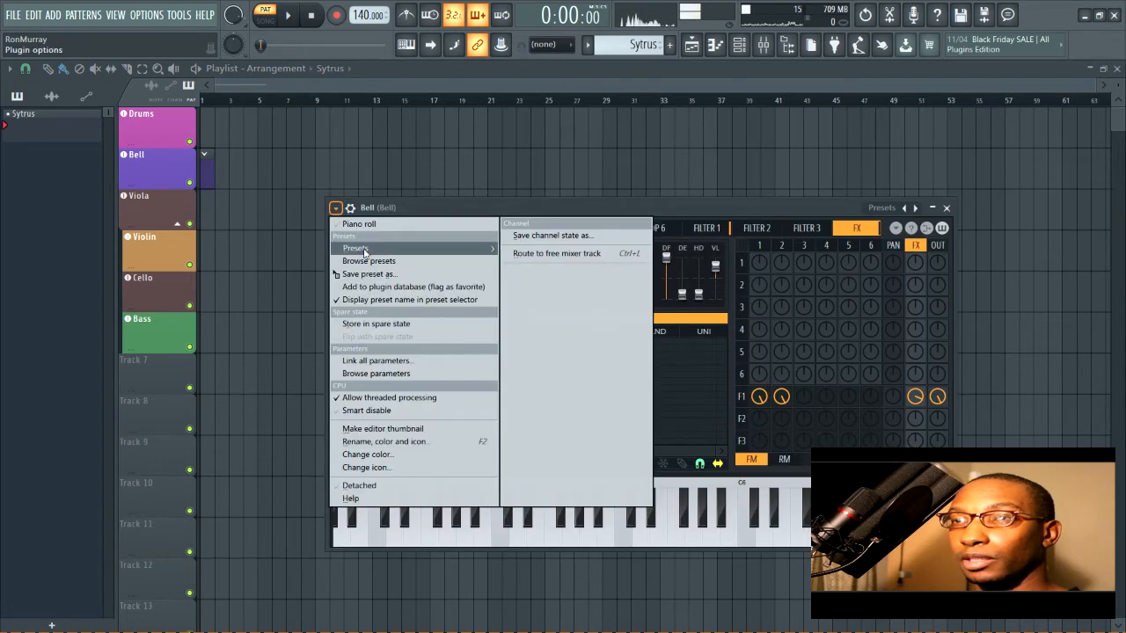
pyautogui.moveTo(365, 251)
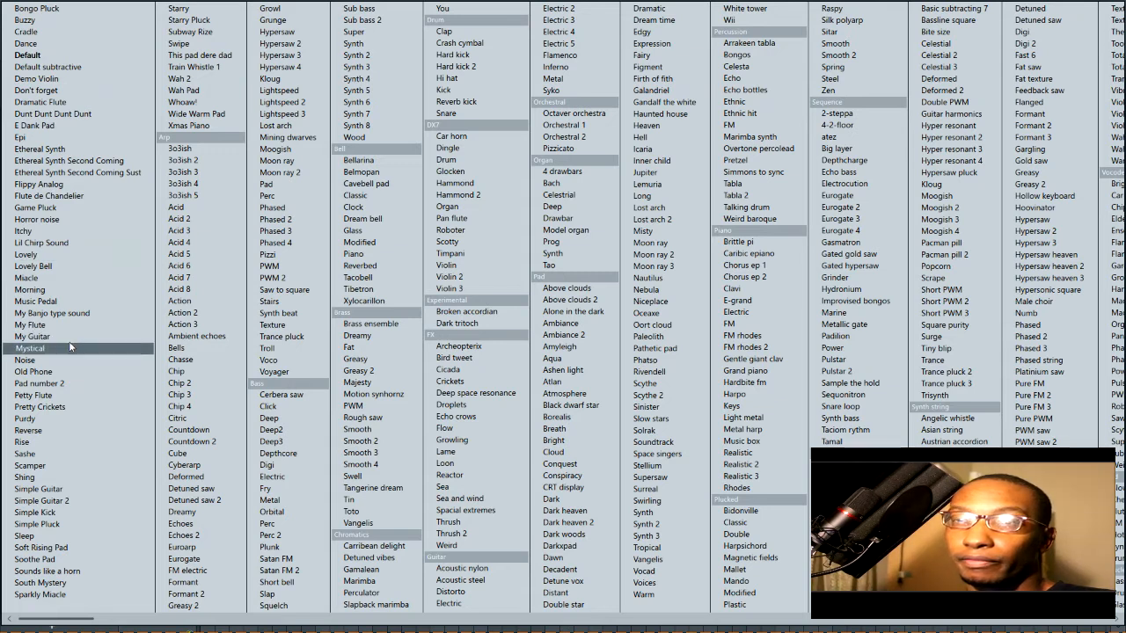
pyautogui.click(86, 269)
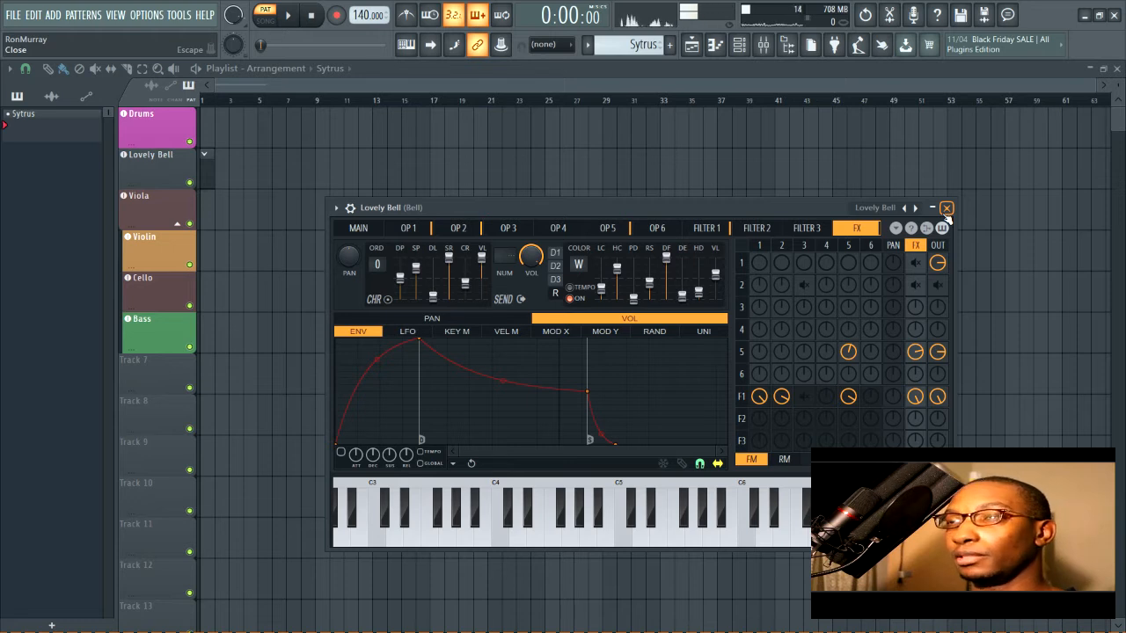
pyautogui.moveTo(504, 205); pyautogui.dragTo(500, 164)
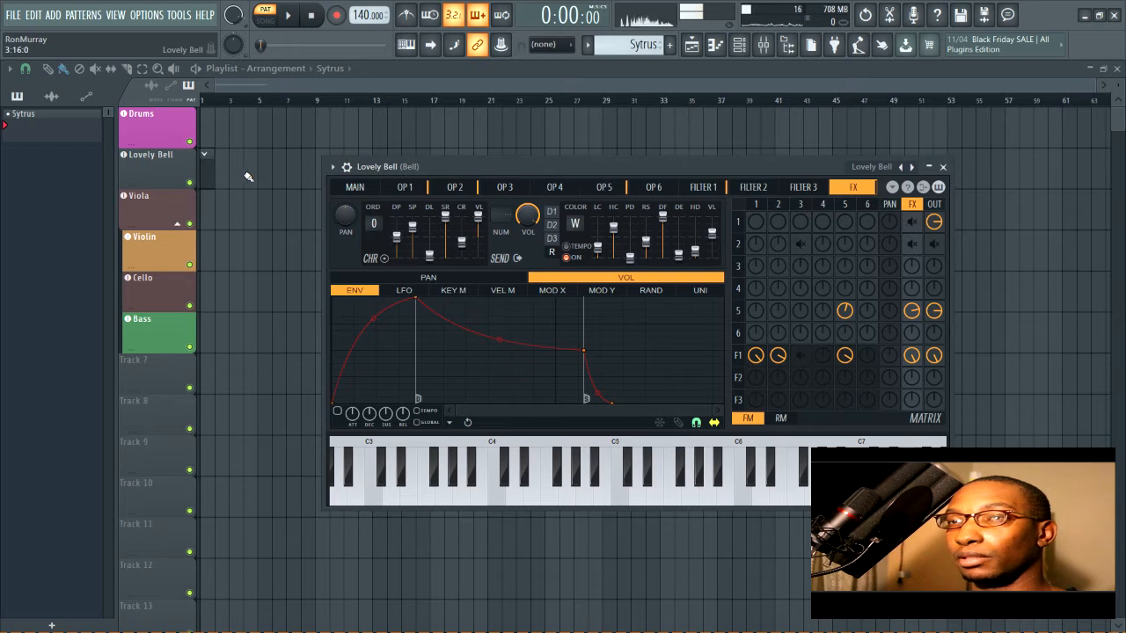
pyautogui.click(942, 166)
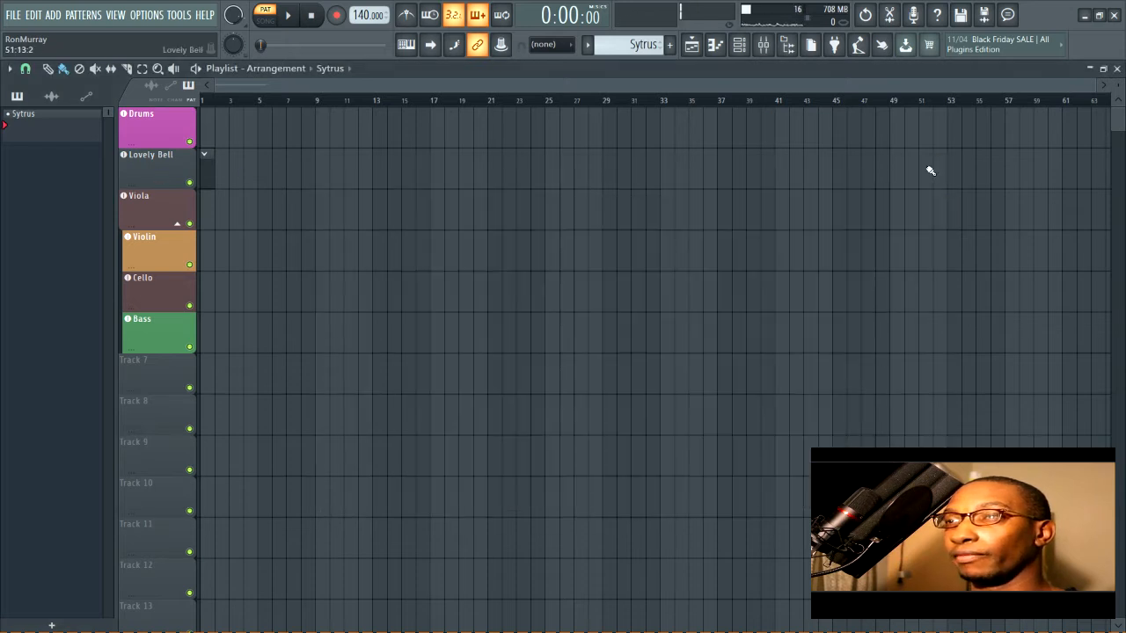
# Check the name and color of the bell's linked insert in the mixer, and close the mixer.
pyautogui.click(767, 51)
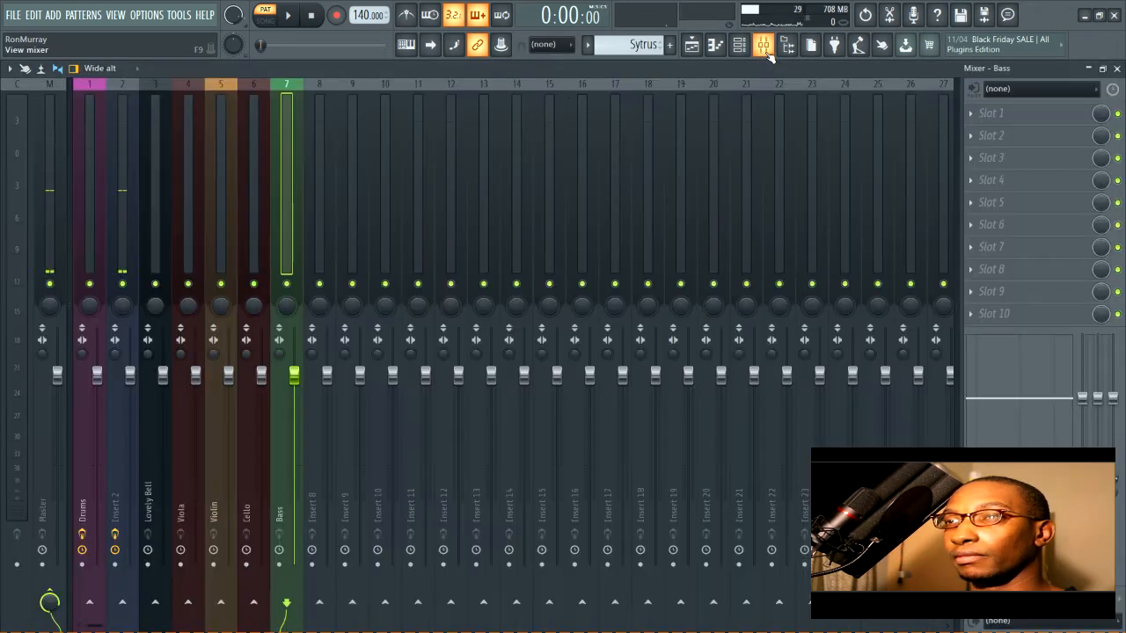
pyautogui.click(165, 120)
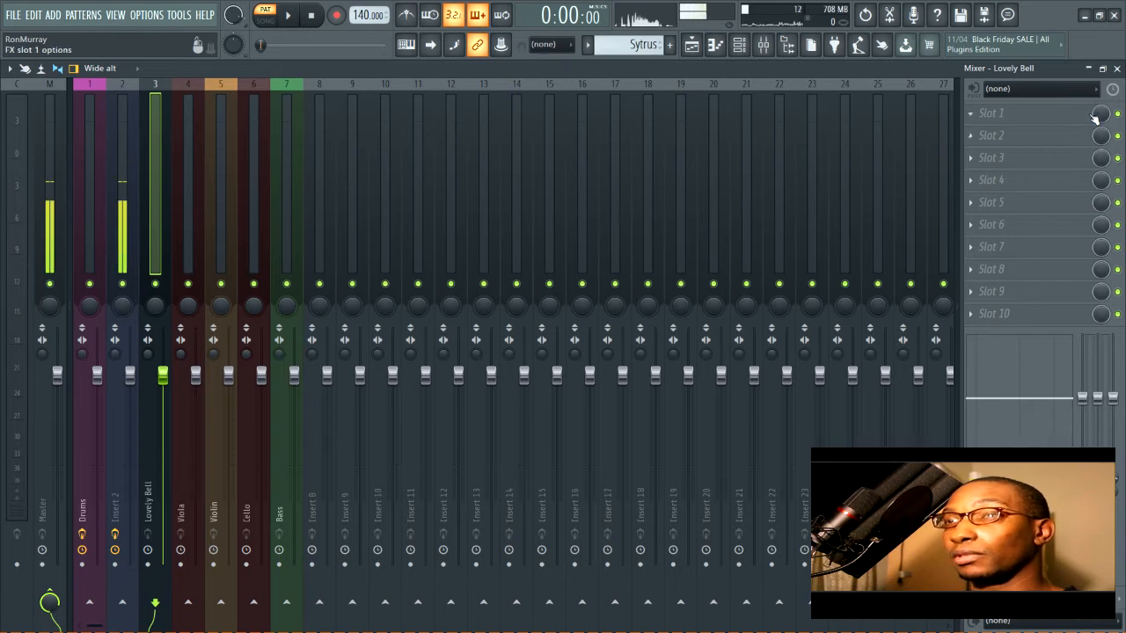
pyautogui.click(1118, 68)
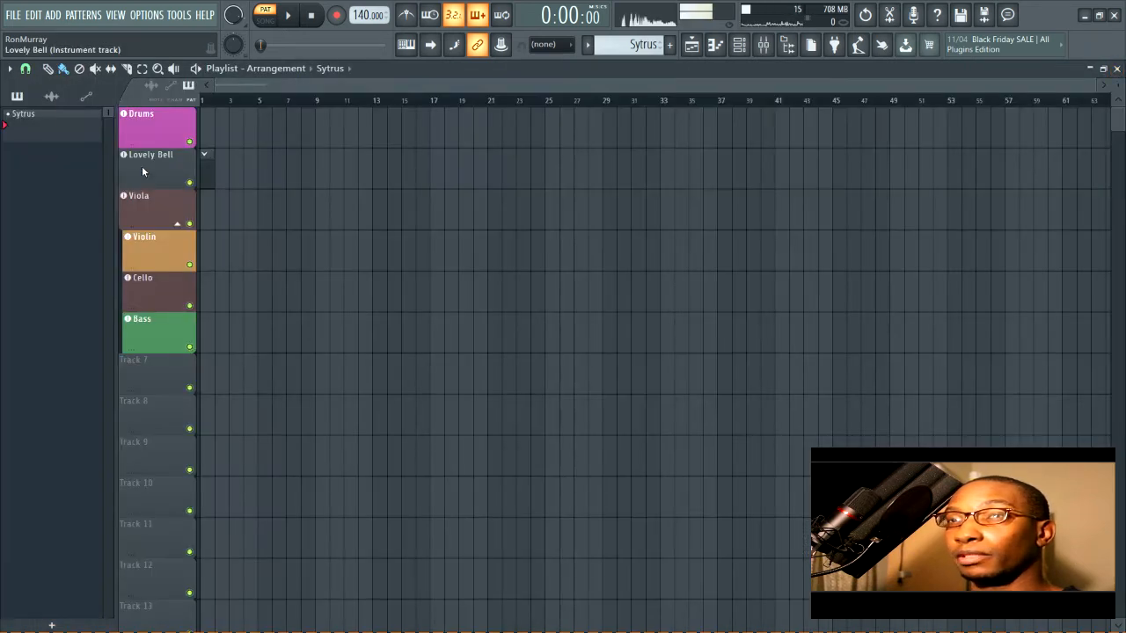
# Auto color the grouped playlist tracks to match the Viola track.
pyautogui.rightClick(149, 199)
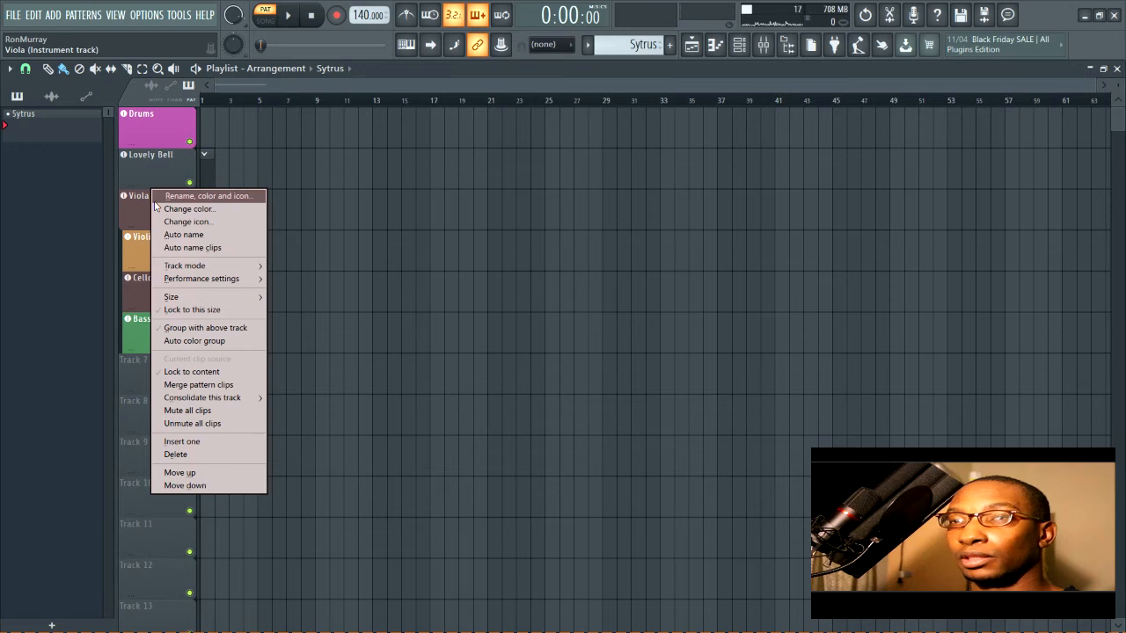
pyautogui.click(192, 342)
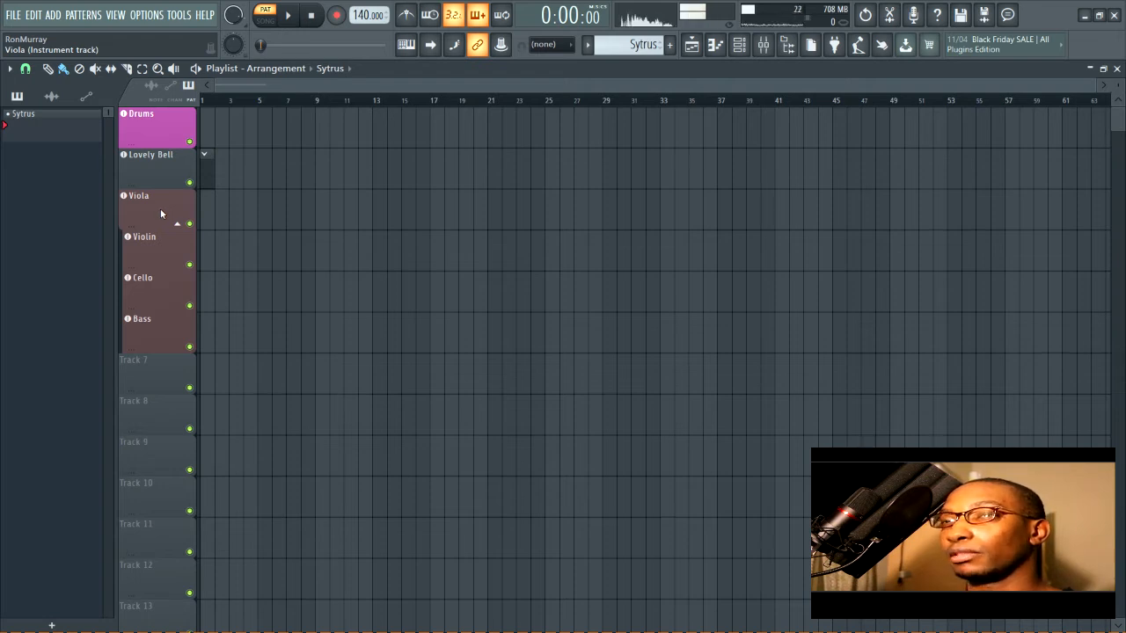
# Recolor the Viola playlist track Cadet Blue (#59AAB5) and auto color its group to match.
pyautogui.press('F2')
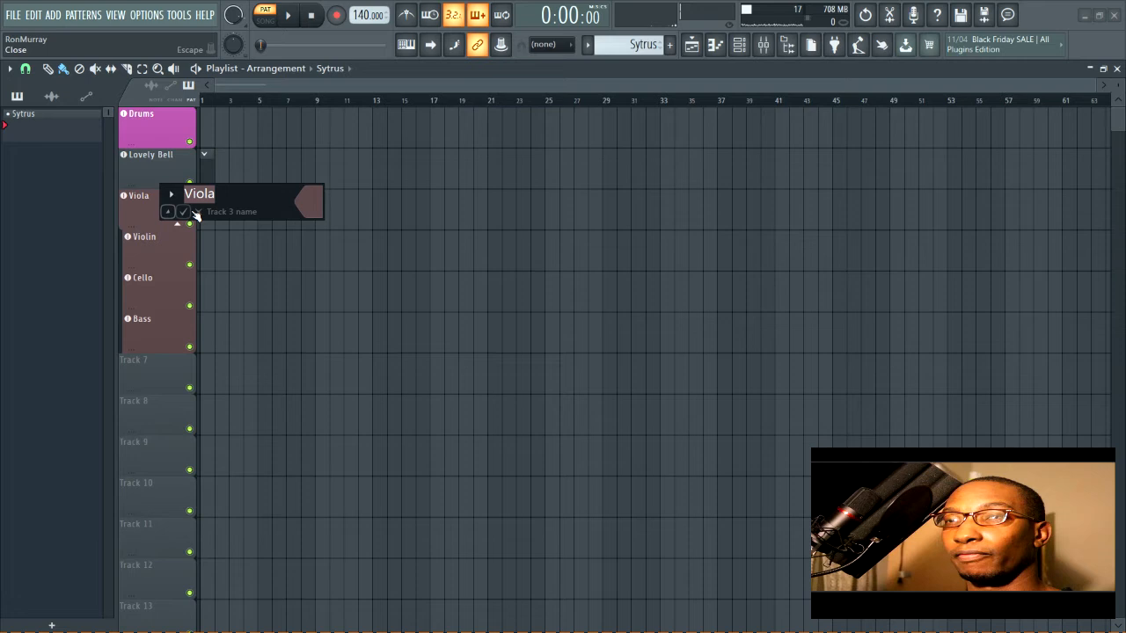
pyautogui.click(313, 204)
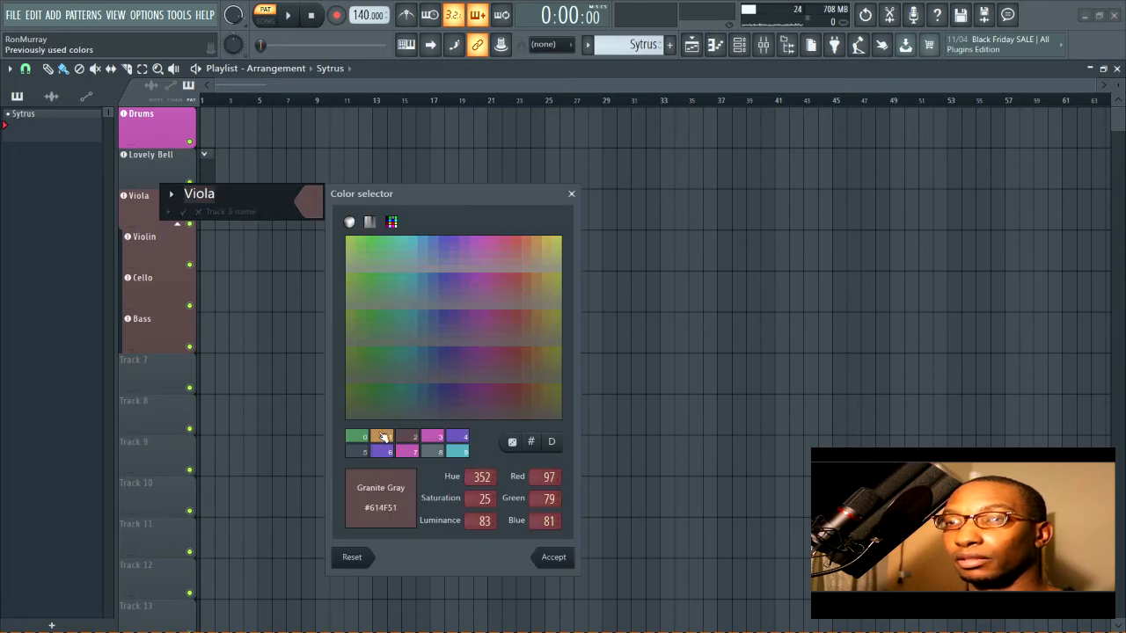
pyautogui.click(457, 452)
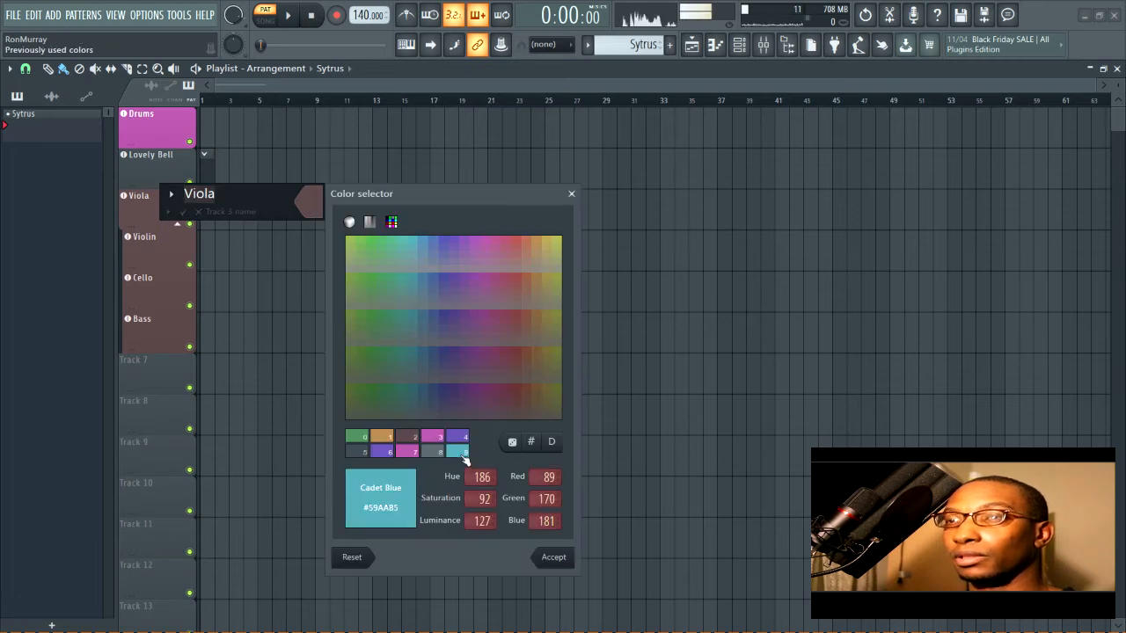
pyautogui.click(553, 558)
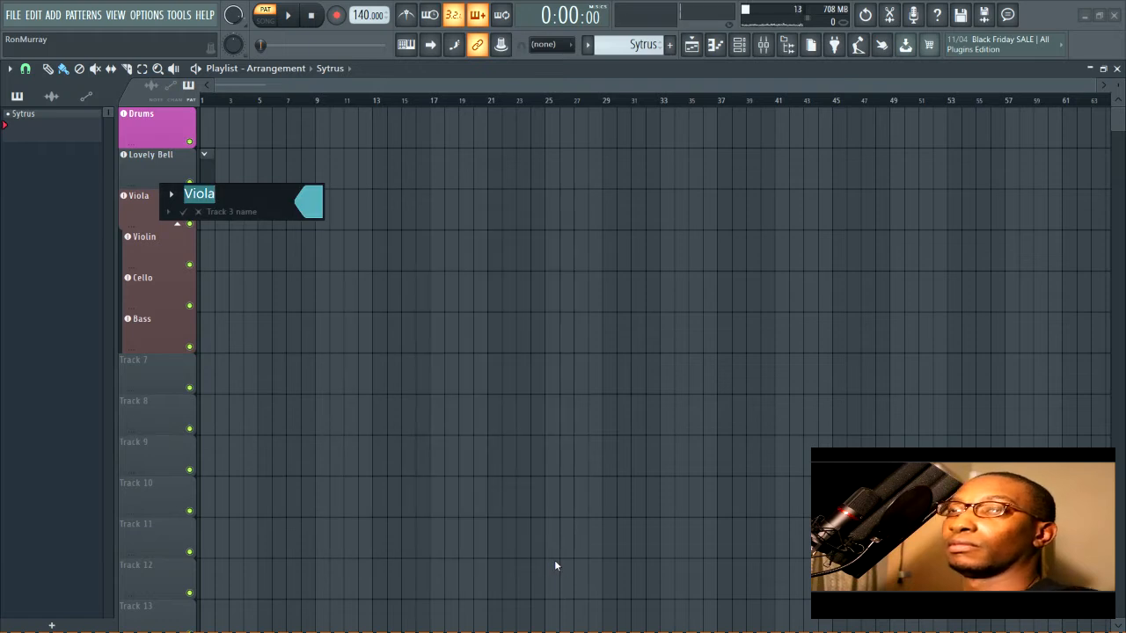
pyautogui.press('Return')
pyautogui.rightClick(140, 206)
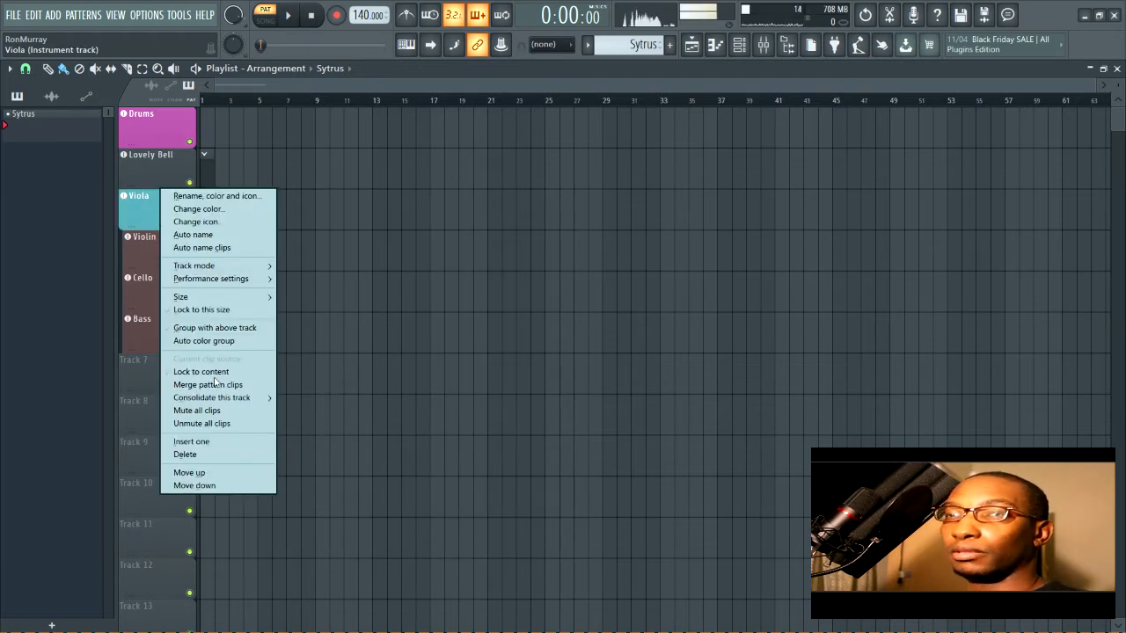
pyautogui.click(223, 341)
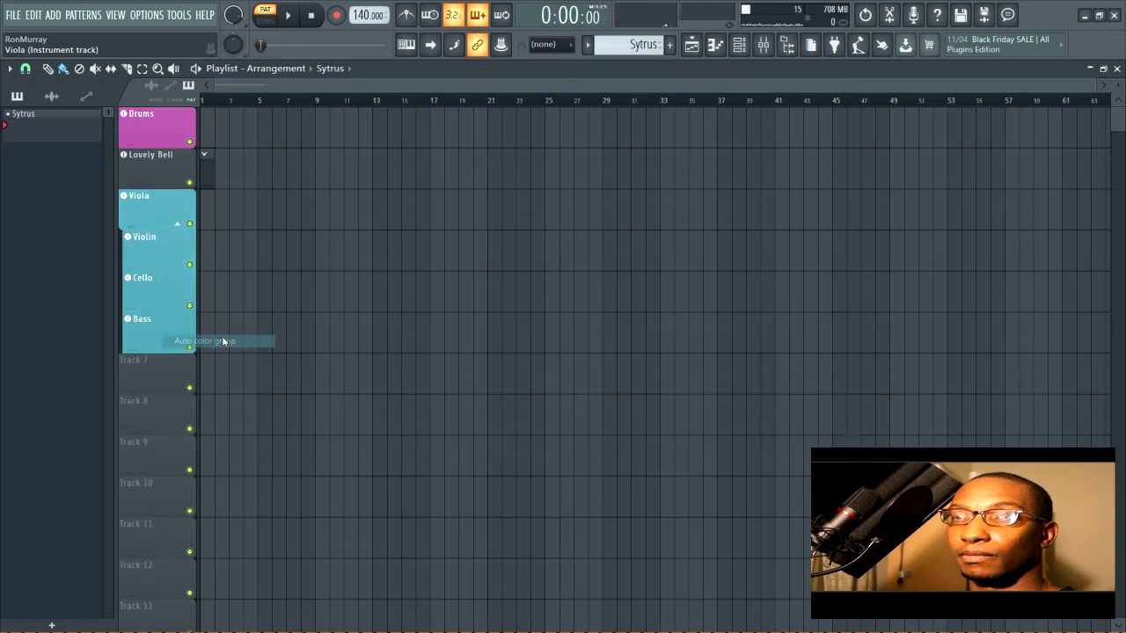
# Check the colors of the Viola group's linked inserts in the mixer and return to the playlist.
pyautogui.click(690, 44)
pyautogui.click(762, 44)
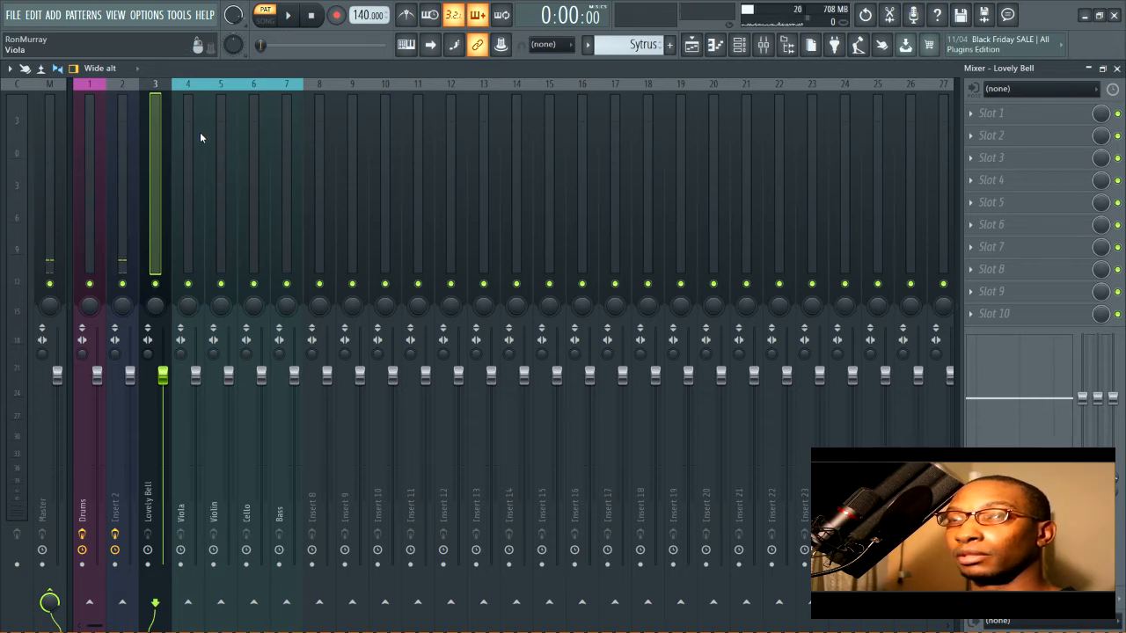
pyautogui.press('F5')
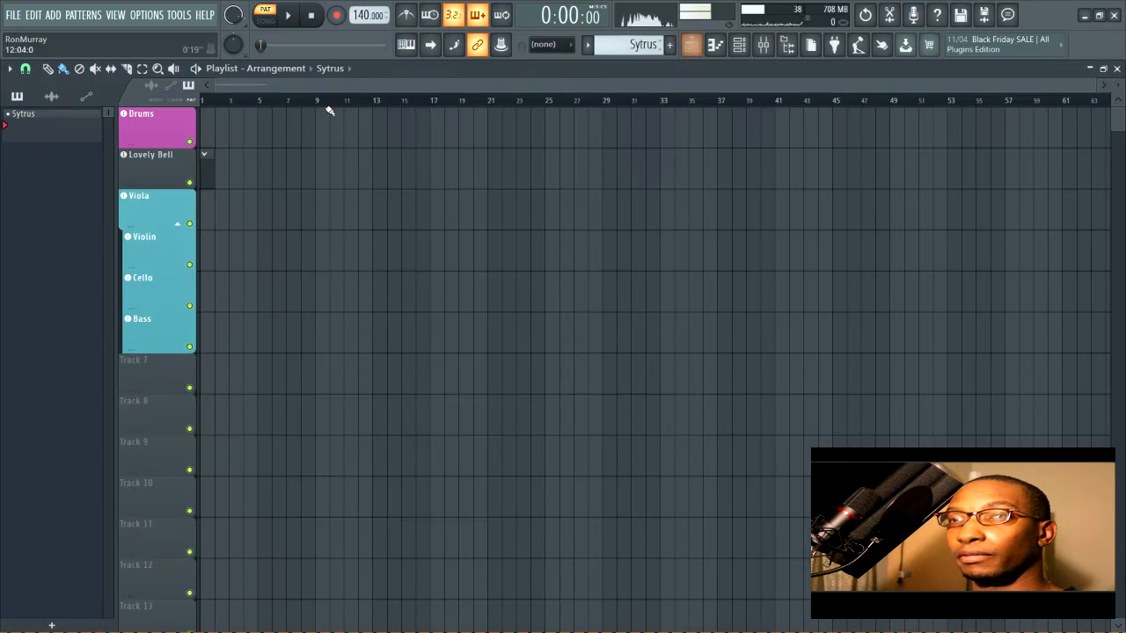
# Add a FLEX channel from the New plugin category in the channel rack.
pyautogui.click(739, 45)
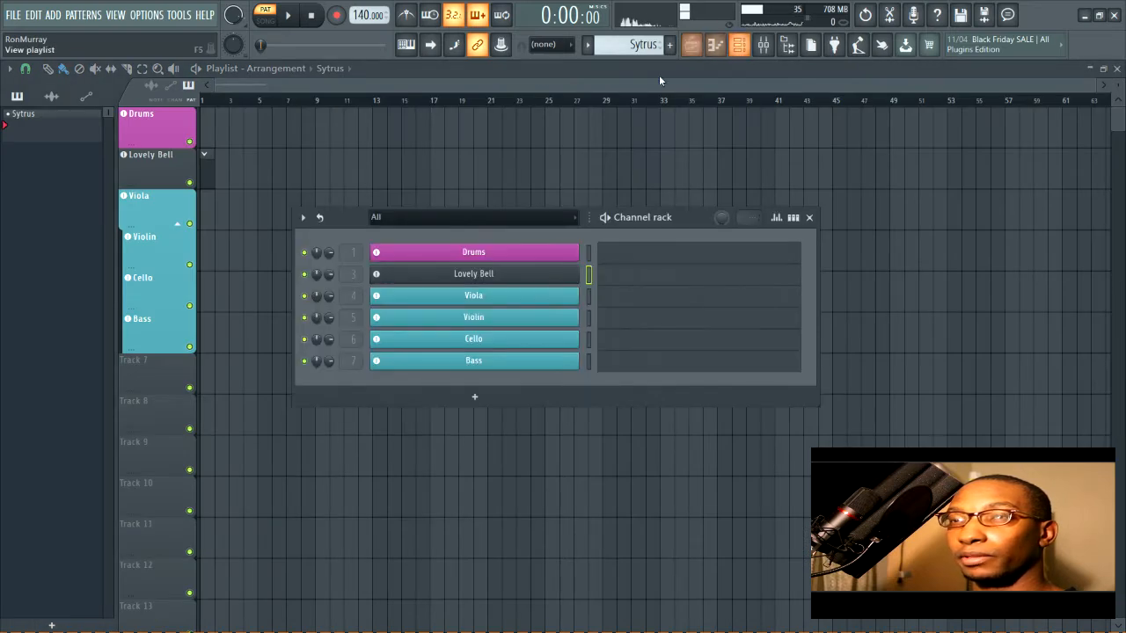
pyautogui.click(474, 397)
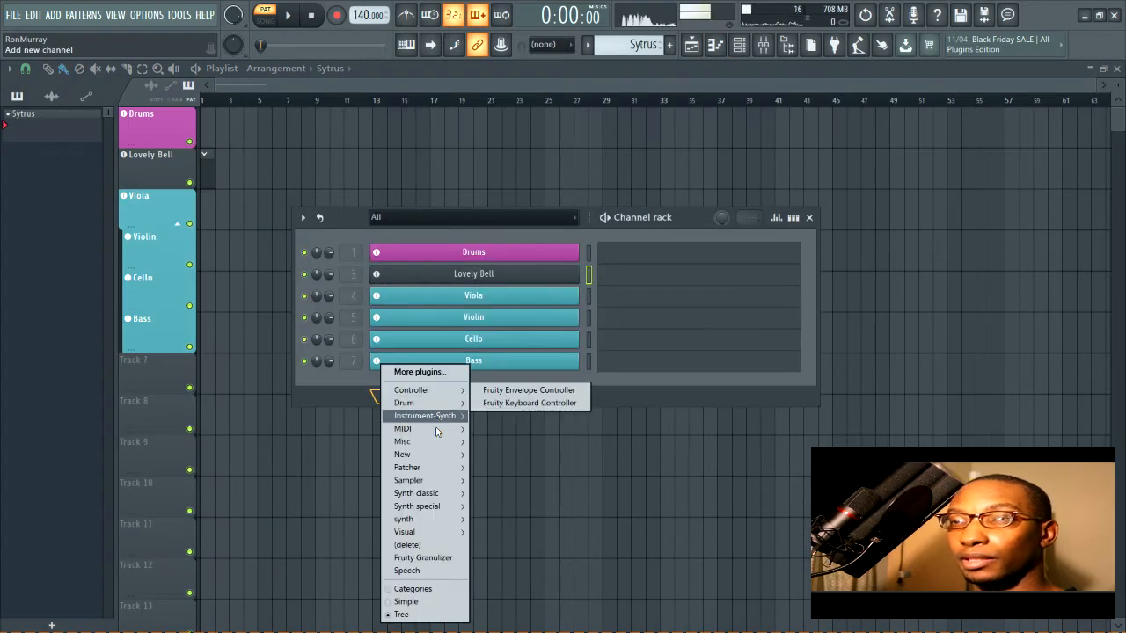
pyautogui.moveTo(435, 475)
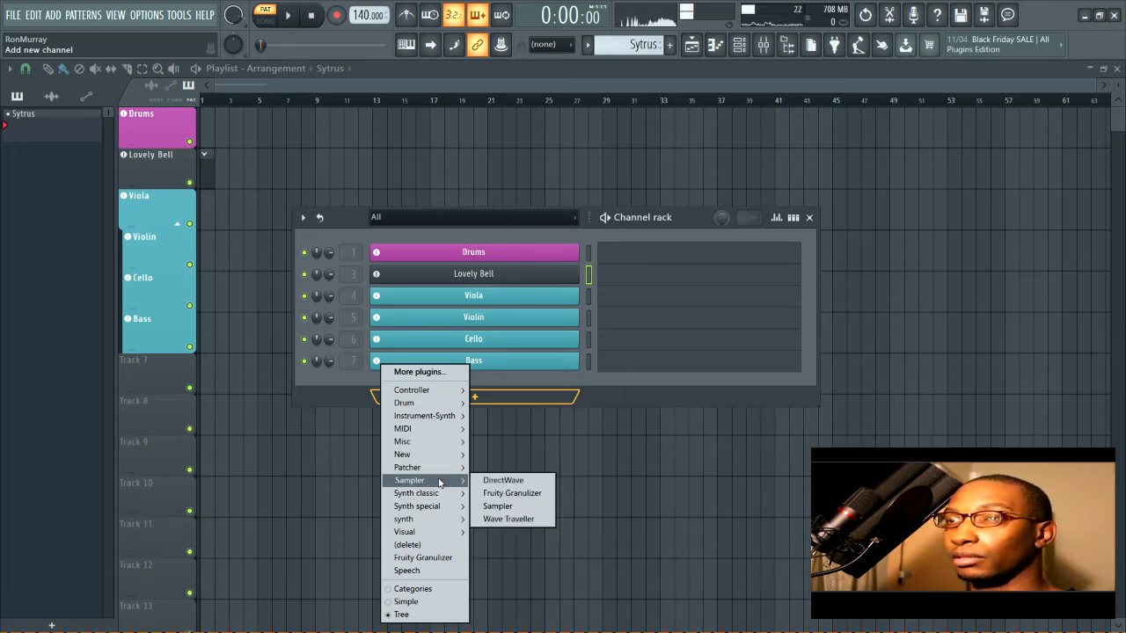
pyautogui.moveTo(448, 449)
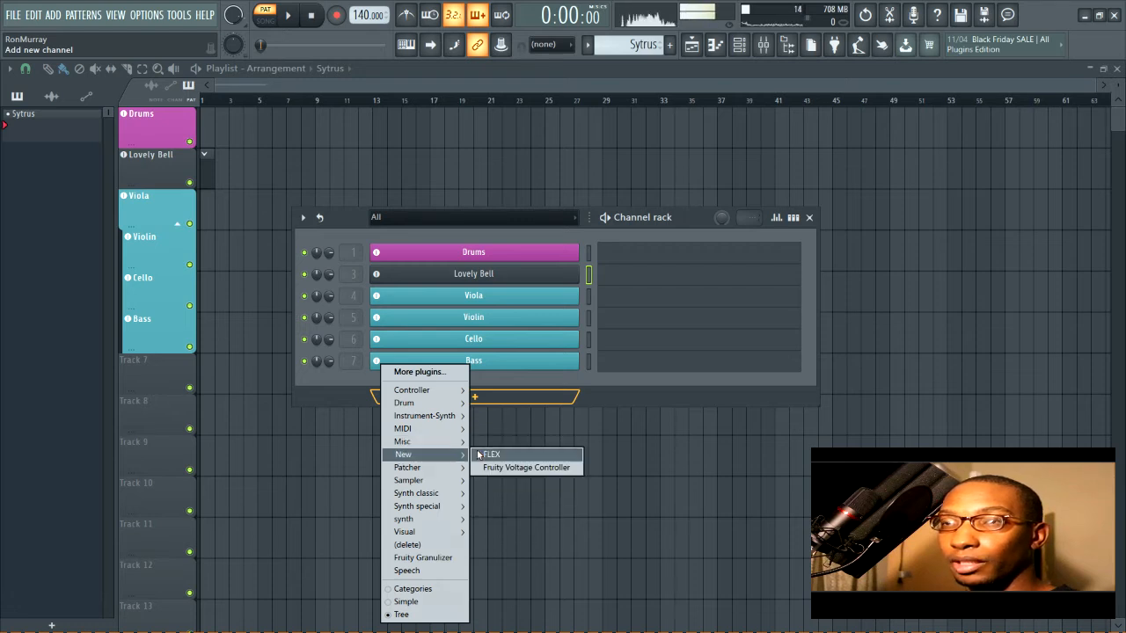
pyautogui.click(491, 453)
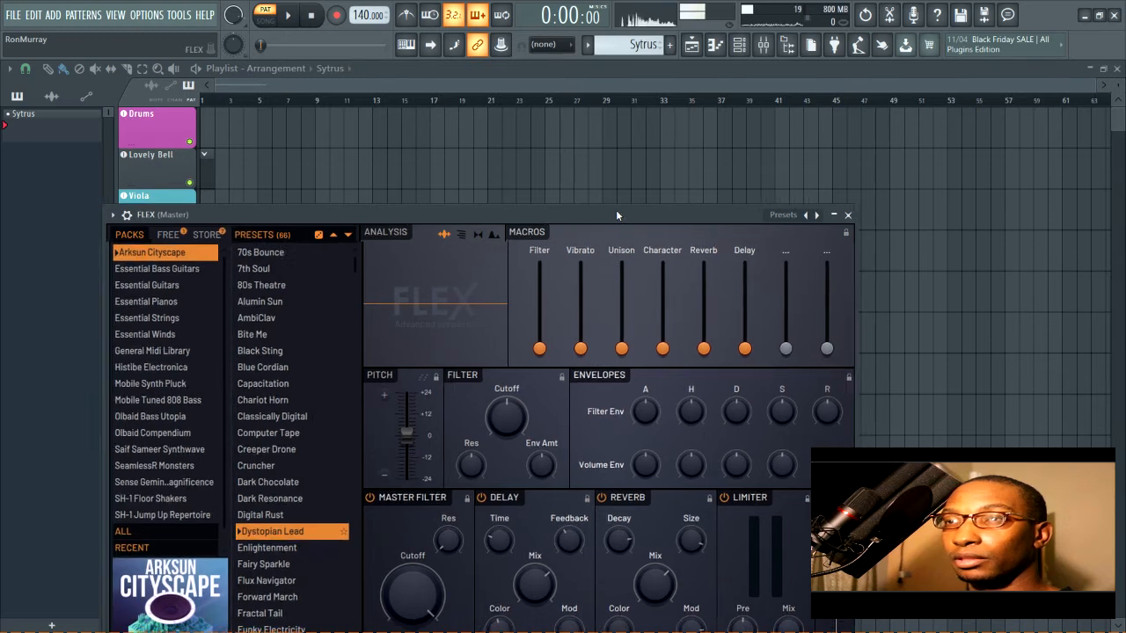
# Load the Celeste preset from the favourites in FLEX and close the plugin window.
pyautogui.moveTo(615, 210); pyautogui.dragTo(724, 45)
pyautogui.click(260, 396)
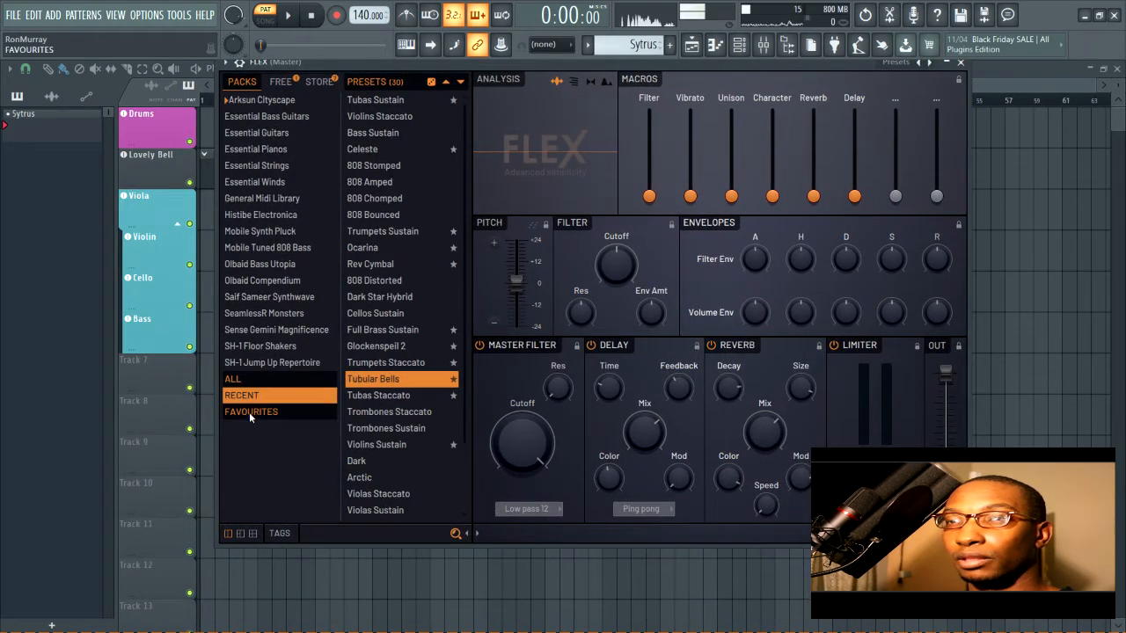
pyautogui.click(250, 412)
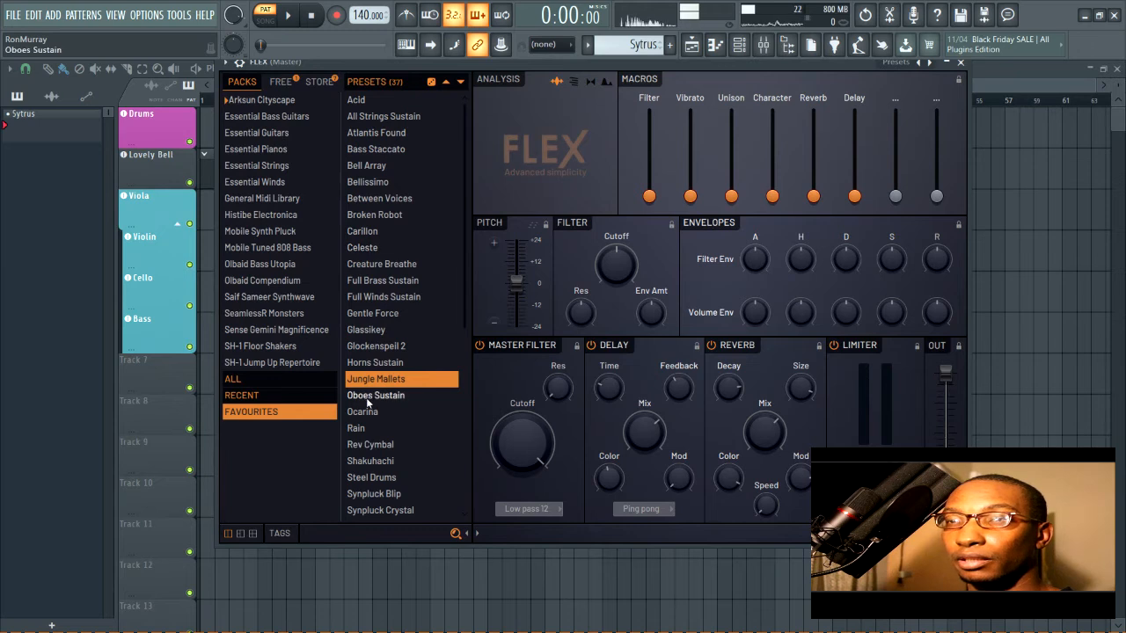
pyautogui.click(372, 247)
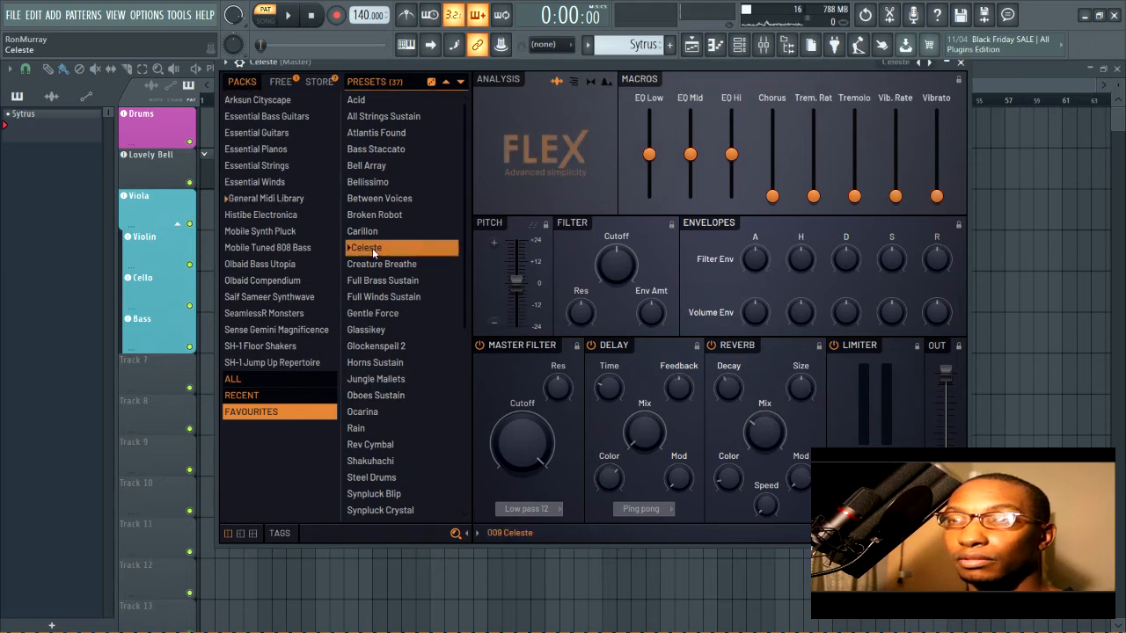
pyautogui.click(960, 63)
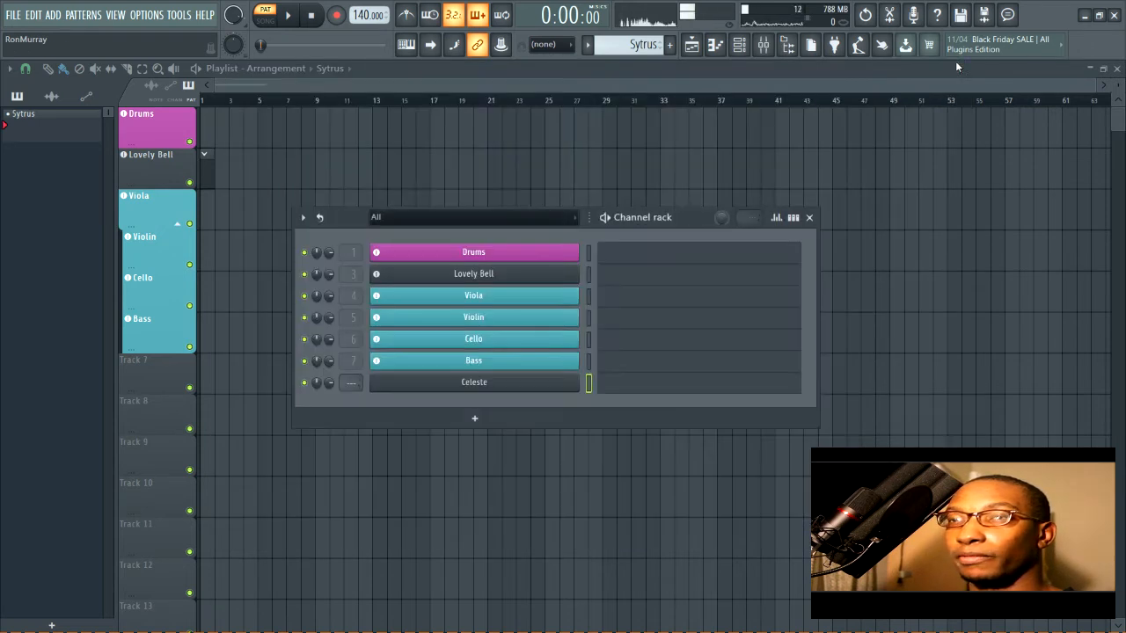
# Assign the Celeste channel to a new instrument track and return to the playlist.
pyautogui.rightClick(455, 384)
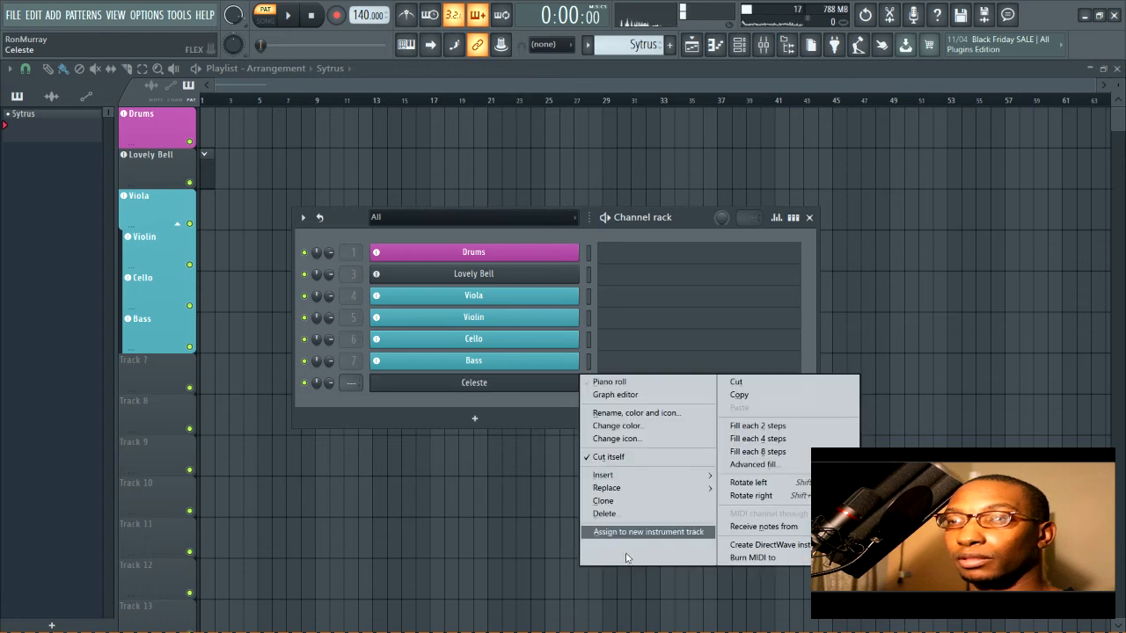
pyautogui.click(650, 532)
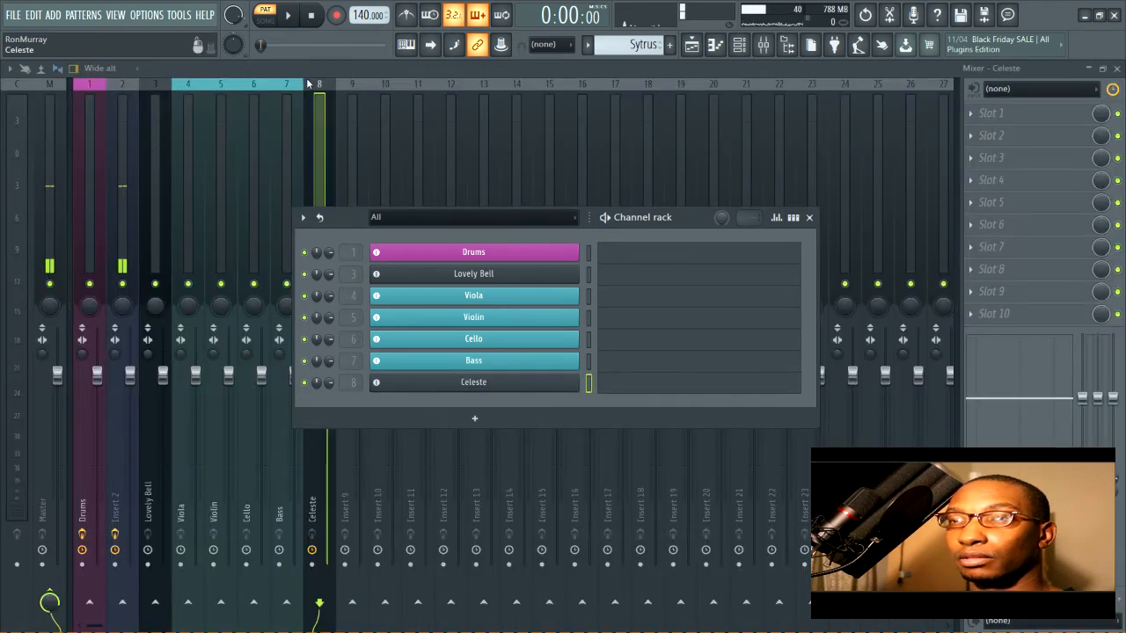
pyautogui.click(692, 46)
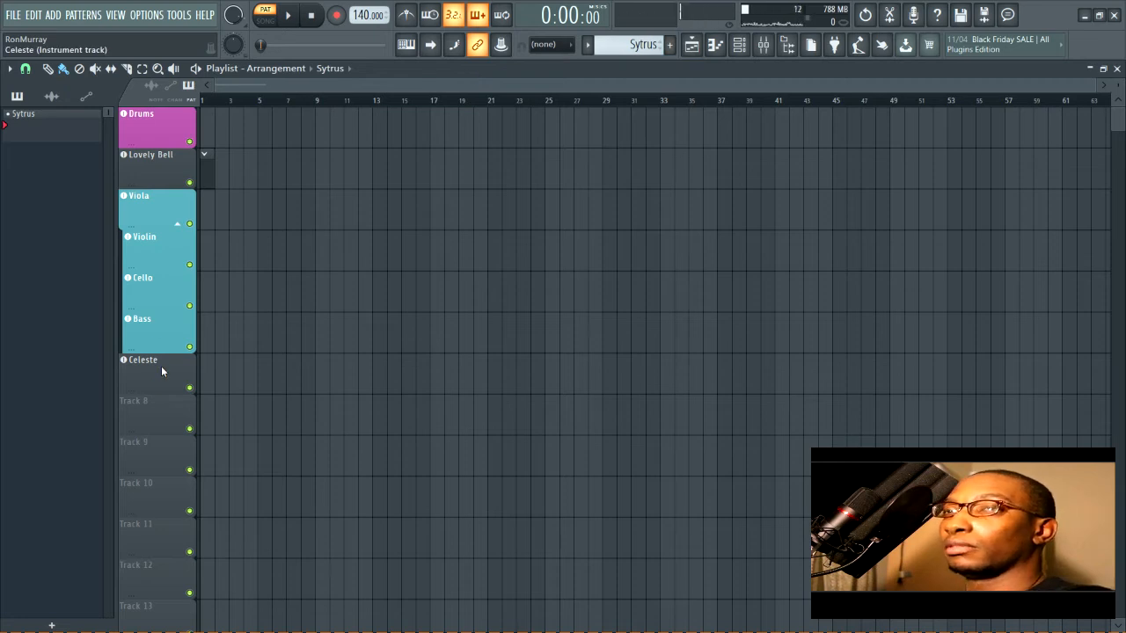
# Move the Celeste playlist track directly below Lovely Bell and group it with the track above.
pyautogui.moveTo(161, 365); pyautogui.dragTo(161, 208)
pyautogui.rightClick(161, 208)
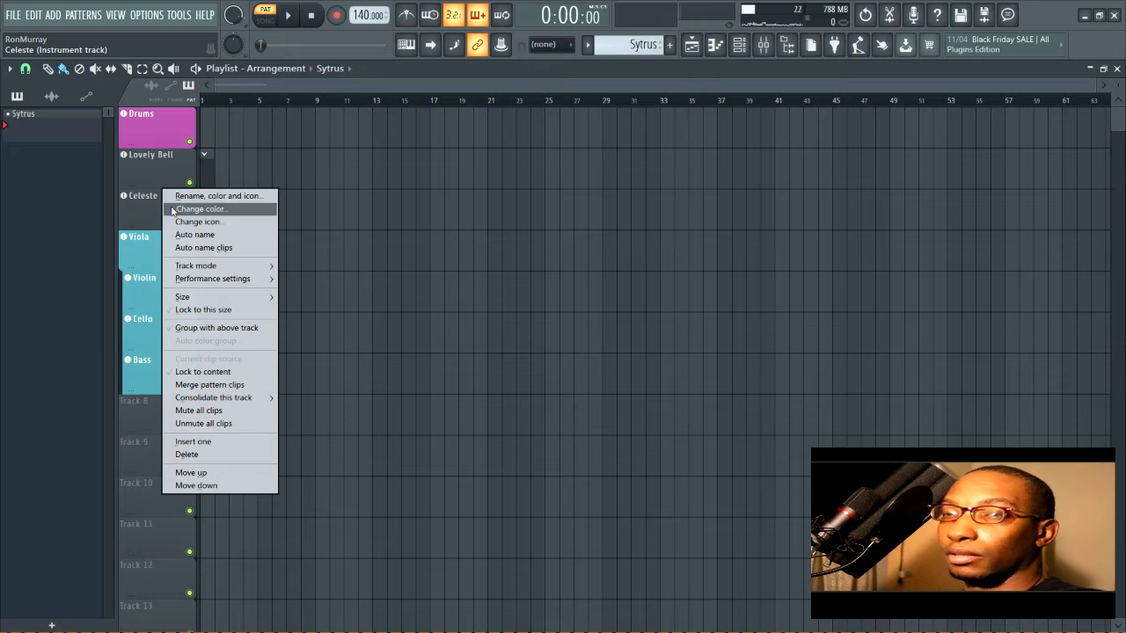
pyautogui.click(217, 327)
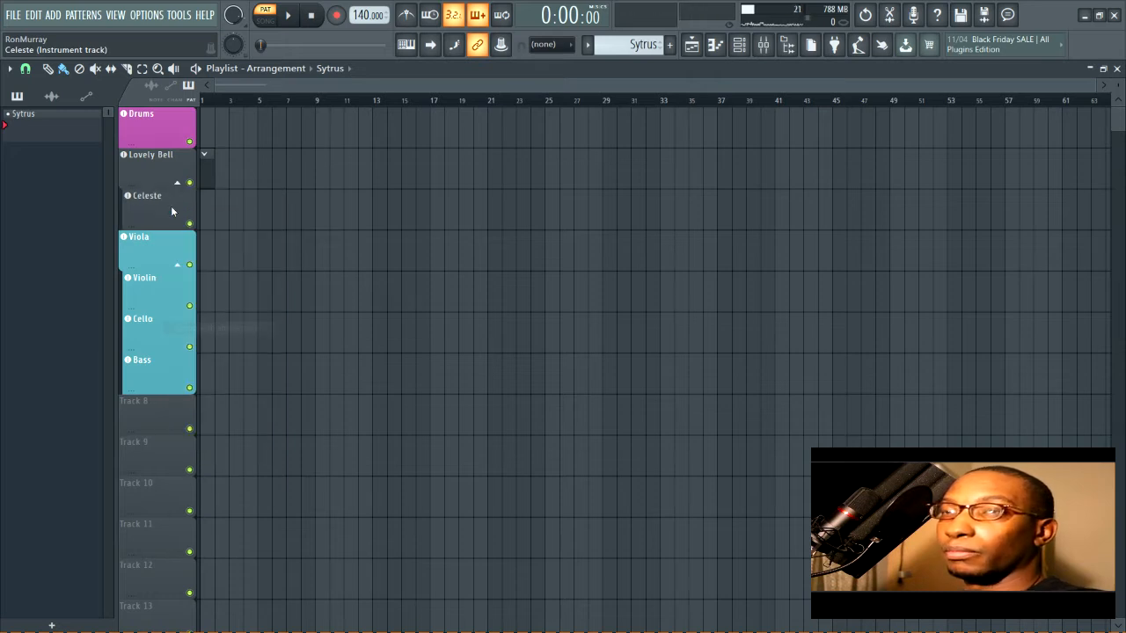
# Recolor the Lovely Bell playlist track Earth Red (#B5595B) and auto color its group to match.
pyautogui.doubleClick(139, 164)
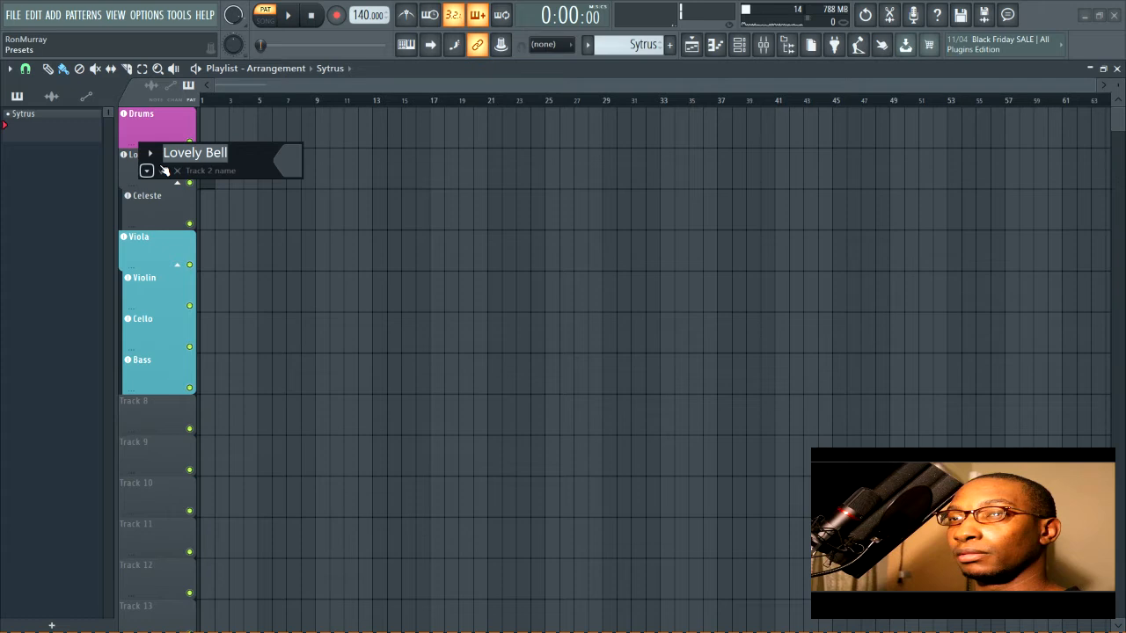
pyautogui.click(283, 159)
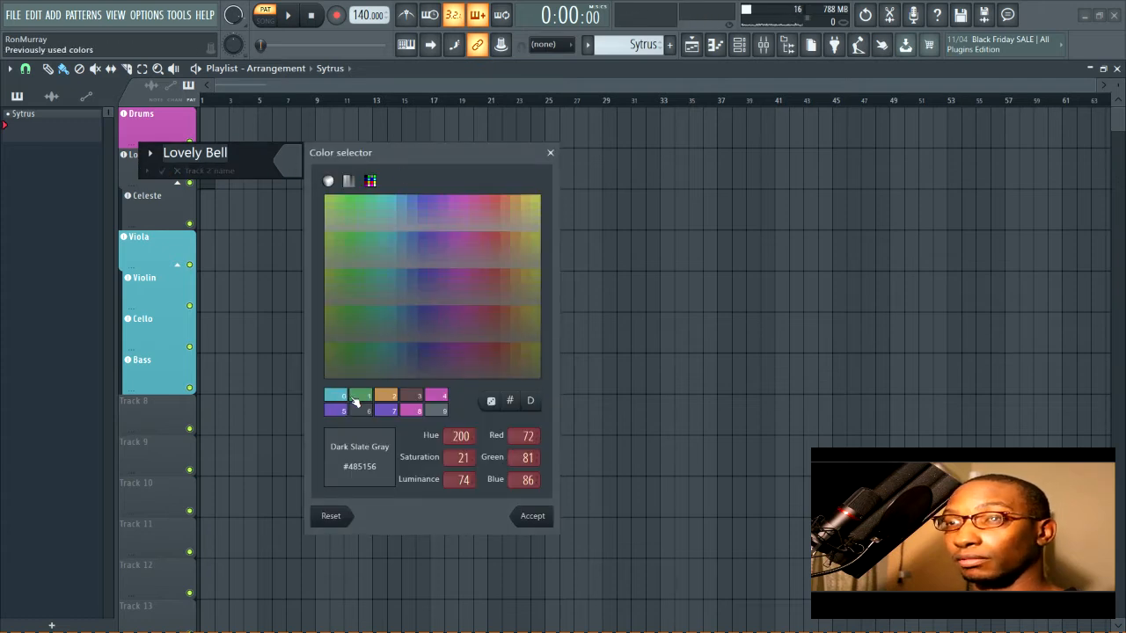
pyautogui.click(497, 206)
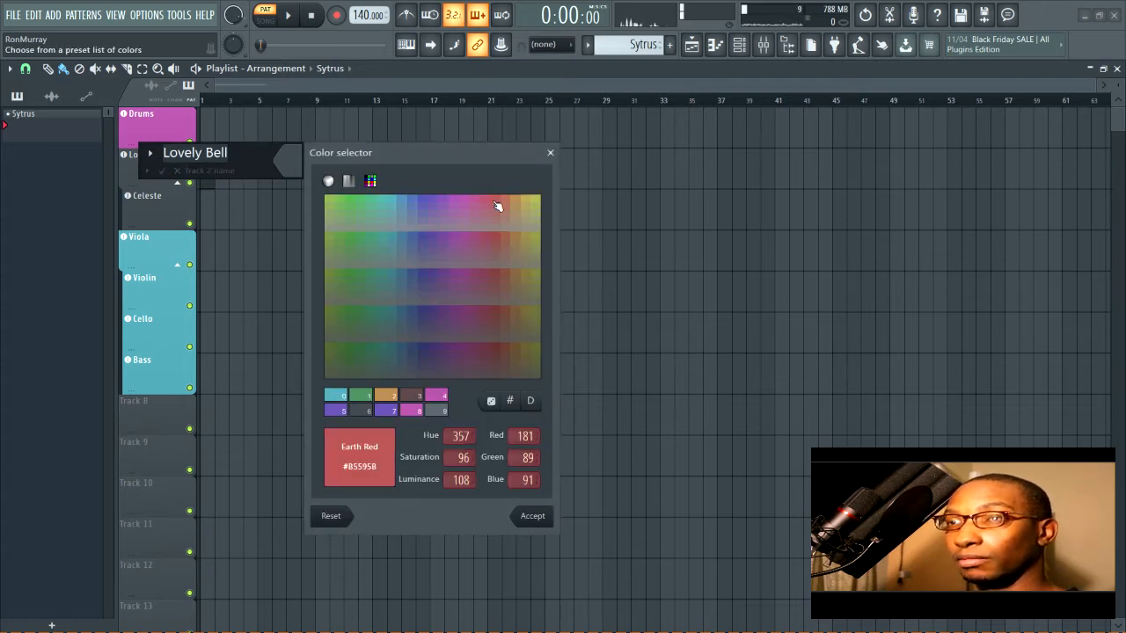
pyautogui.press('Return')
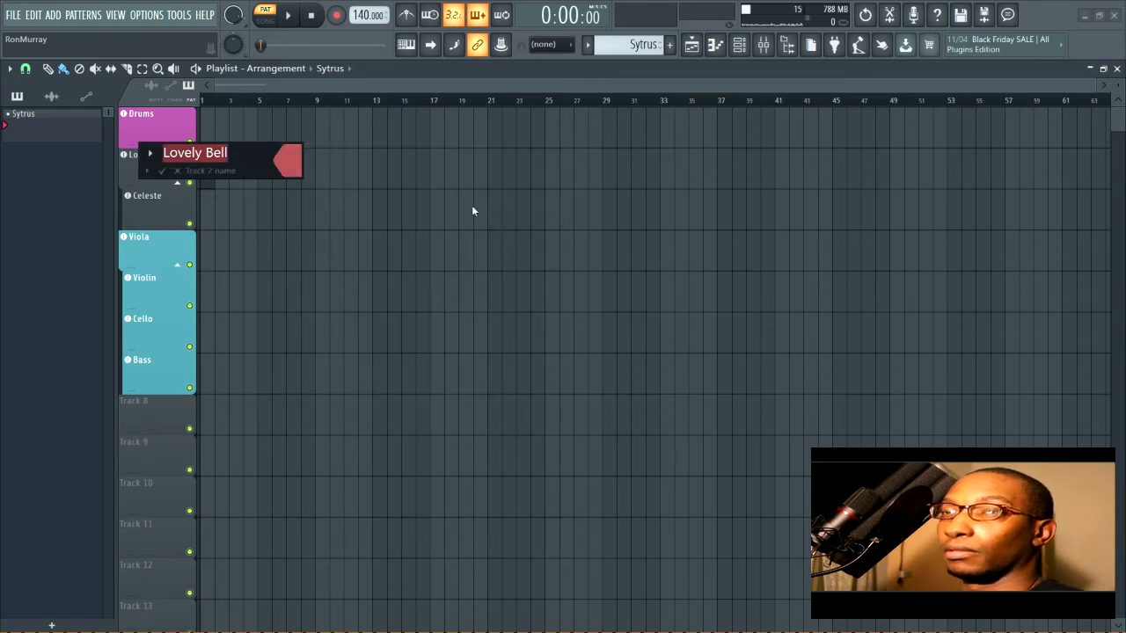
pyautogui.press('Return')
pyautogui.rightClick(149, 176)
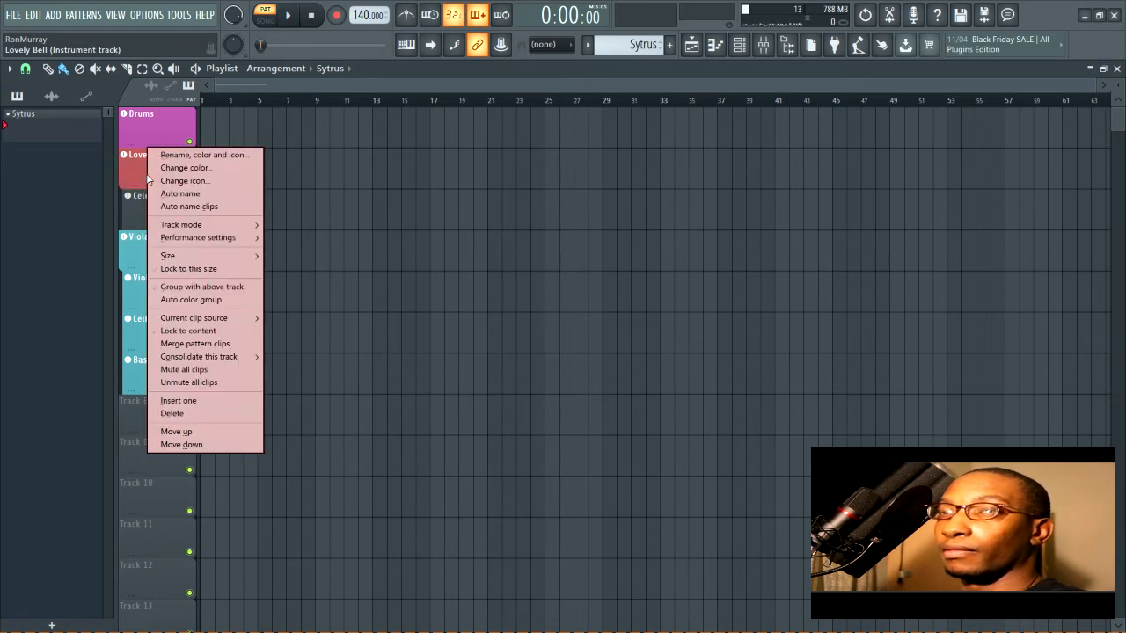
pyautogui.moveTo(192, 243)
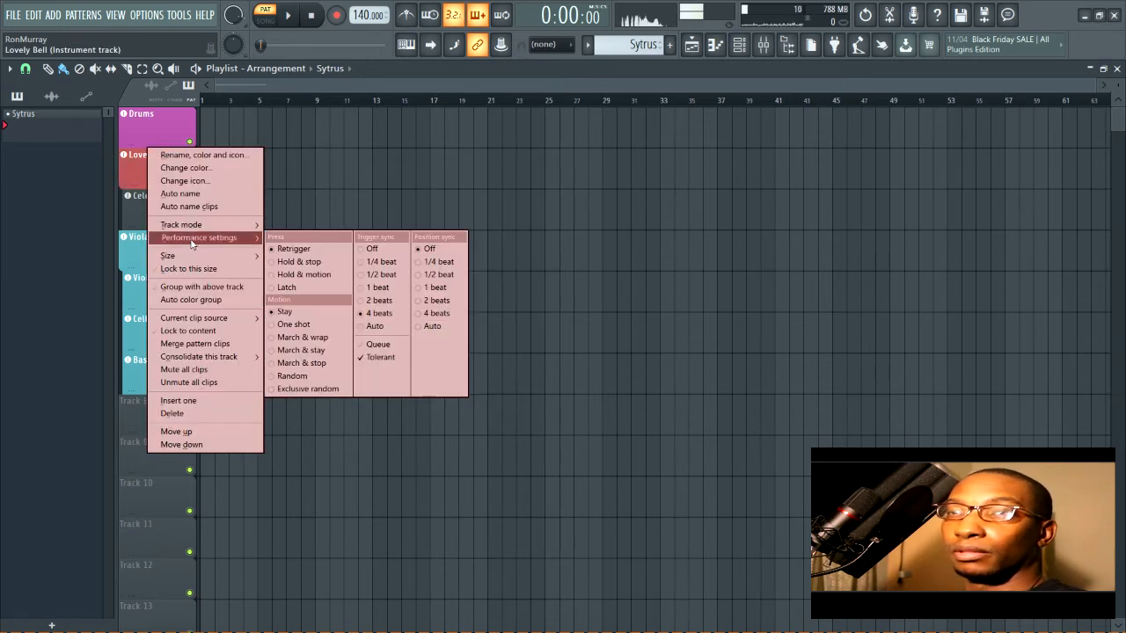
pyautogui.click(214, 300)
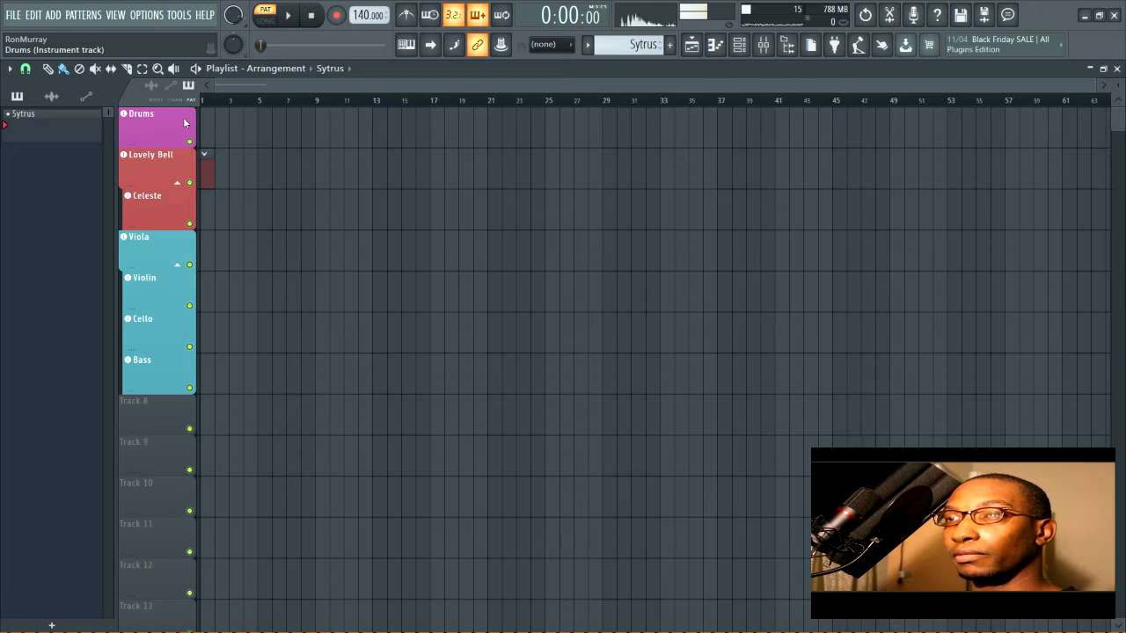
# Check the colors of the Lovely Bell group's linked inserts and channels in the mixer and channel rack.
pyautogui.click(763, 45)
pyautogui.click(763, 45)
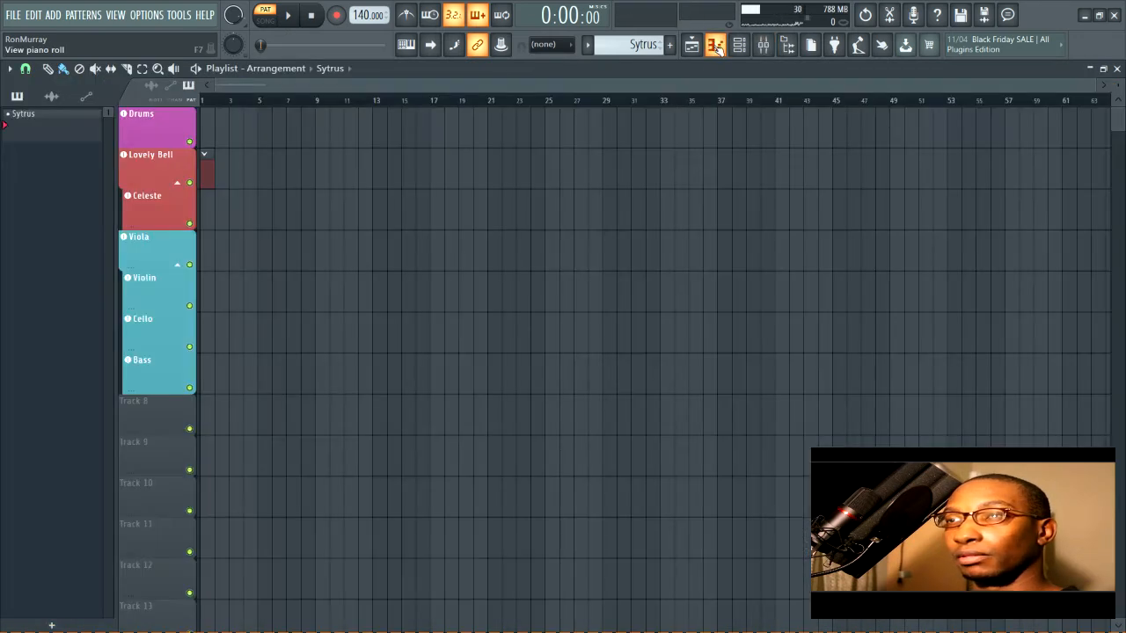
pyautogui.click(737, 46)
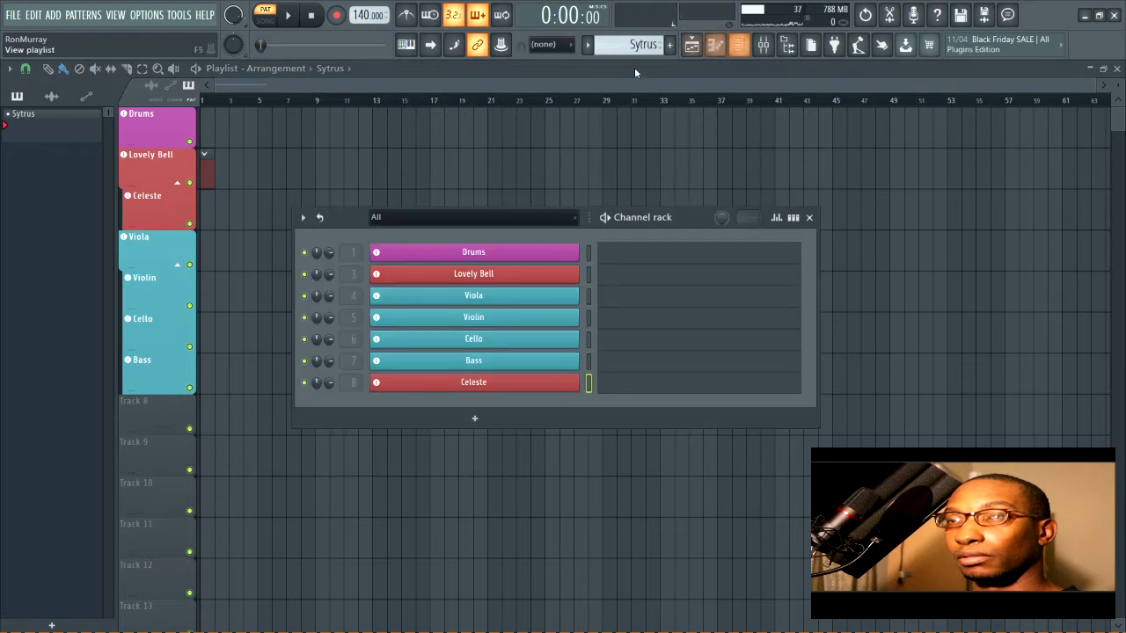
# Remove the Twenty Five instrument from the Drums channel's Kontakt and expand Kontakt to show its library browser.
pyautogui.click(490, 250)
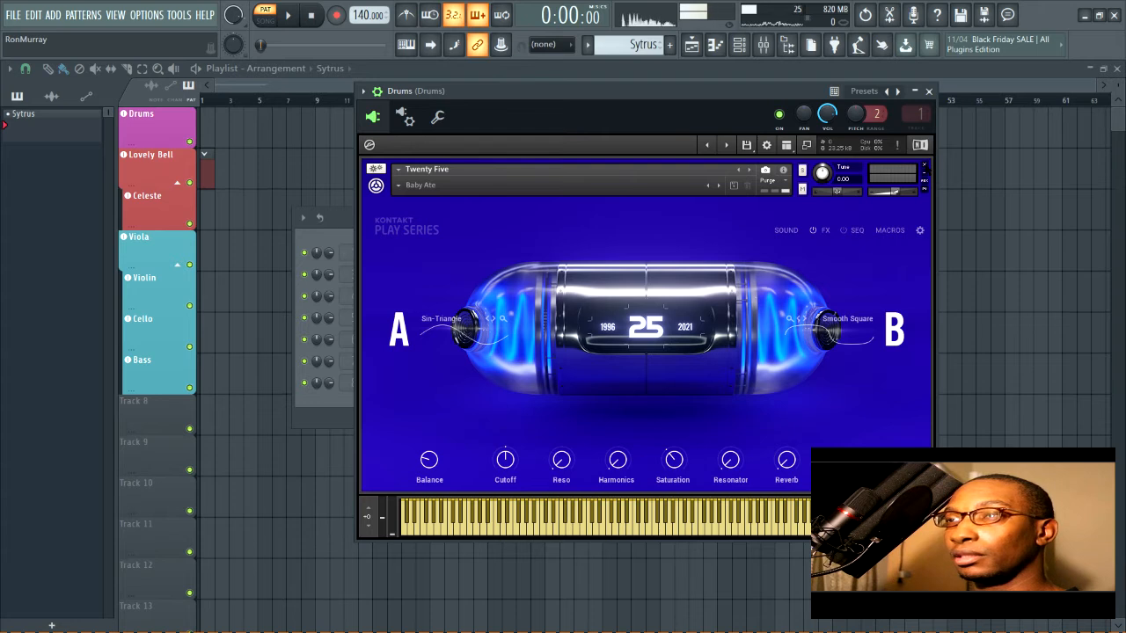
pyautogui.click(924, 165)
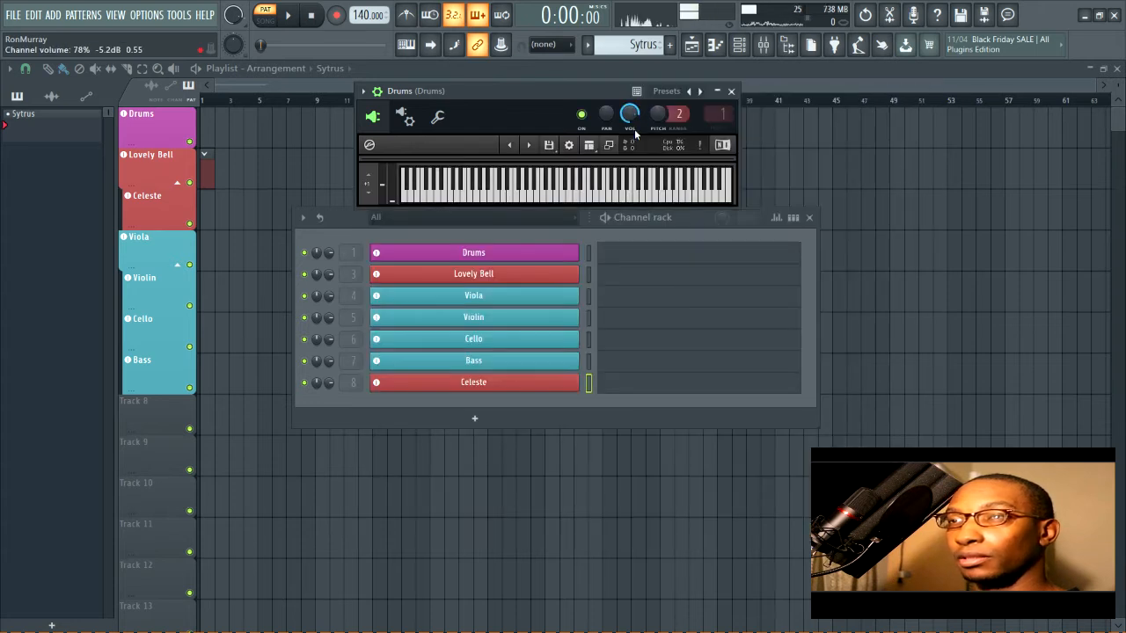
pyautogui.click(609, 144)
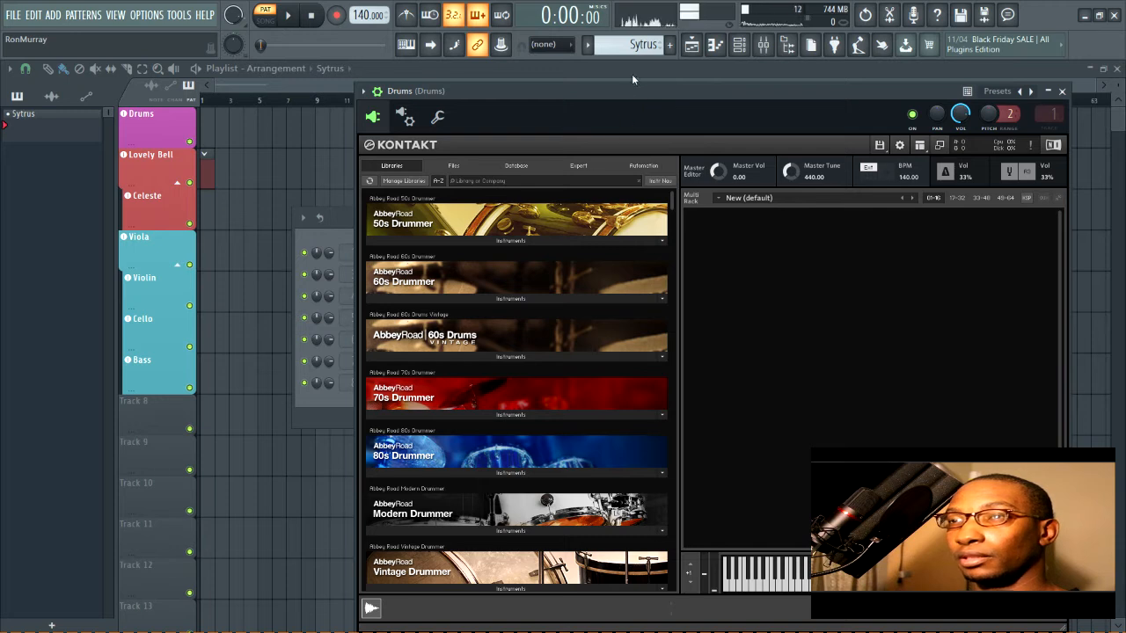
# Load AR50s Autumn Kit - Full.nki from the Abbey Road 50s Drummer library into Kontakt and close the plugin window.
pyautogui.moveTo(627, 89); pyautogui.dragTo(515, 58)
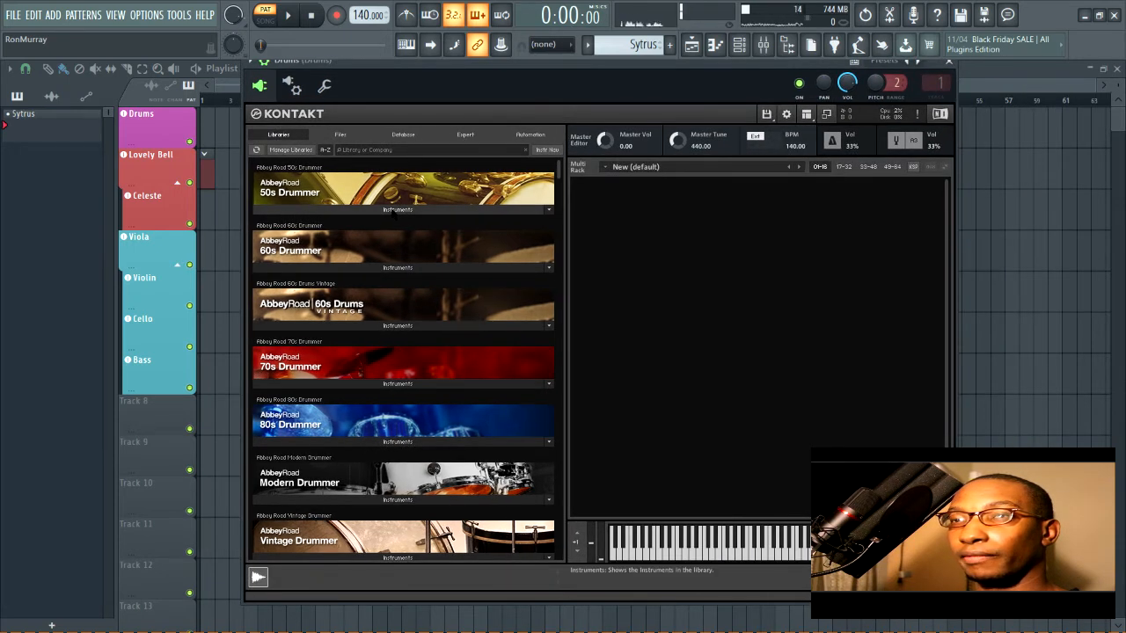
pyautogui.click(398, 210)
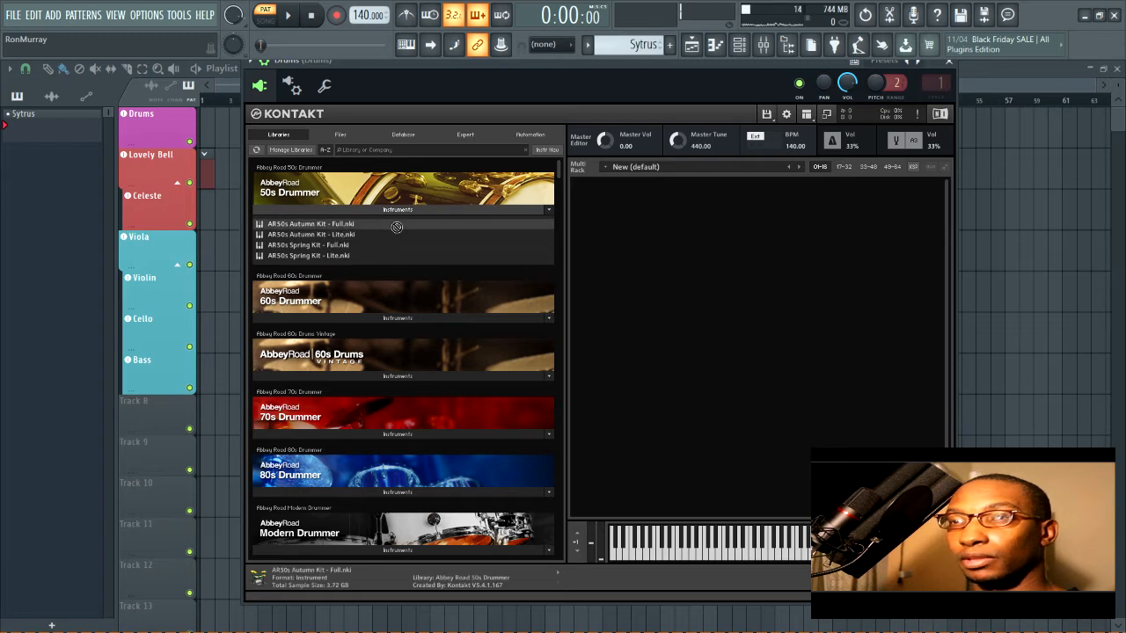
pyautogui.moveTo(397, 225); pyautogui.dragTo(651, 308)
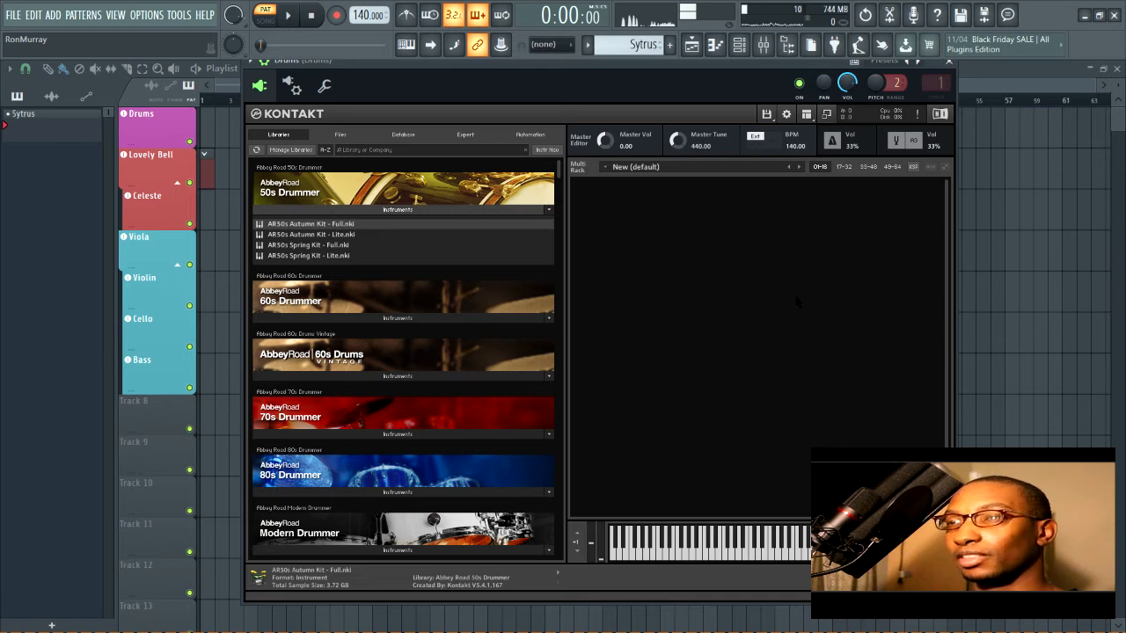
pyautogui.moveTo(787, 303); pyautogui.dragTo(807, 304)
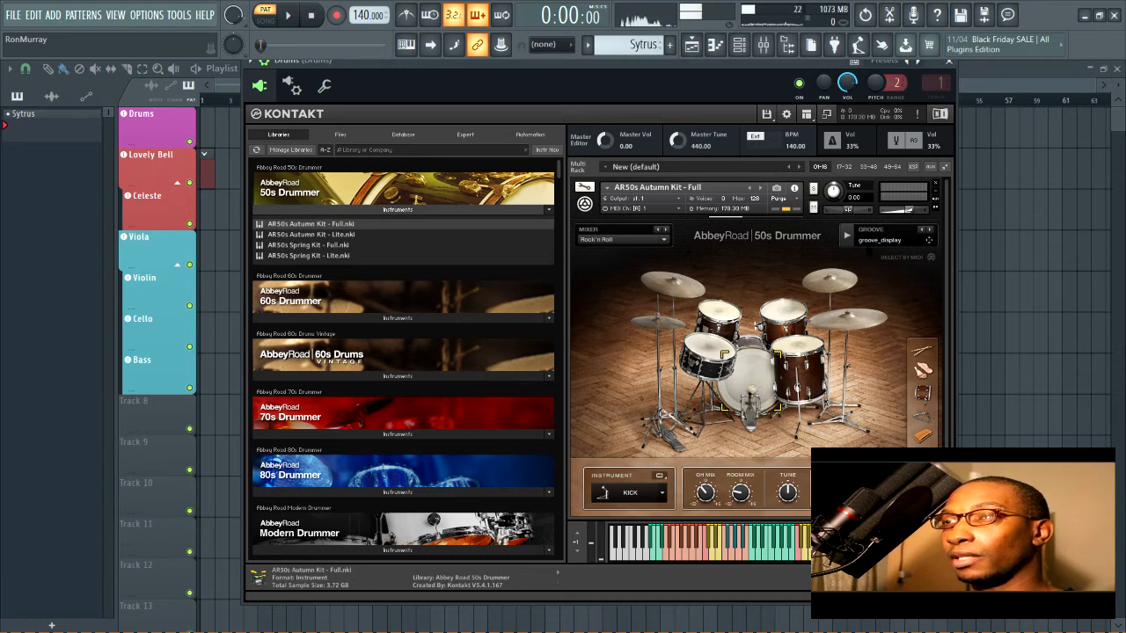
pyautogui.click(944, 66)
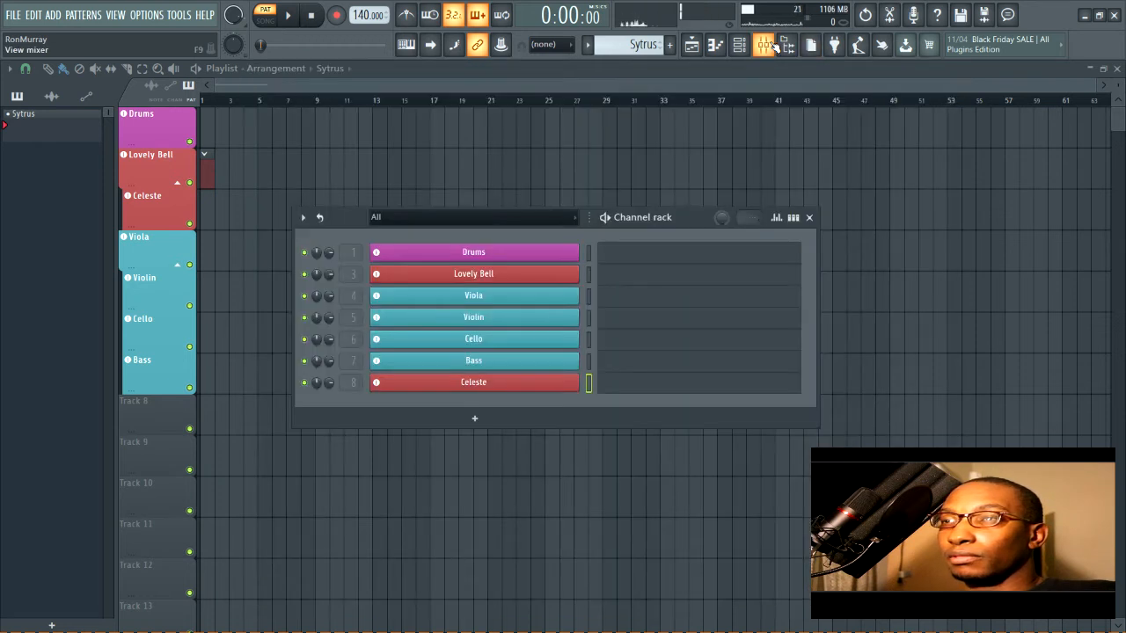
# Move the Drums mixer insert to position 8, directly after Celeste, and add a separator before it.
pyautogui.press('F9')
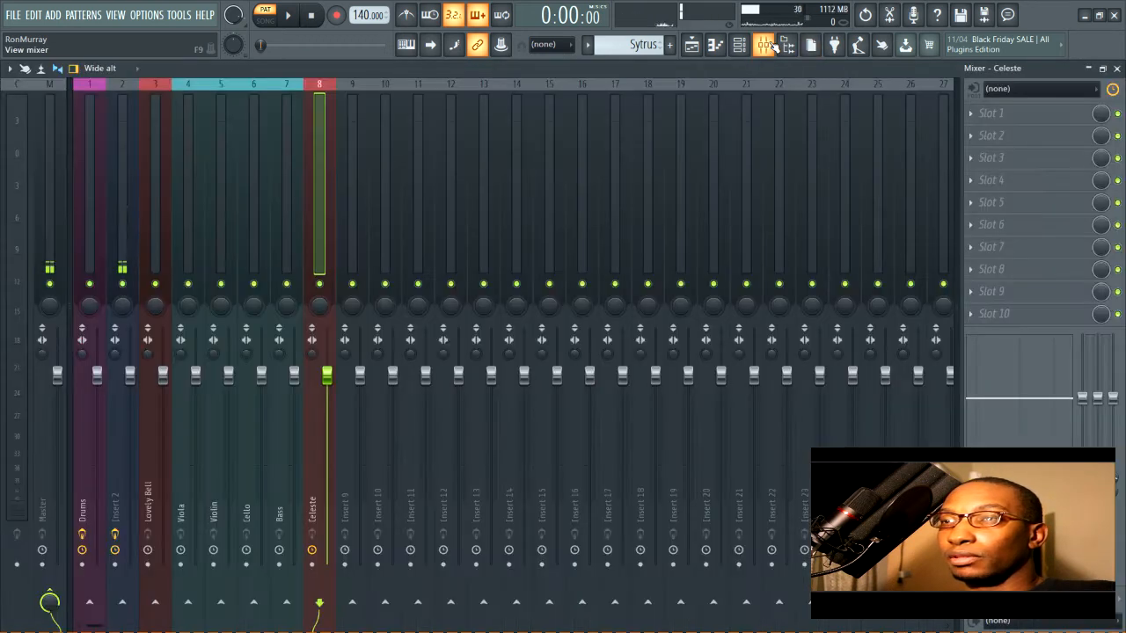
pyautogui.click(81, 131)
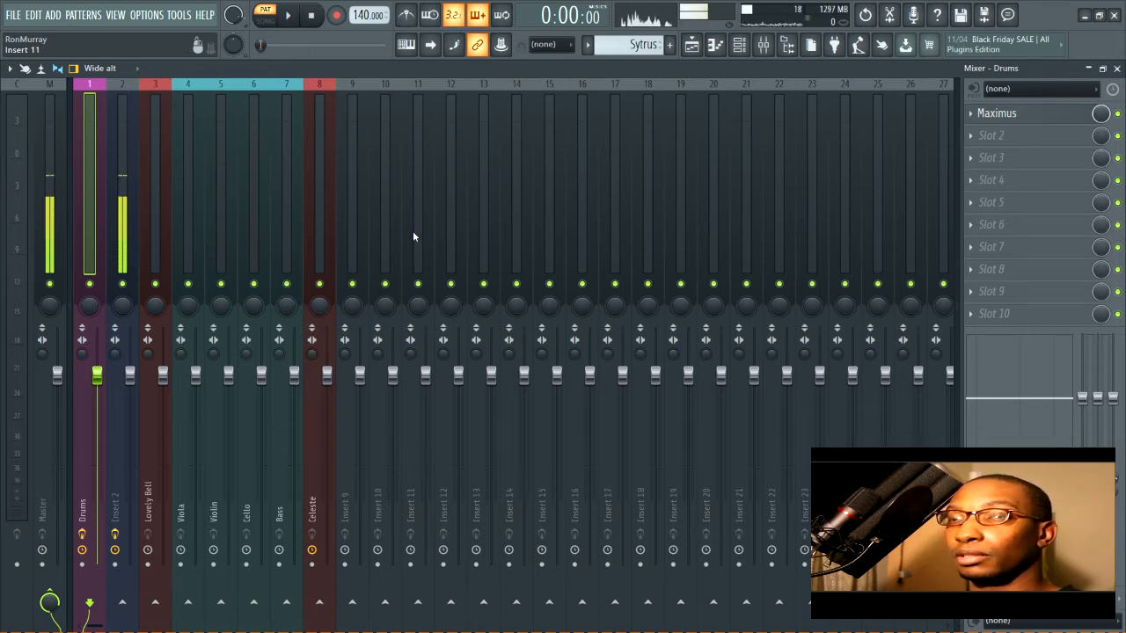
pyautogui.hotkey('alt', 'Right')
pyautogui.hotkey('alt', 'Right')
pyautogui.hotkey('alt', 'Right')
pyautogui.hotkey('alt', 'Right')
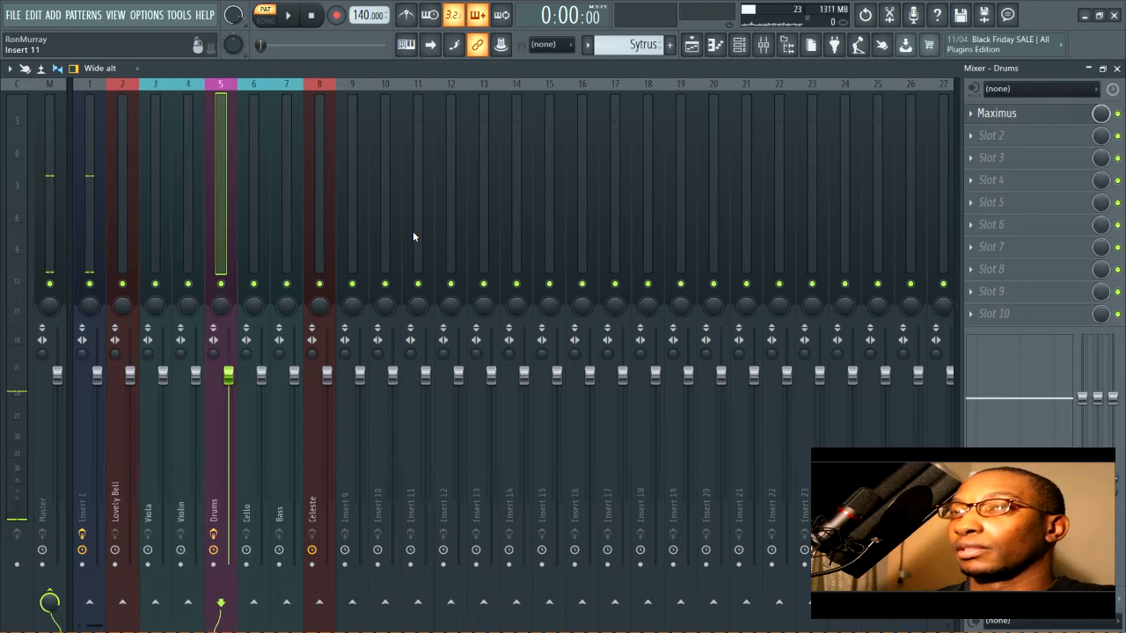
pyautogui.hotkey('alt', 'Right')
pyautogui.hotkey('alt', 'Right')
pyautogui.hotkey('alt', 'Right')
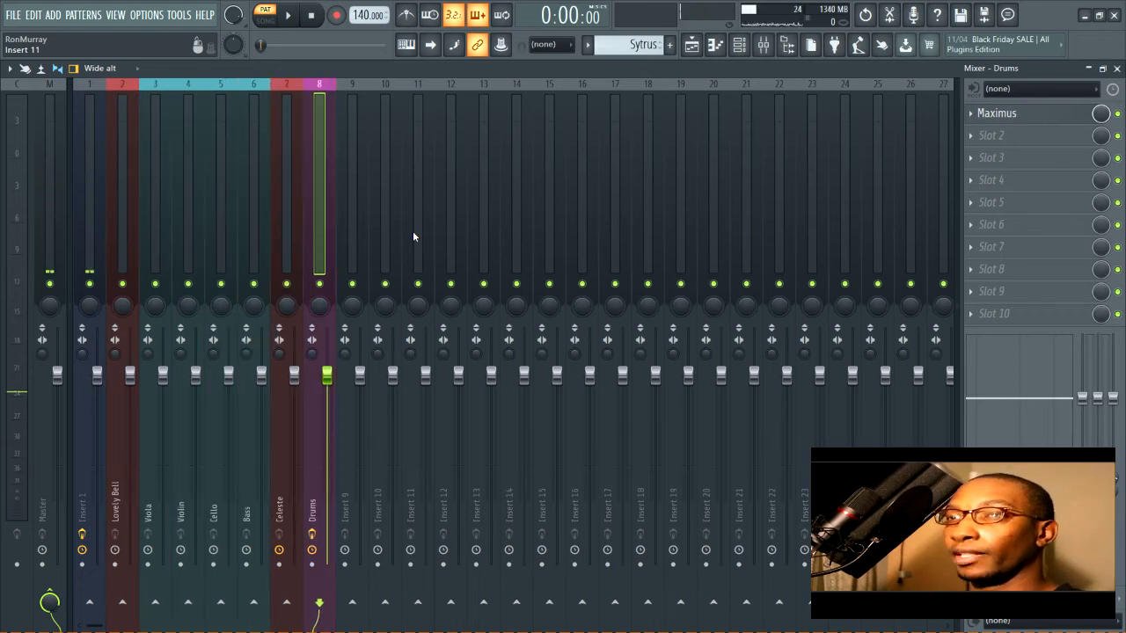
pyautogui.rightClick(321, 138)
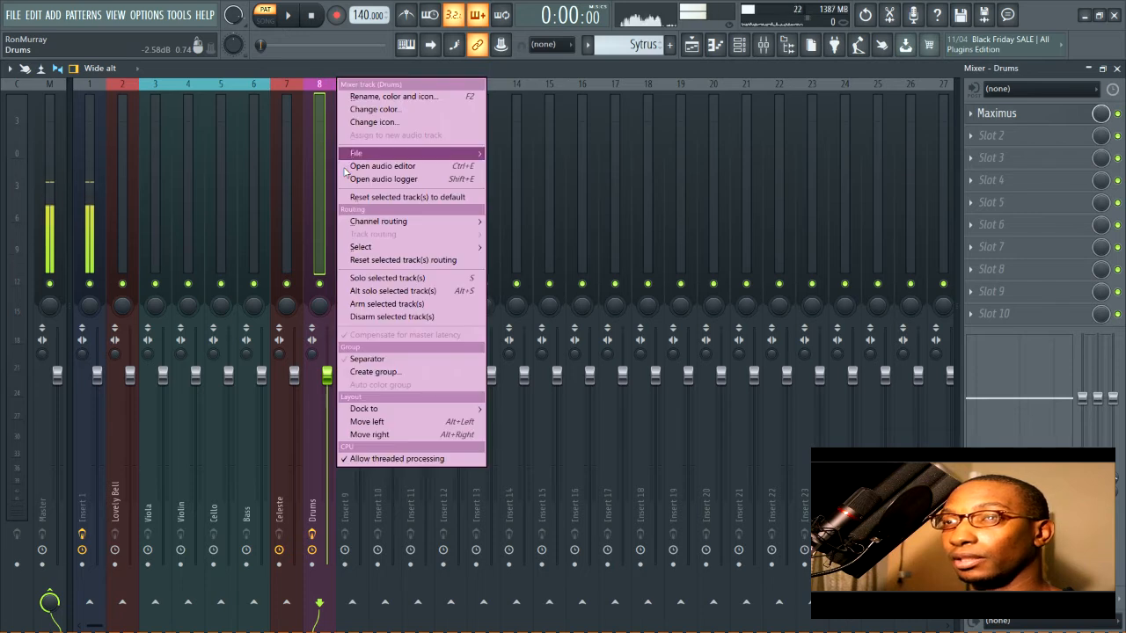
pyautogui.click(369, 354)
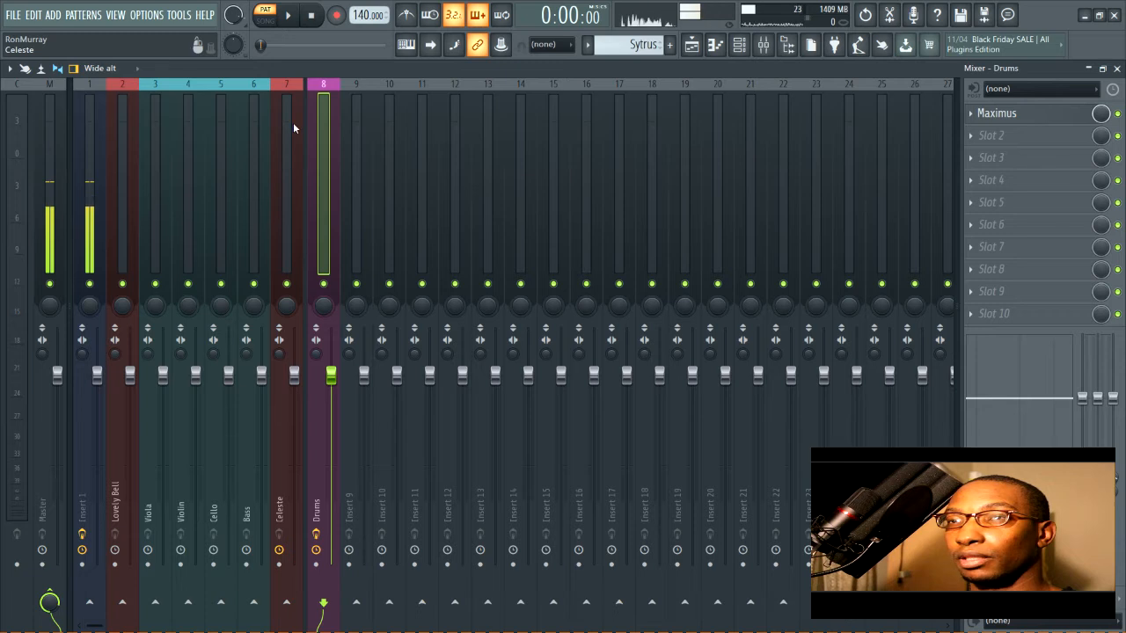
# Go through the mixer inserts in turn: Insert 1, Lovely Bell and the string inserts from Viola to Bass.
pyautogui.click(89, 93)
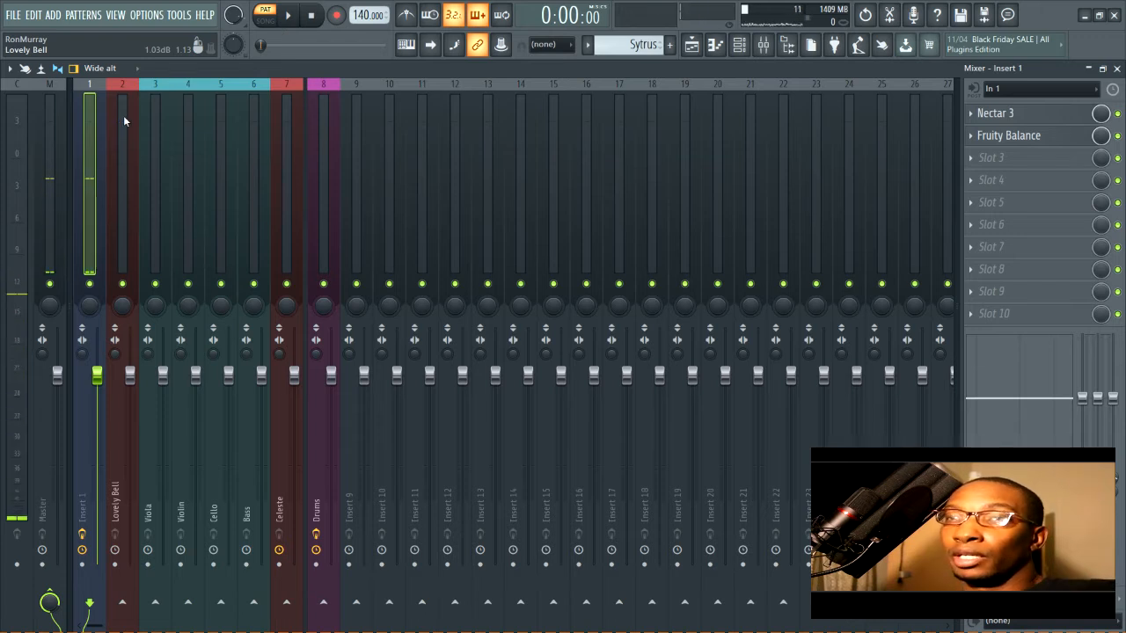
pyautogui.click(123, 115)
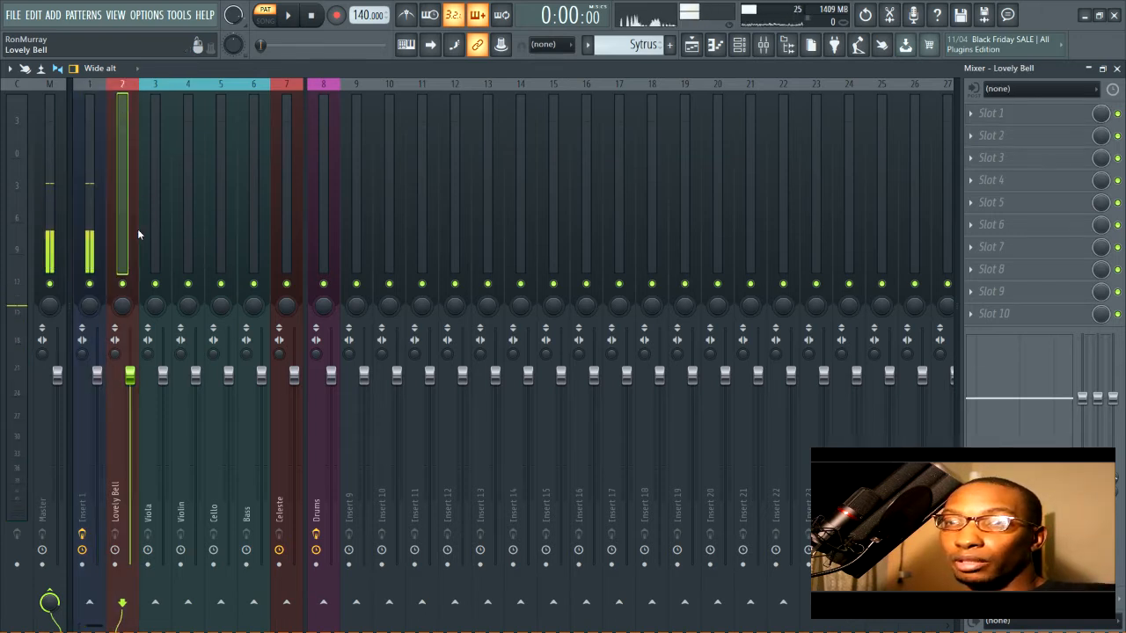
pyautogui.moveTo(159, 176); pyautogui.dragTo(247, 174)
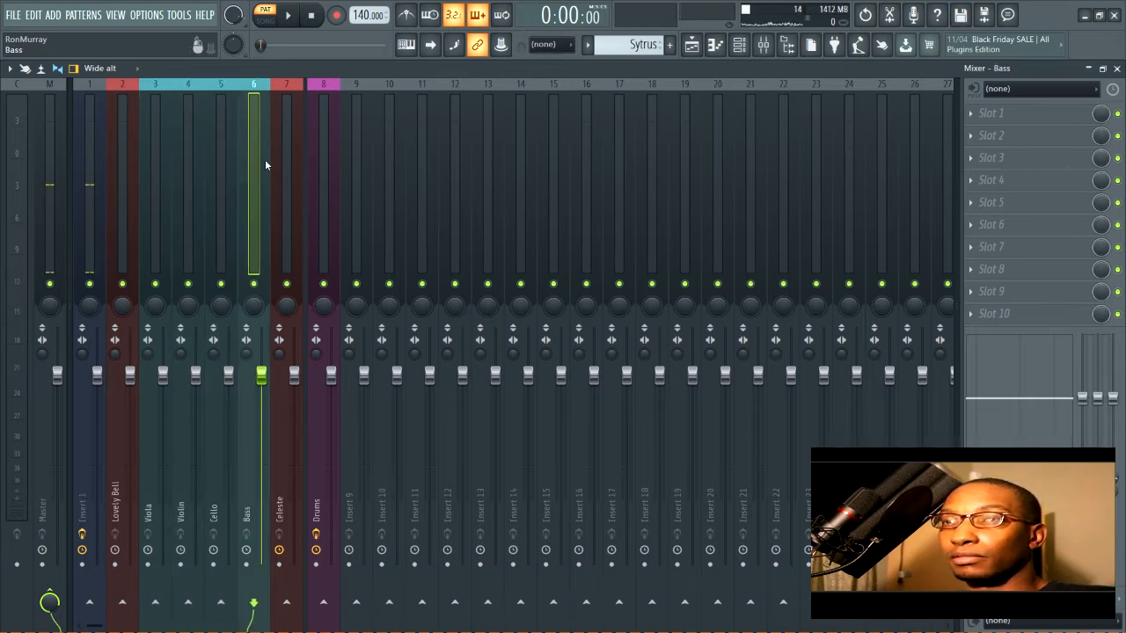
# Move the Drums mixer insert to position 2, directly before Lovely Bell.
pyautogui.click(275, 134)
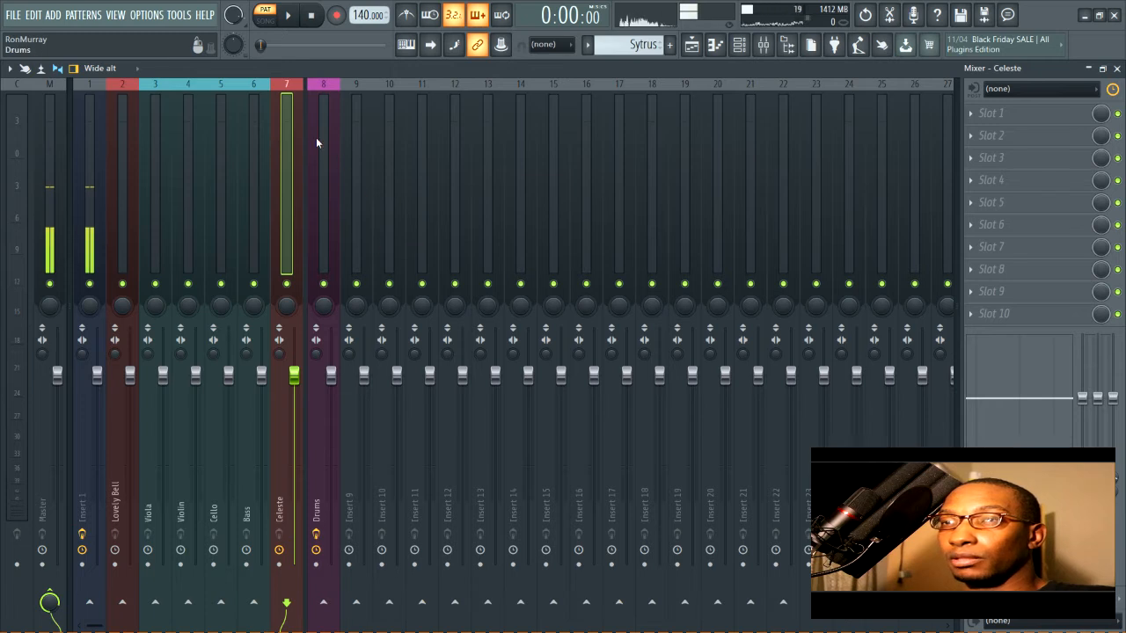
pyautogui.click(317, 143)
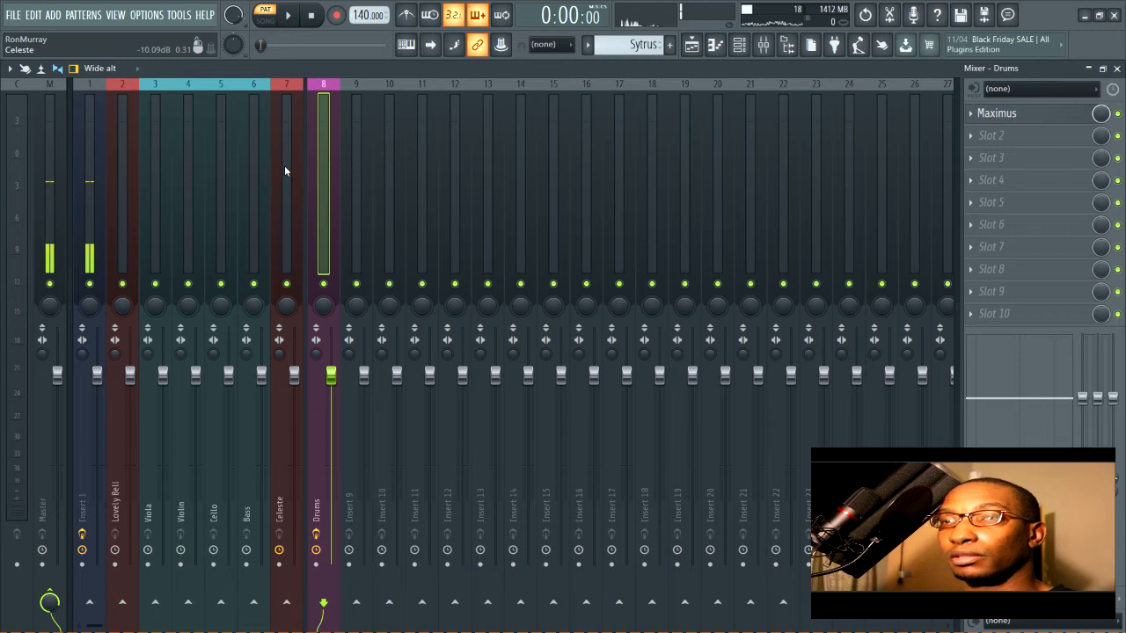
pyautogui.hotkey('alt', 'Left')
pyautogui.hotkey('alt', 'Left')
pyautogui.hotkey('alt', 'Left')
pyautogui.hotkey('alt', 'Left')
pyautogui.hotkey('alt', 'Left')
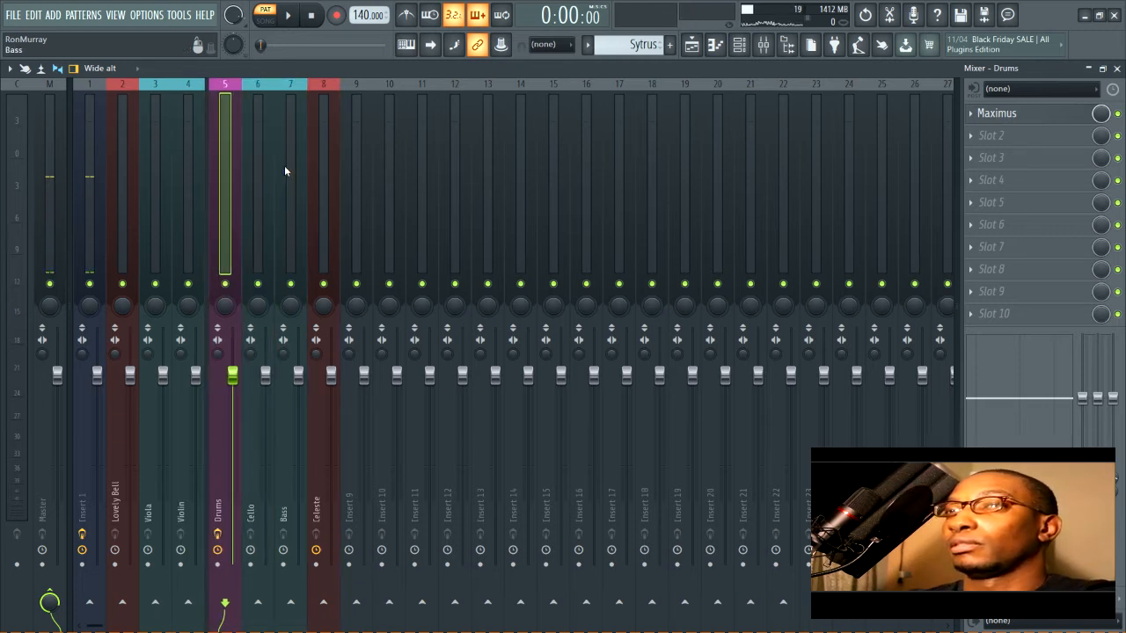
pyautogui.hotkey('alt', 'Left')
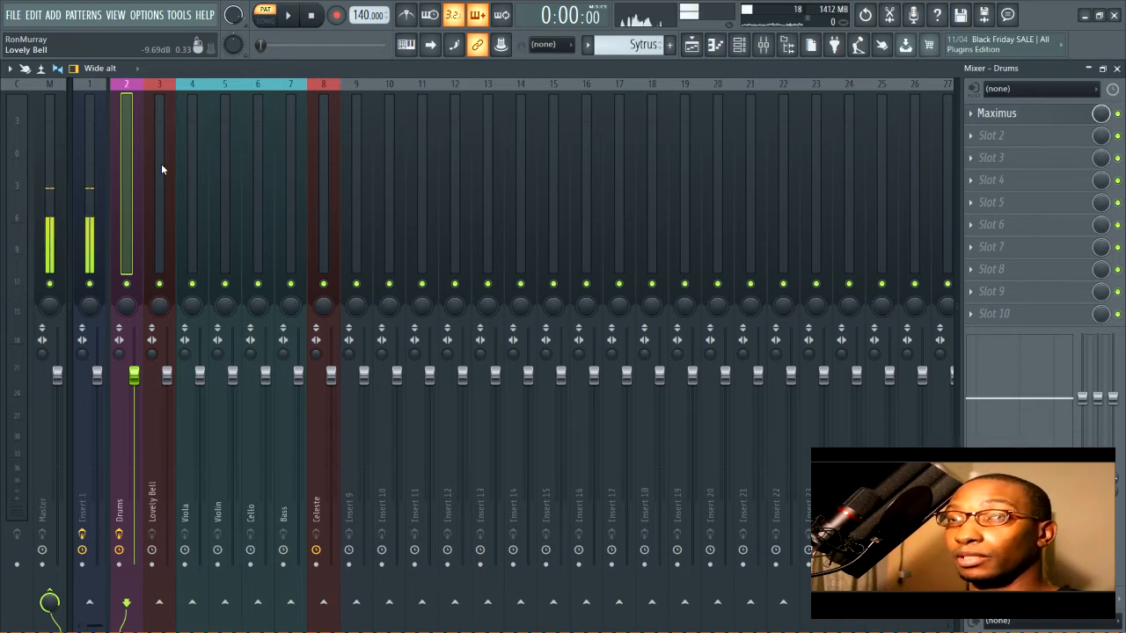
# Move the Drums mixer insert back to position 8, directly after Celeste.
pyautogui.hotkey('alt', 'Right')
pyautogui.hotkey('alt', 'Right')
pyautogui.hotkey('alt', 'Right')
pyautogui.hotkey('alt', 'Right')
pyautogui.hotkey('alt', 'Right')
pyautogui.hotkey('alt', 'Right')
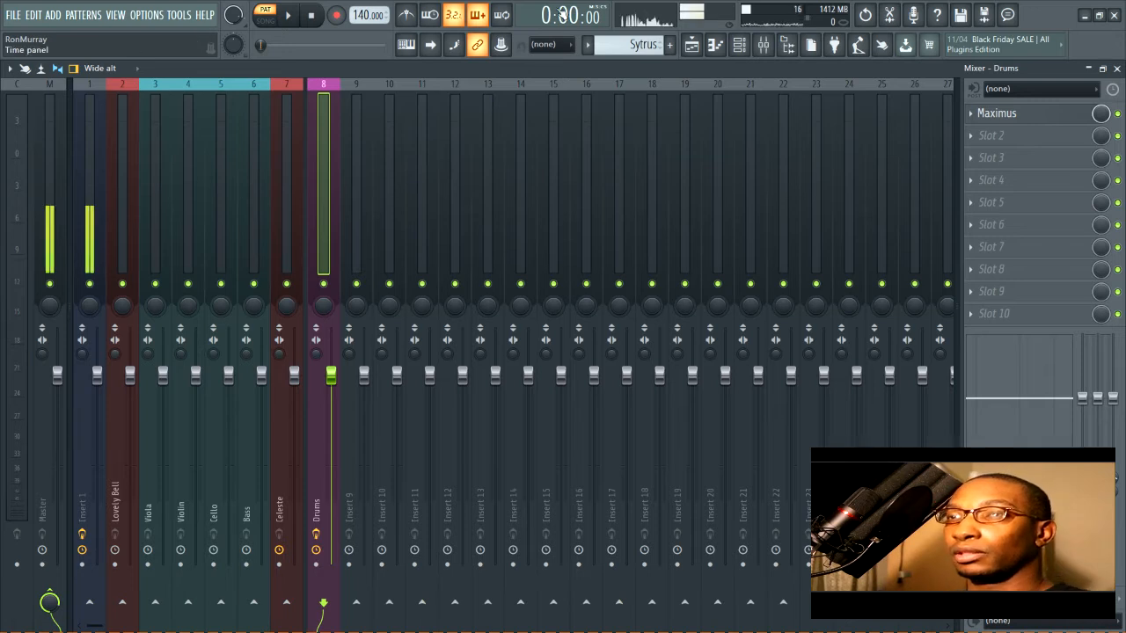
# Compare the track order in the playlist with the insert order in the mixer.
pyautogui.click(288, 158)
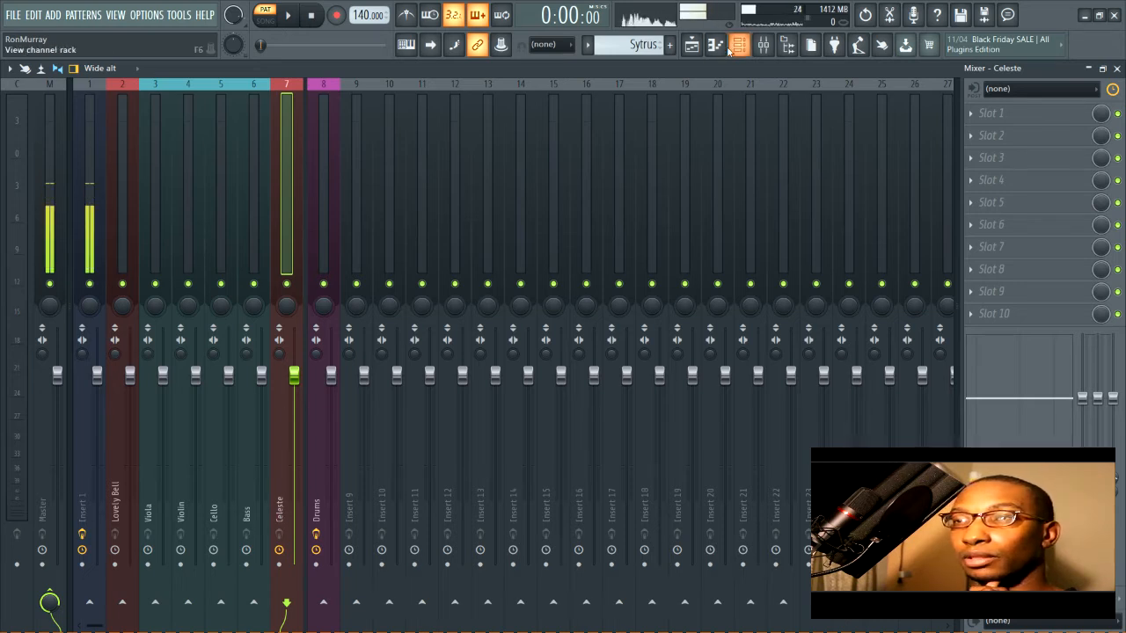
pyautogui.click(694, 51)
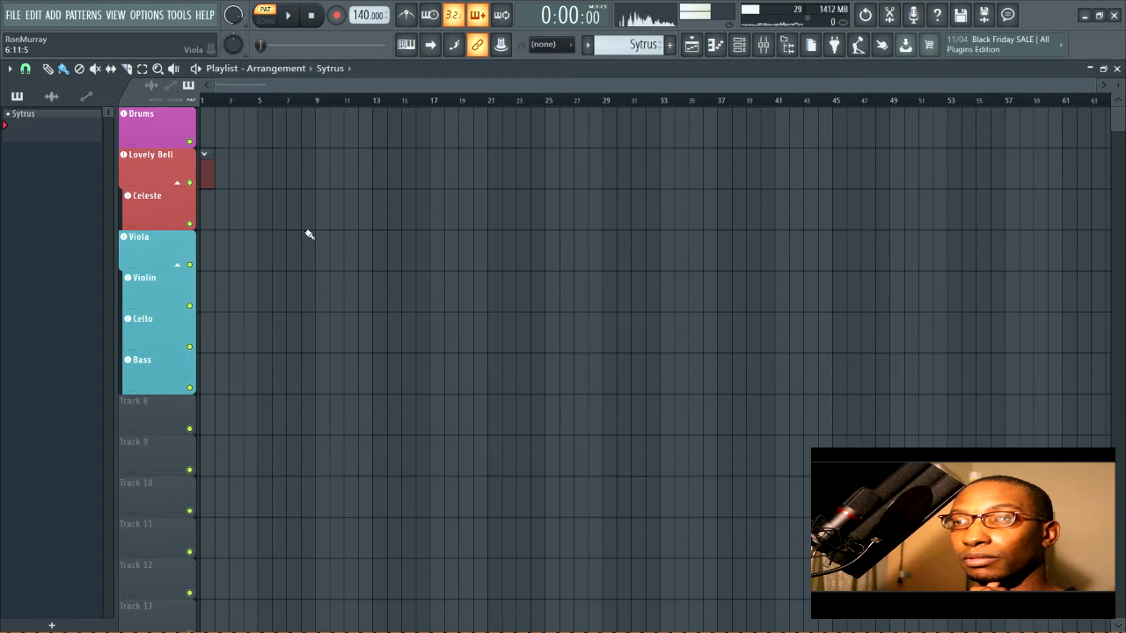
pyautogui.click(696, 51)
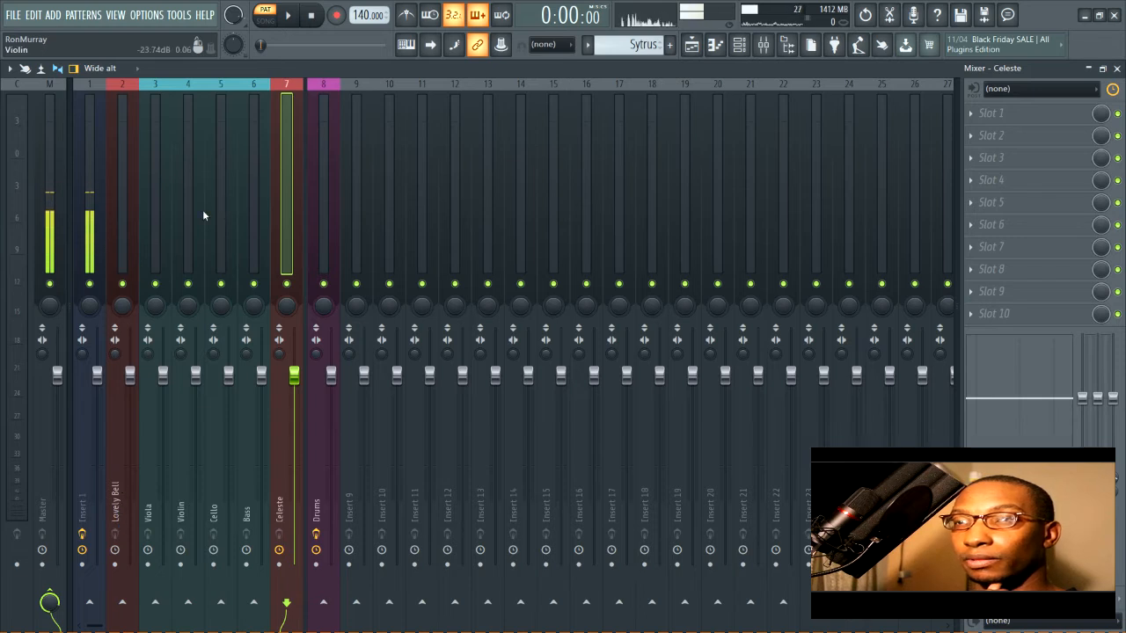
# Add a FLEX instrument channel to the channel rack and move its plugin window up into full view.
pyautogui.click(740, 46)
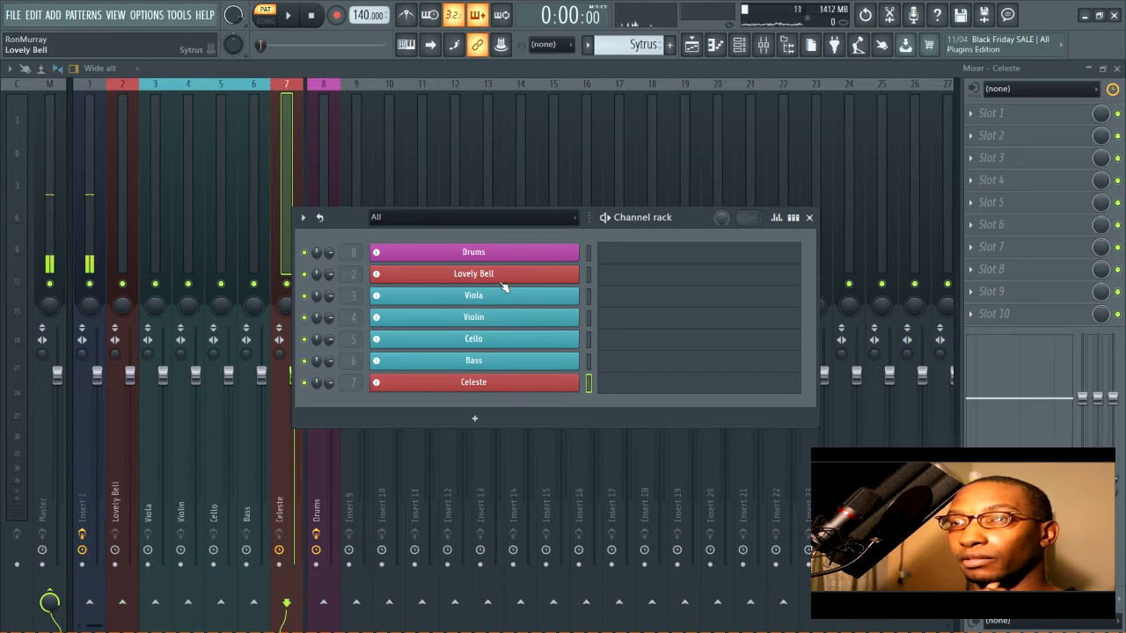
pyautogui.click(470, 424)
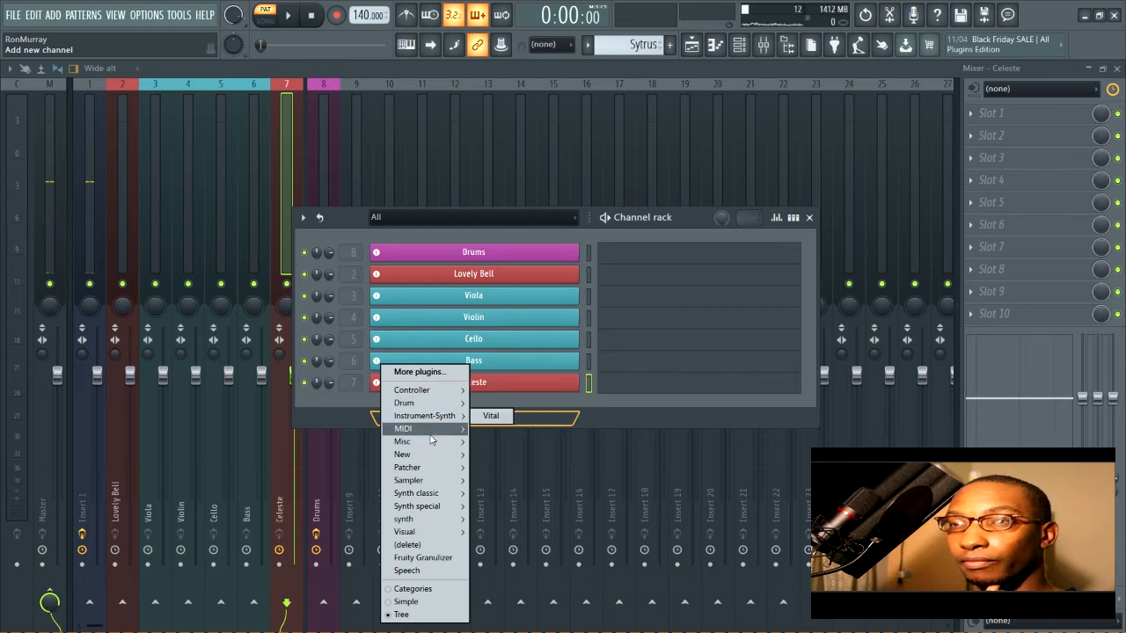
pyautogui.moveTo(444, 460)
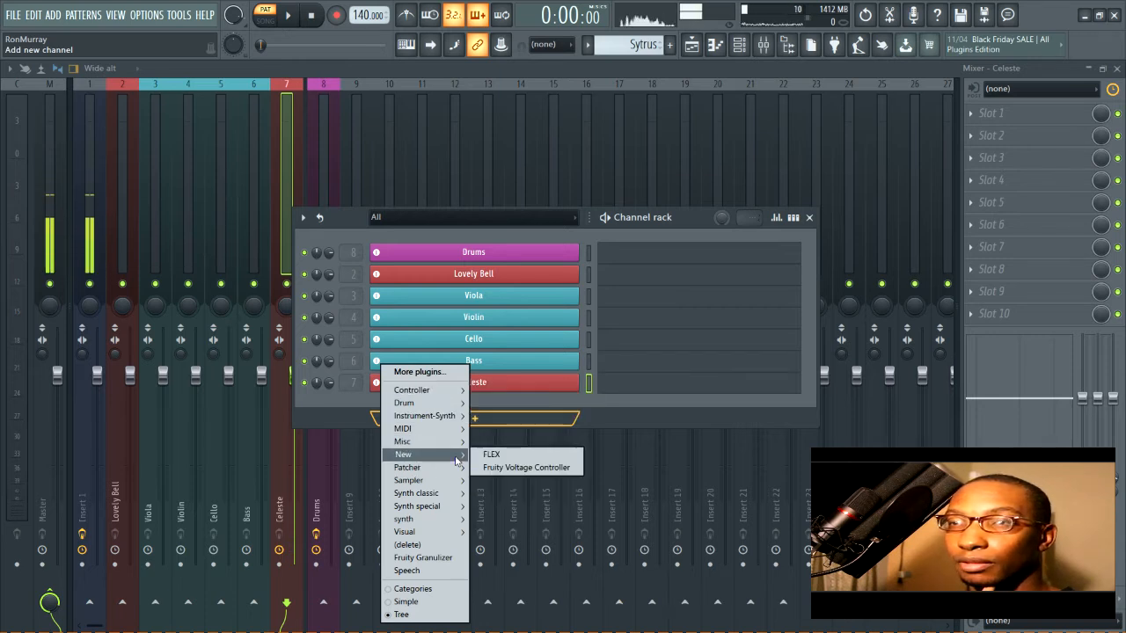
pyautogui.click(491, 454)
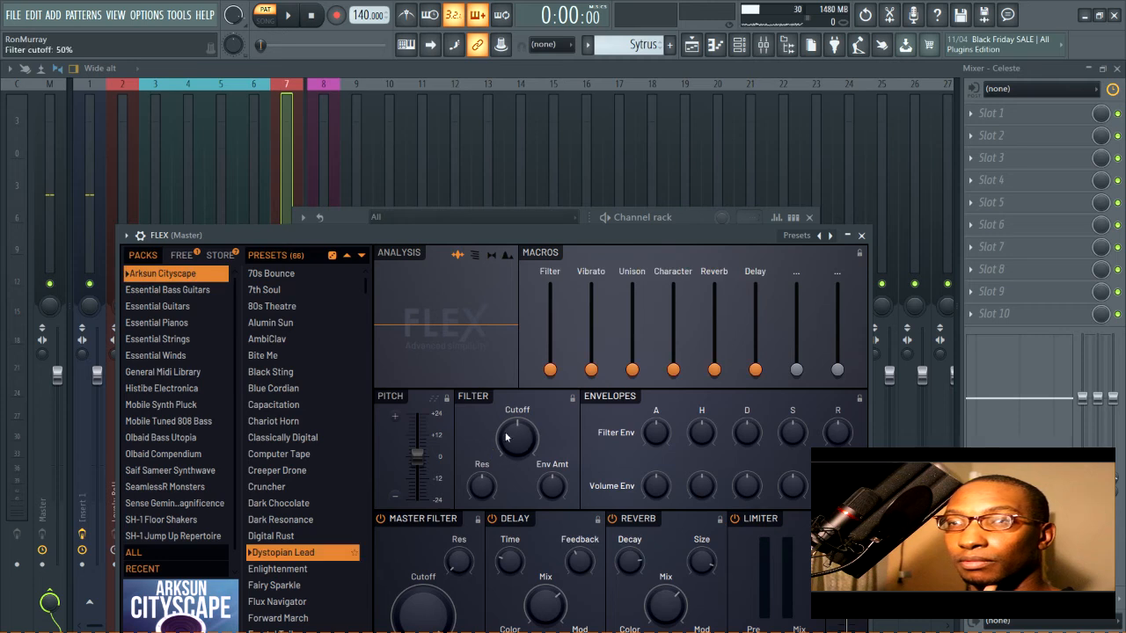
pyautogui.moveTo(538, 244); pyautogui.dragTo(651, 70)
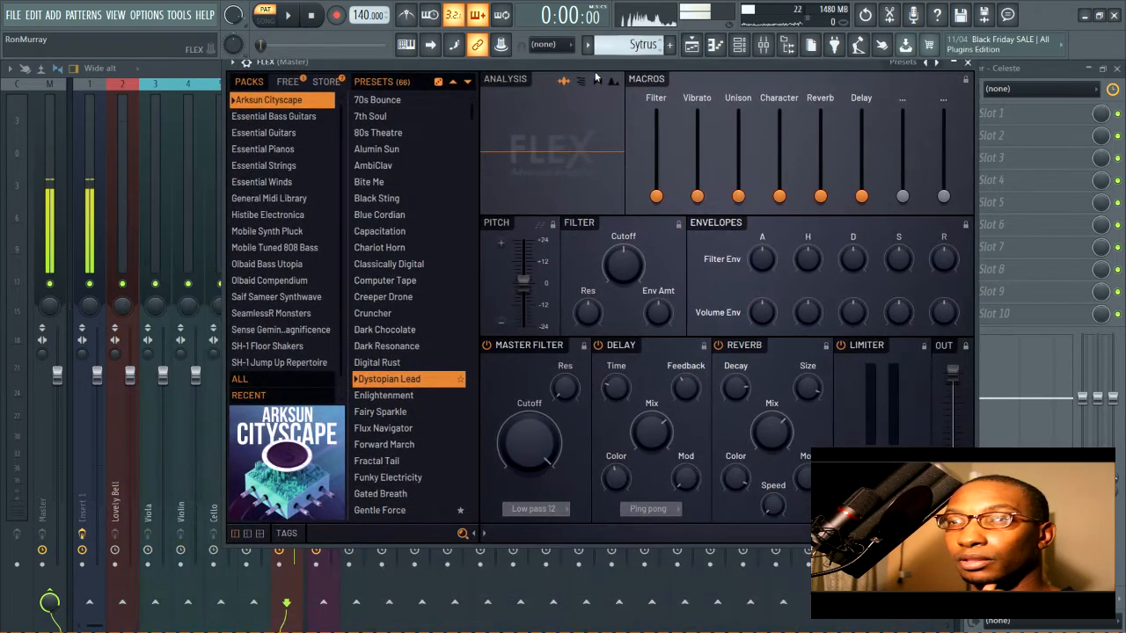
# Load the Ace Nylon MK I preset from FLEX's Essential Guitars pack and close the plugin window.
pyautogui.click(294, 132)
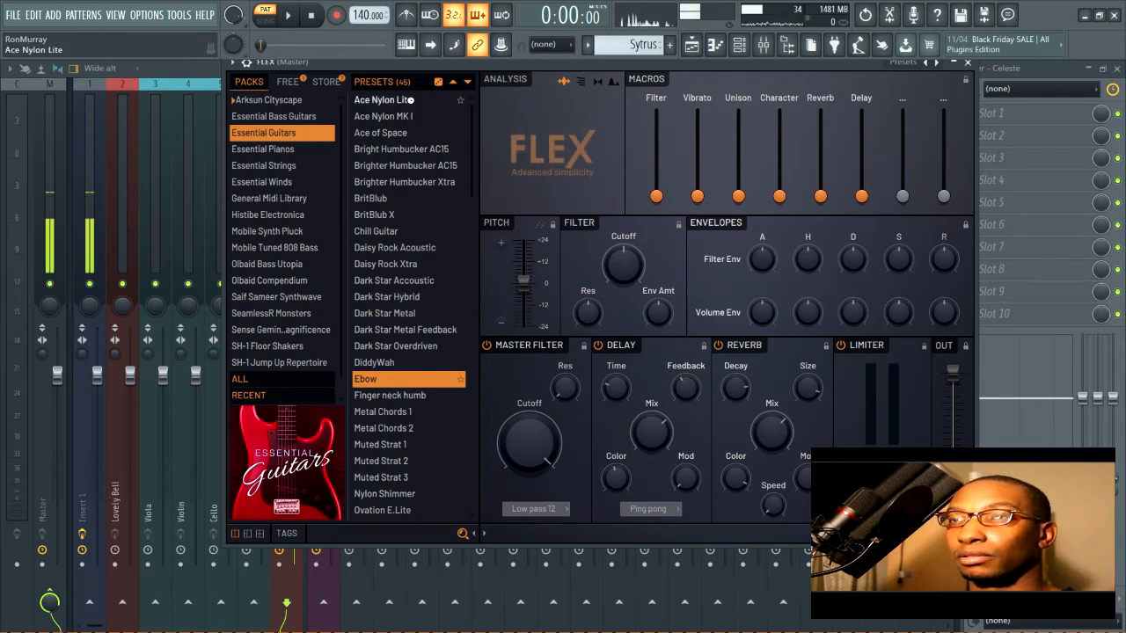
pyautogui.click(406, 106)
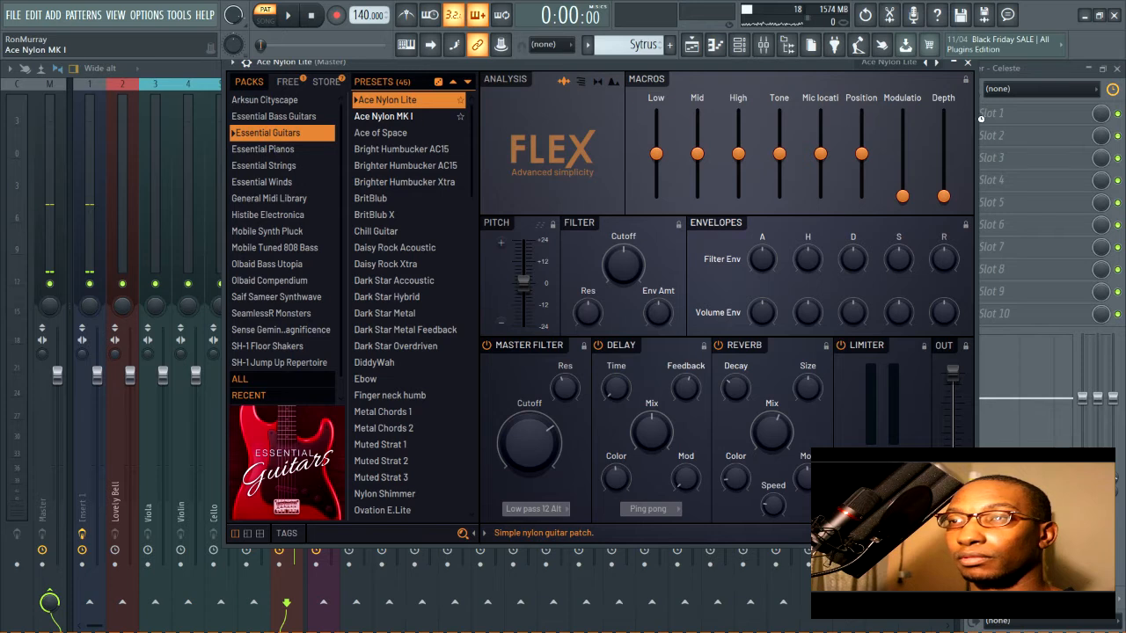
pyautogui.click(967, 66)
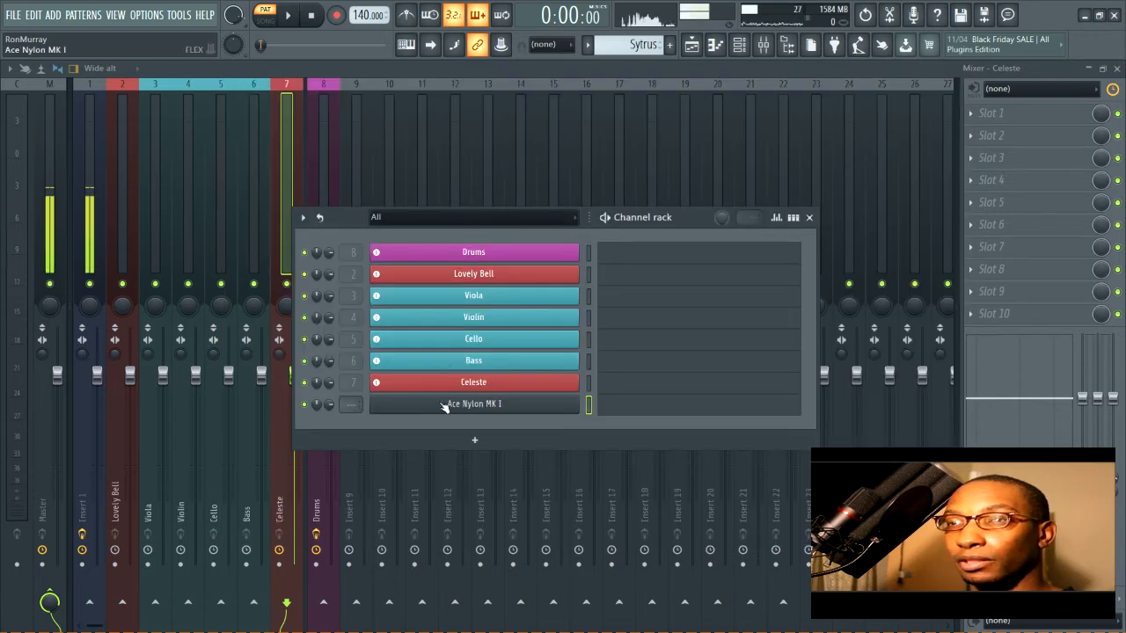
# Assign the Ace Nylon MK I channel to a new instrument track and move the channel rack clear of the mixer inserts.
pyautogui.rightClick(522, 406)
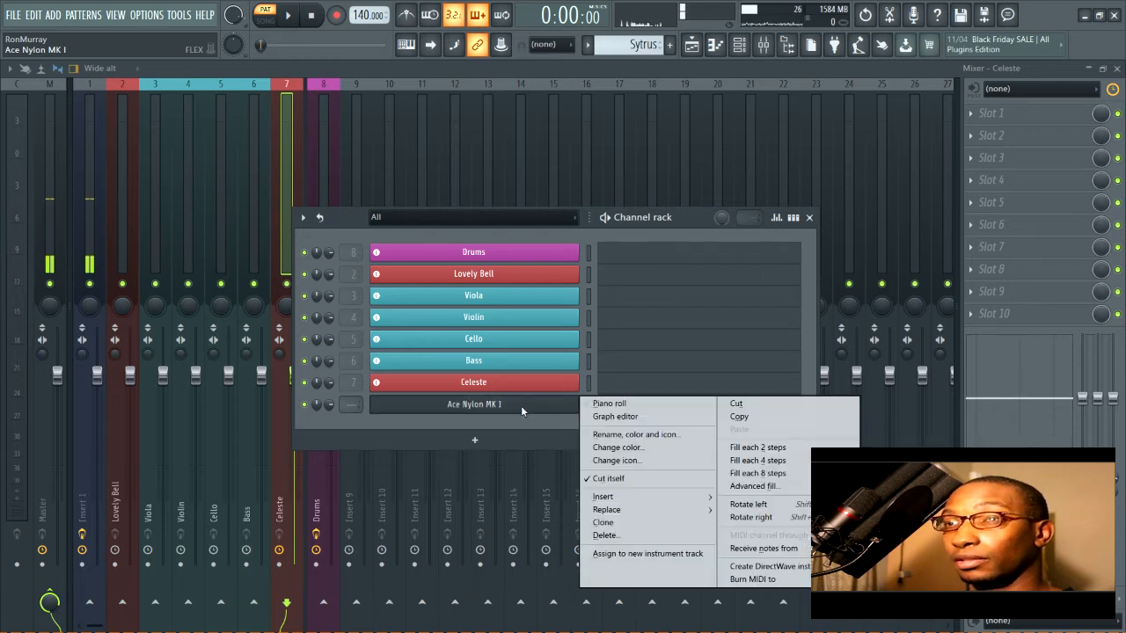
pyautogui.click(605, 553)
pyautogui.moveTo(679, 234); pyautogui.dragTo(868, 234)
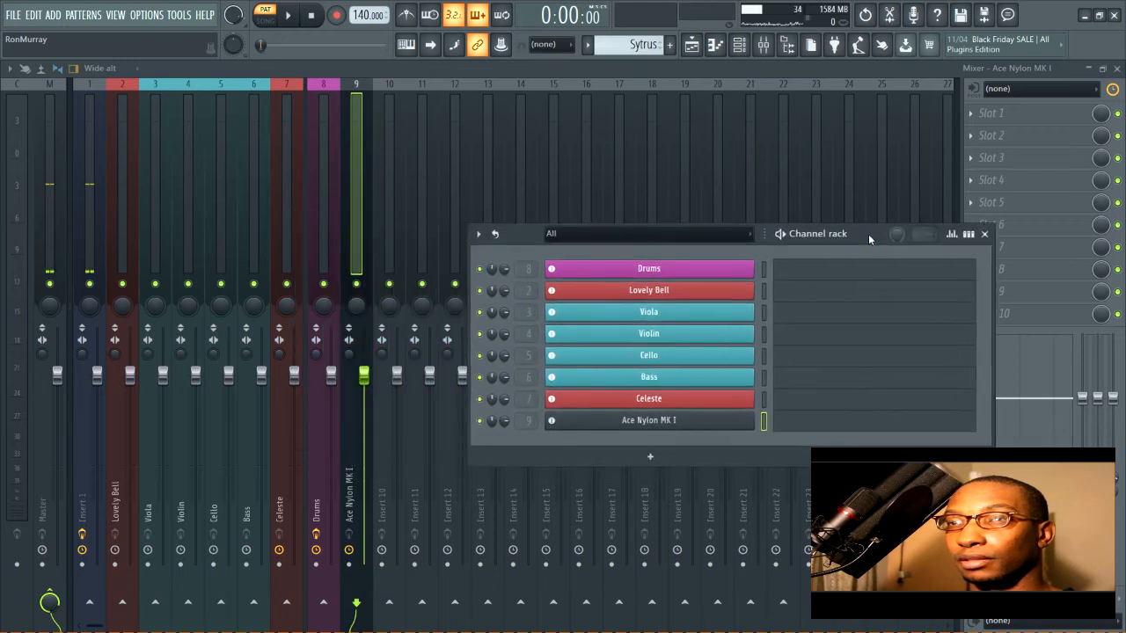
# Move the Ace Nylon MK I playlist track directly below Celeste and group it with the Lovely Bell tracks.
pyautogui.click(692, 45)
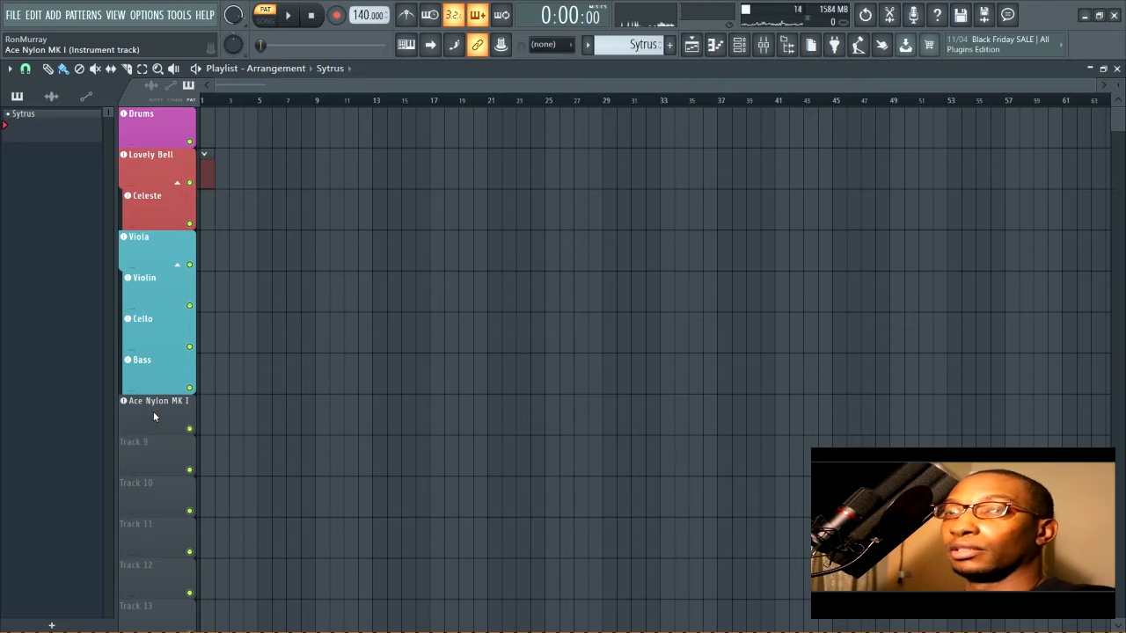
pyautogui.moveTo(153, 415); pyautogui.dragTo(153, 255)
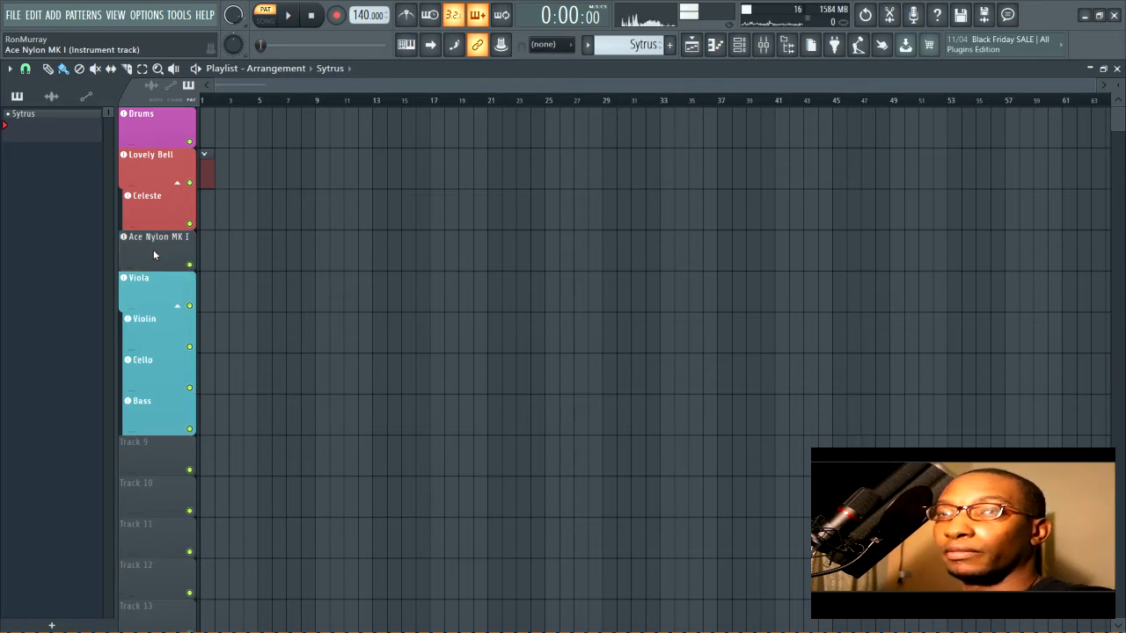
pyautogui.rightClick(154, 254)
pyautogui.press('g')
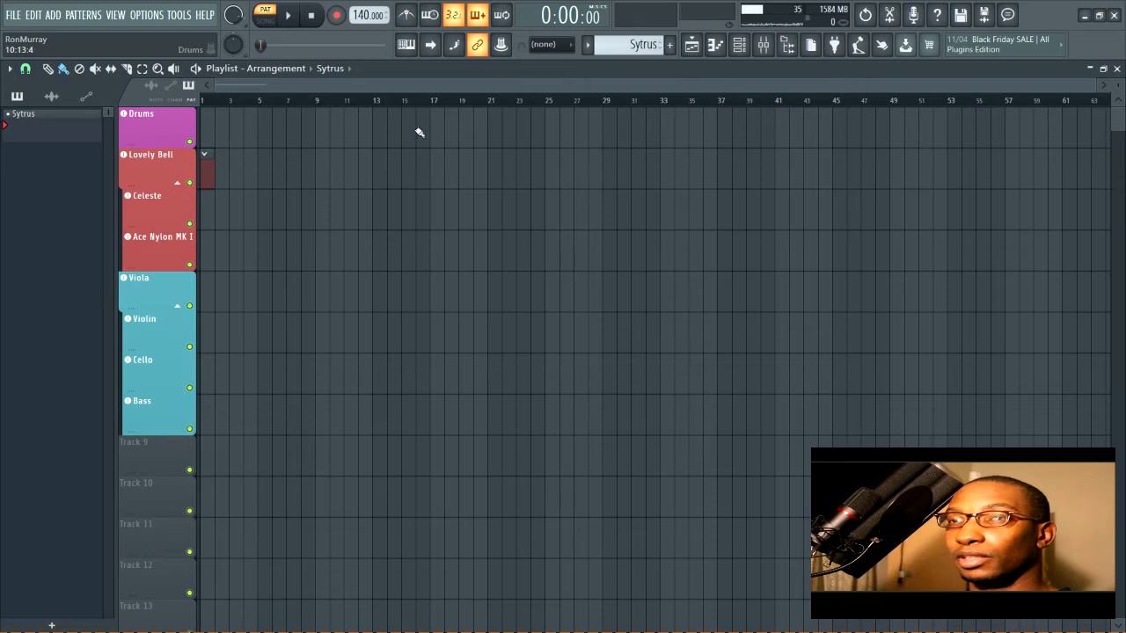
# Return to the mixer and look through the empty inserts after Ace Nylon MK I and Insert 1.
pyautogui.click(762, 48)
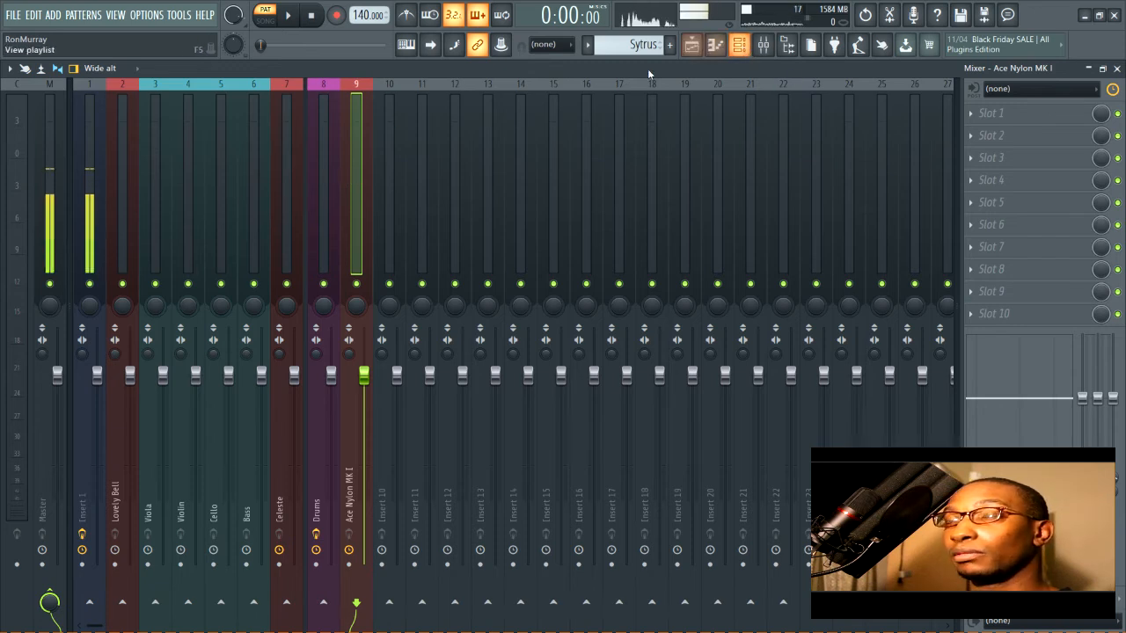
pyautogui.click(390, 135)
pyautogui.click(475, 120)
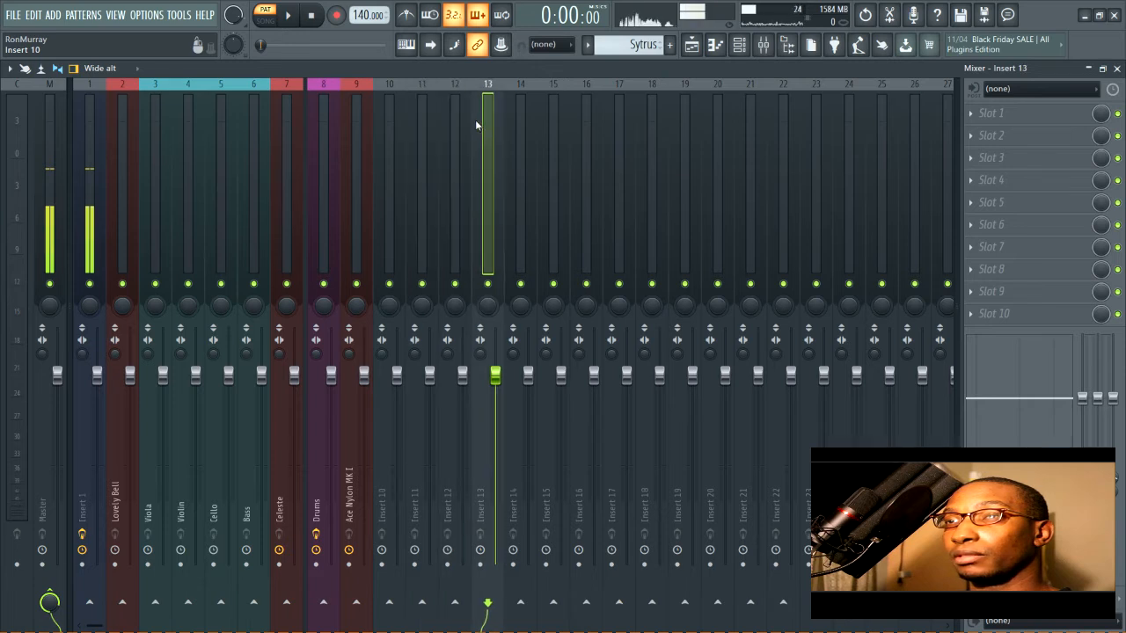
pyautogui.click(541, 112)
pyautogui.click(478, 123)
pyautogui.click(86, 118)
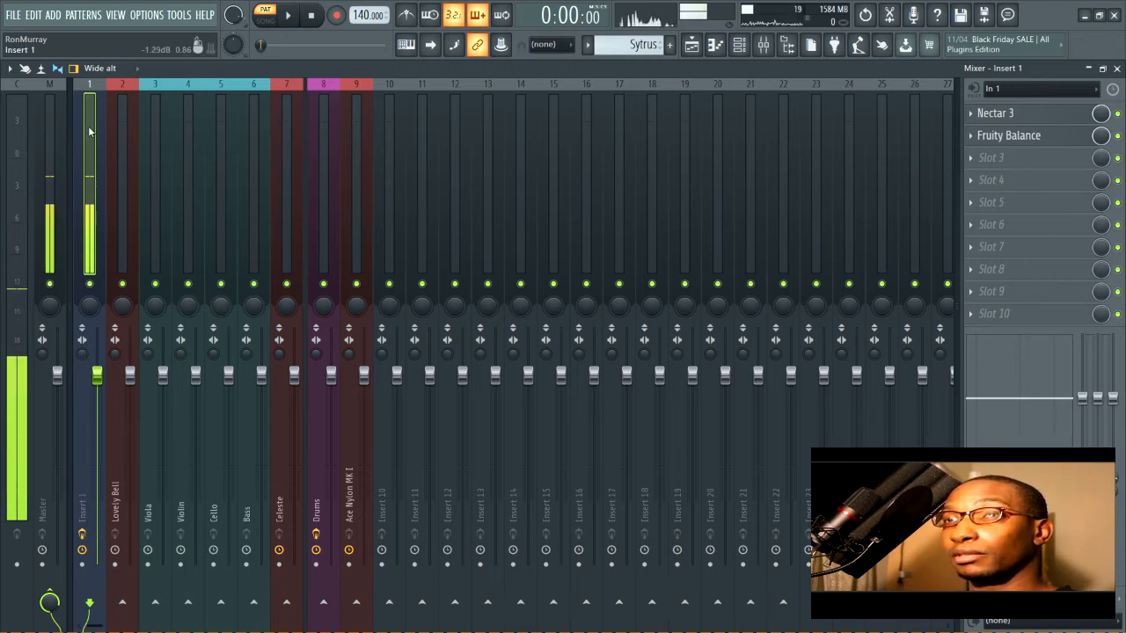
# Move the Drums mixer insert to position 9, directly after Ace Nylon MK I.
pyautogui.moveTo(116, 147); pyautogui.dragTo(340, 140)
pyautogui.click(326, 140)
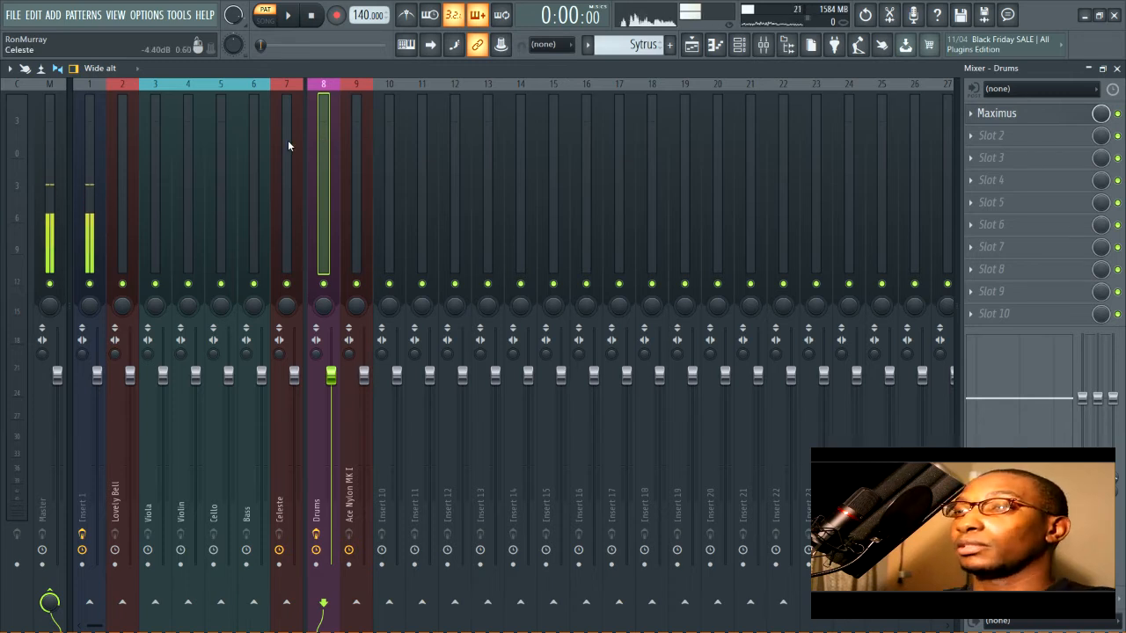
pyautogui.hotkey('alt', 'Right')
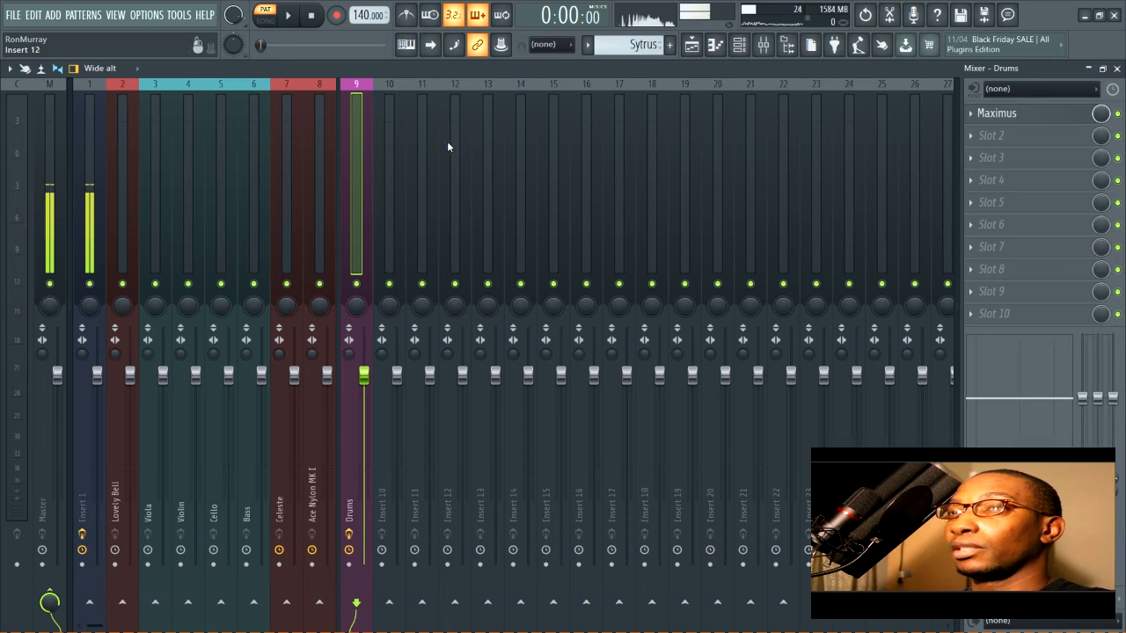
# Select mixer inserts 9 to 16 and apply the Drums insert's magenta color to all of them.
pyautogui.click(398, 131)
pyautogui.moveTo(552, 130); pyautogui.dragTo(392, 137)
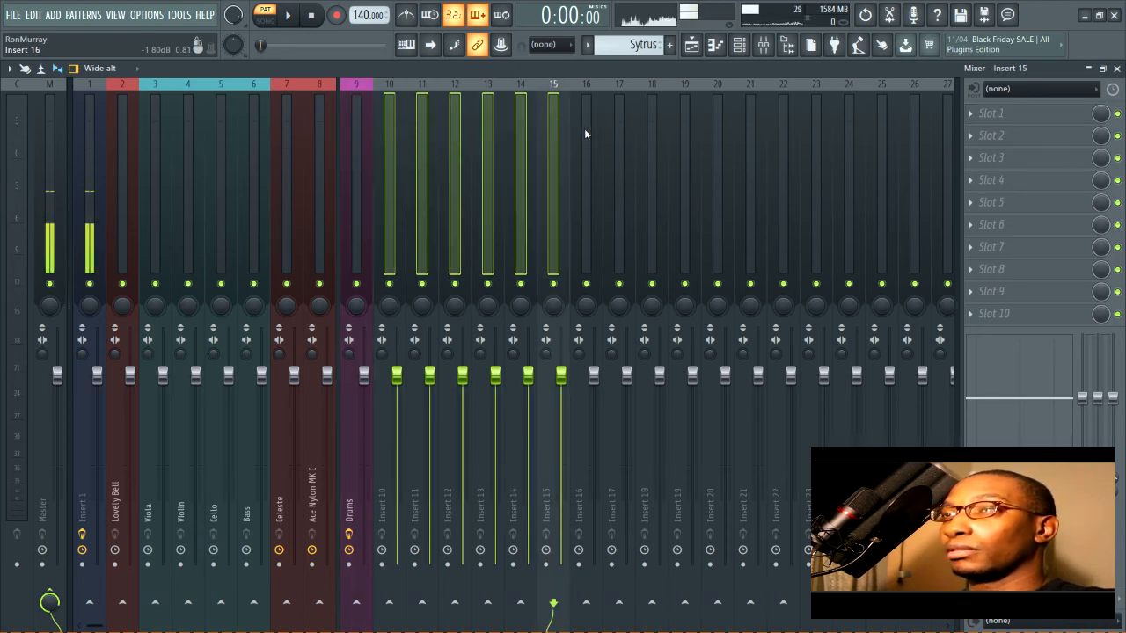
pyautogui.moveTo(584, 129); pyautogui.dragTo(366, 140)
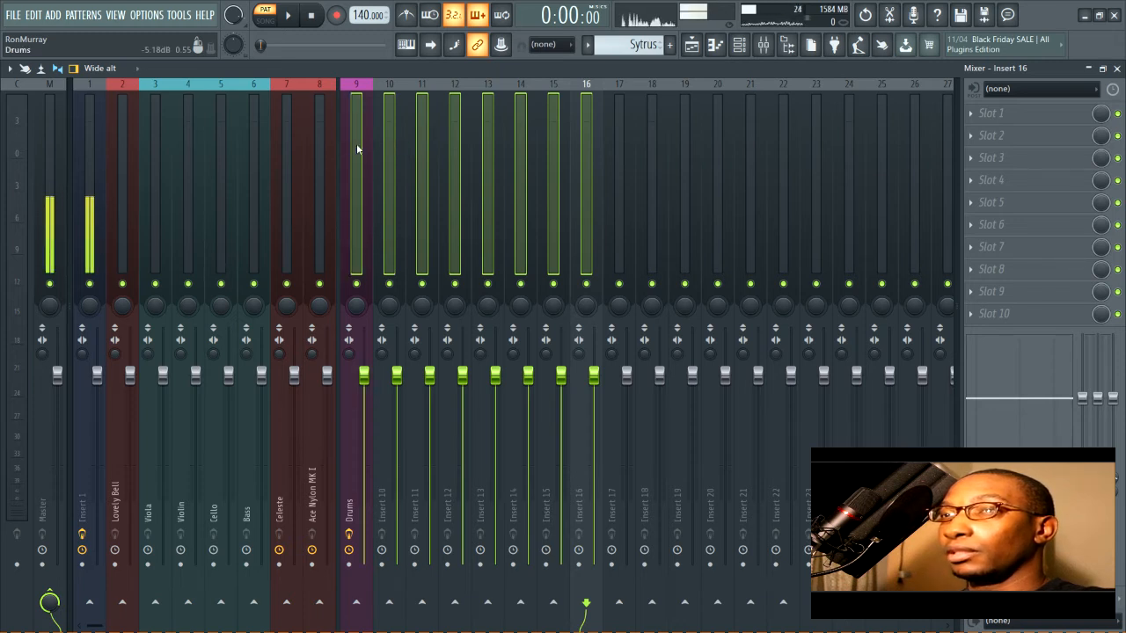
pyautogui.middleClick(361, 146)
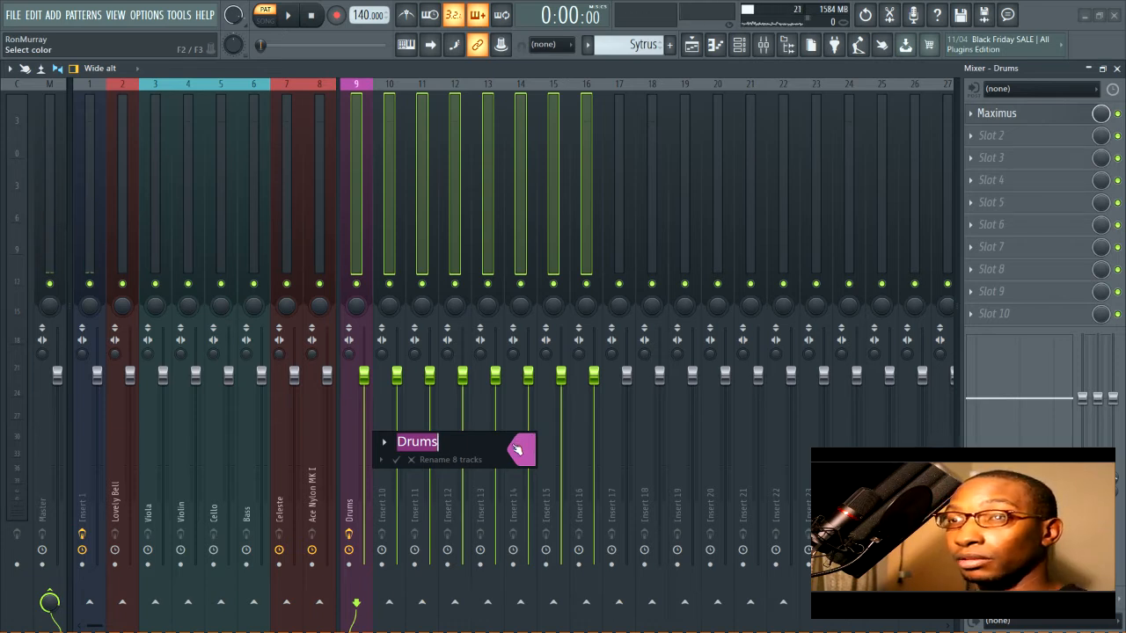
pyautogui.press('Return')
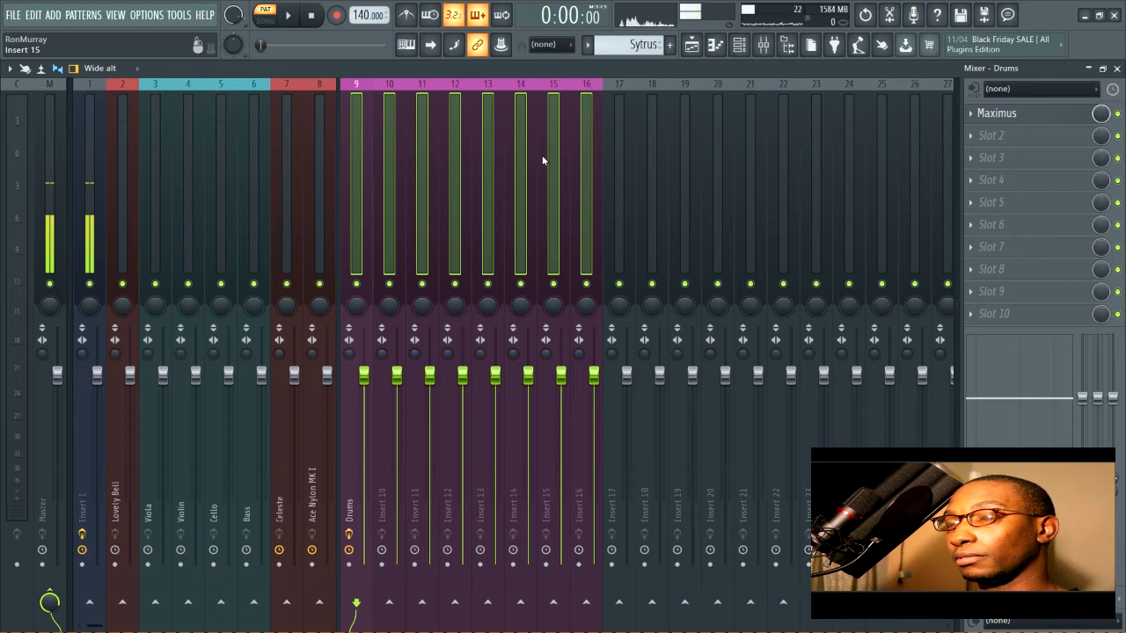
# Add a separator before mixer Insert 17, directly after the magenta drum inserts.
pyautogui.click(589, 117)
pyautogui.click(612, 116)
pyautogui.rightClick(613, 120)
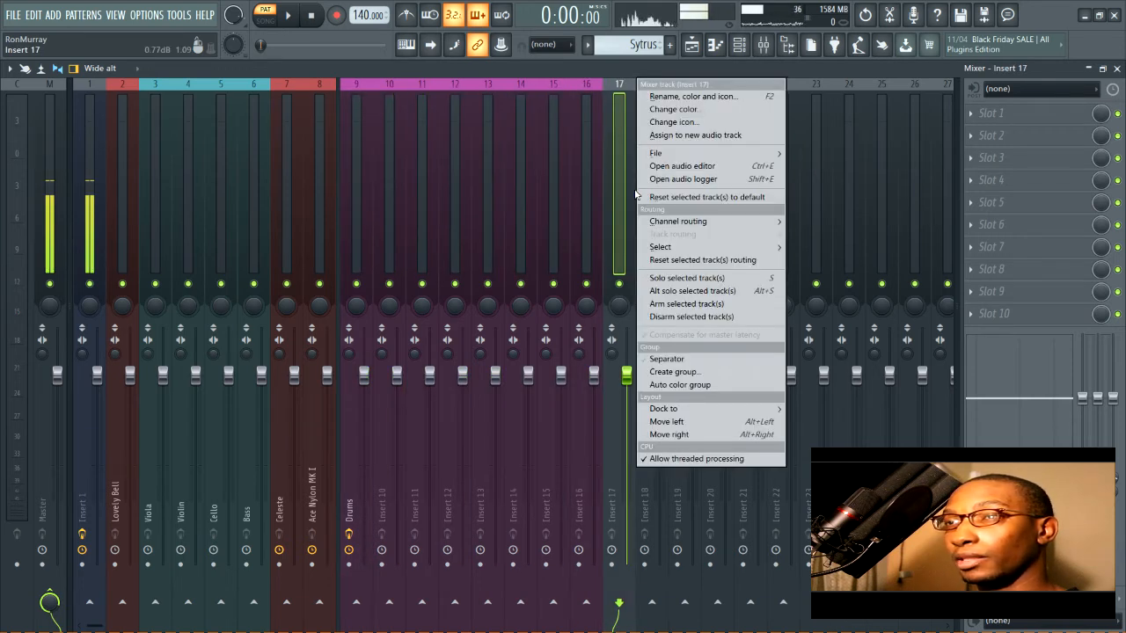
pyautogui.click(667, 359)
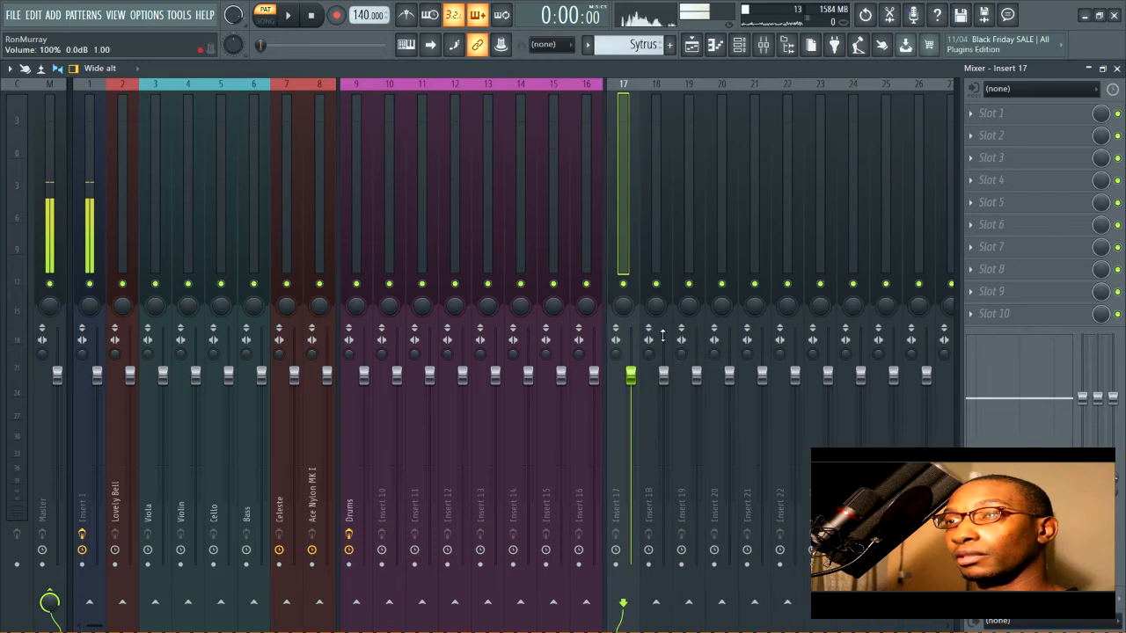
# Look at the Celeste and Ace Nylon MK I mixer inserts and switch to the playlist.
pyautogui.click(286, 132)
pyautogui.click(322, 125)
pyautogui.click(294, 132)
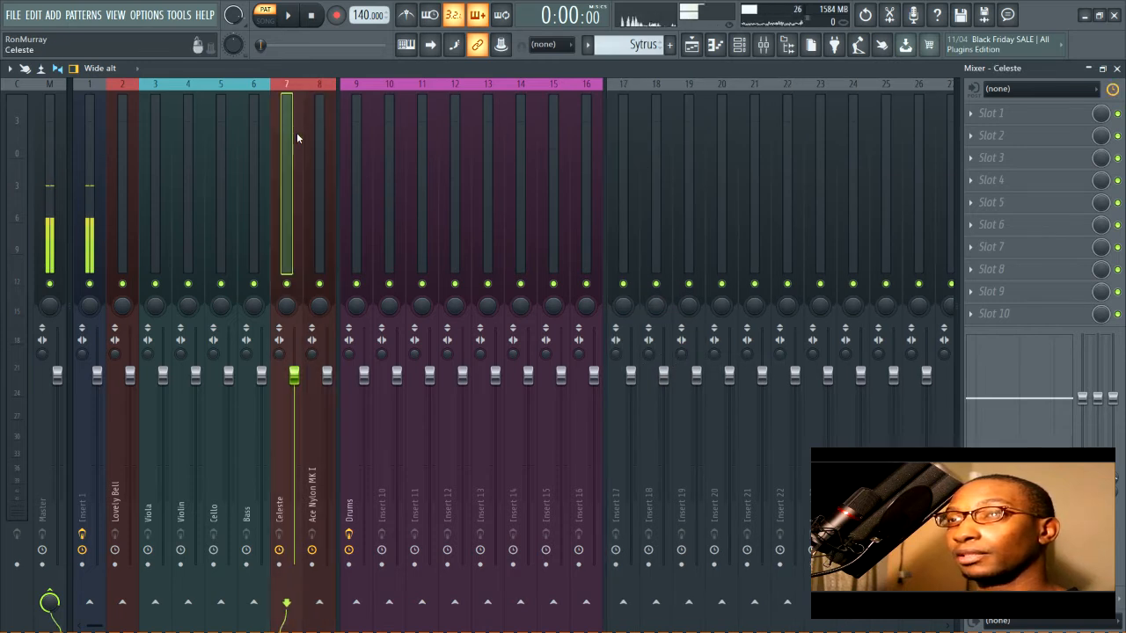
pyautogui.click(312, 131)
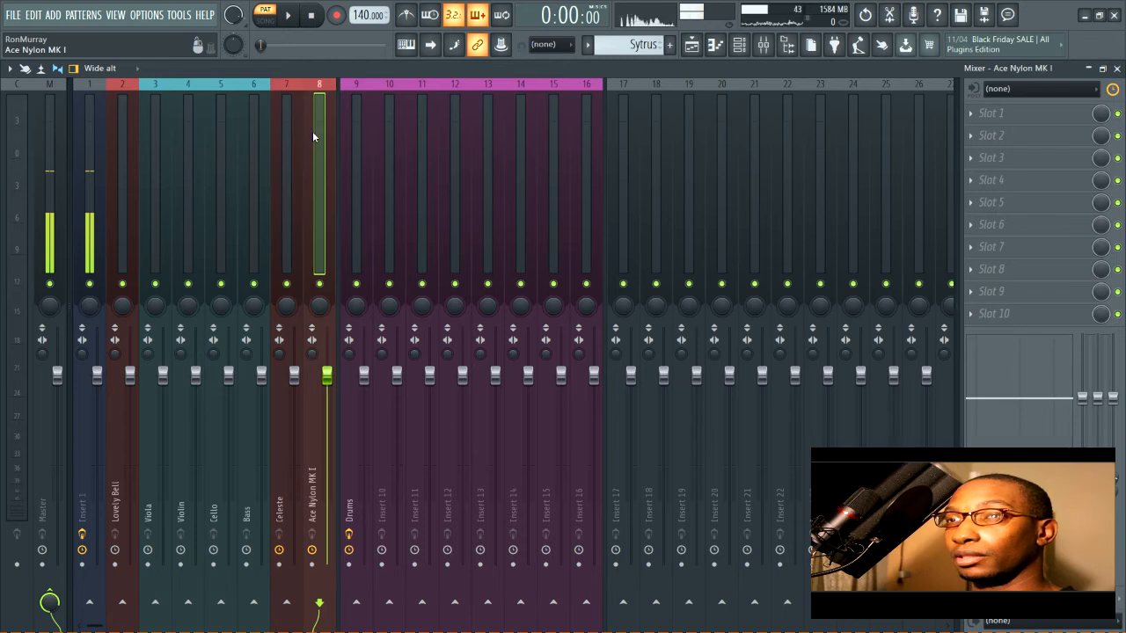
pyautogui.press('F5')
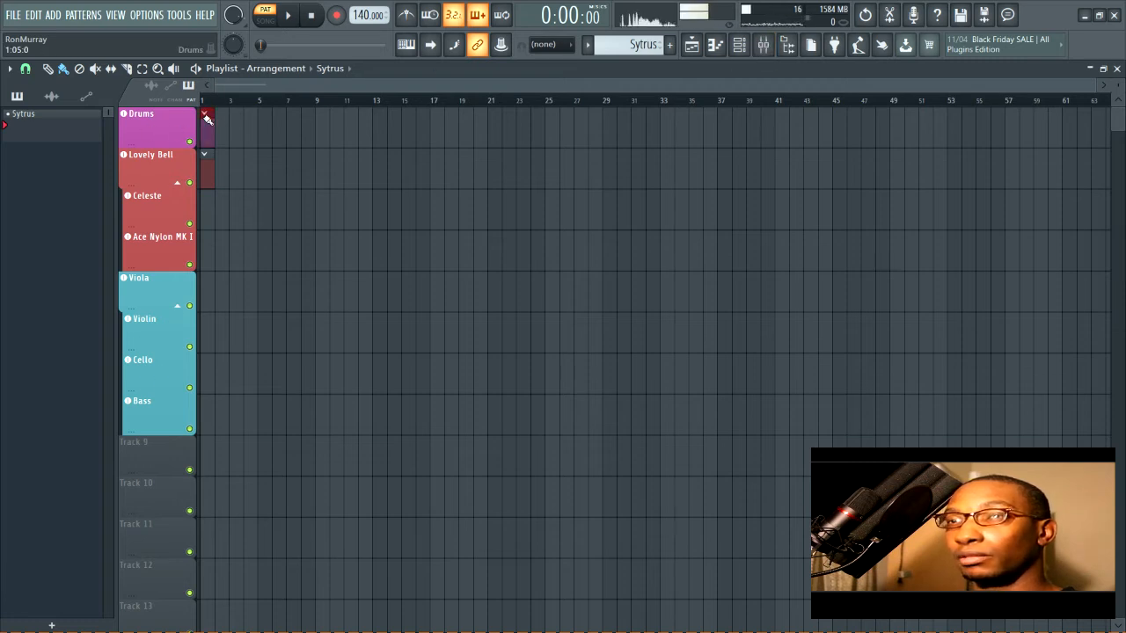
# Move the Lovely Bell mixer insert to position 6, directly before Celeste.
pyautogui.click(764, 47)
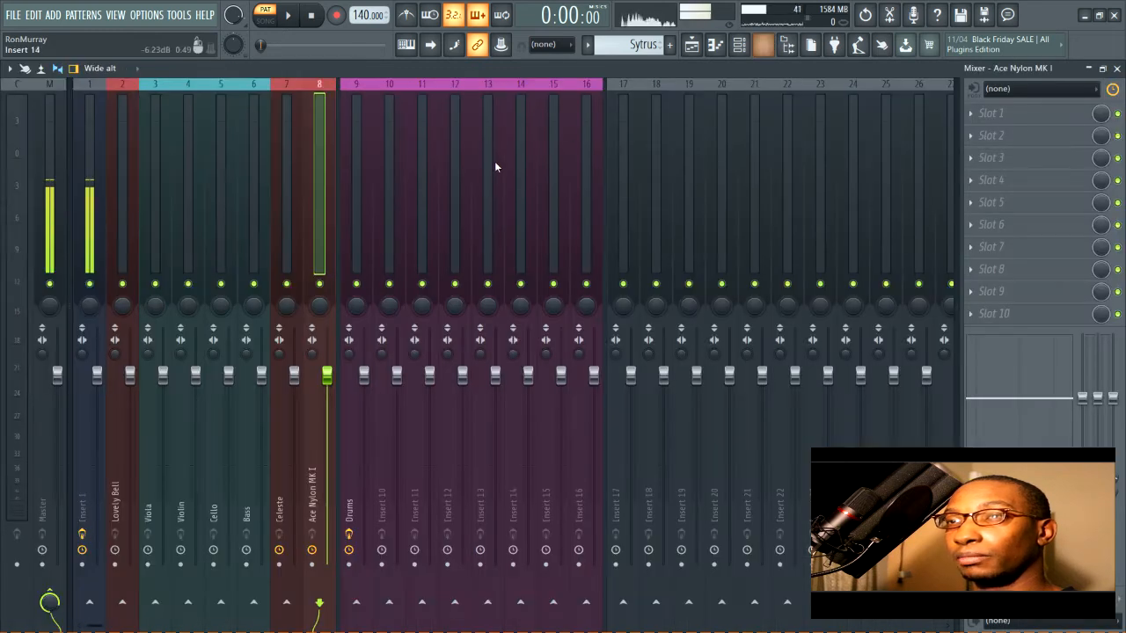
pyautogui.click(559, 145)
pyautogui.click(571, 144)
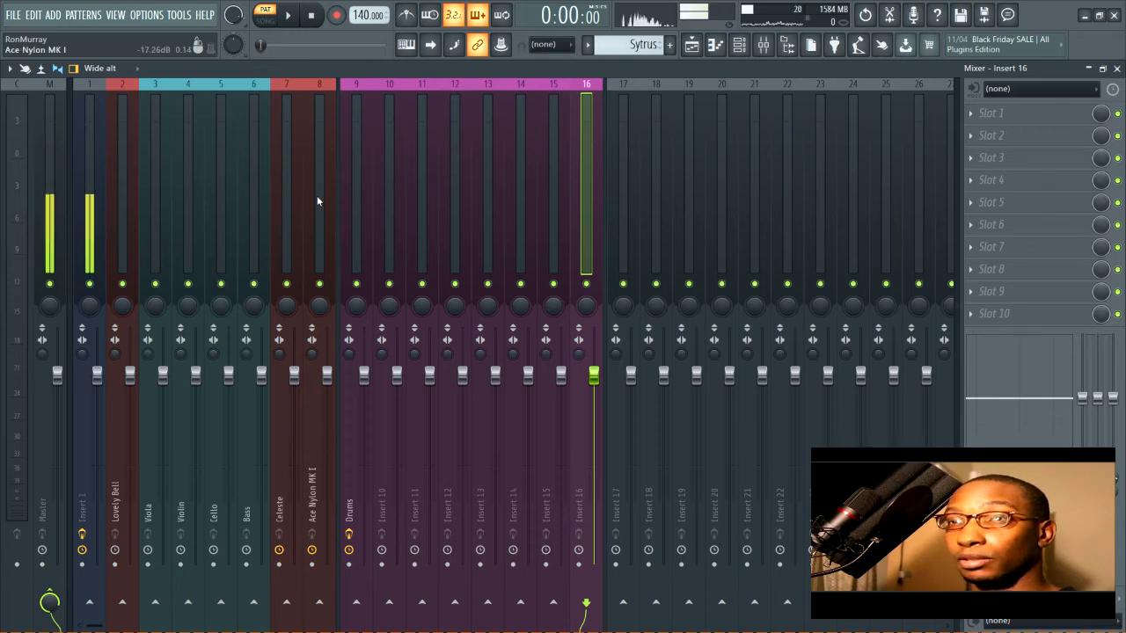
pyautogui.click(133, 160)
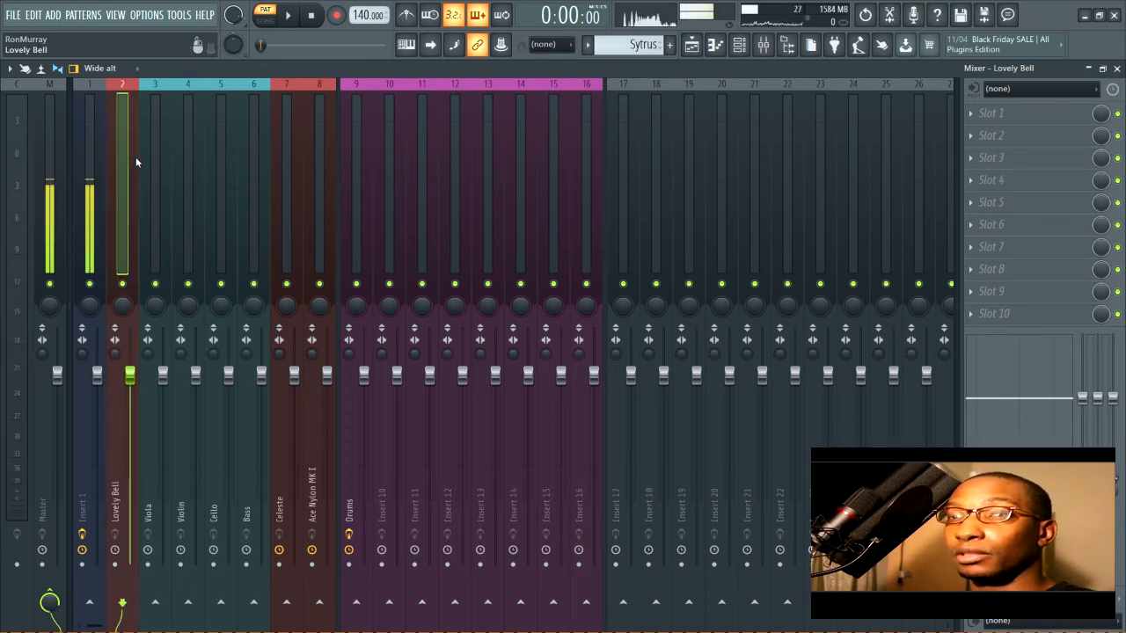
pyautogui.hotkey('alt', 'Right')
pyautogui.hotkey('alt', 'Right')
pyautogui.hotkey('alt', 'Right')
pyautogui.hotkey('alt', 'Right')
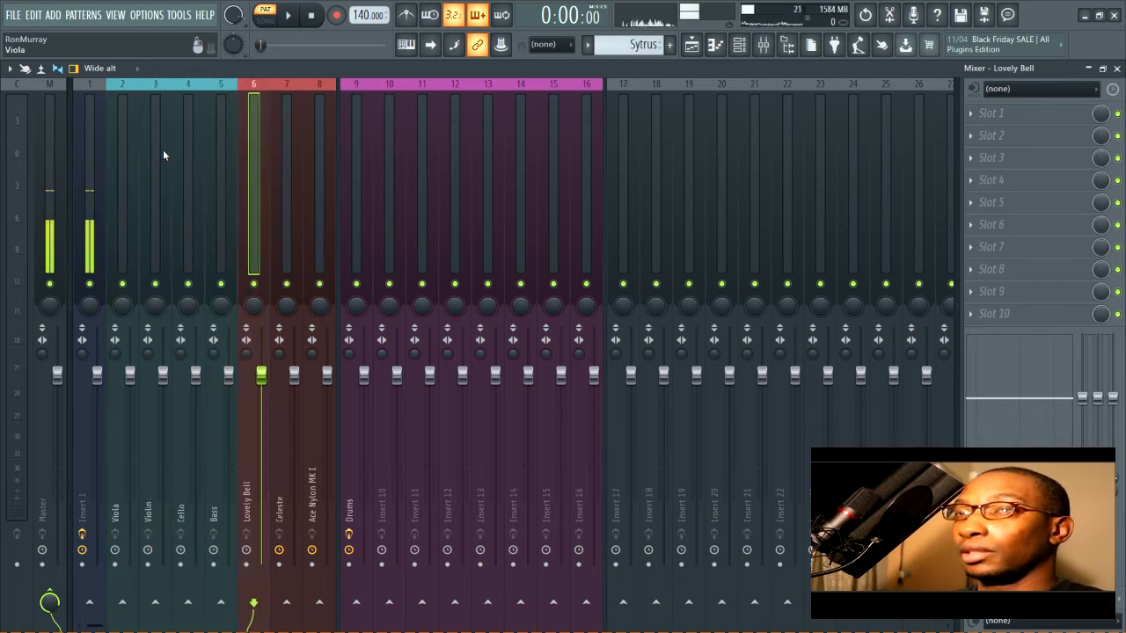
# Move the Lovely Bell, Celeste and Ace Nylon MK I mixer inserts together to positions 2 to 4, ahead of Viola.
pyautogui.moveTo(317, 135); pyautogui.dragTo(261, 146)
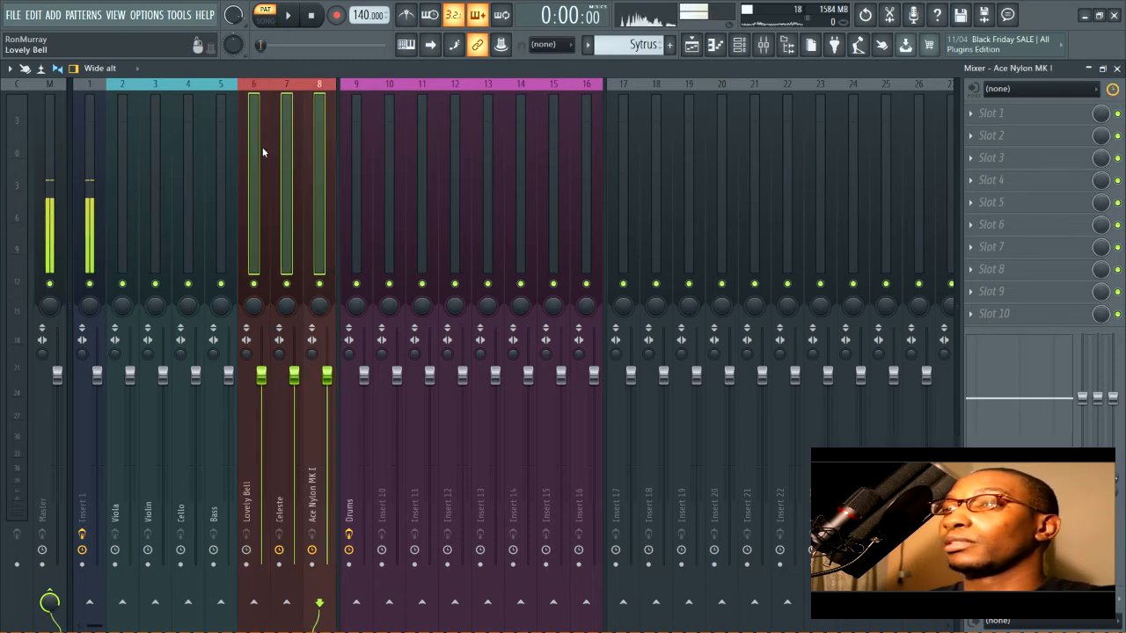
pyautogui.hotkey('alt', 'Left')
pyautogui.hotkey('alt', 'Left')
pyautogui.hotkey('alt', 'Left')
pyautogui.hotkey('alt', 'Left')
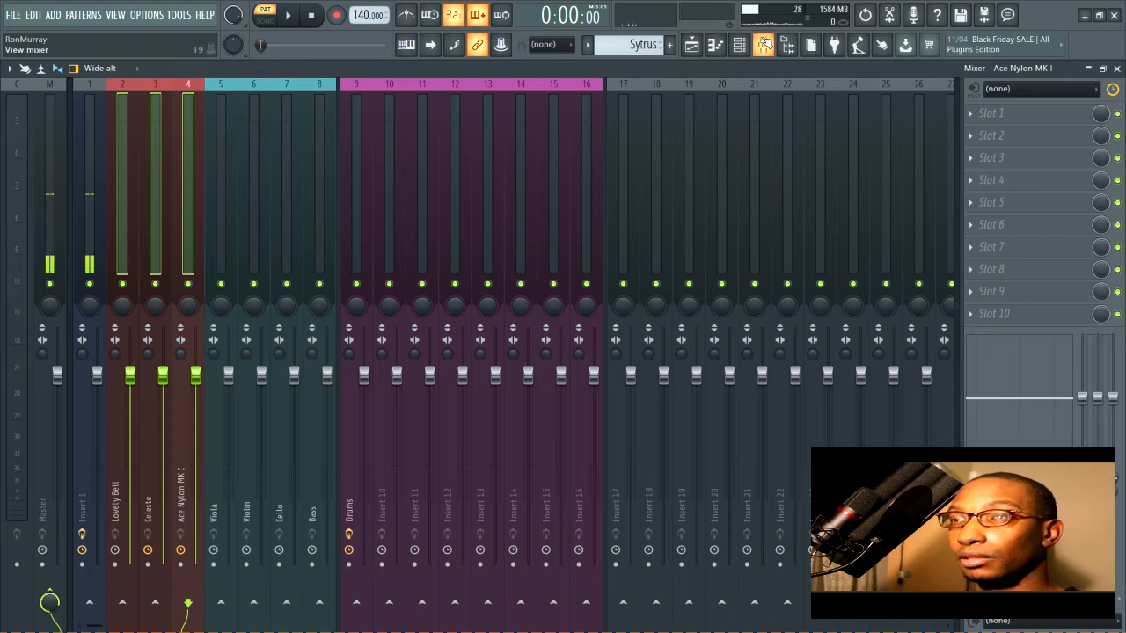
# Sort the channel rack's channels by track number.
pyautogui.click(764, 46)
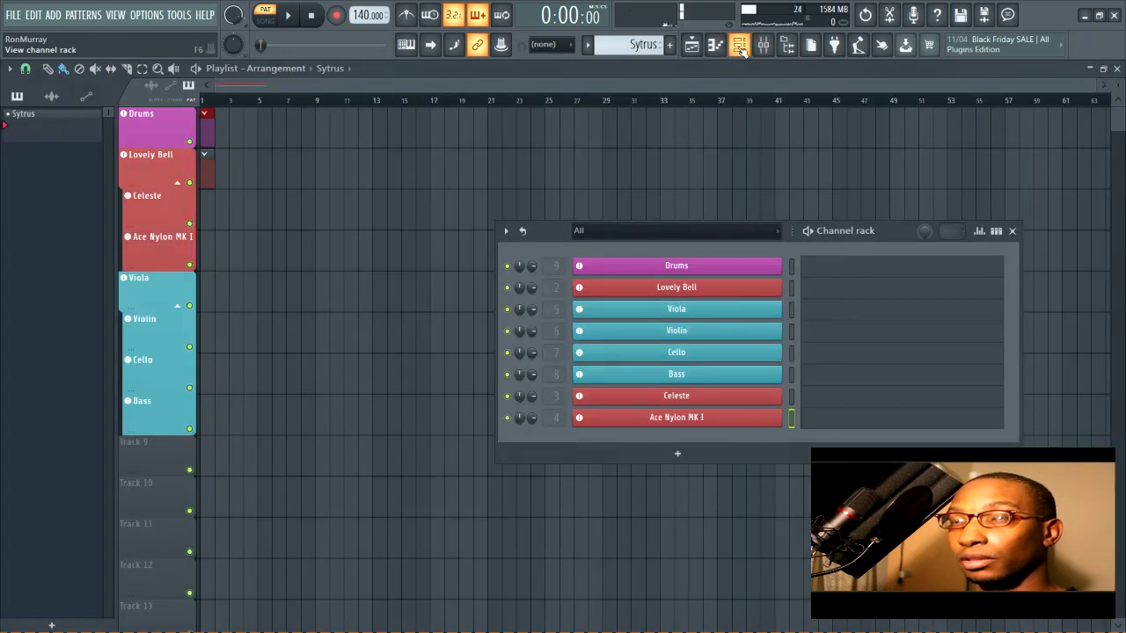
pyautogui.click(738, 46)
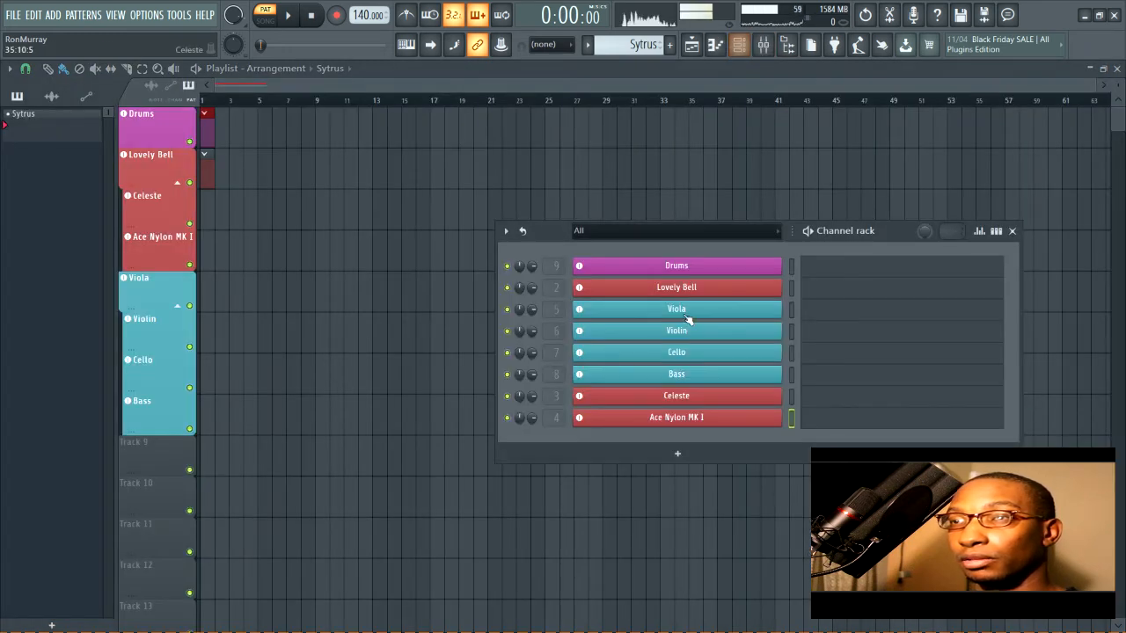
pyautogui.click(506, 231)
pyautogui.moveTo(545, 329)
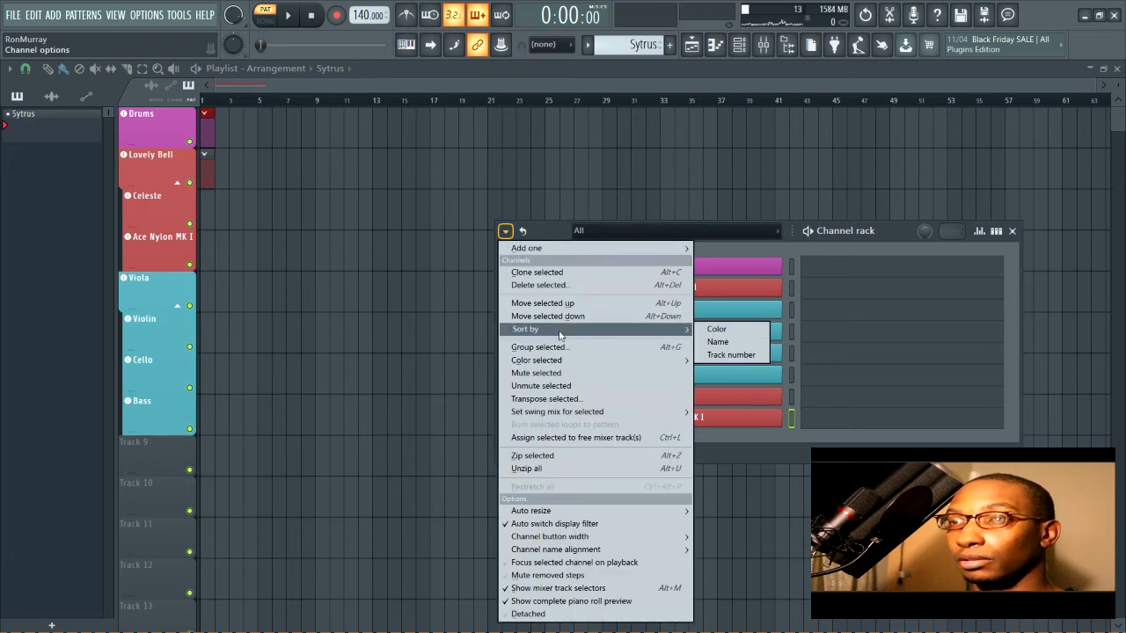
pyautogui.click(706, 354)
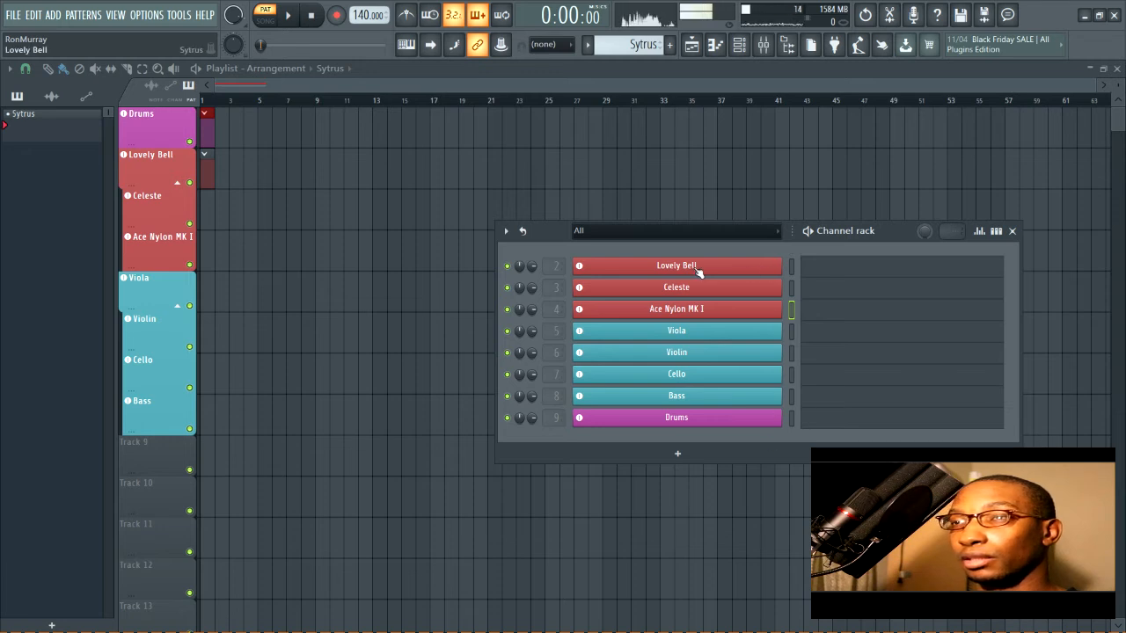
# Compare the order of the red Lovely Bell, Celeste and Ace Nylon MK I mixer inserts with the channel rack.
pyautogui.click(764, 45)
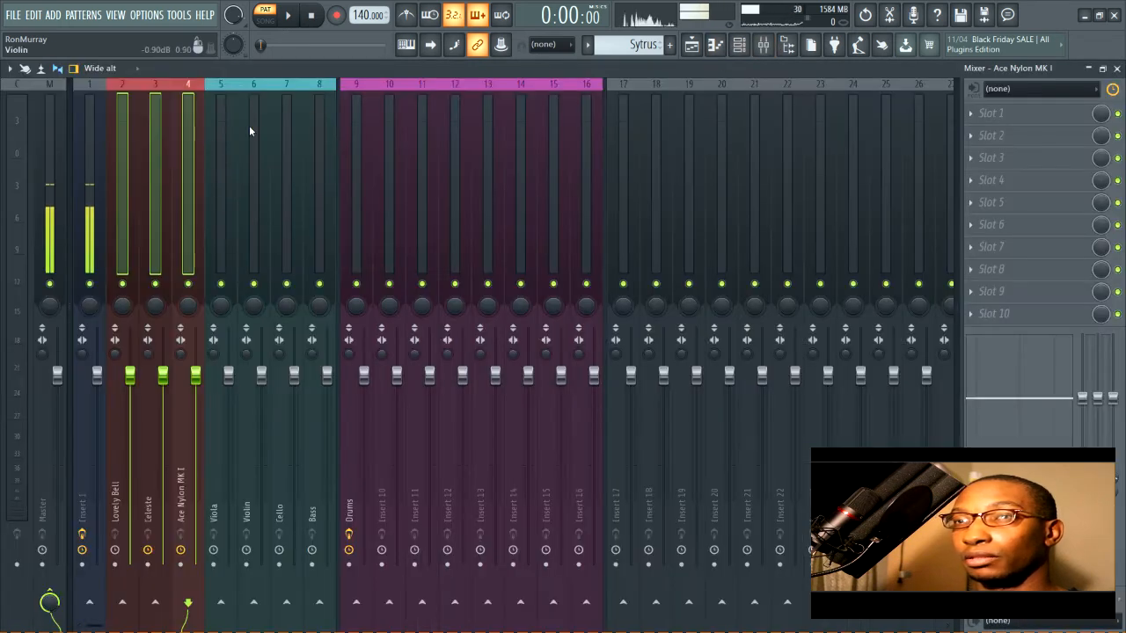
pyautogui.click(127, 110)
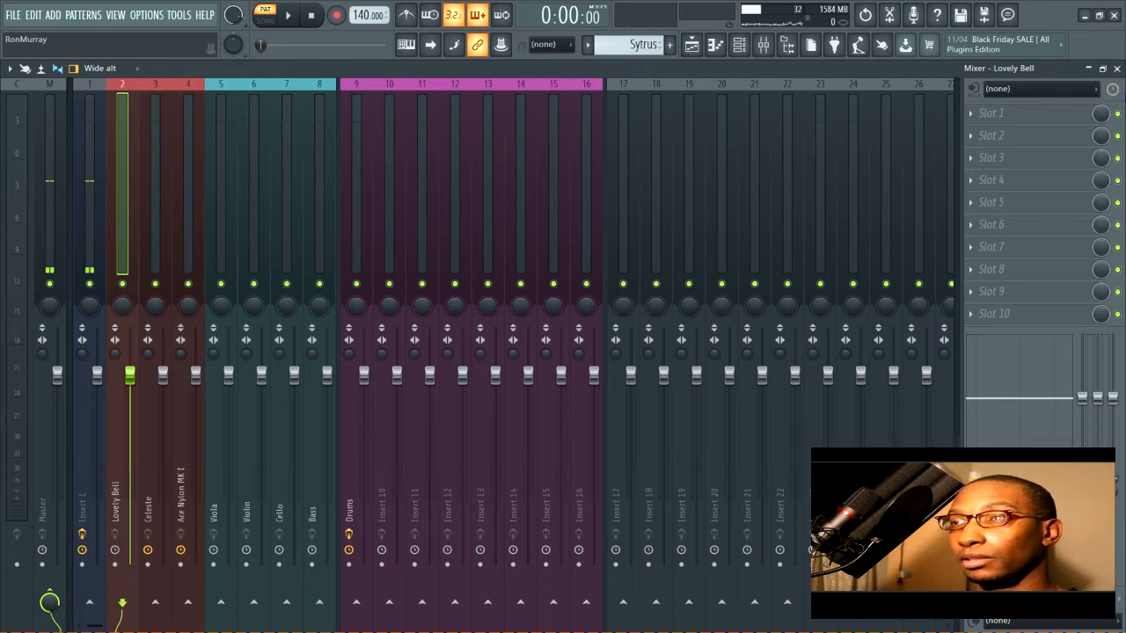
pyautogui.click(1116, 69)
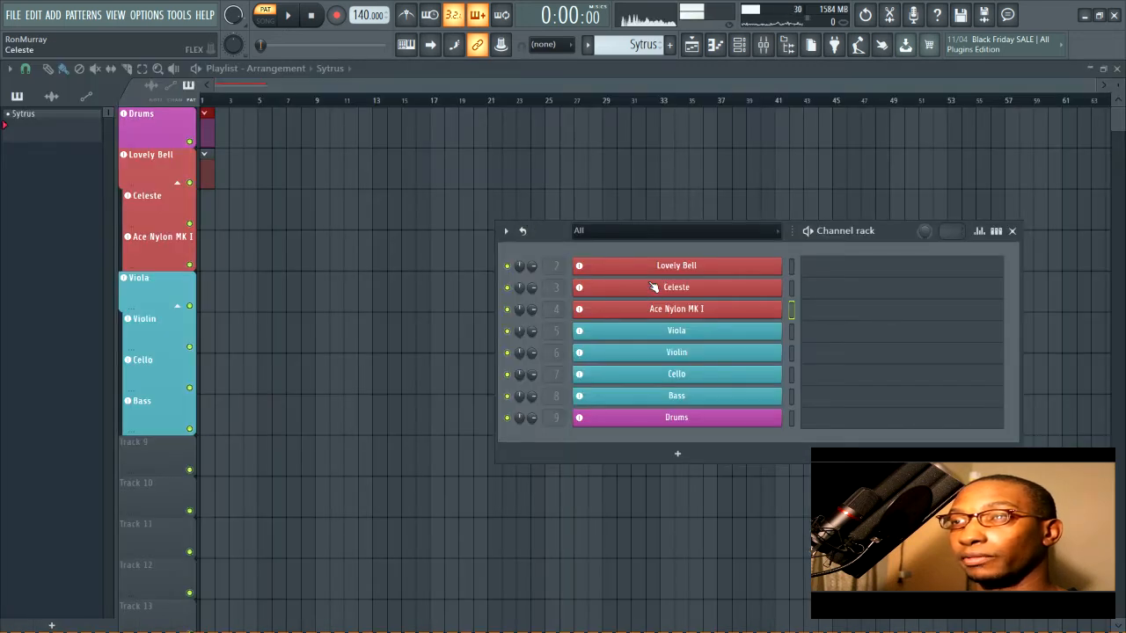
pyautogui.click(763, 45)
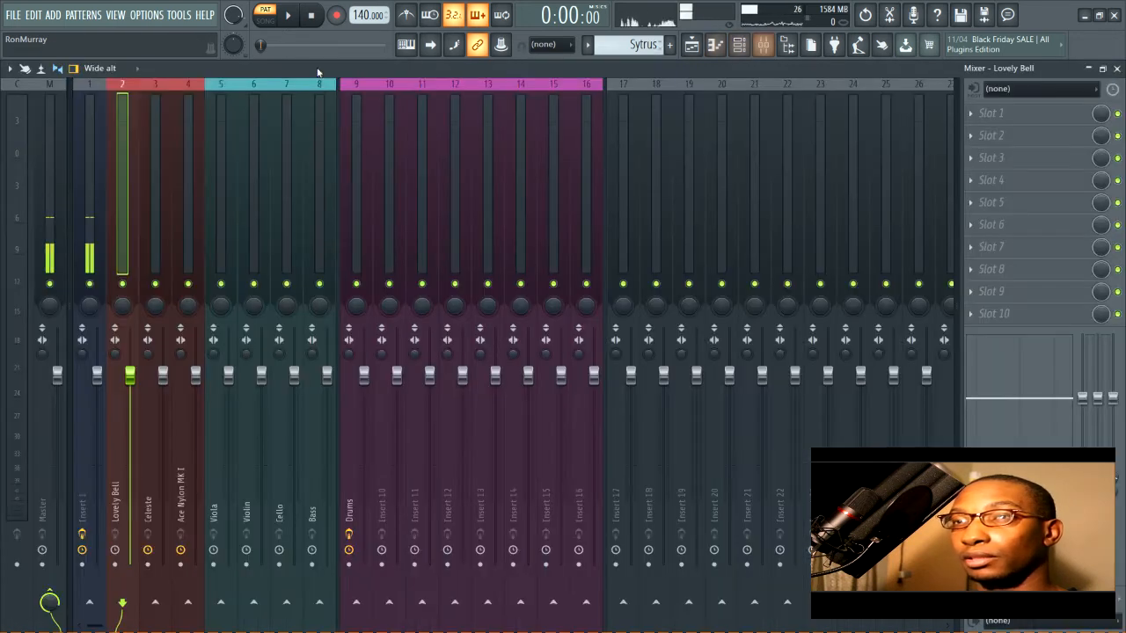
pyautogui.click(158, 147)
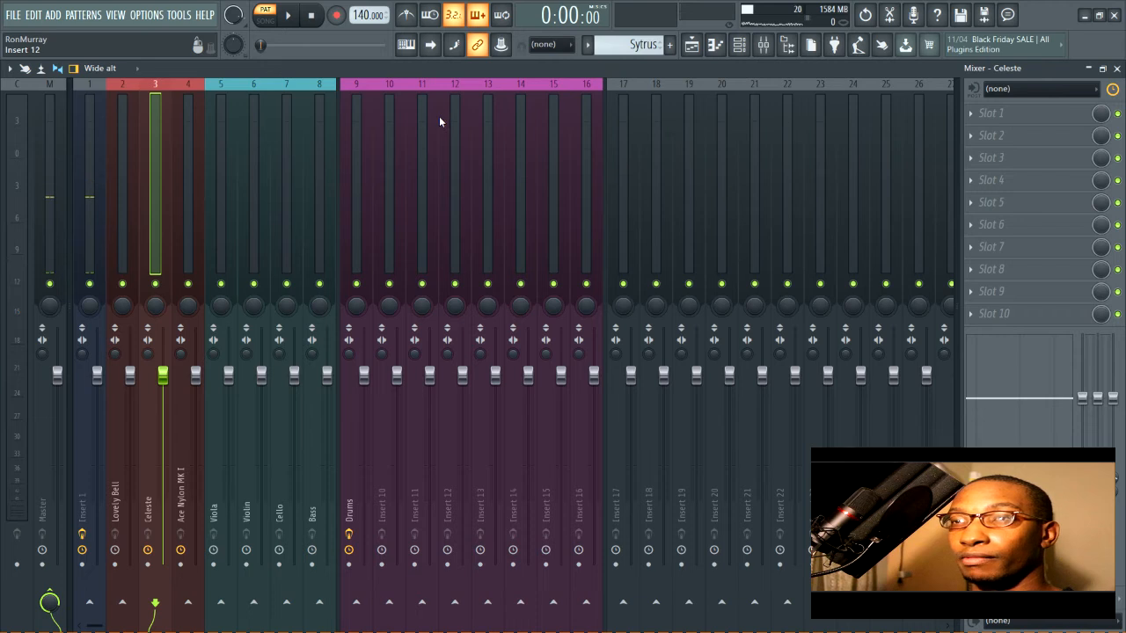
pyautogui.click(189, 132)
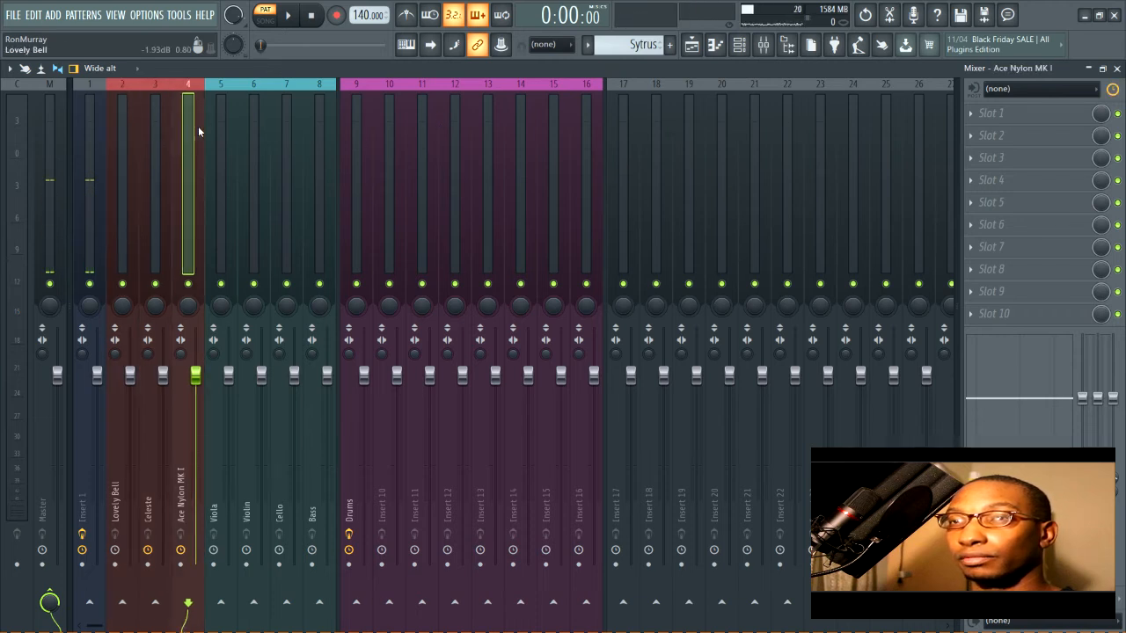
pyautogui.moveTo(112, 134); pyautogui.dragTo(175, 126)
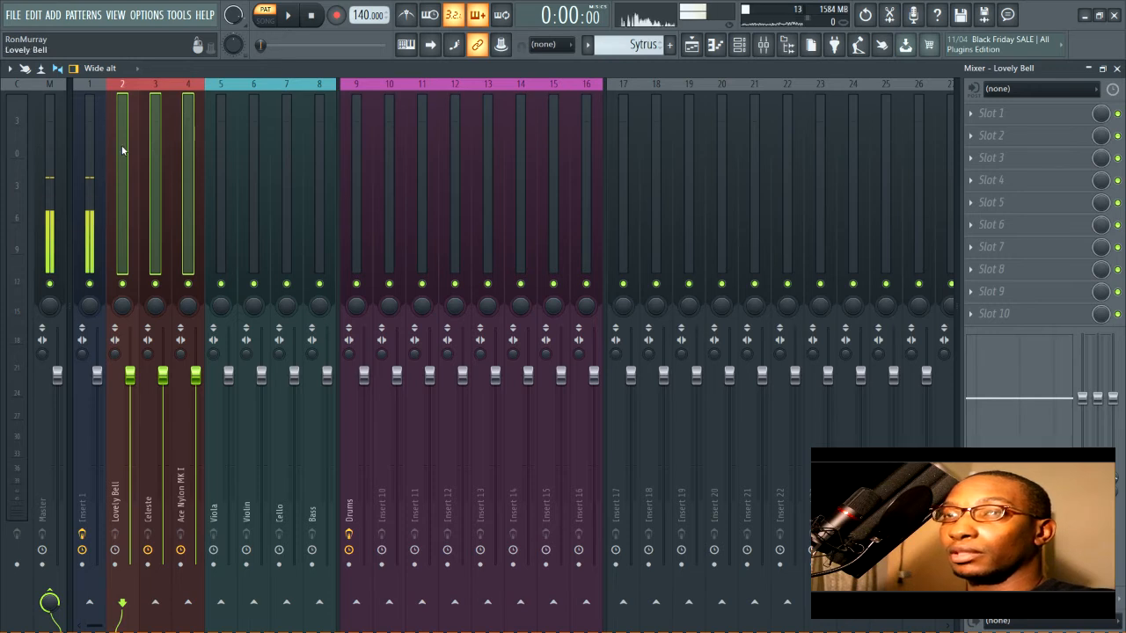
# Dock mixer Insert 1 to the right side of the mixer.
pyautogui.click(89, 156)
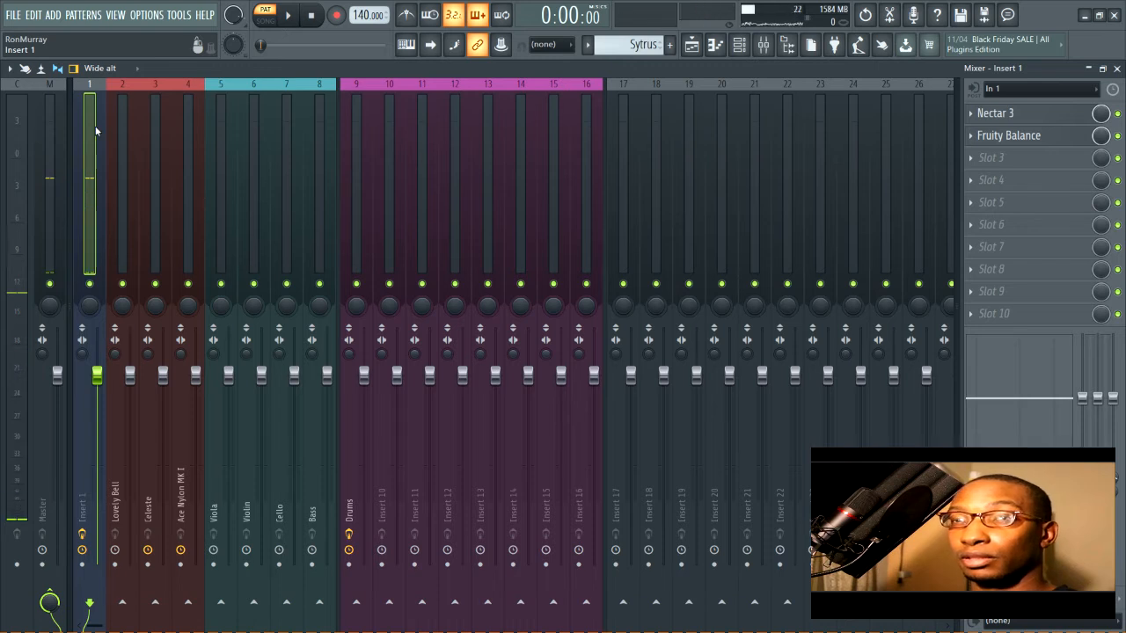
pyautogui.rightClick(92, 127)
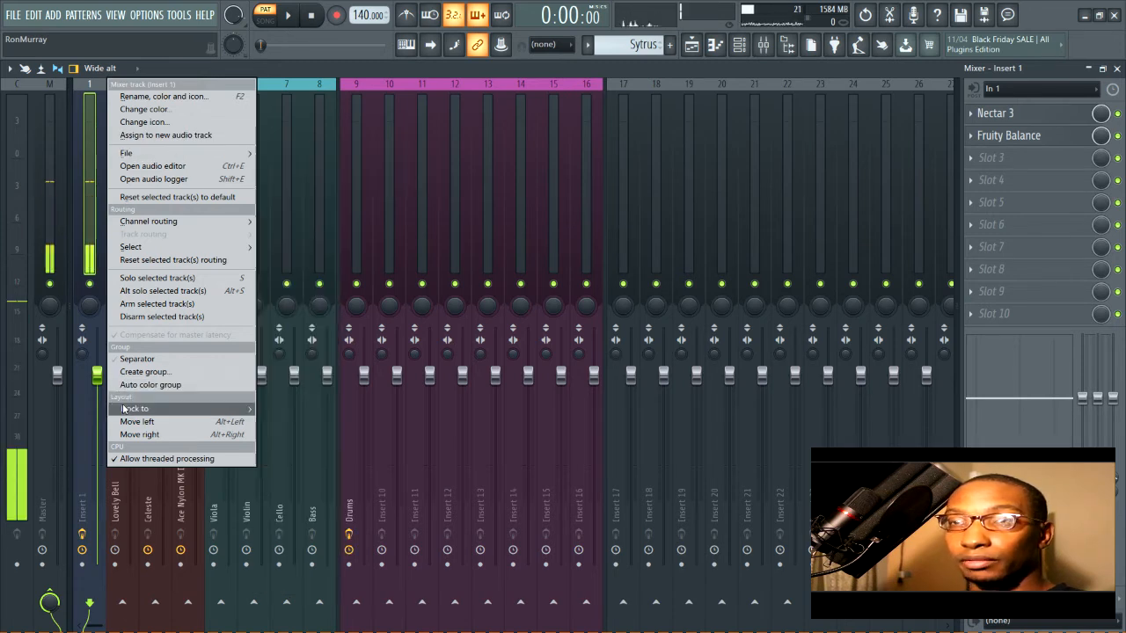
pyautogui.moveTo(146, 409)
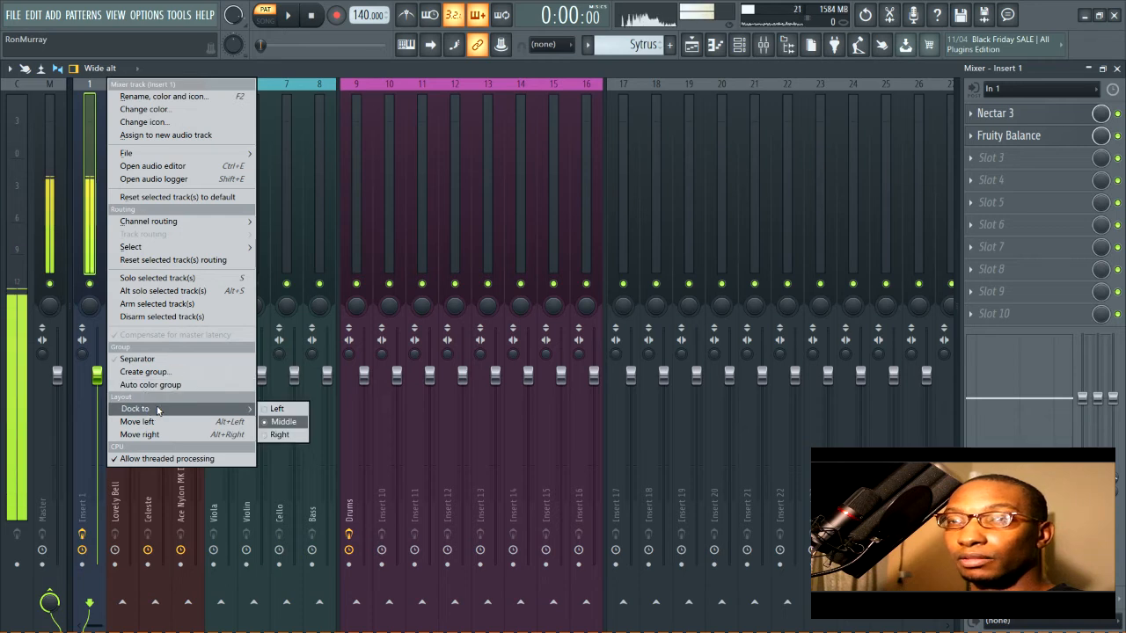
pyautogui.click(280, 437)
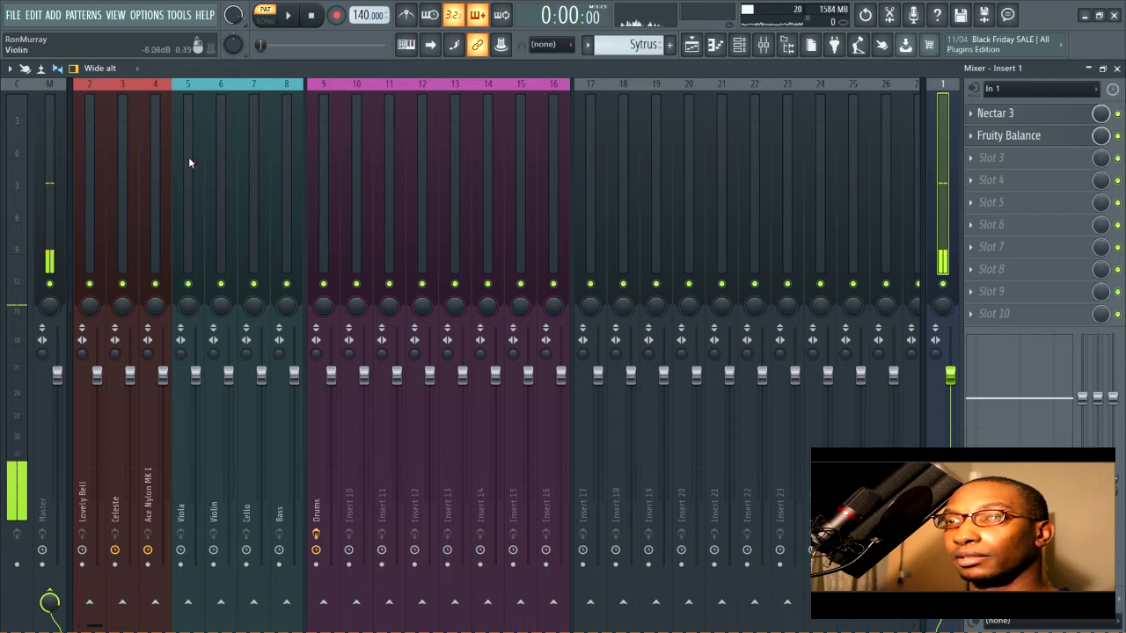
# Examine mixer inserts 2 to 16 and the docked Insert 1 against the channel rack's track numbers.
pyautogui.click(123, 125)
pyautogui.moveTo(151, 125); pyautogui.dragTo(565, 132)
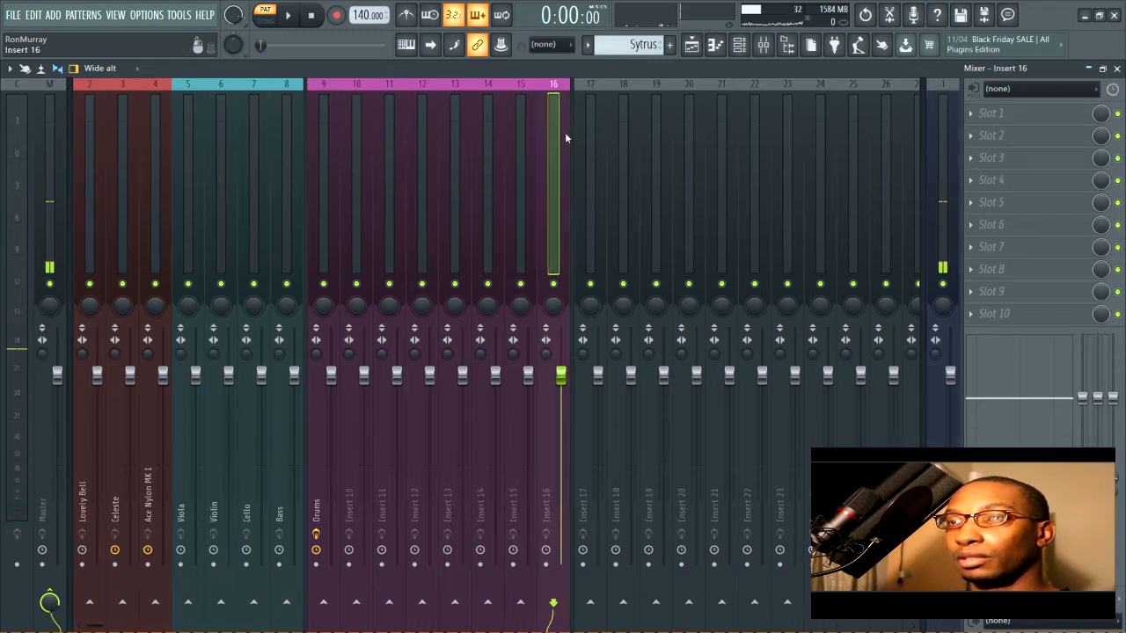
pyautogui.click(943, 149)
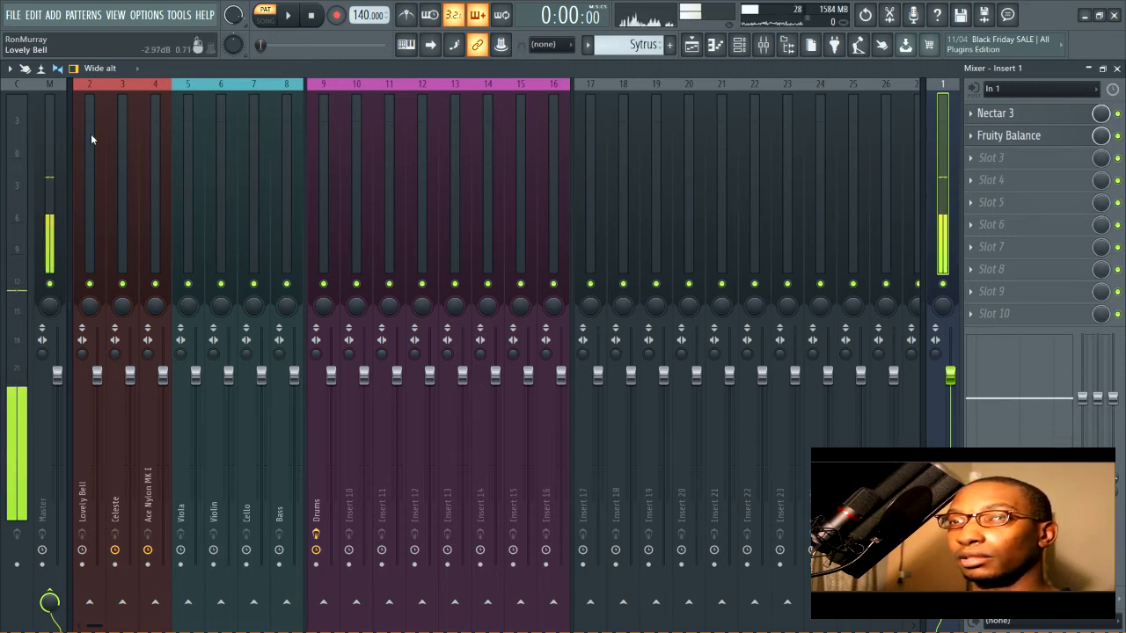
pyautogui.moveTo(89, 133); pyautogui.dragTo(552, 133)
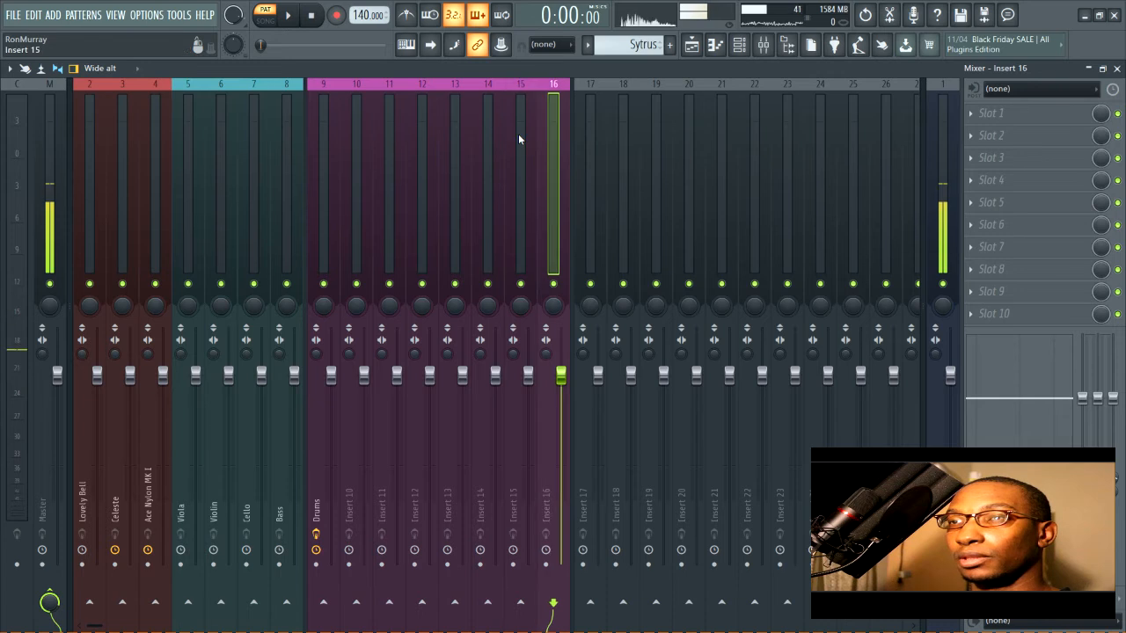
pyautogui.click(89, 134)
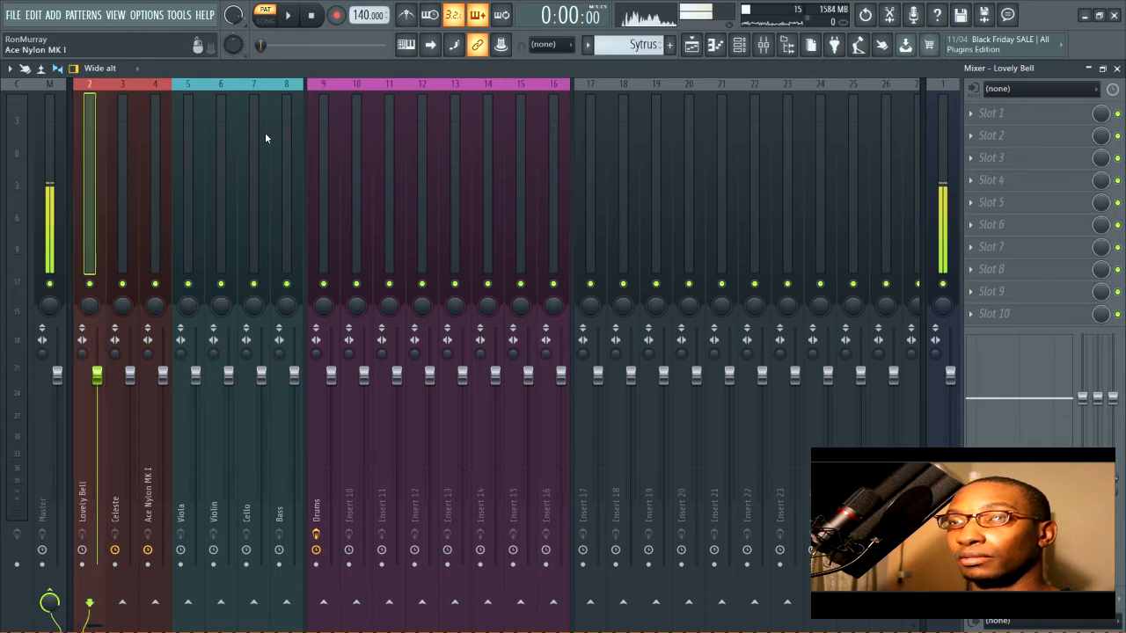
pyautogui.click(765, 46)
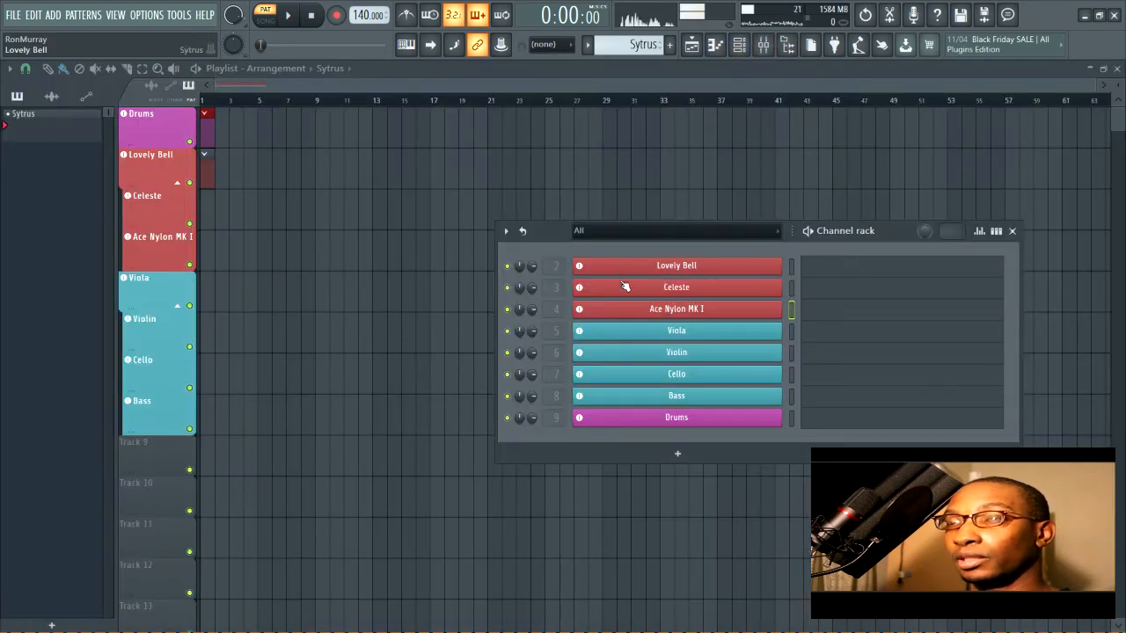
pyautogui.click(764, 45)
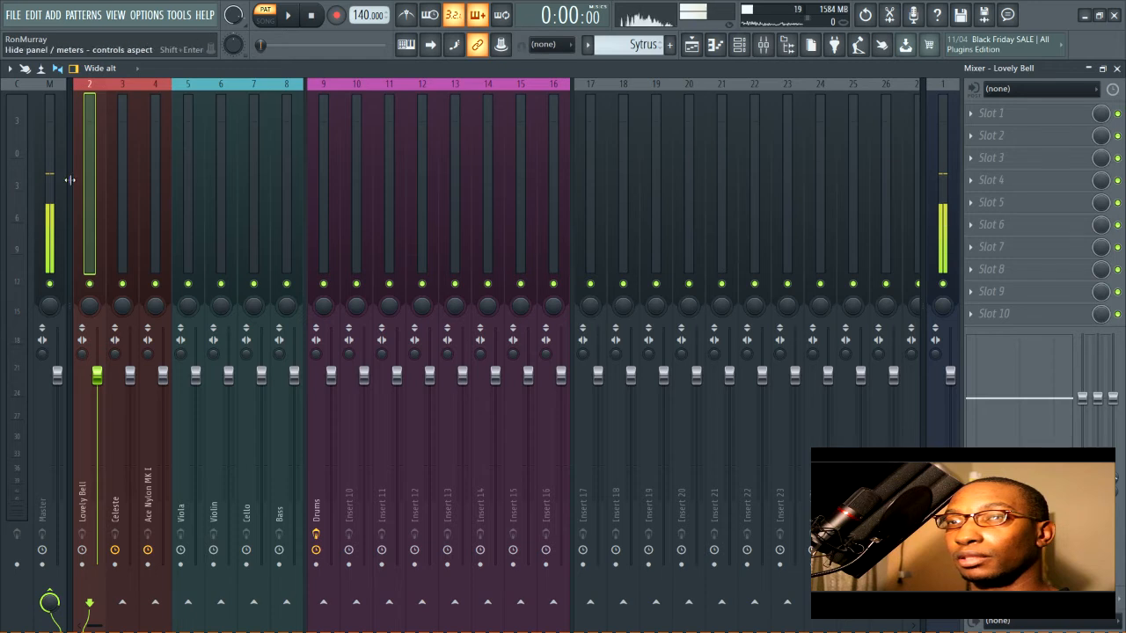
pyautogui.moveTo(87, 179); pyautogui.dragTo(77, 230)
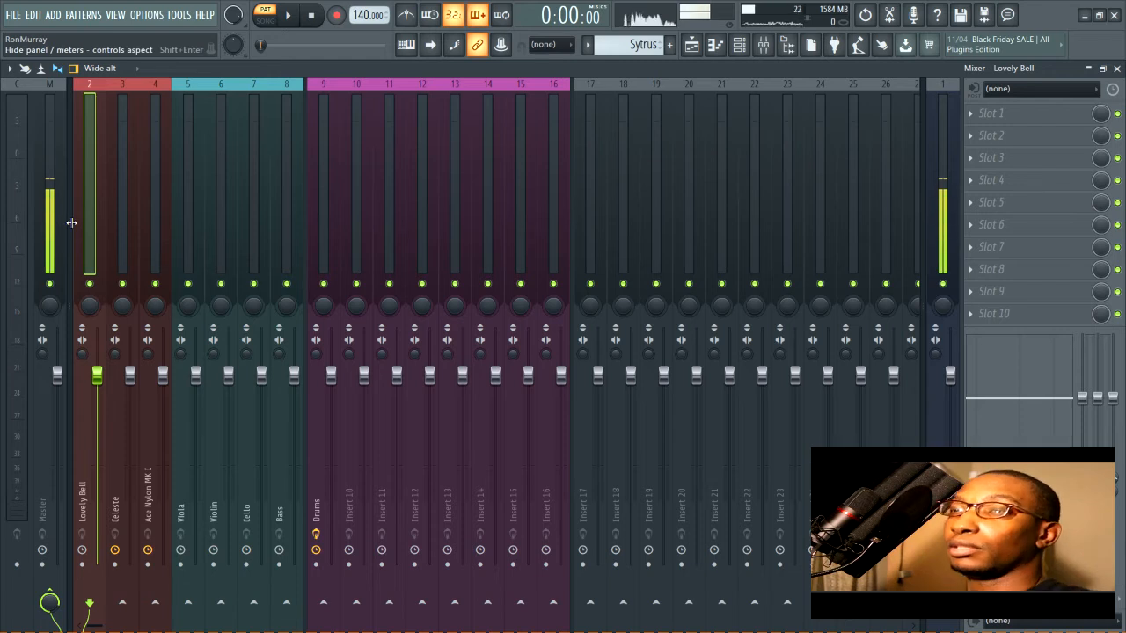
# Select mixer inserts 120 to 125 and dock them to the right side, beside Insert 1.
pyautogui.press('Left')
pyautogui.press('Left')
pyautogui.press('Left')
pyautogui.press('Left')
pyautogui.press('Left')
pyautogui.press('Left')
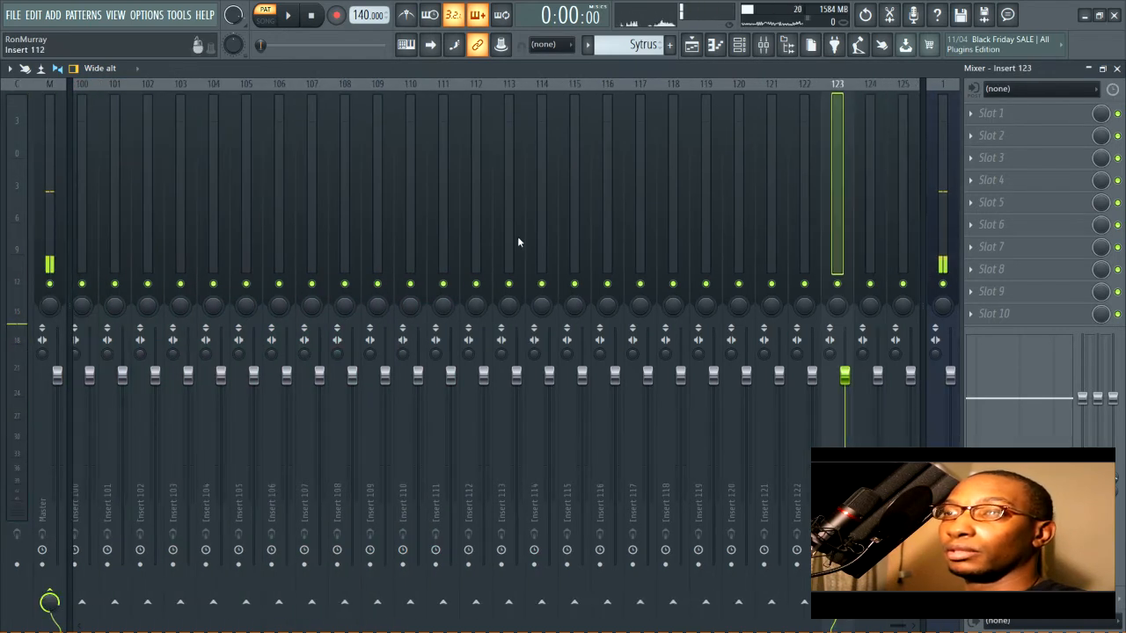
pyautogui.click(777, 125)
pyautogui.moveTo(742, 135); pyautogui.dragTo(906, 125)
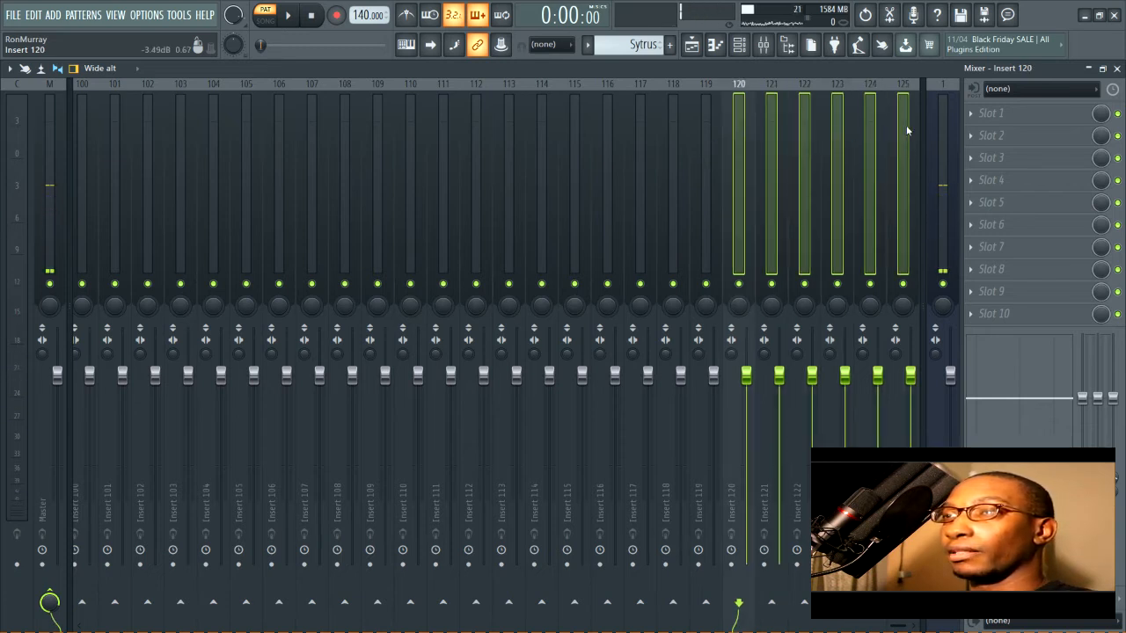
pyautogui.rightClick(835, 126)
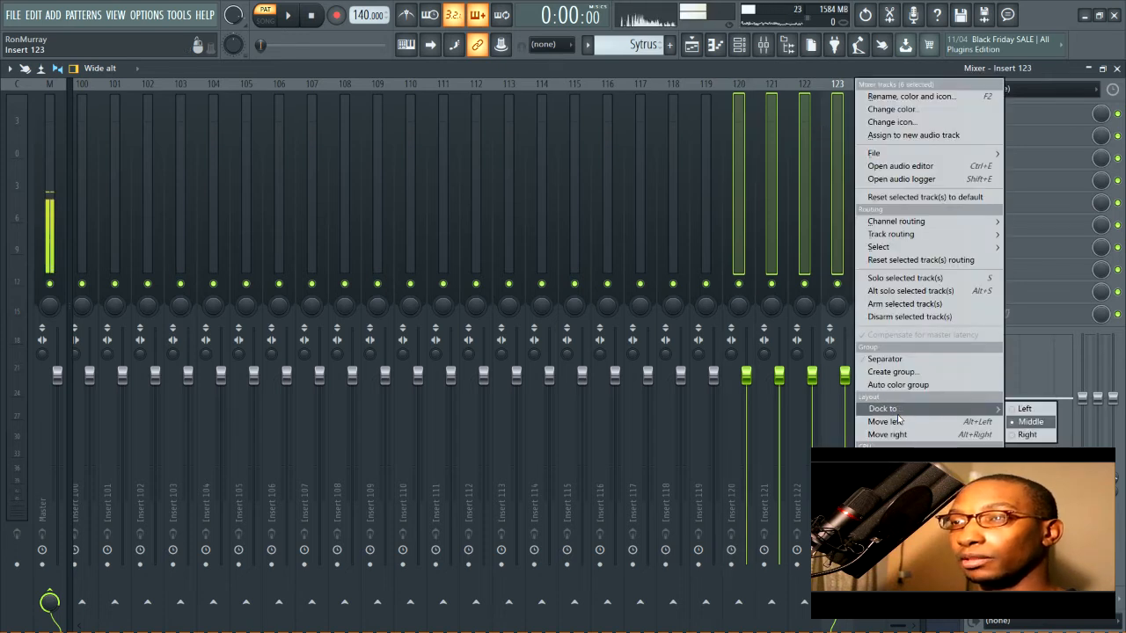
pyautogui.click(1031, 434)
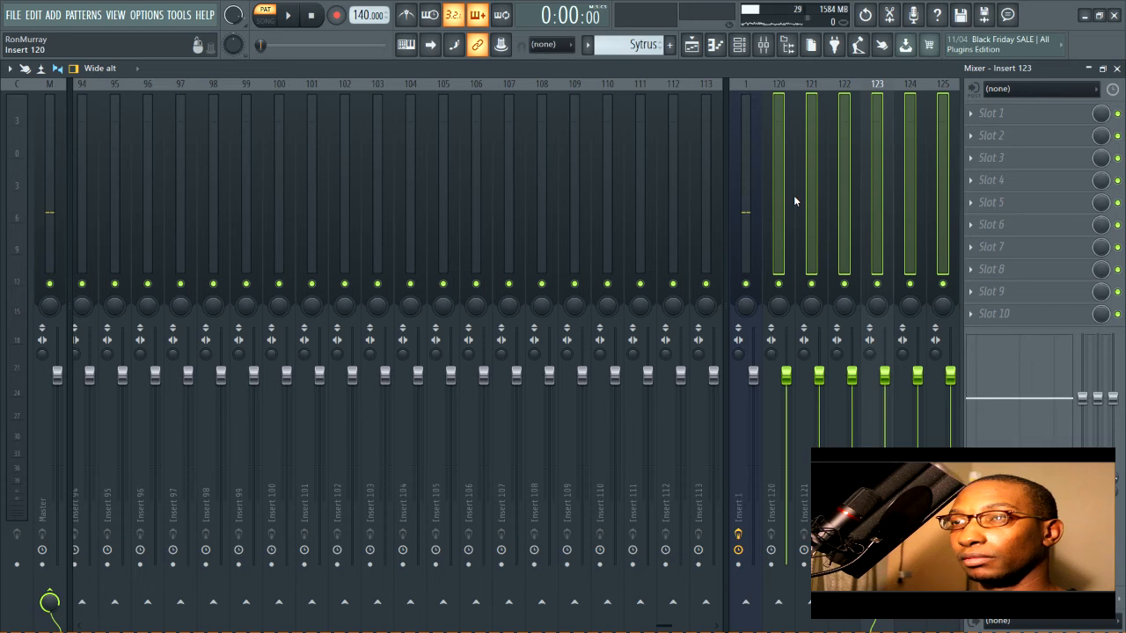
# Look over the docked inserts 120 to 125 and return to the colored instrument inserts at the mixer's start.
pyautogui.click(793, 141)
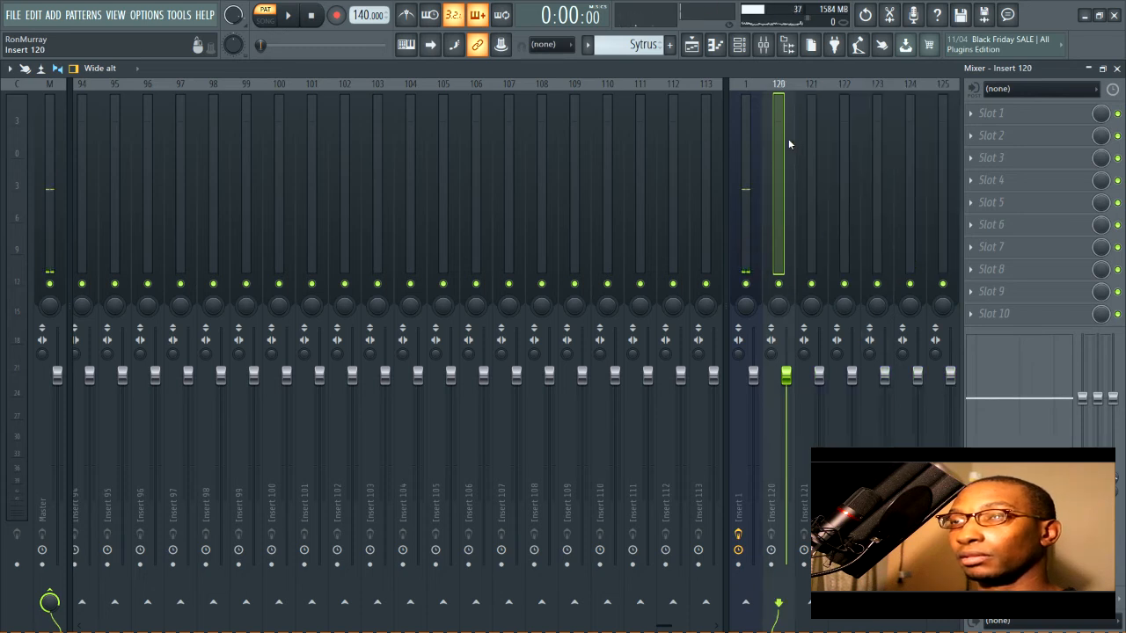
pyautogui.click(948, 128)
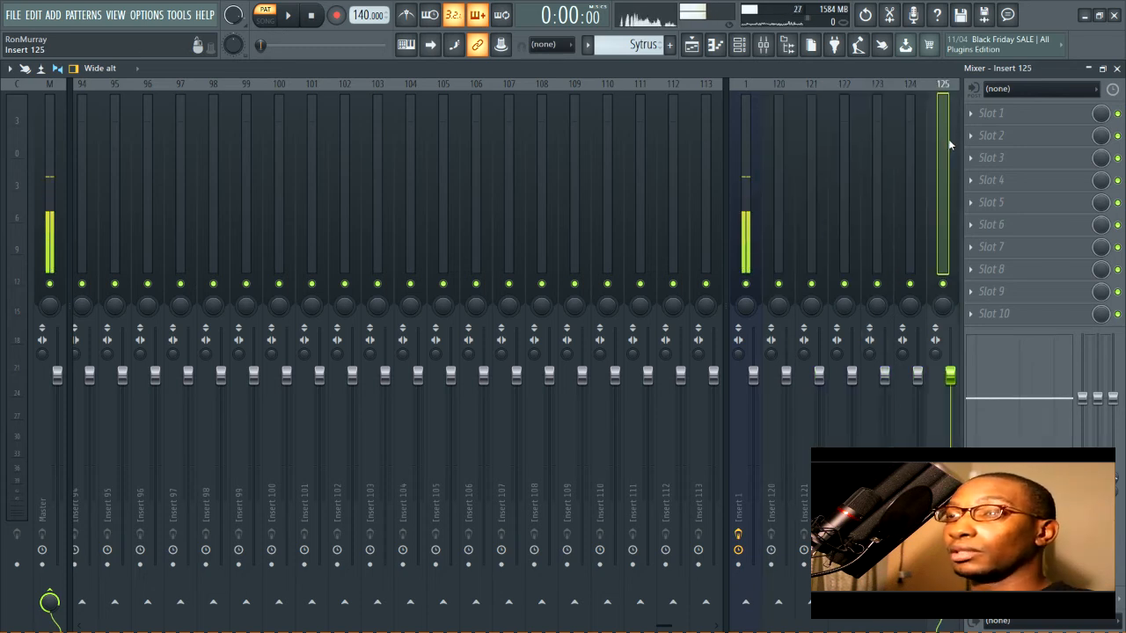
pyautogui.press('Right')
pyautogui.press('Right')
pyautogui.press('Right')
pyautogui.press('Right')
pyautogui.press('Right')
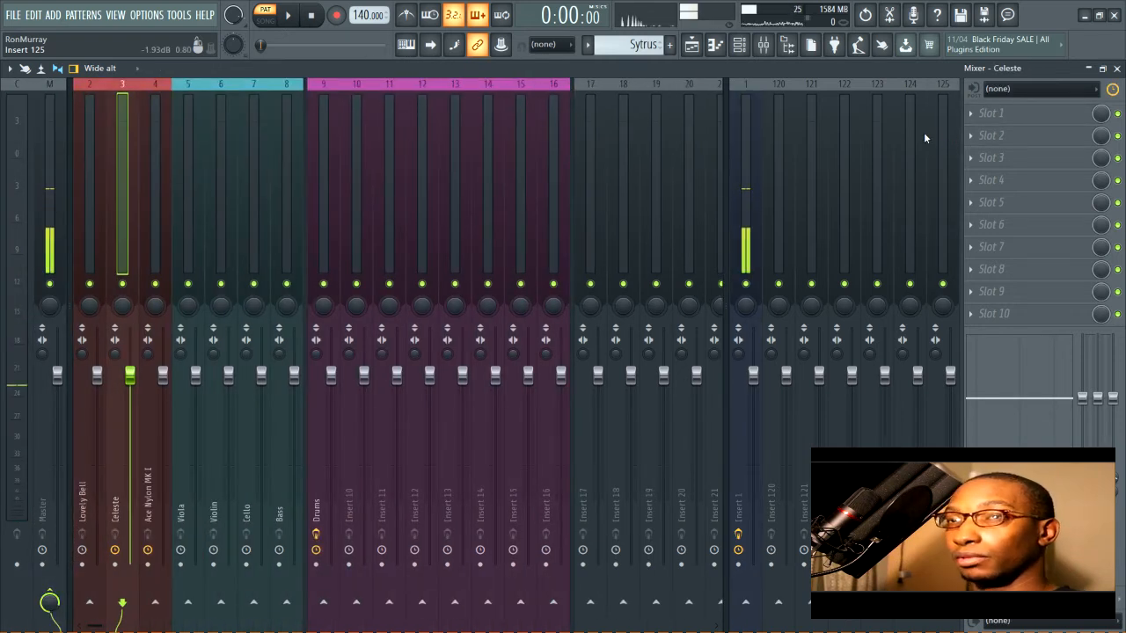
pyautogui.click(89, 139)
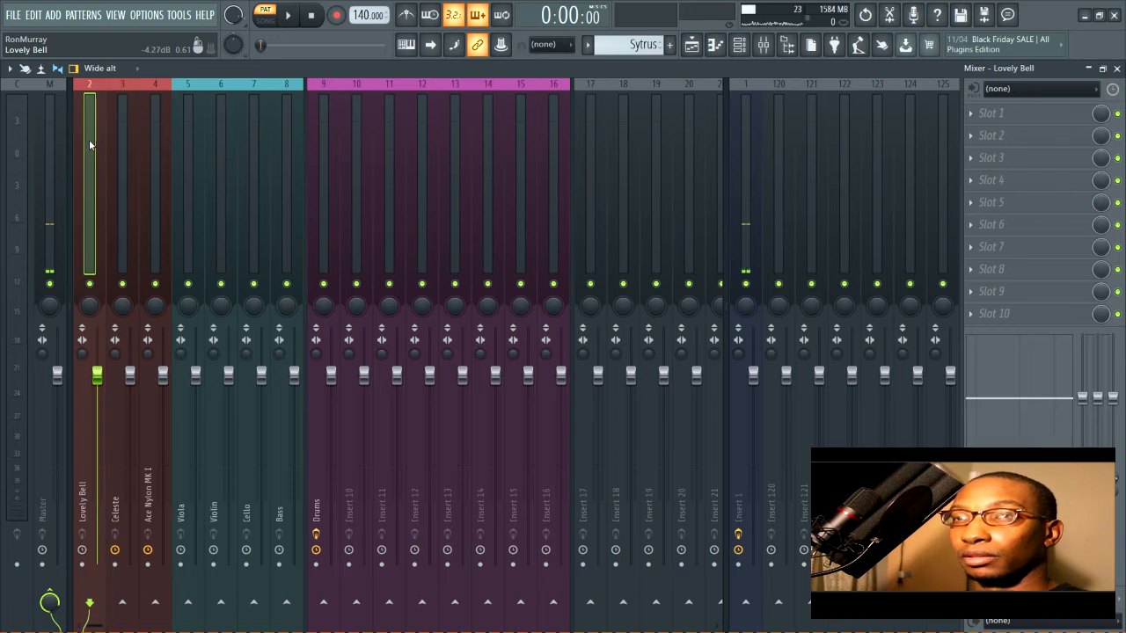
pyautogui.click(153, 139)
pyautogui.keyDown('ctrl'); pyautogui.click(90, 149); pyautogui.keyUp('ctrl')
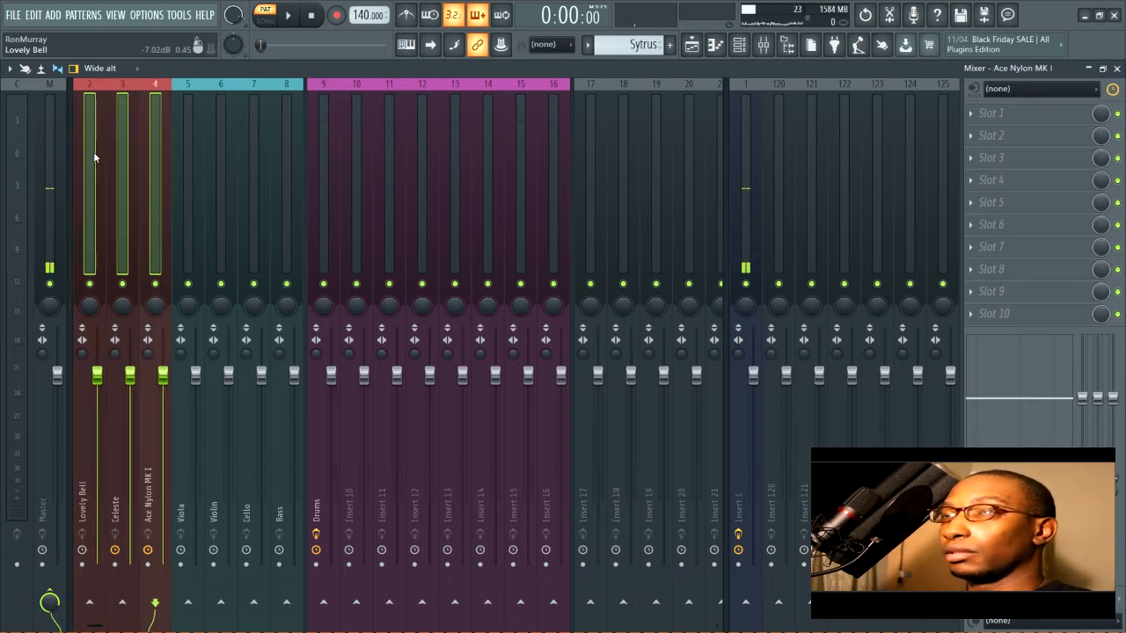
pyautogui.rightClick(746, 604)
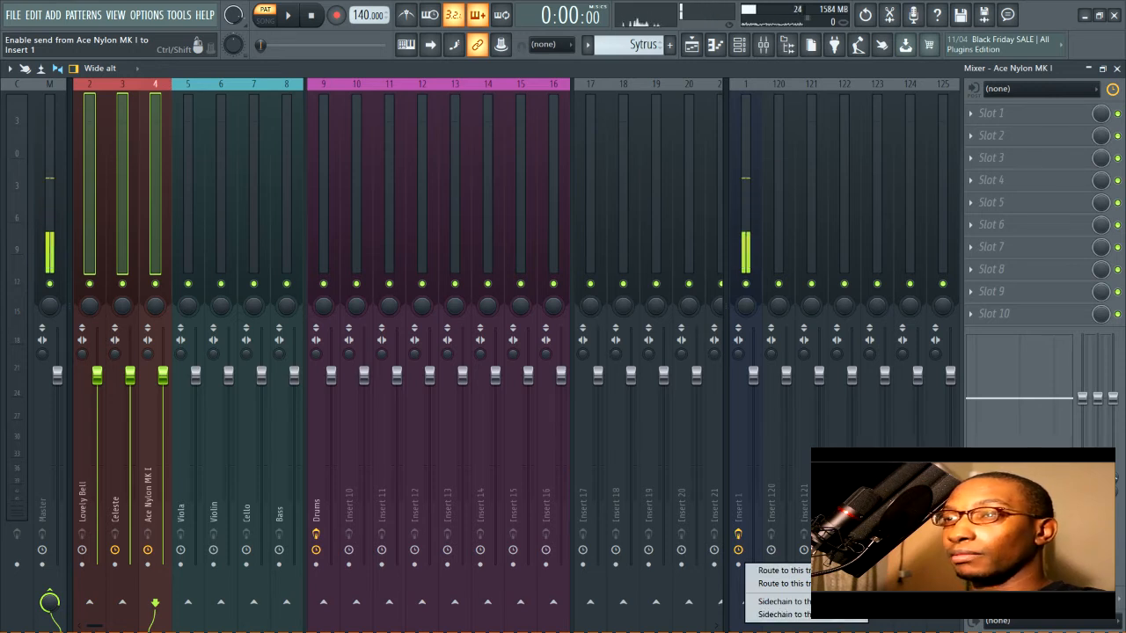
pyautogui.click(102, 173)
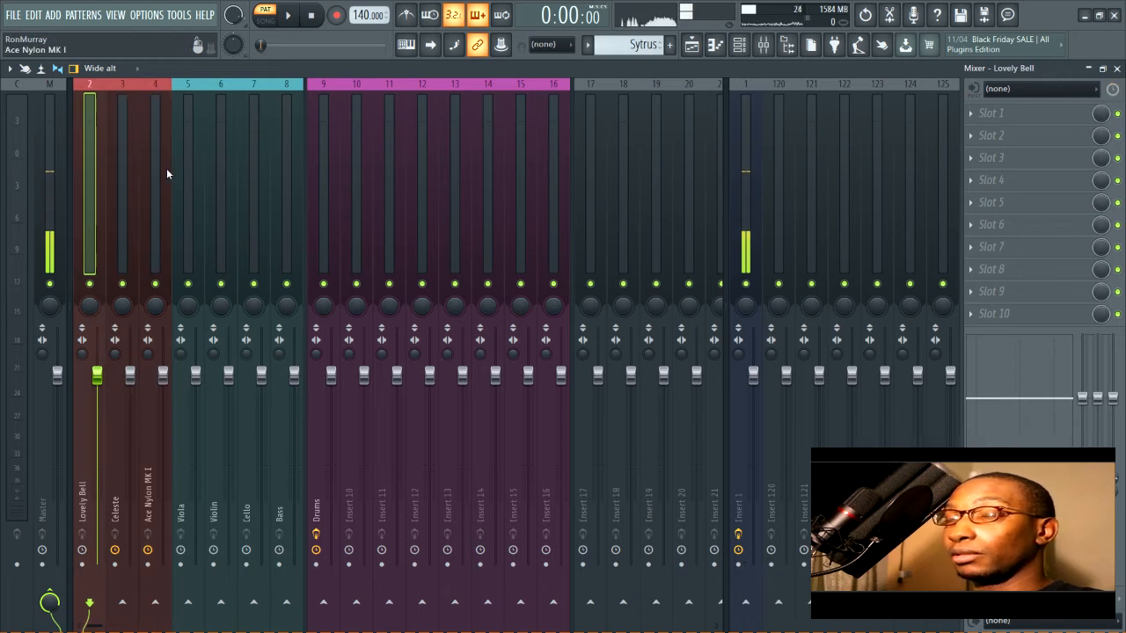
# Select the Lovely Bell, Celeste and Ace Nylon MK I inserts and route them only to docked Insert 1.
pyautogui.moveTo(153, 174); pyautogui.dragTo(97, 181)
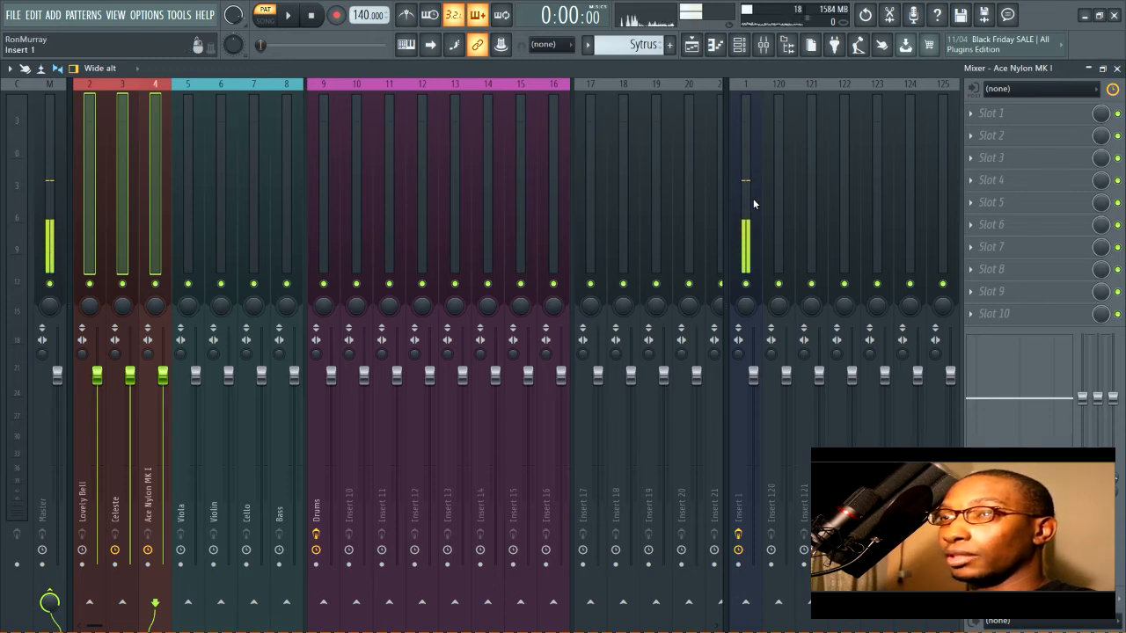
pyautogui.click(746, 605)
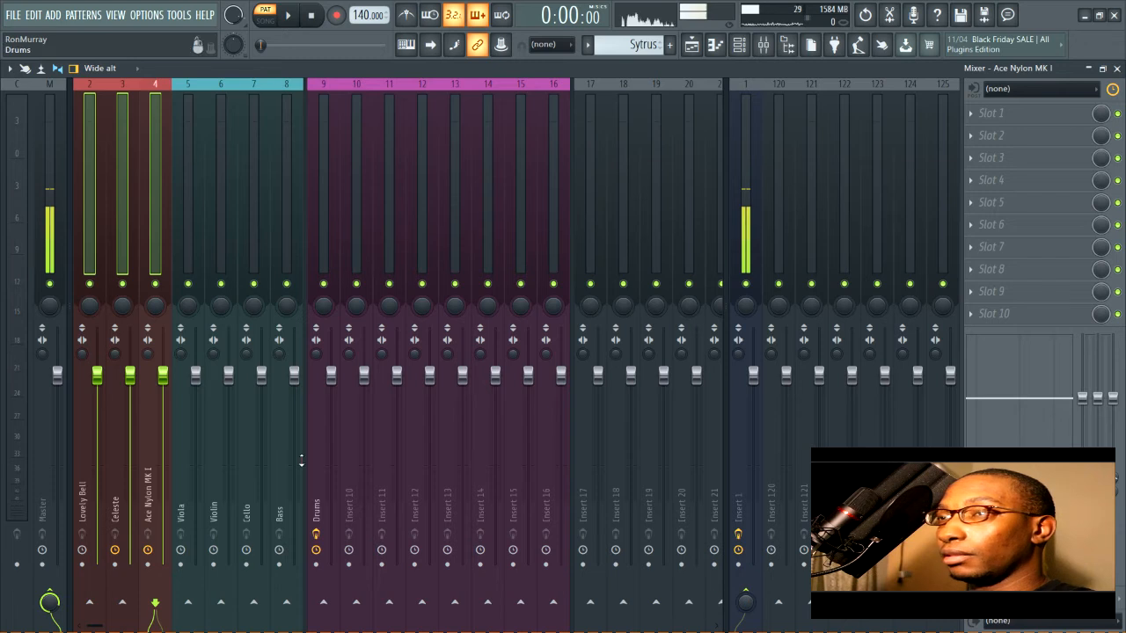
pyautogui.click(748, 595)
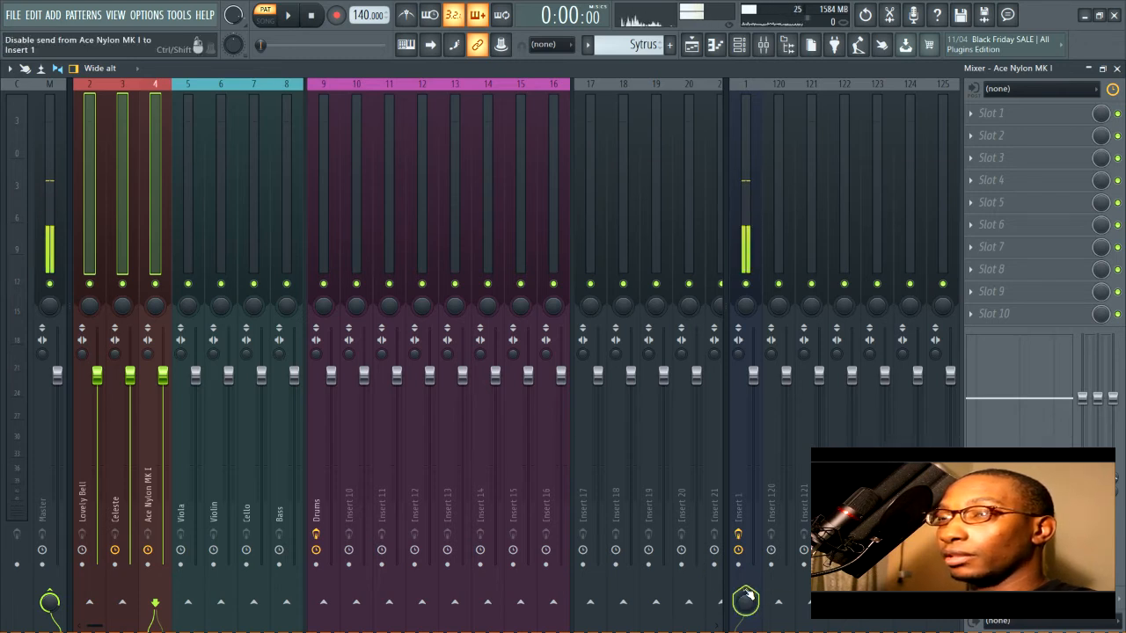
pyautogui.keyDown('shift'); pyautogui.click(749, 594); pyautogui.keyUp('shift')
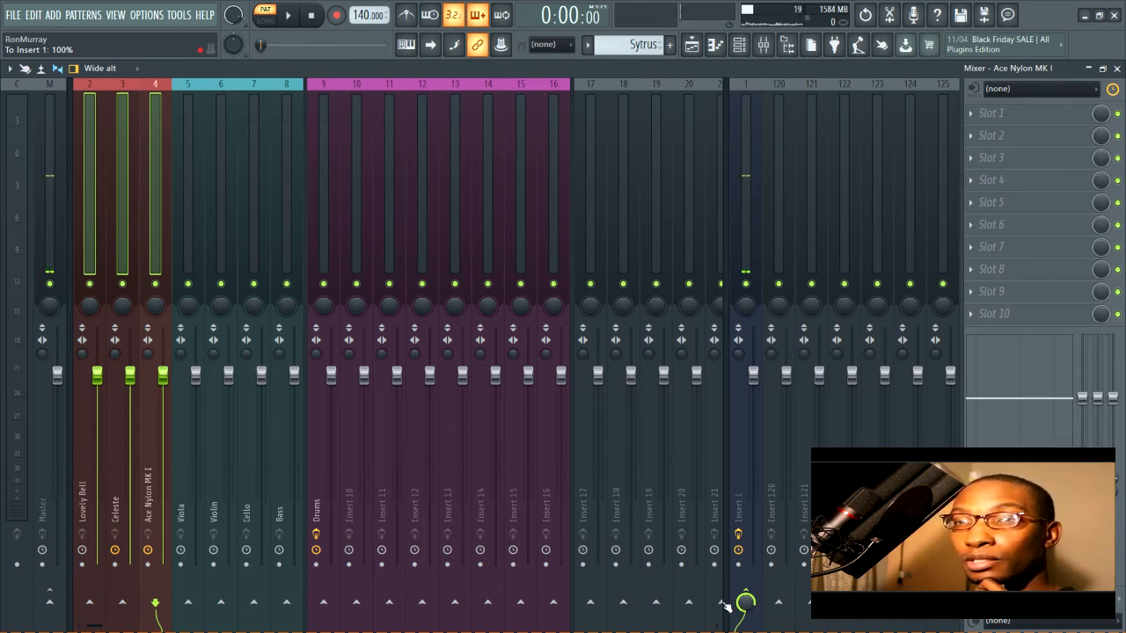
# Check the output routing of the Lovely Bell, Celeste and Ace Nylon MK I inserts one by one.
pyautogui.click(86, 134)
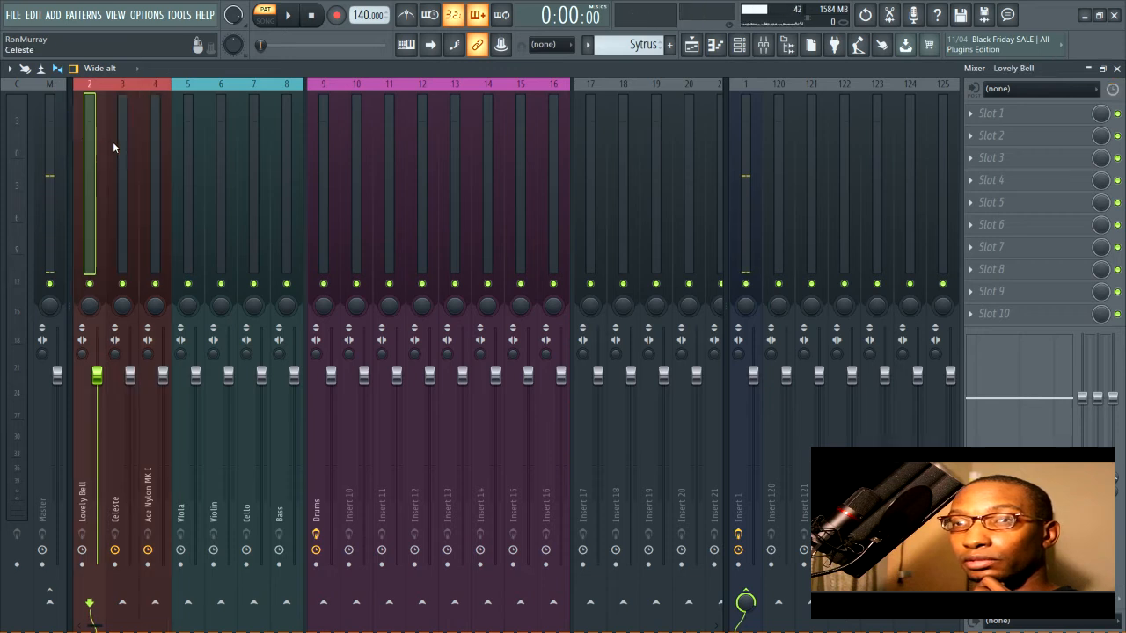
pyautogui.click(117, 144)
pyautogui.click(152, 152)
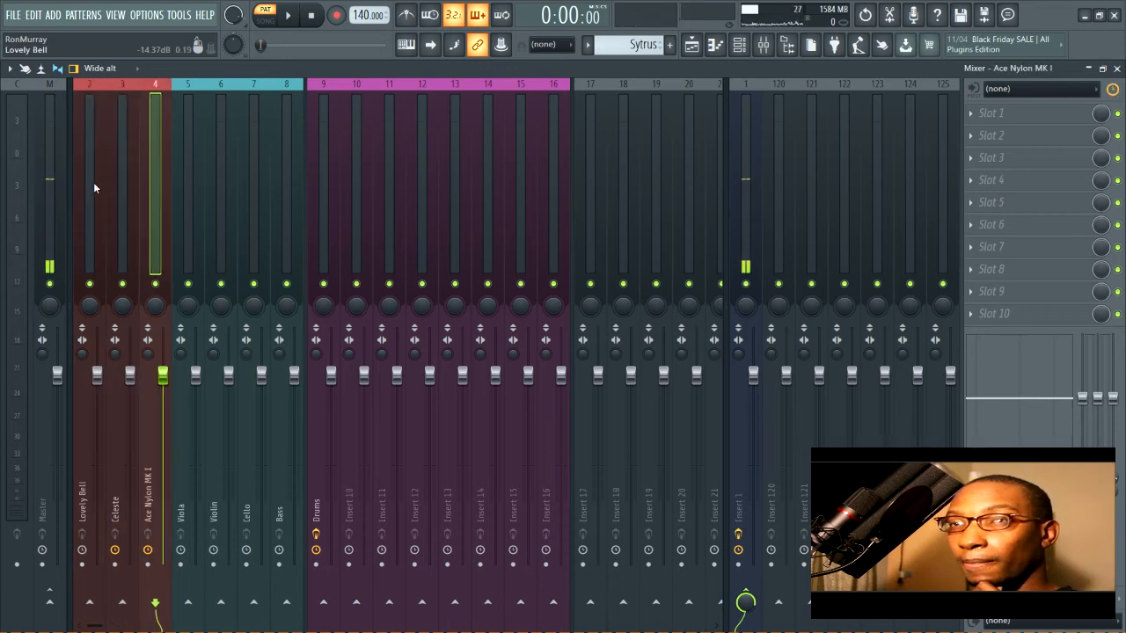
pyautogui.click(93, 183)
pyautogui.click(122, 183)
pyautogui.click(151, 186)
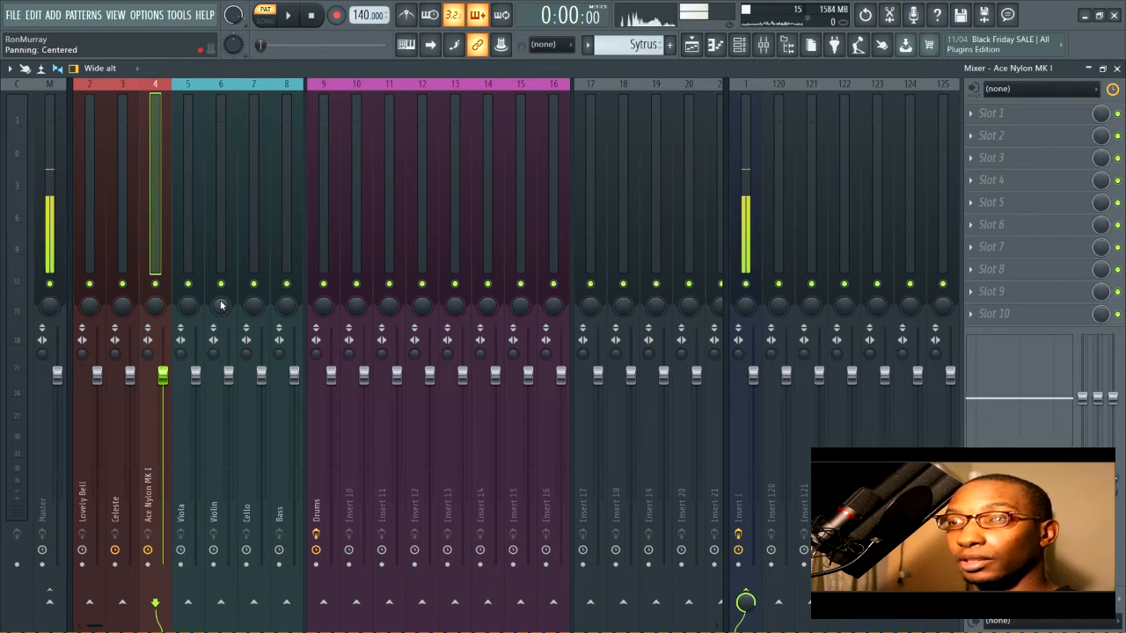
# Select the Lovely Bell, Celeste and Ace Nylon MK I inserts and route them only to docked Insert 120.
pyautogui.moveTo(87, 200); pyautogui.dragTo(140, 195)
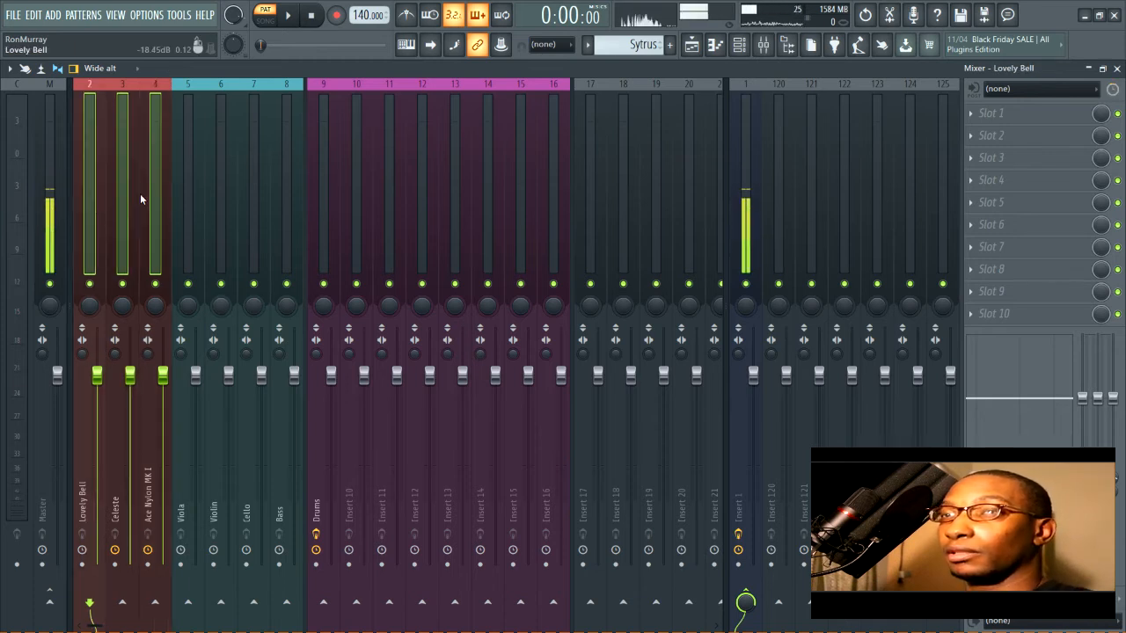
pyautogui.click(780, 604)
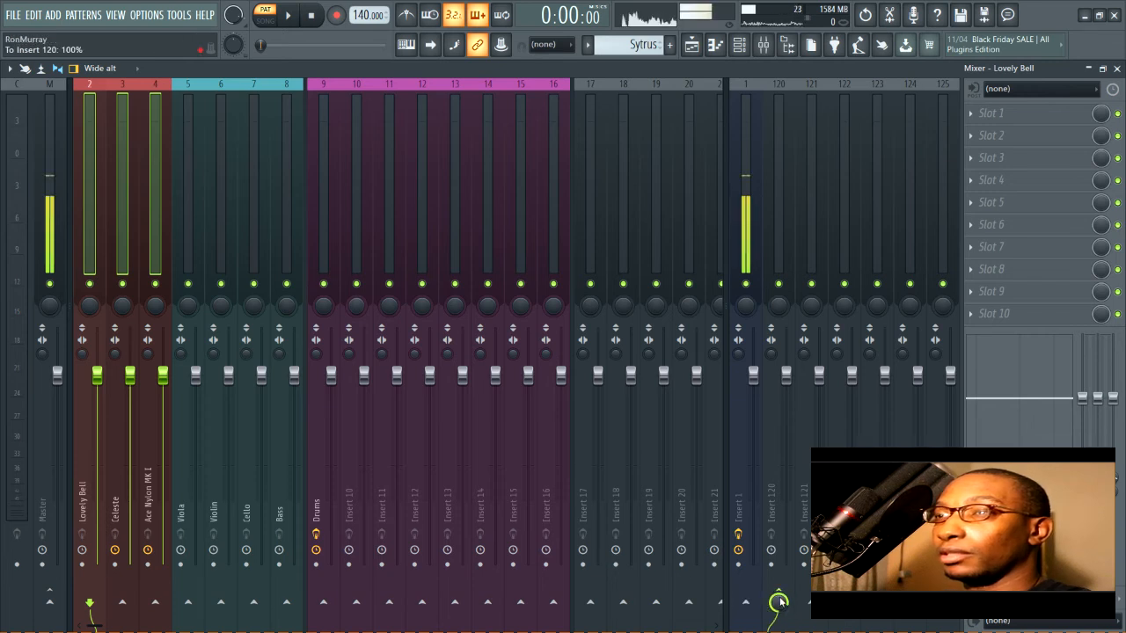
# Rename docked Insert 1 to "My Voice" and color it yellow.
pyautogui.middleClick(743, 153)
pyautogui.click(893, 459)
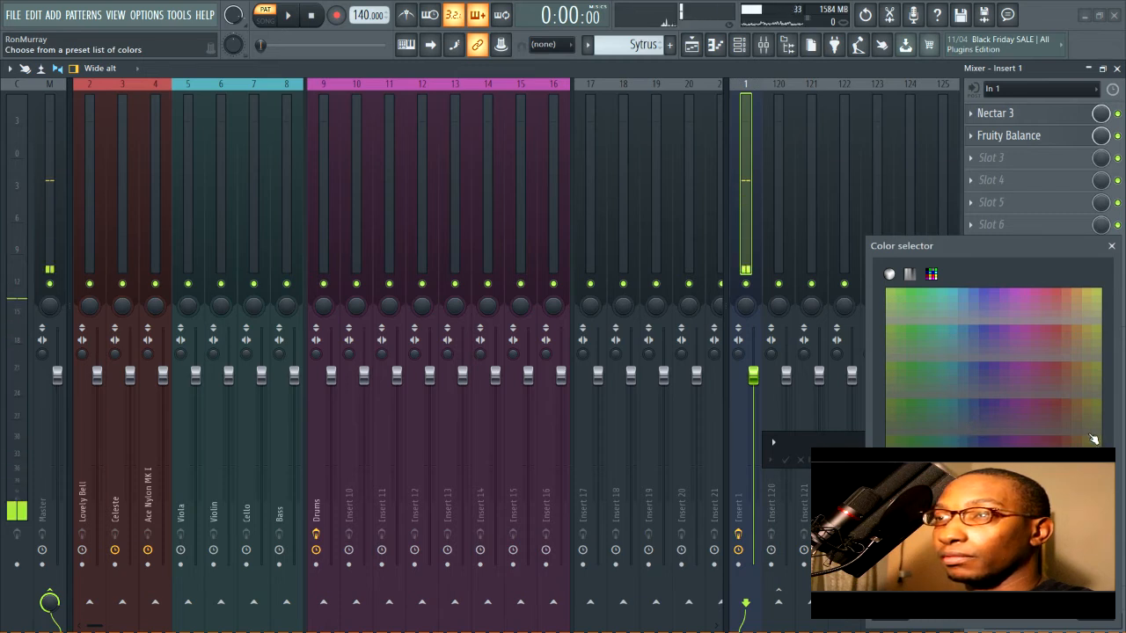
pyautogui.click(1097, 302)
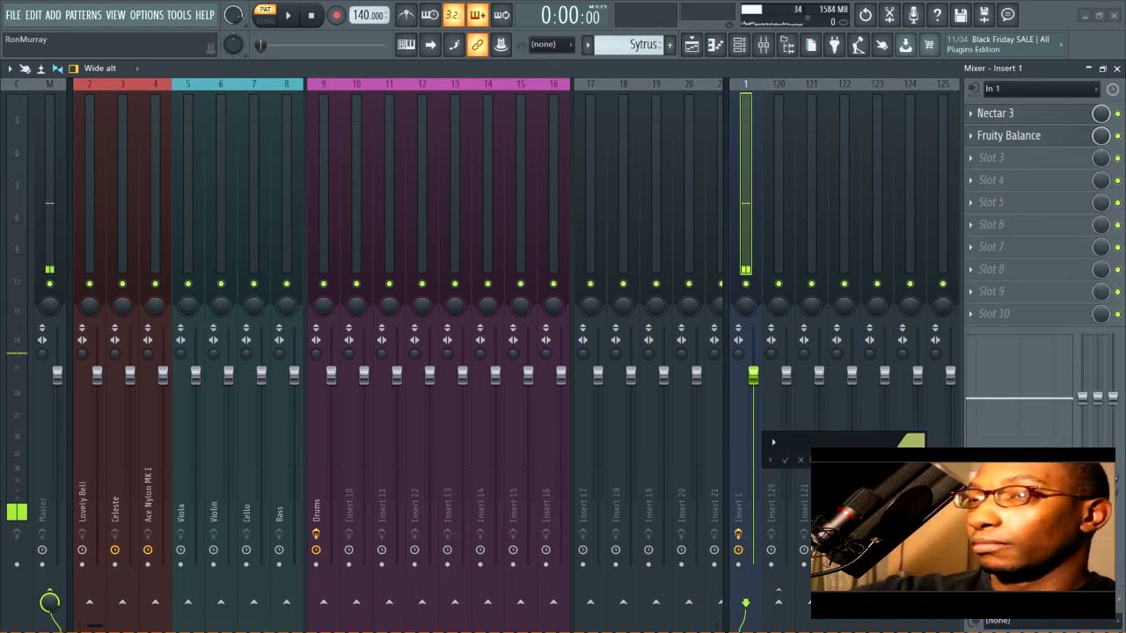
pyautogui.write('Mh')
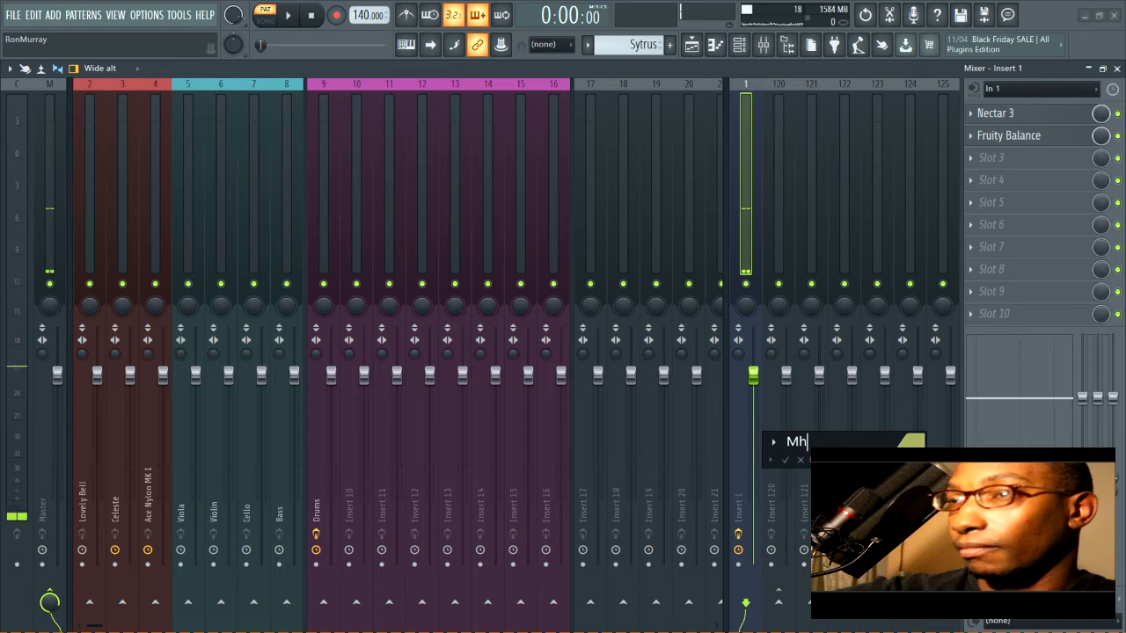
pyautogui.press('BackSpace')
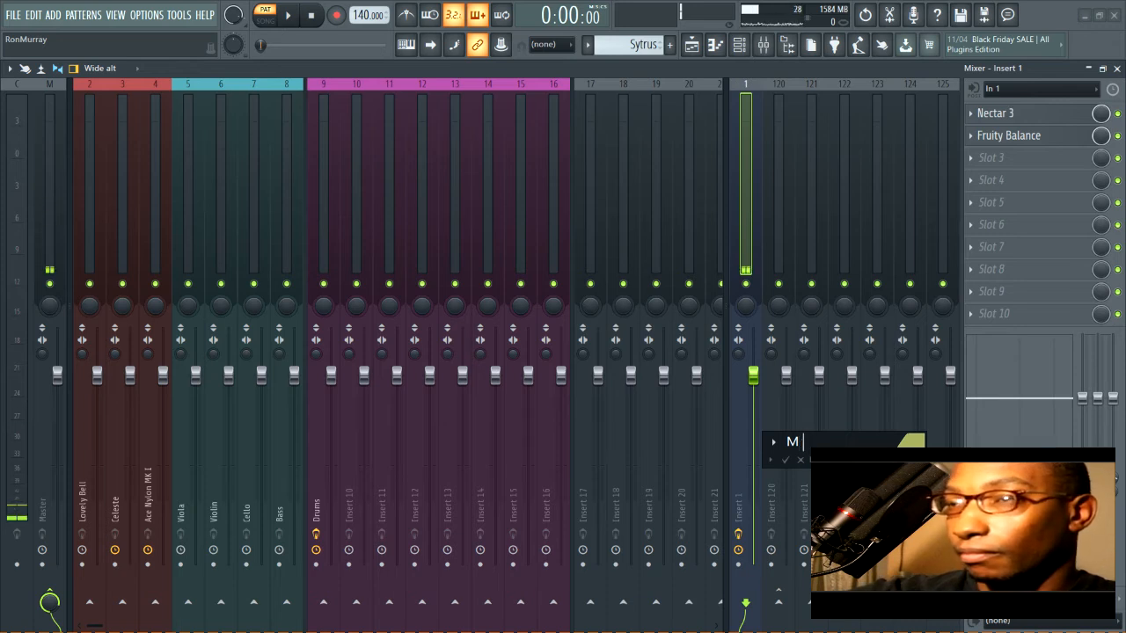
pyautogui.write('h')
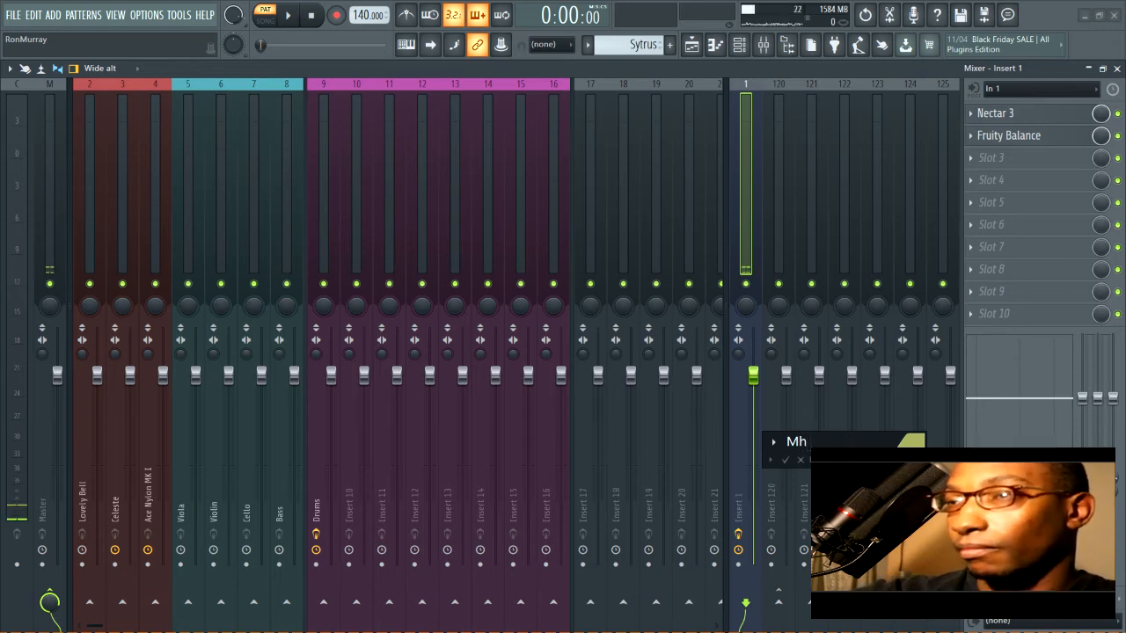
pyautogui.press('BackSpace')
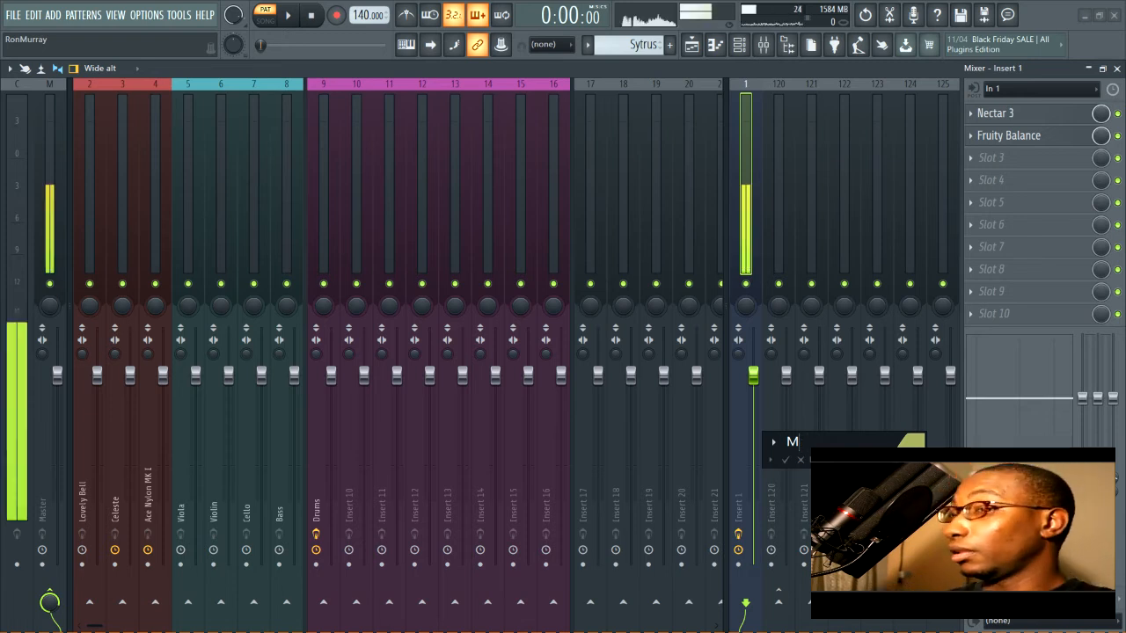
pyautogui.write('y')
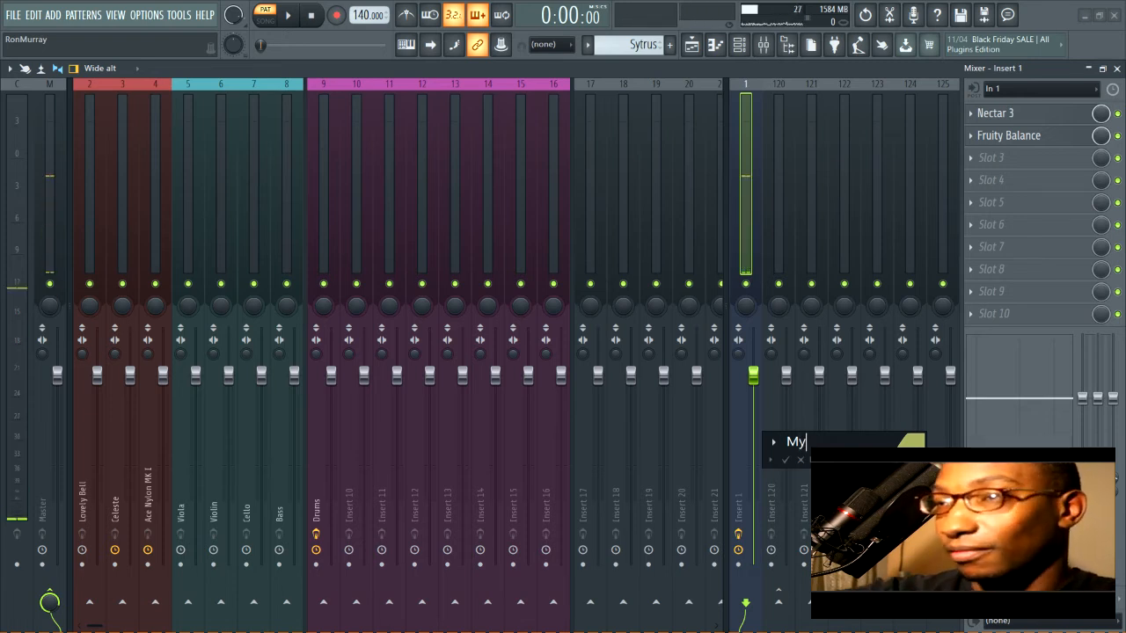
pyautogui.write(' Voice')
pyautogui.press('Return')
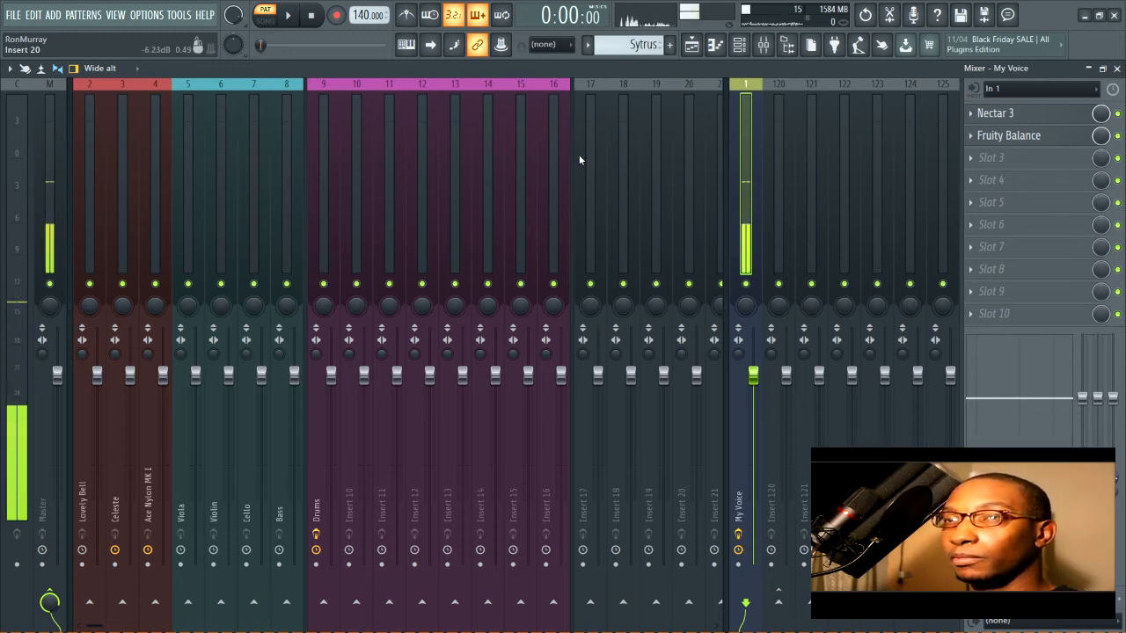
# Inspect the routing of each of the three red instrument inserts toward docked Insert 120.
pyautogui.click(89, 168)
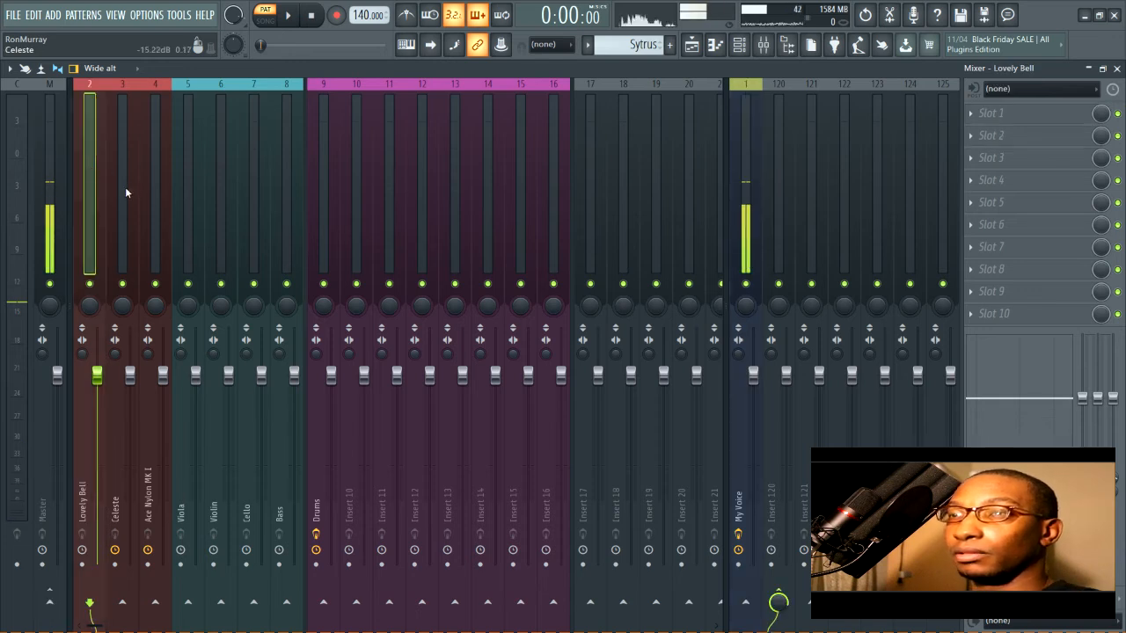
pyautogui.click(121, 188)
pyautogui.click(158, 183)
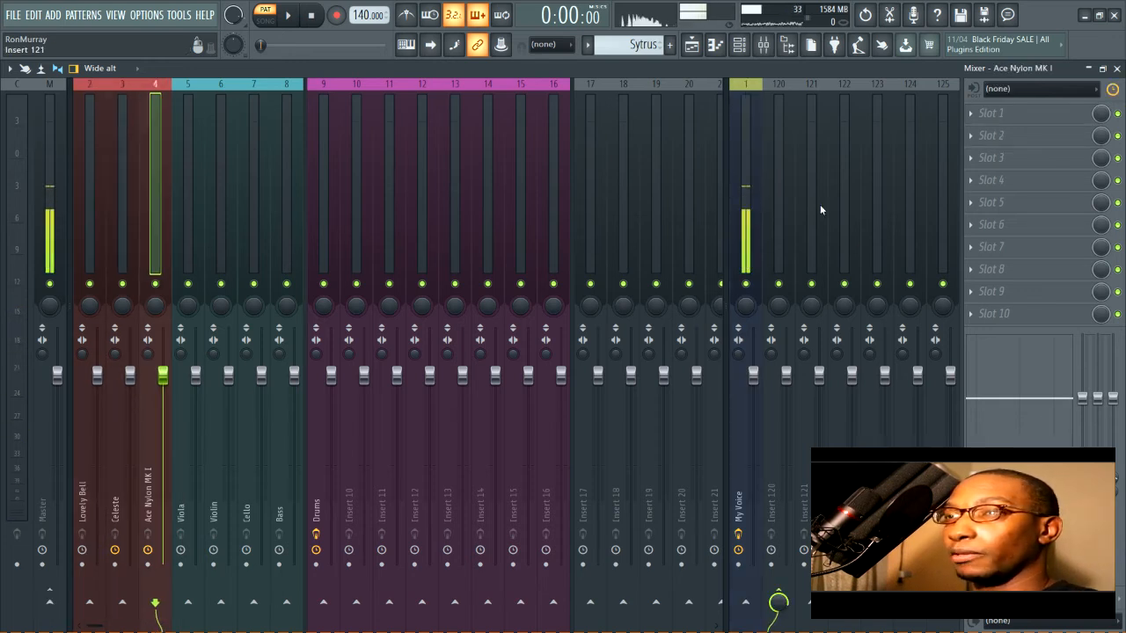
# Rename docked Insert 120 to "Bell Bus" and give it the same red color as the bell instrument inserts.
pyautogui.click(774, 127)
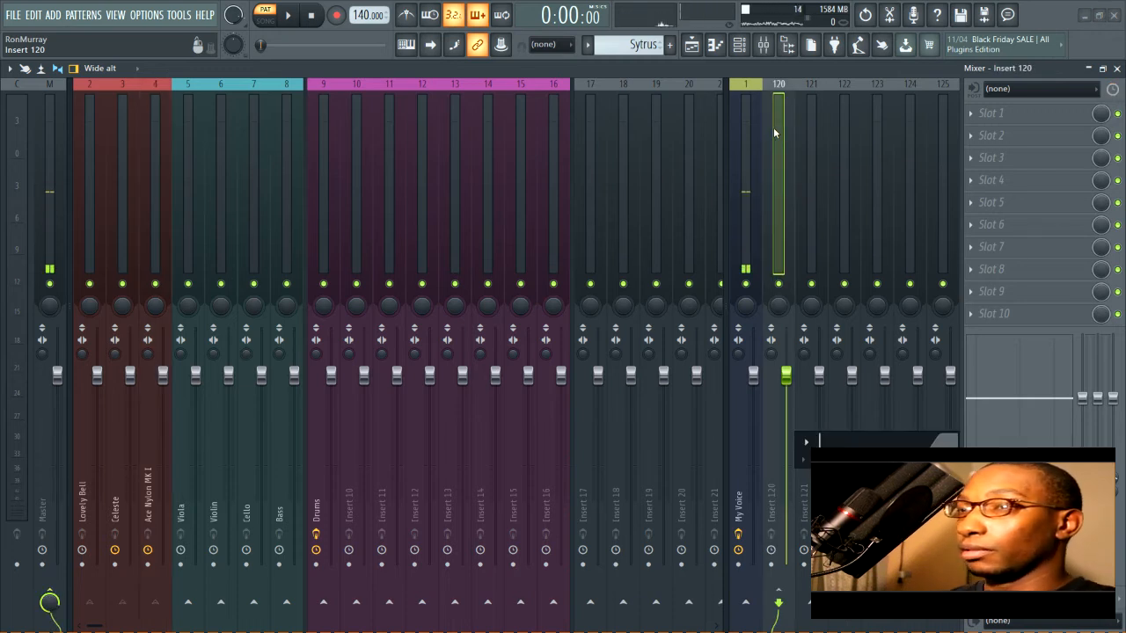
pyautogui.write('Bell ')
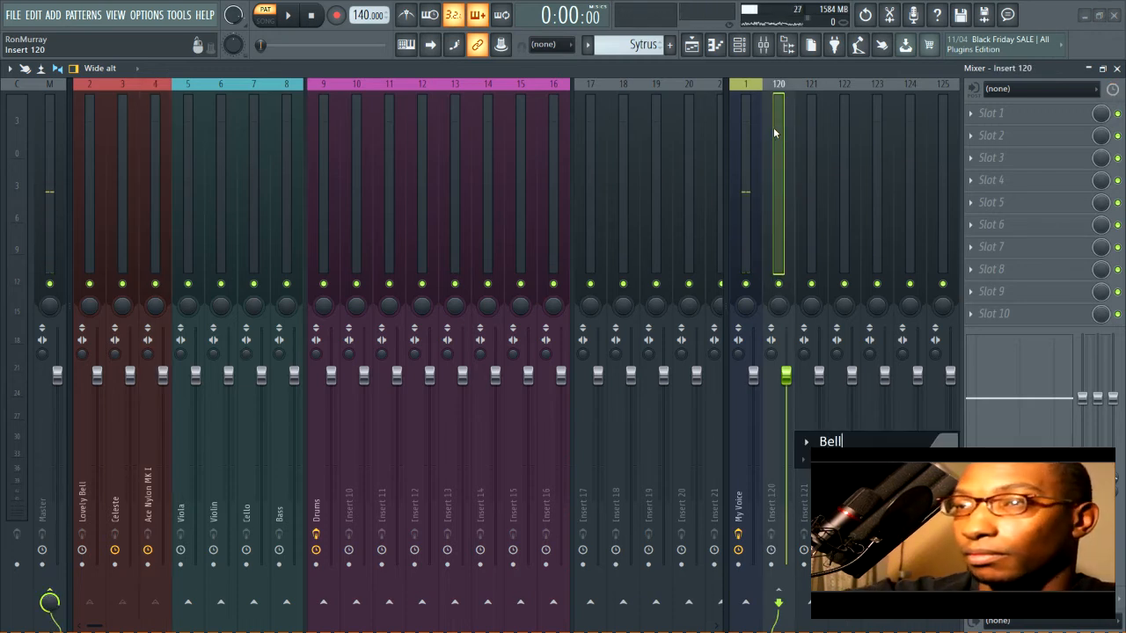
pyautogui.write('Bus')
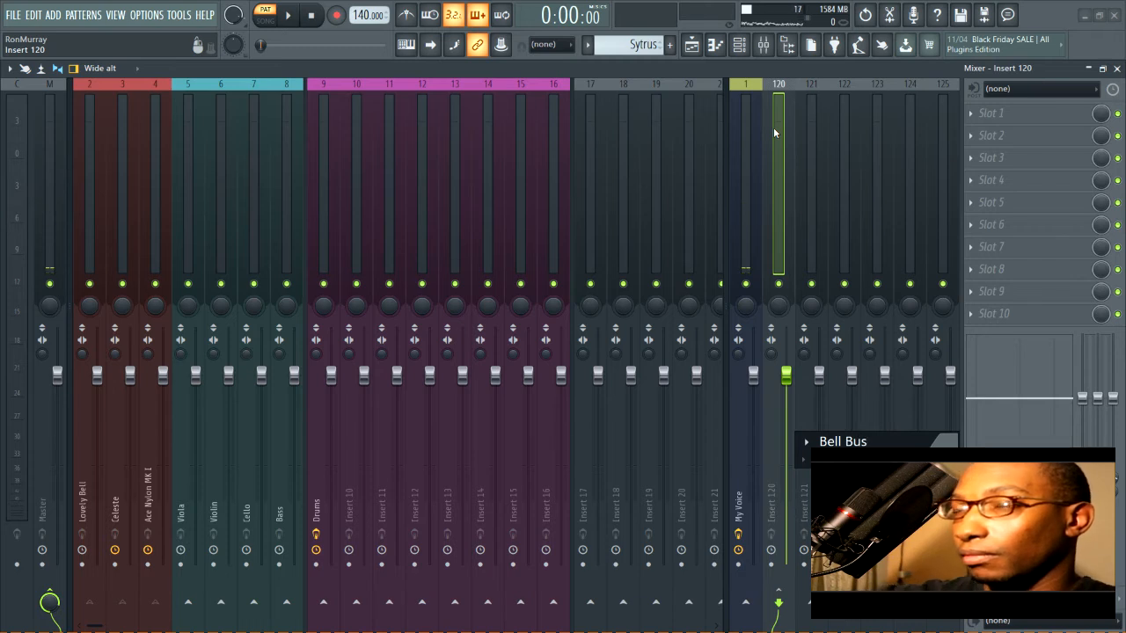
pyautogui.click(890, 460)
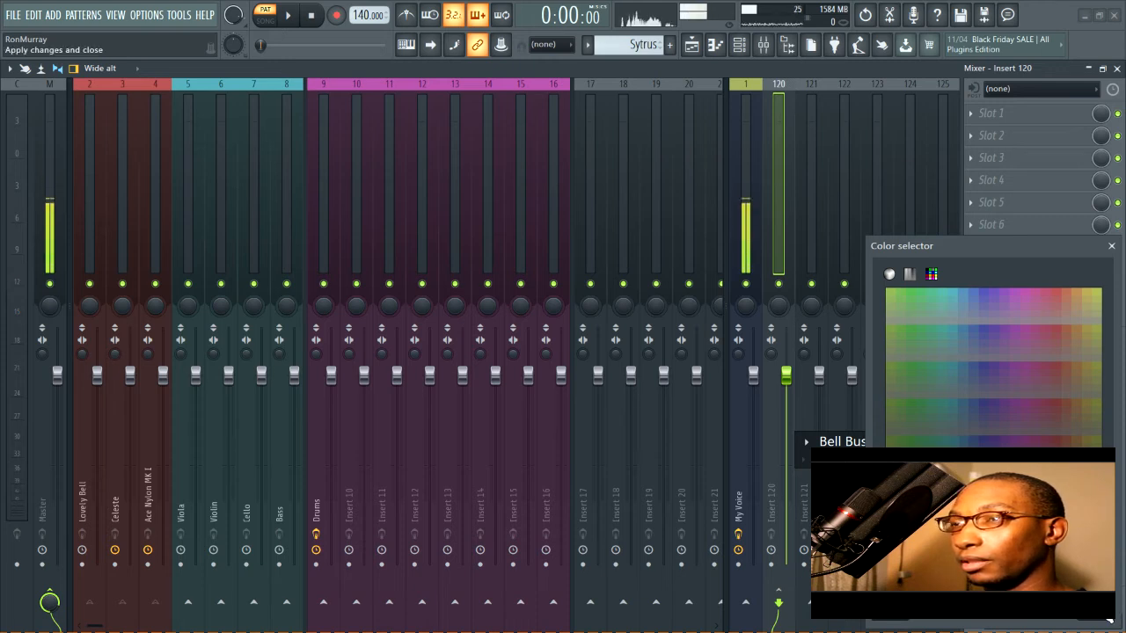
pyautogui.click(1096, 618)
pyautogui.press('Return')
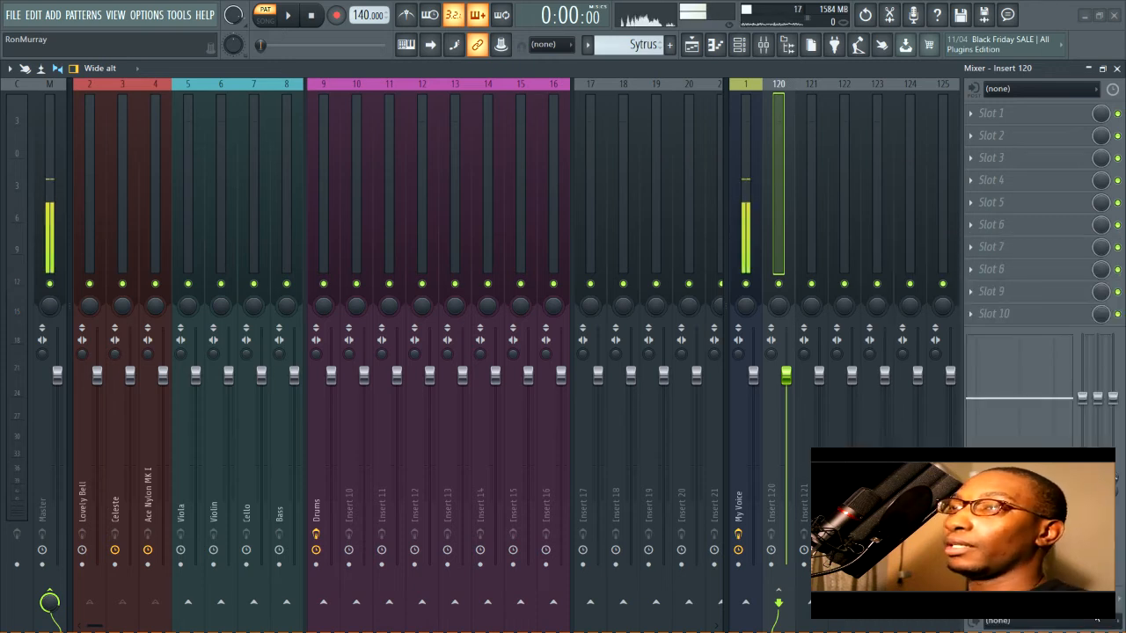
# Select the Viola, Violin, Cello and Bass inserts and route them only to docked Insert 121.
pyautogui.click(183, 195)
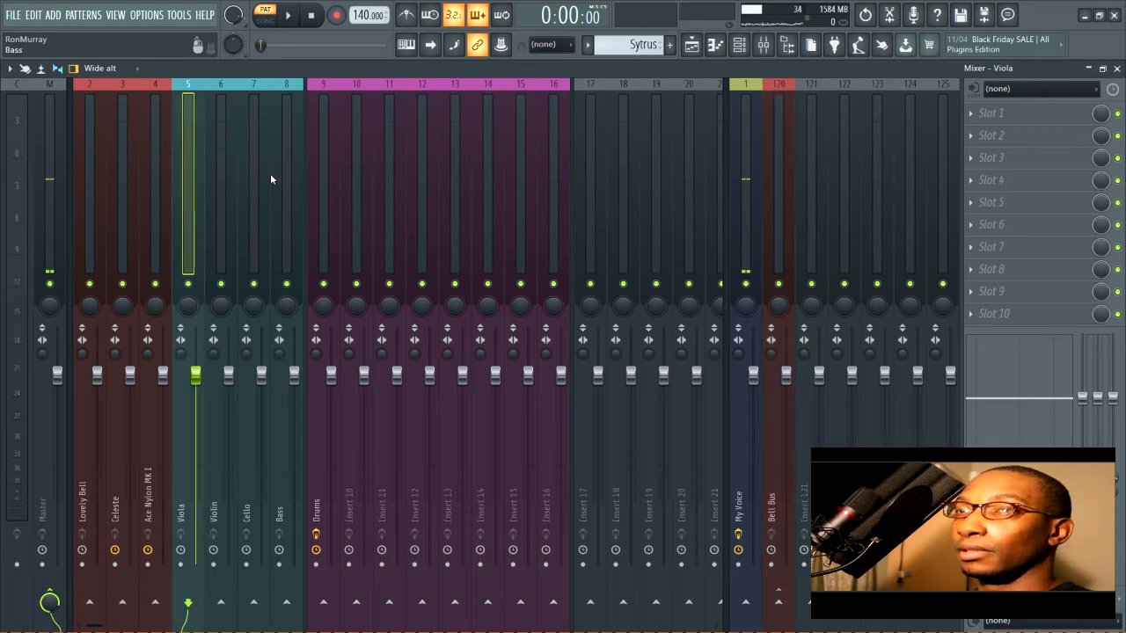
pyautogui.moveTo(285, 175); pyautogui.dragTo(196, 178)
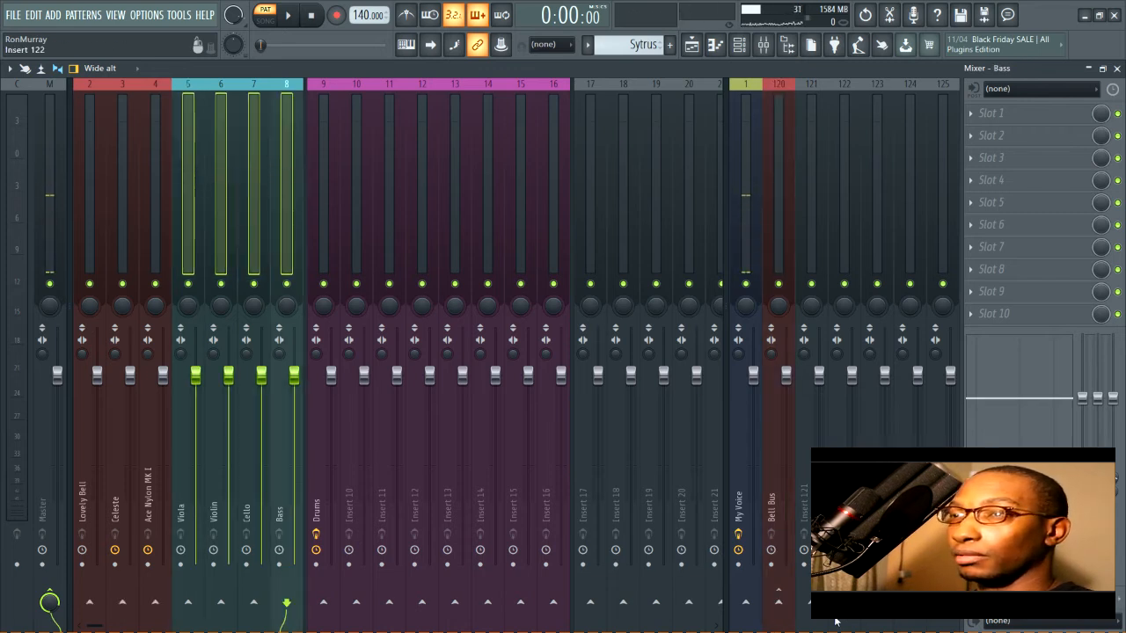
pyautogui.click(805, 604)
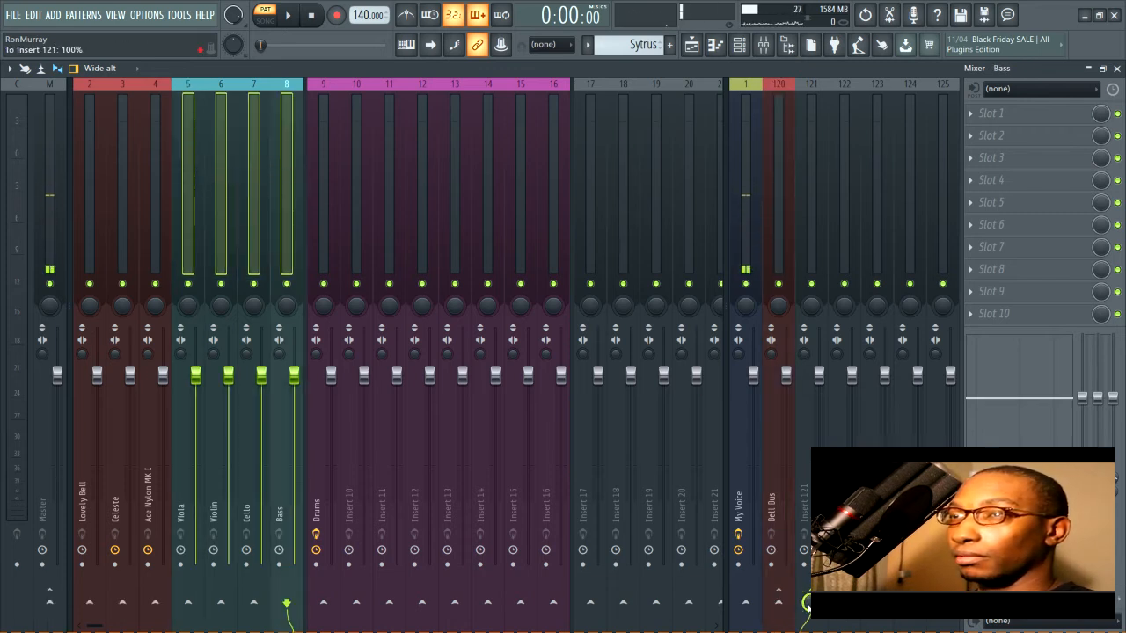
# Rename docked Insert 121 to "Orch Bus" and give it the same teal color as the string inserts.
pyautogui.click(808, 236)
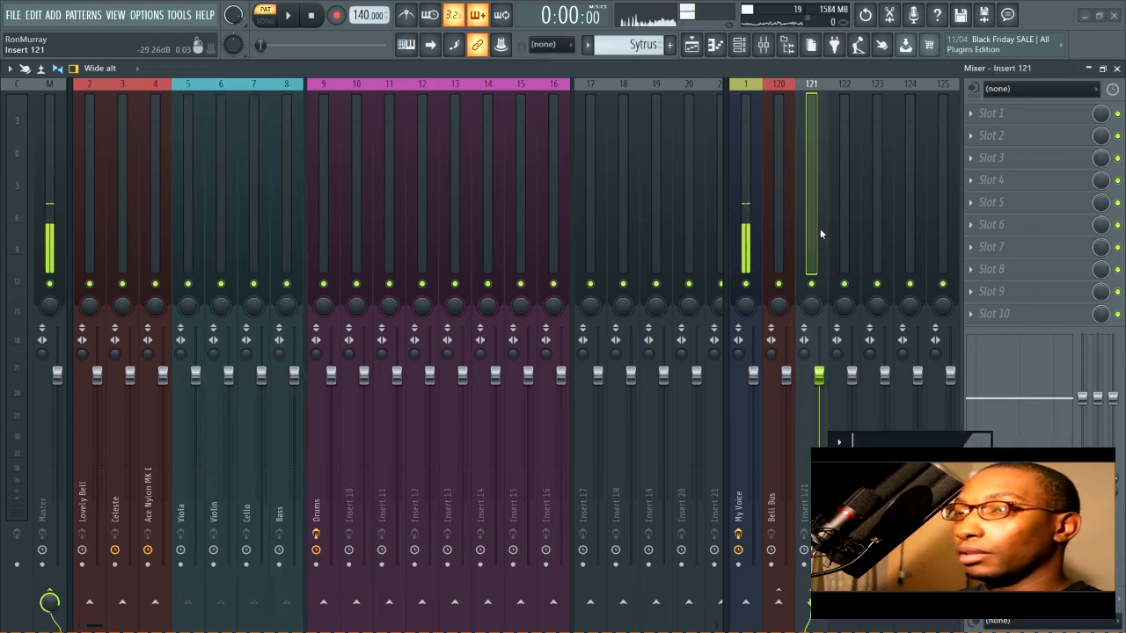
pyautogui.write('Orch Bus')
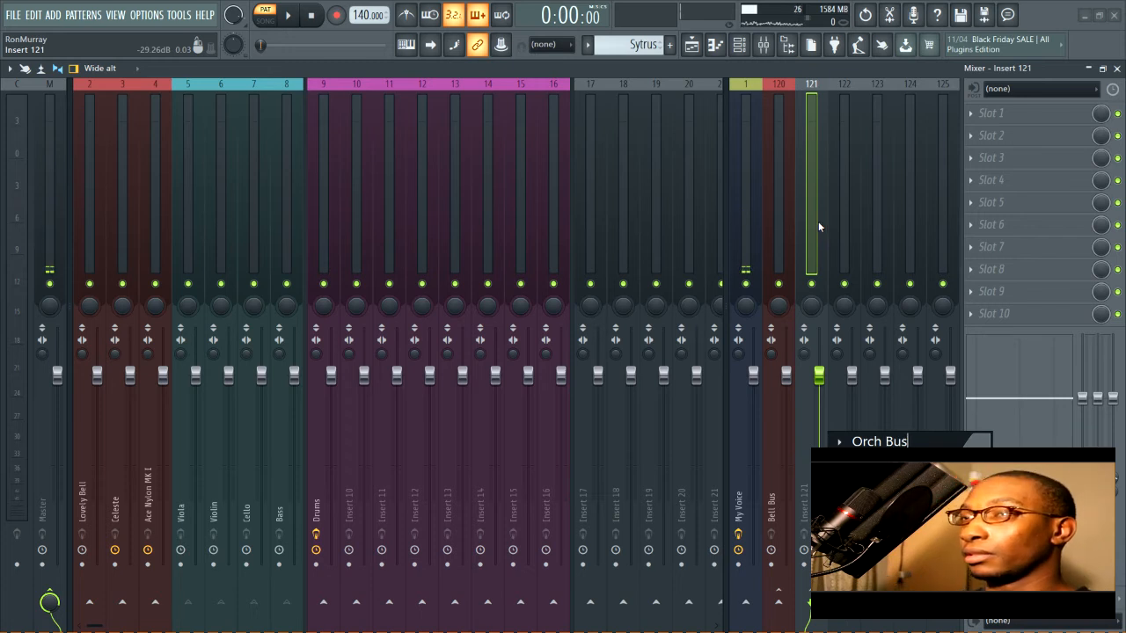
pyautogui.click(979, 445)
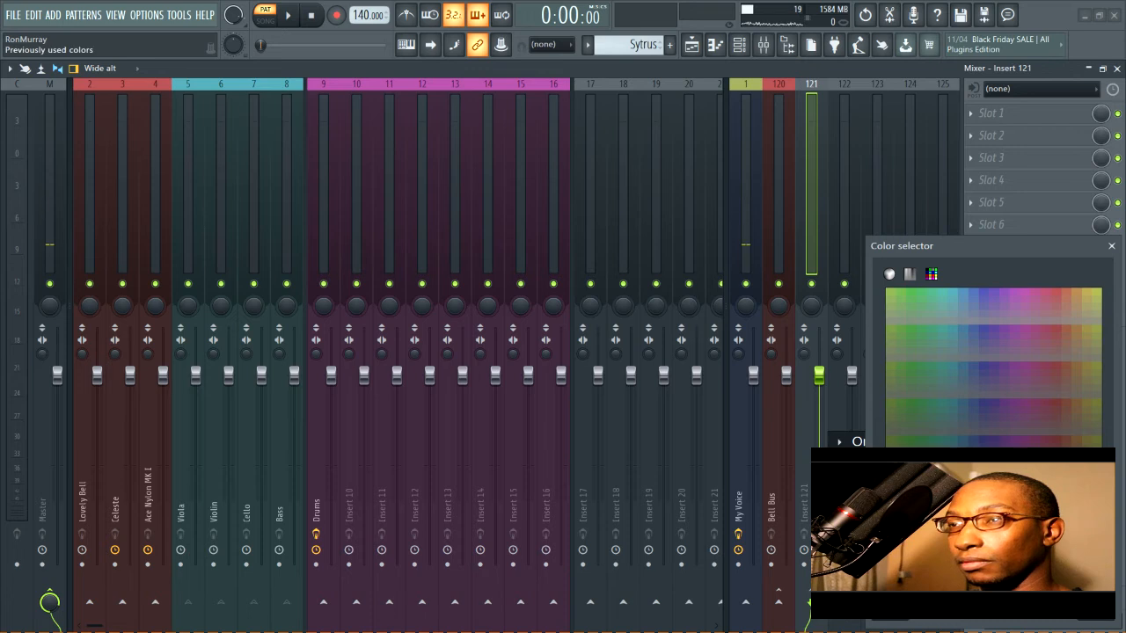
pyautogui.click(1098, 619)
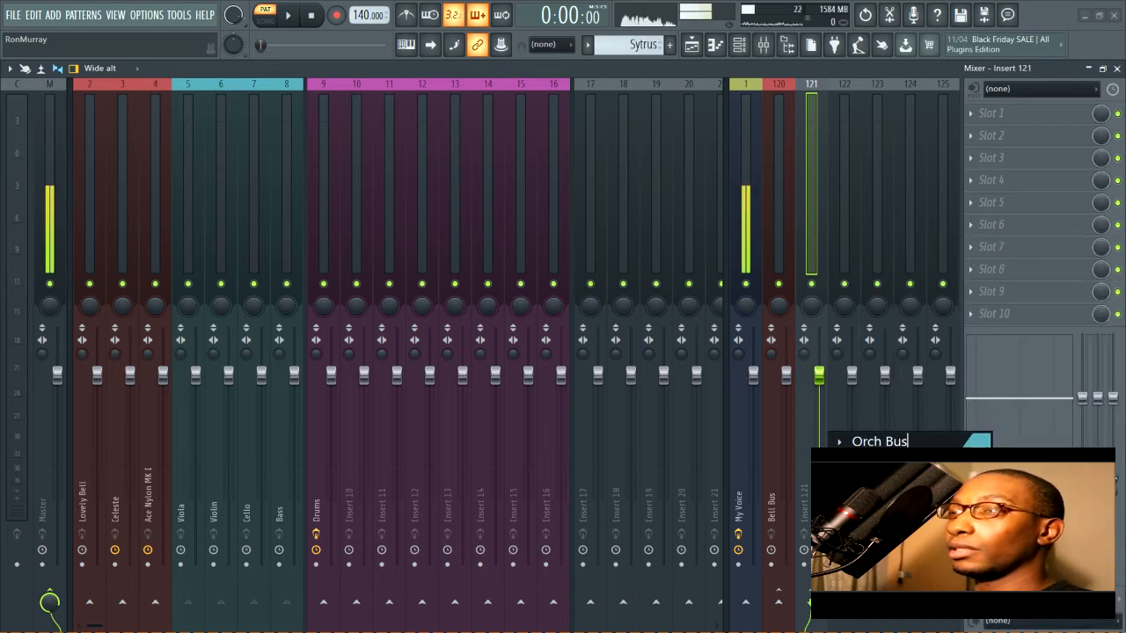
pyautogui.press('Return')
# Select the Drums insert through Insert 16 and route them only to docked Insert 122.
pyautogui.click(319, 179)
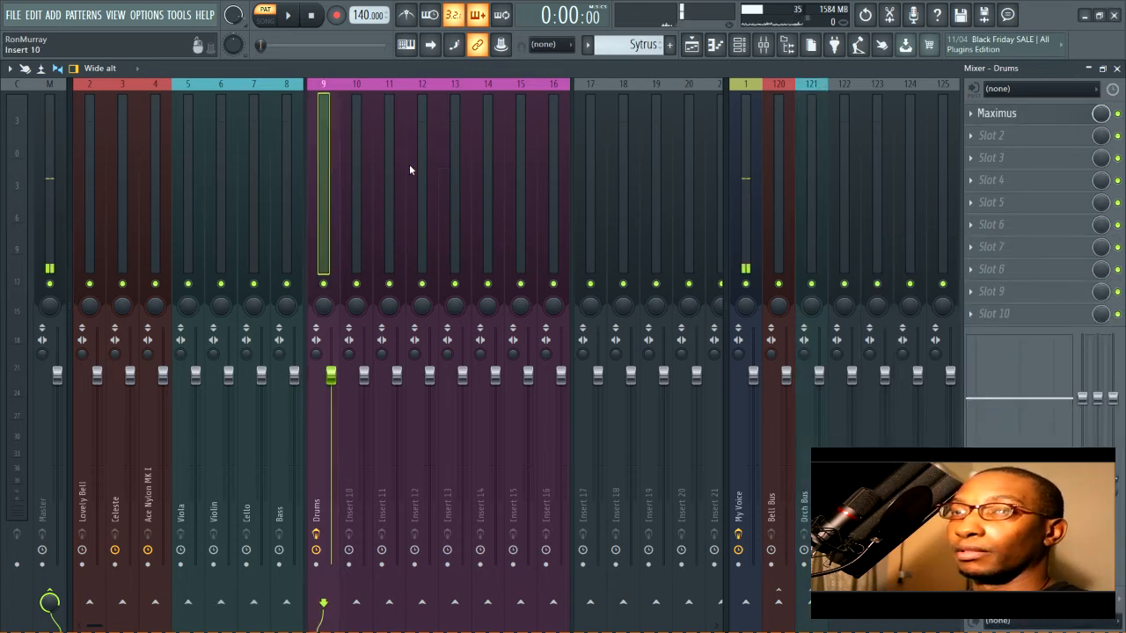
pyautogui.moveTo(536, 130); pyautogui.dragTo(328, 150)
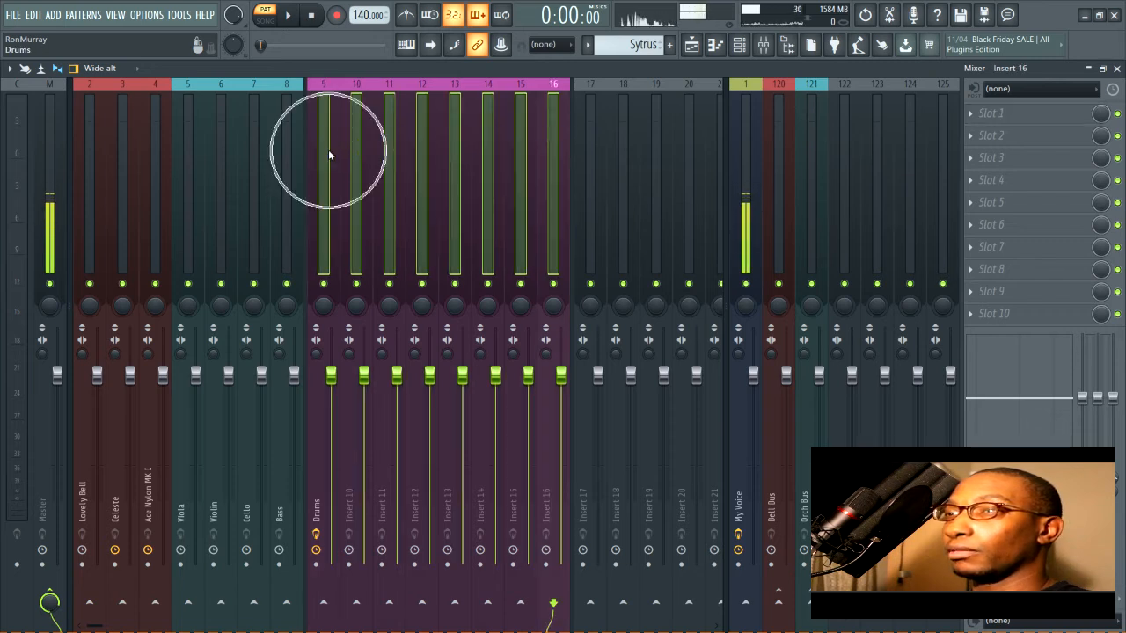
pyautogui.rightClick(845, 602)
pyautogui.click(871, 587)
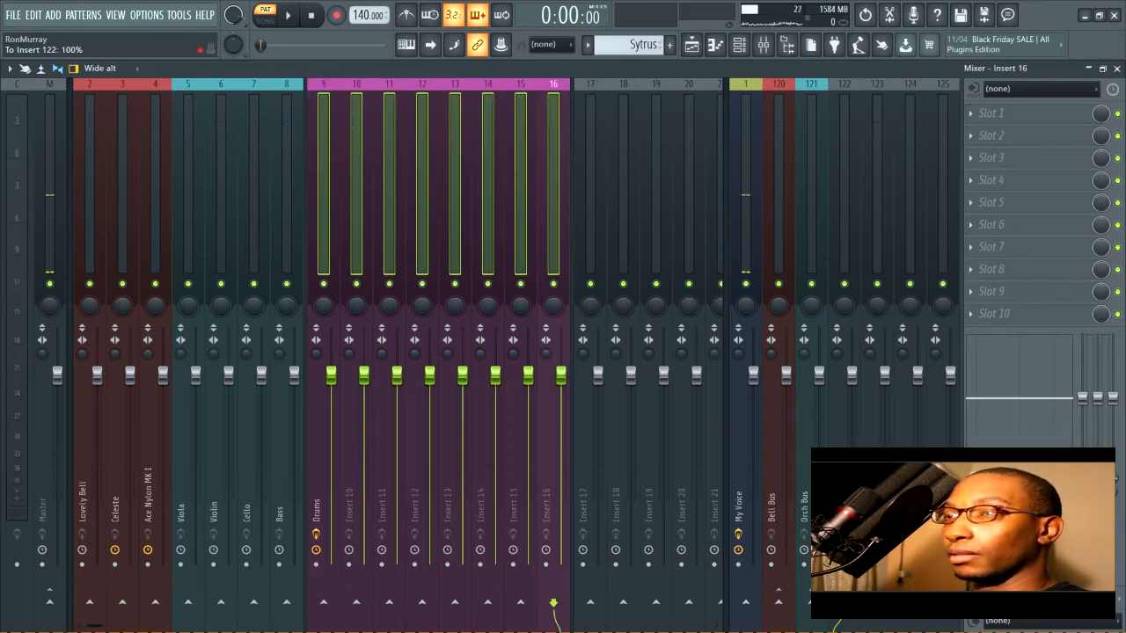
# Rename docked Insert 122 to "Drums" and give it the same magenta color as the drum inserts.
pyautogui.click(846, 158)
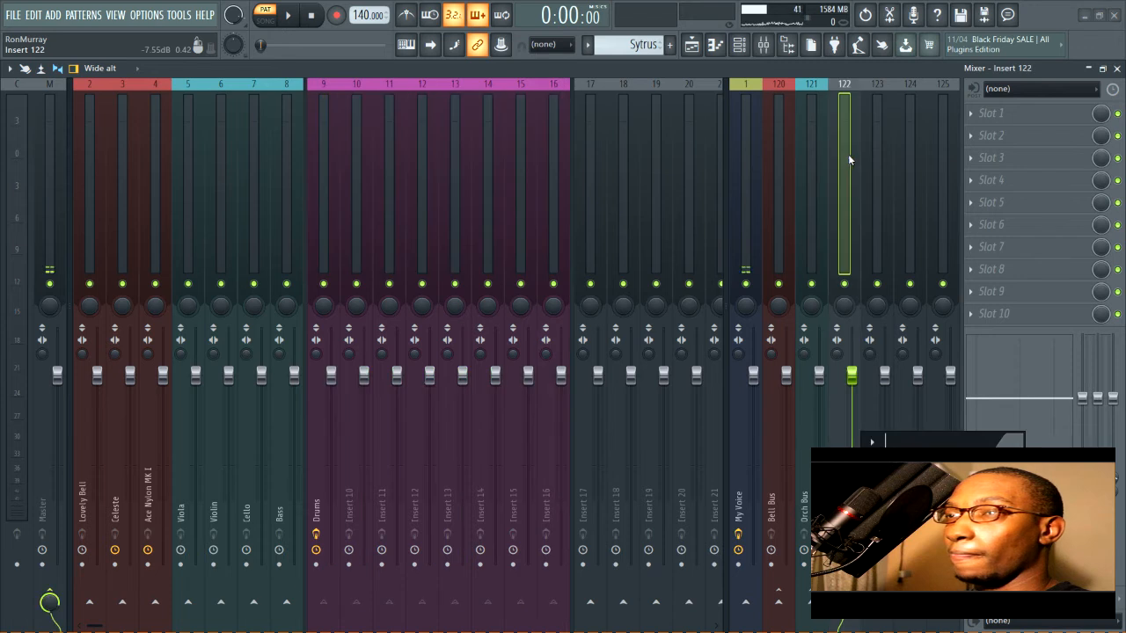
pyautogui.write('D')
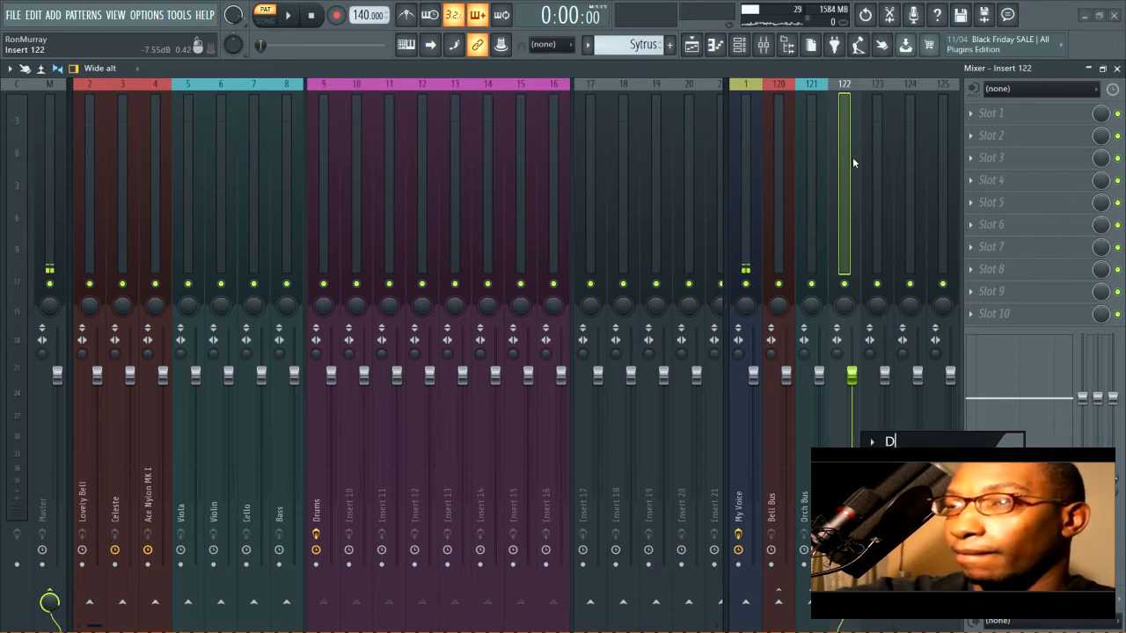
pyautogui.write('rums')
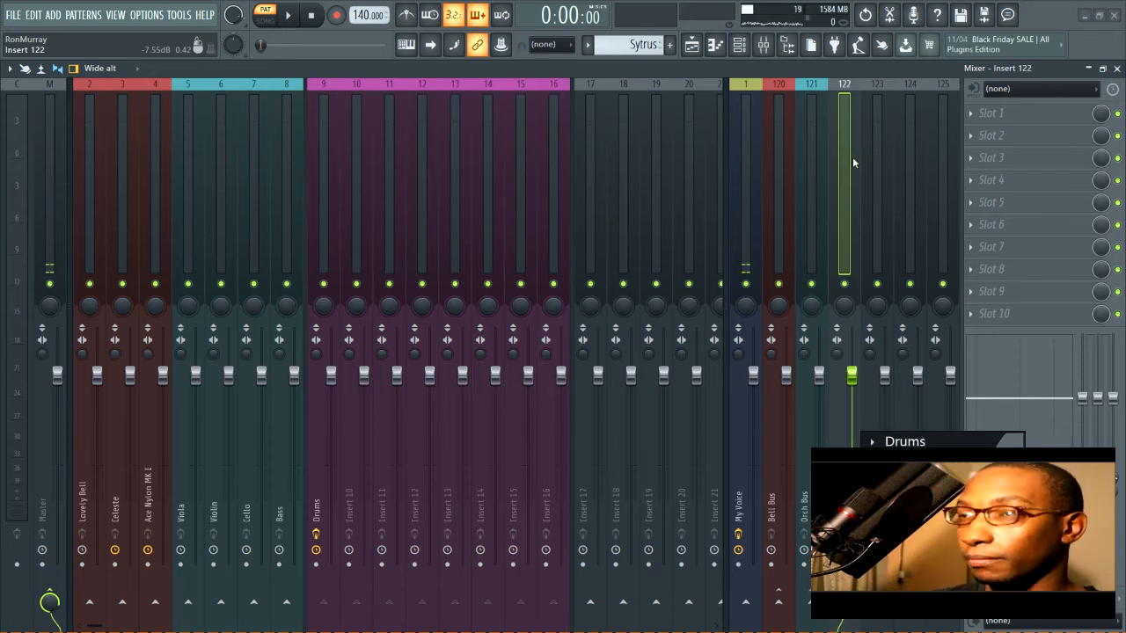
pyautogui.click(1005, 443)
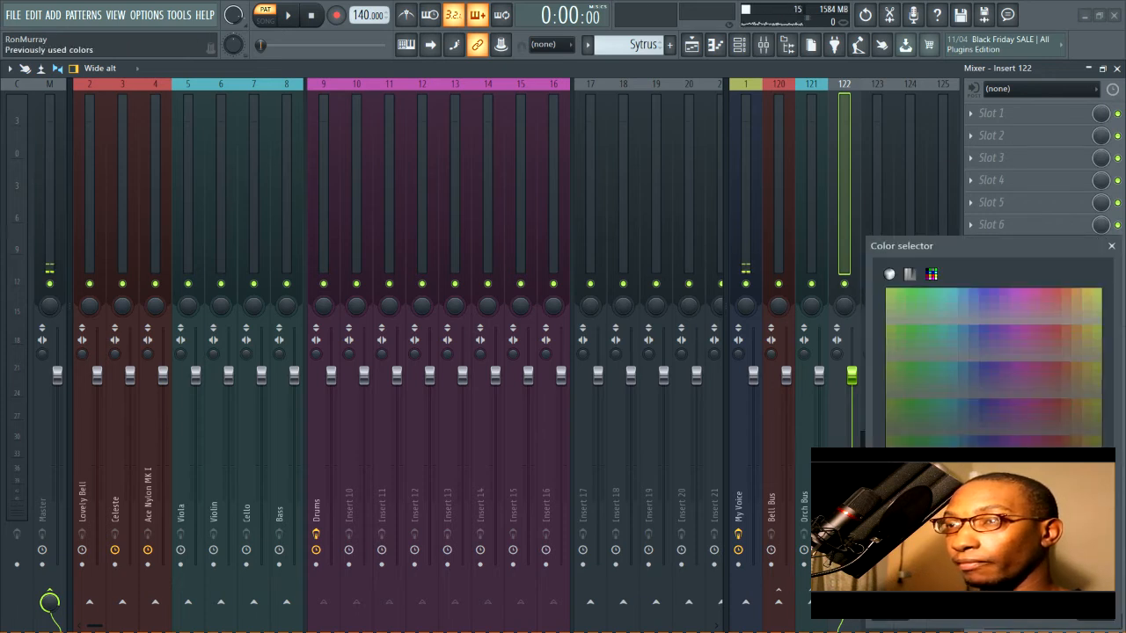
pyautogui.click(1117, 614)
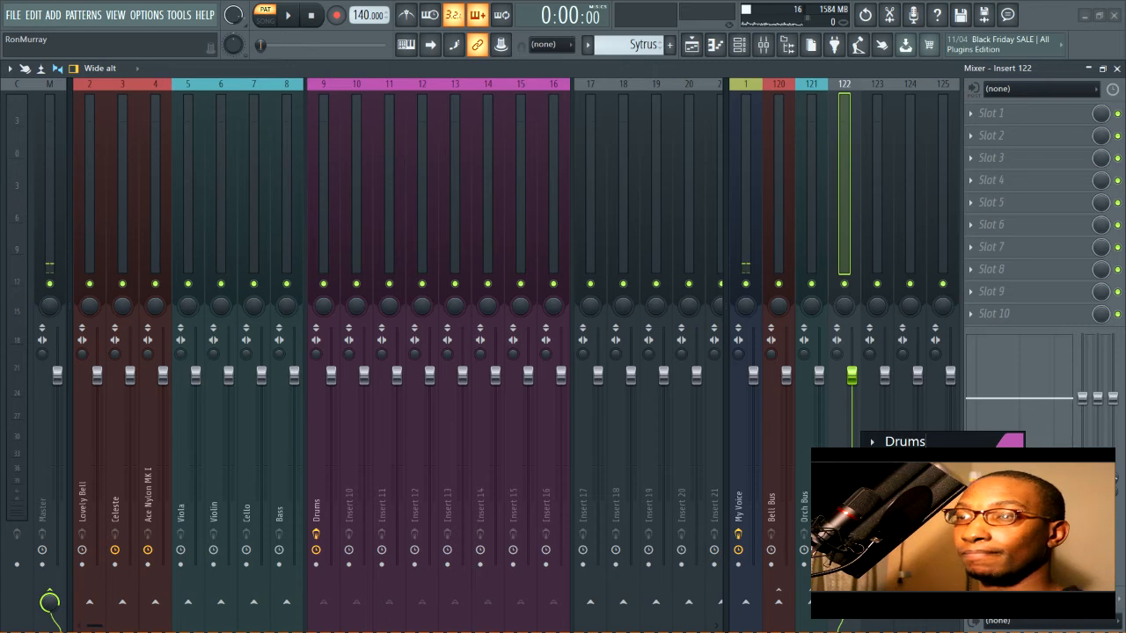
pyautogui.press('Return')
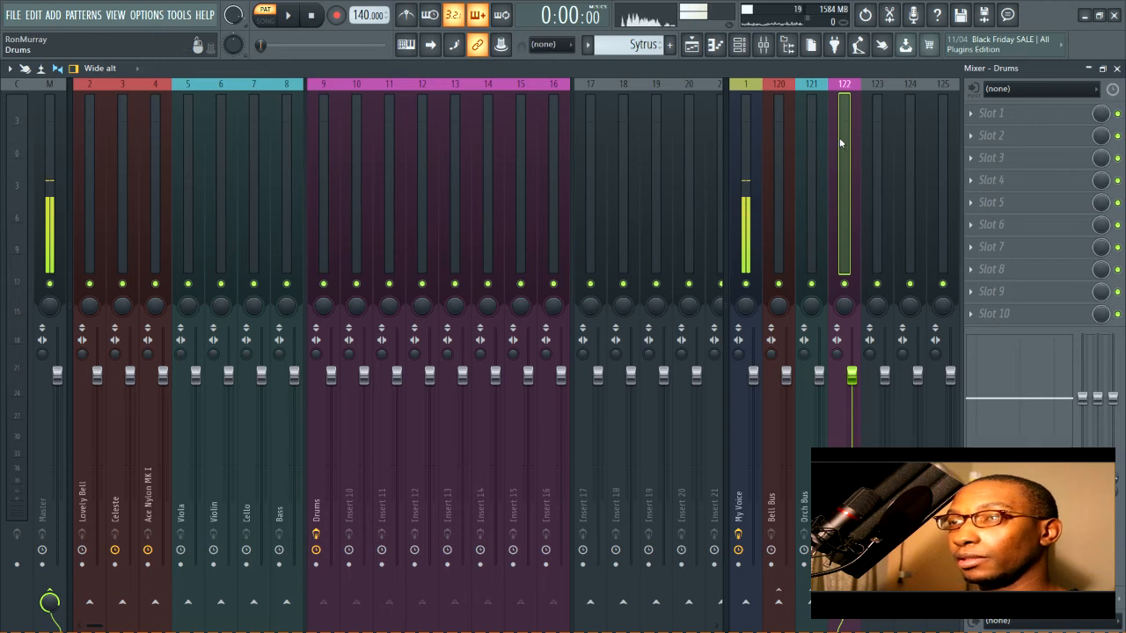
# Rename docked Insert 123 to "Reverb" and color it blue-violet.
pyautogui.click(803, 101)
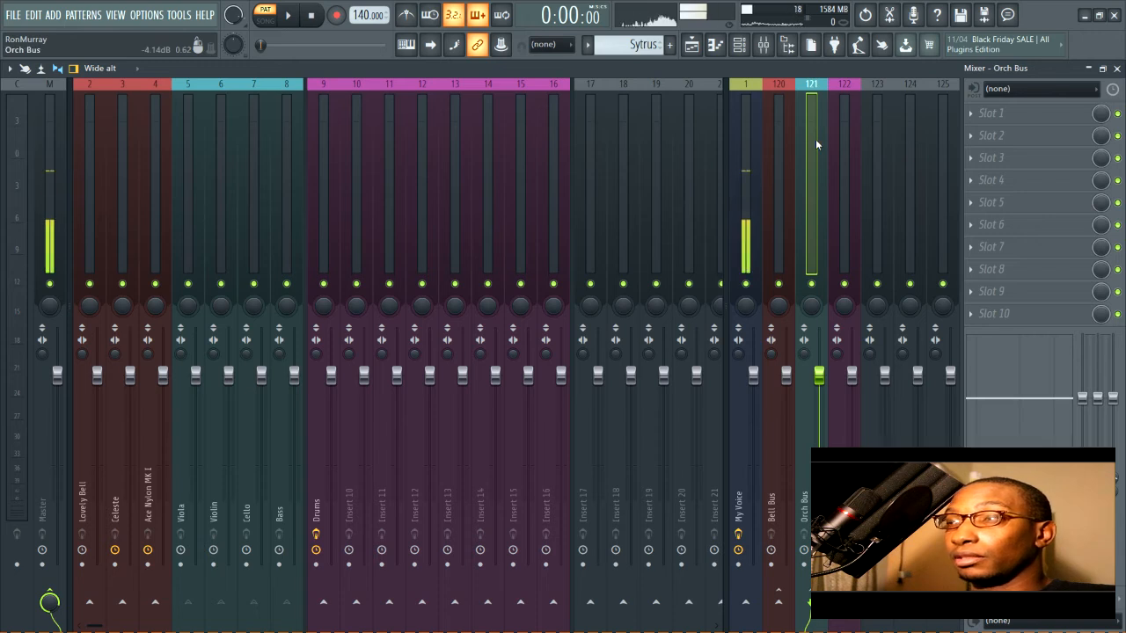
pyautogui.click(883, 130)
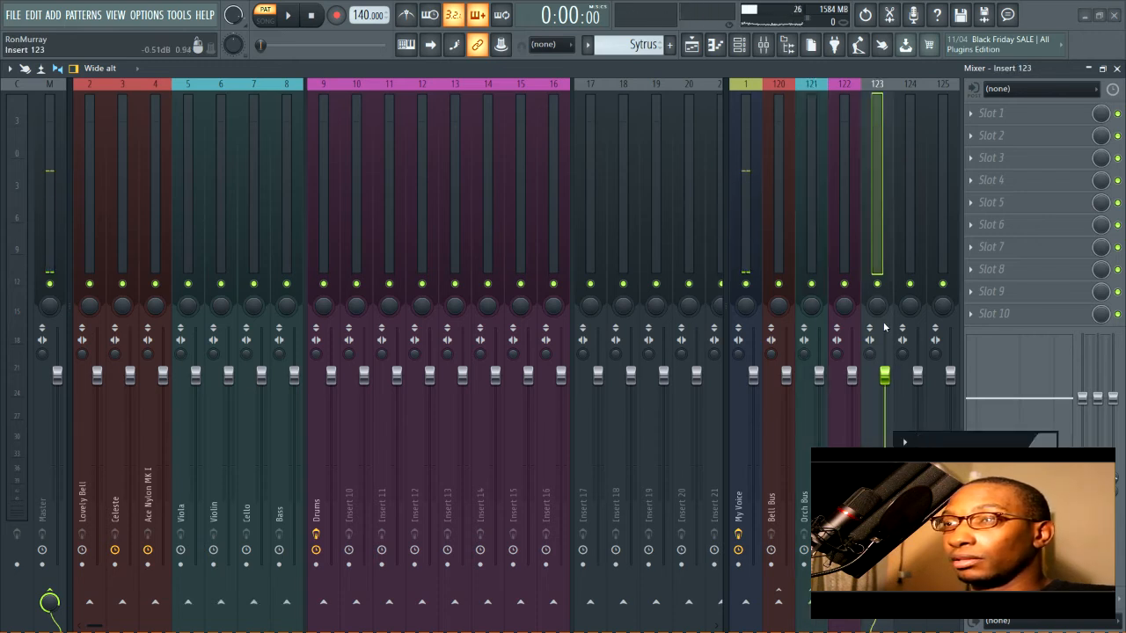
pyautogui.hotkey('alt', 'c')
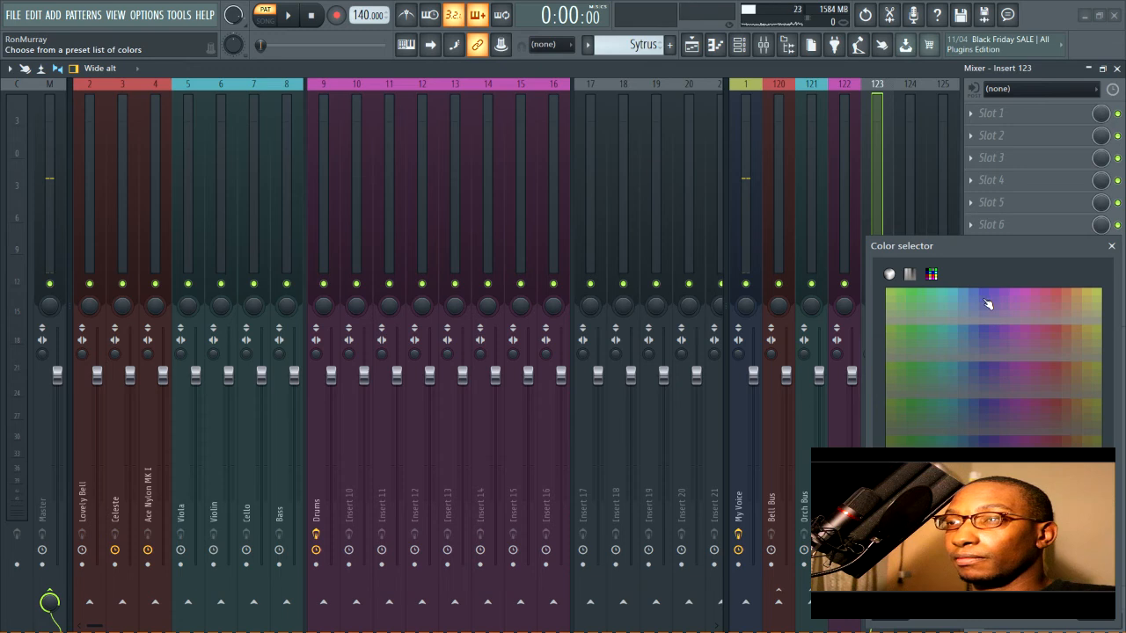
pyautogui.click(1090, 612)
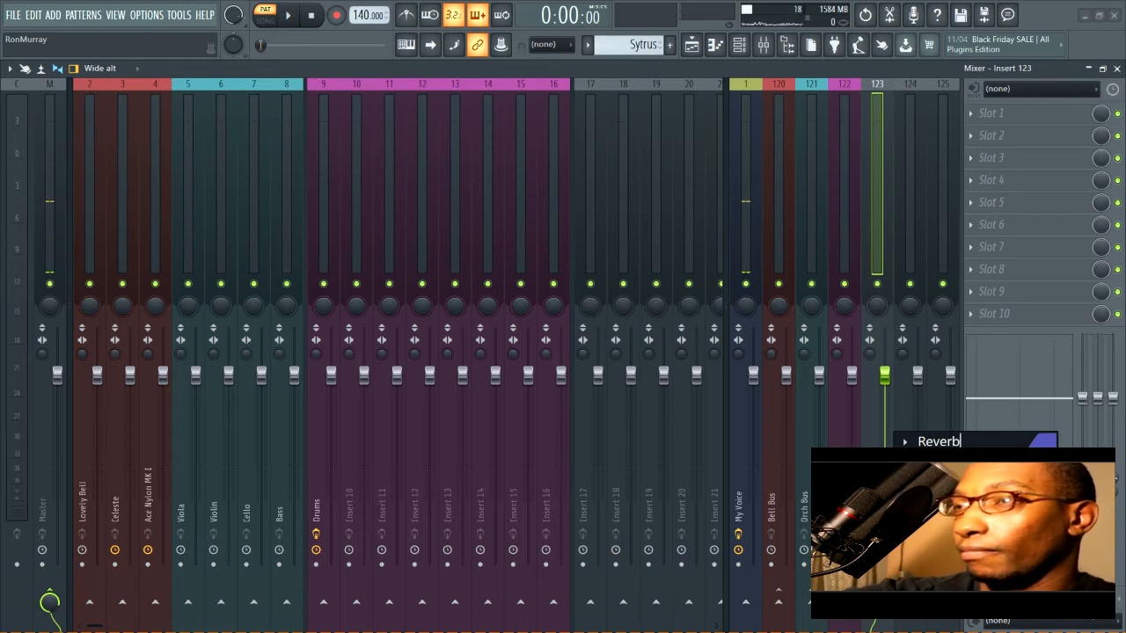
pyautogui.press('Return')
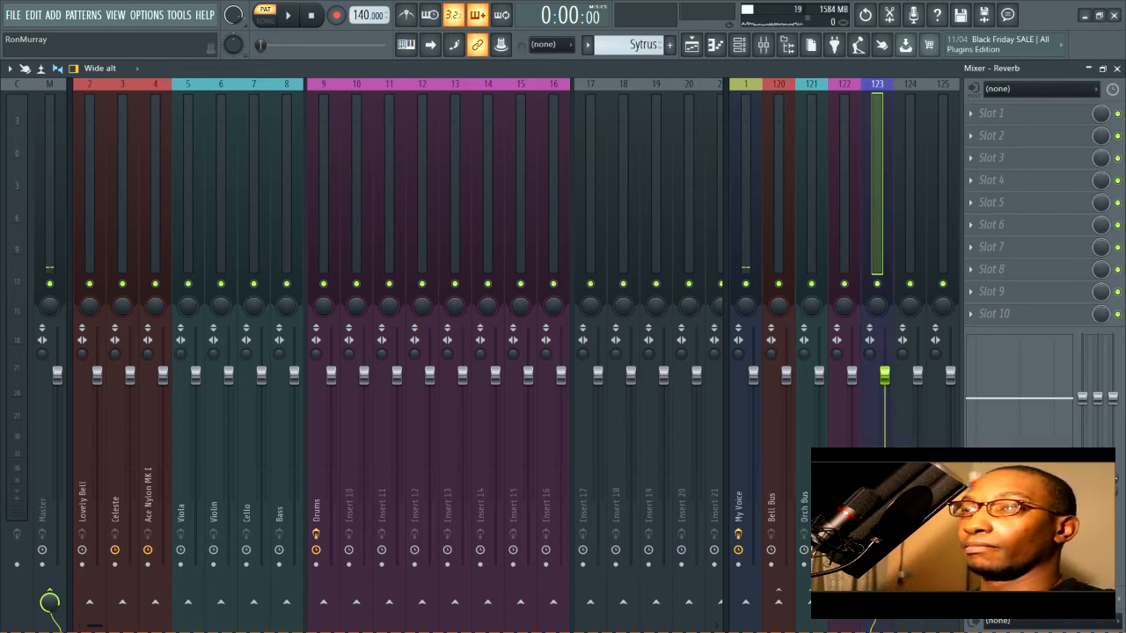
# Rename docked Insert 124 to "Reverb 2" and give it the same blue-violet color as the Reverb insert.
pyautogui.click(900, 232)
pyautogui.write('Reverb')
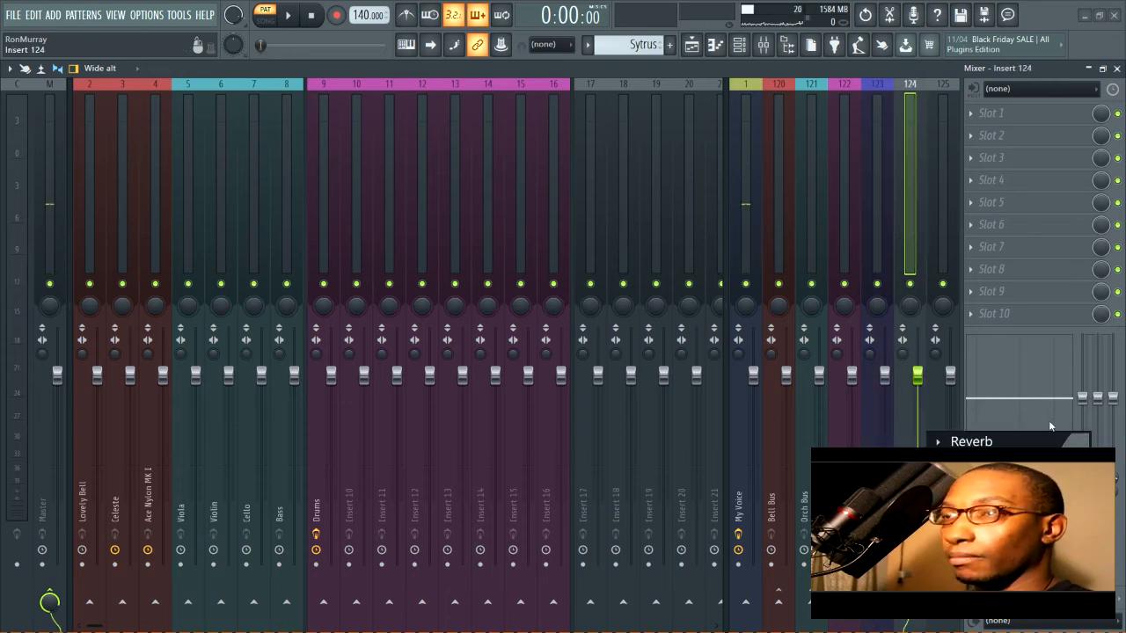
pyautogui.click(1077, 449)
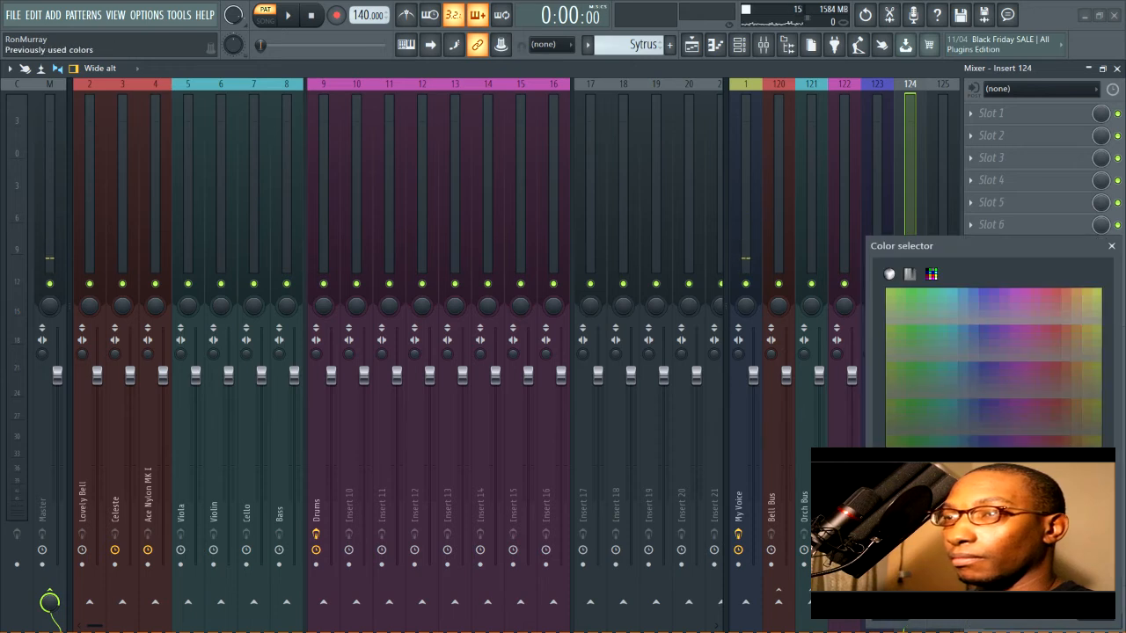
pyautogui.click(1105, 620)
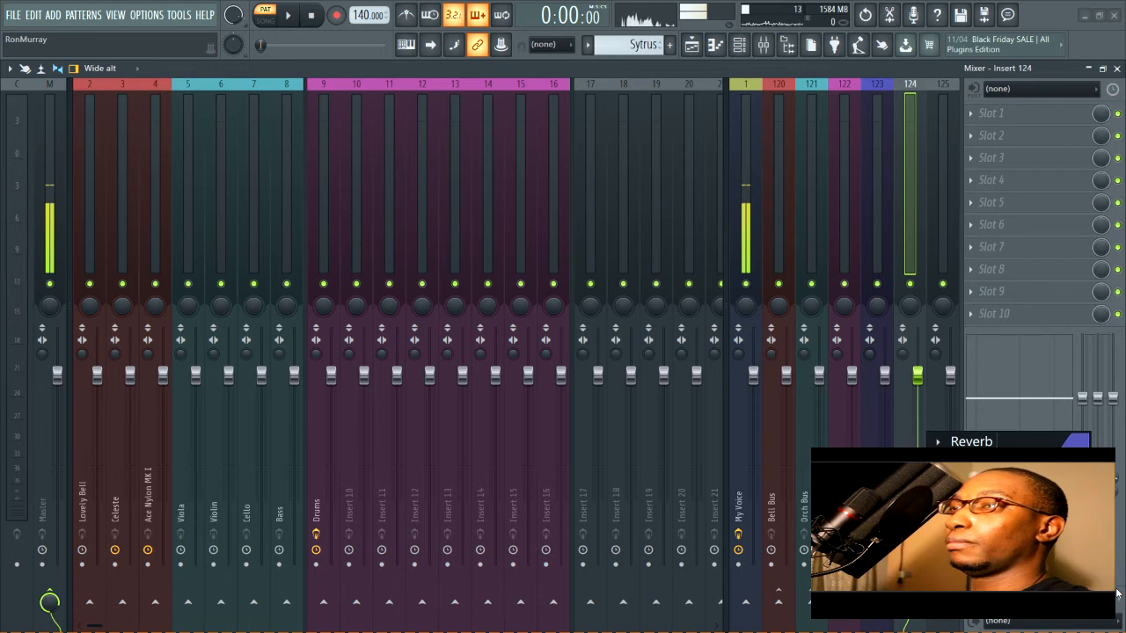
pyautogui.write('2')
pyautogui.press('Return')
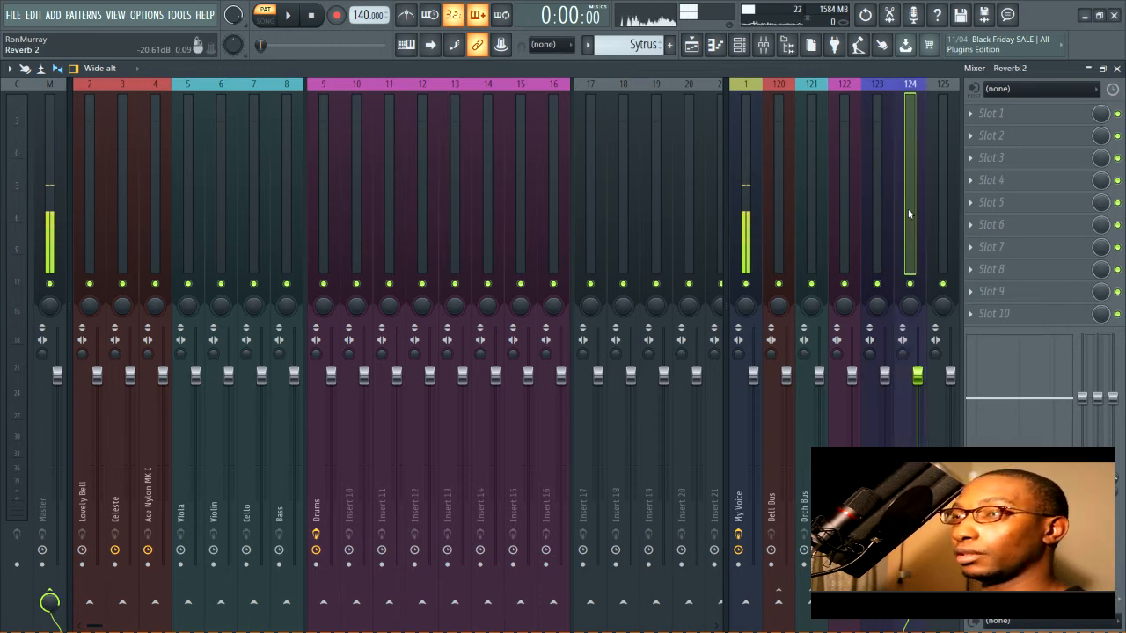
# Inspect the docked Reverb, Insert 125, Drums and Orch Bus inserts and the inserts feeding them.
pyautogui.click(872, 168)
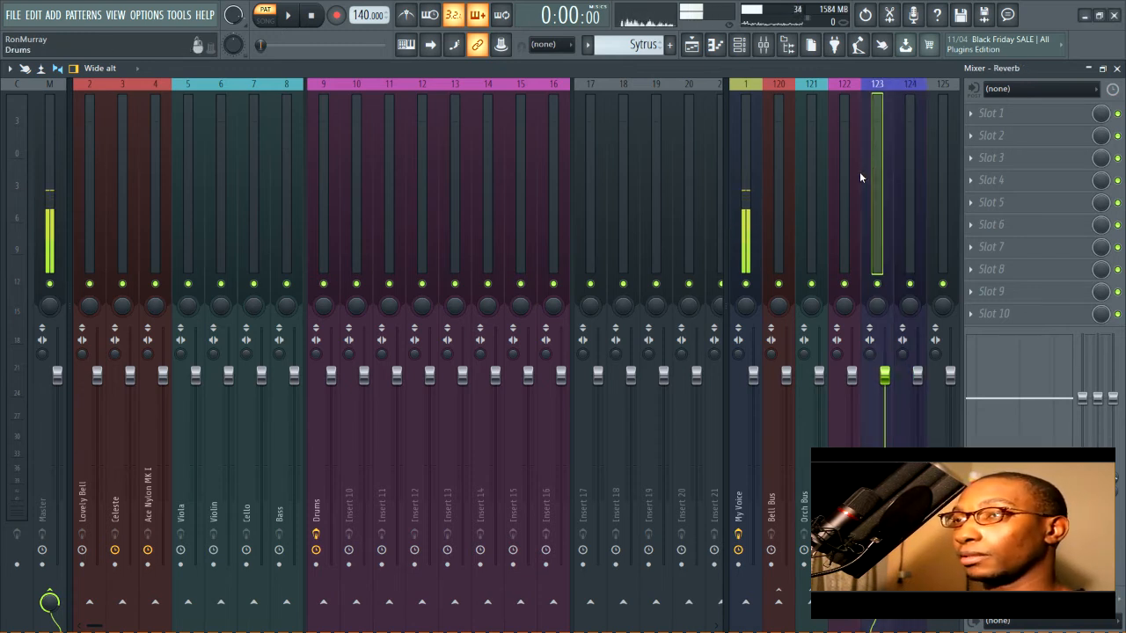
pyautogui.click(947, 144)
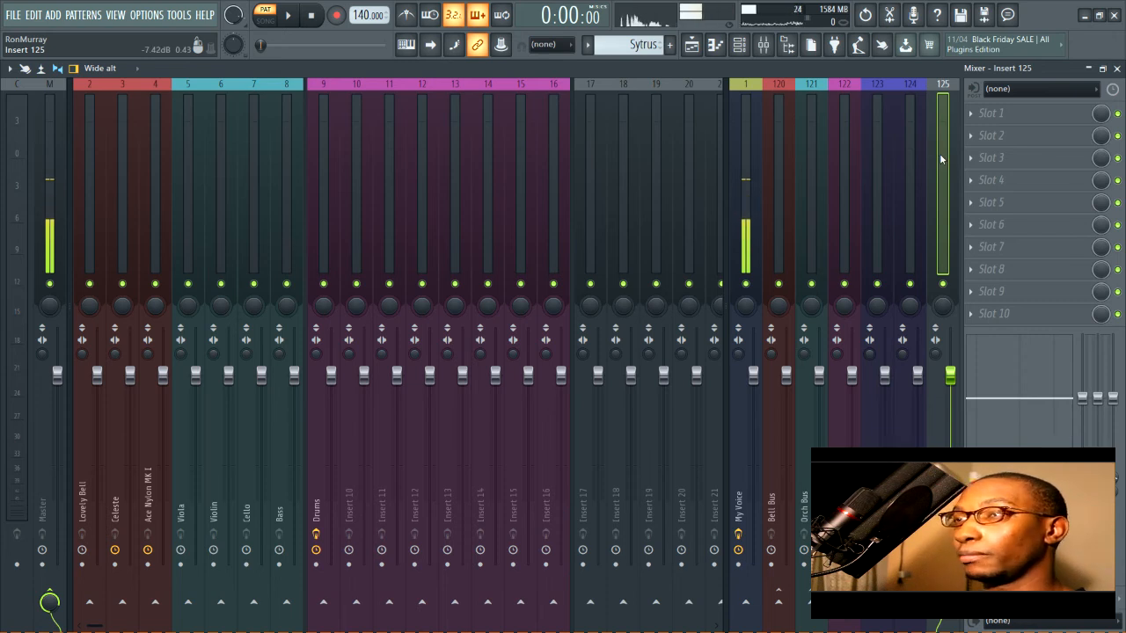
pyautogui.click(846, 192)
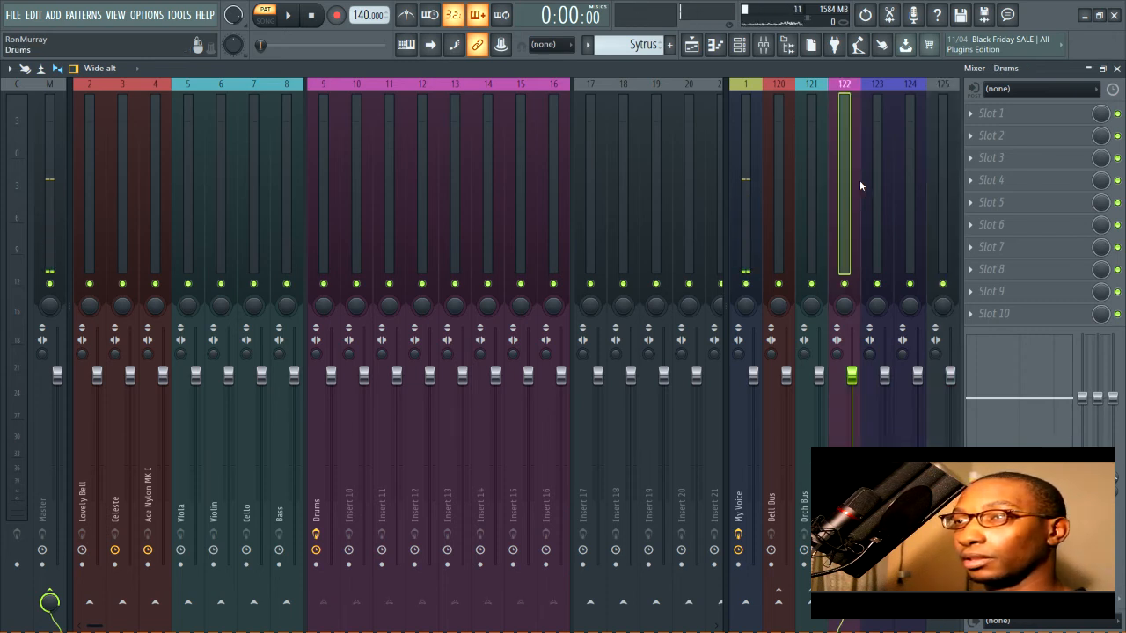
pyautogui.click(815, 176)
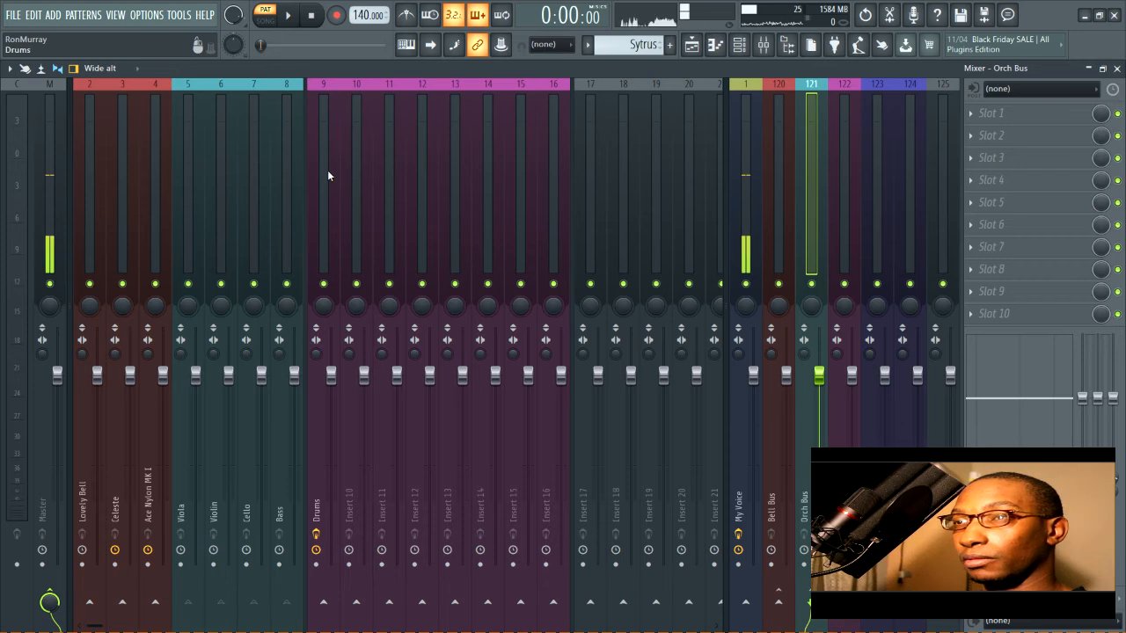
# Select Bell Bus and lower the volume faders of Lovely Bell, Celeste and Ace Nylon MK I by different amounts.
pyautogui.click(786, 158)
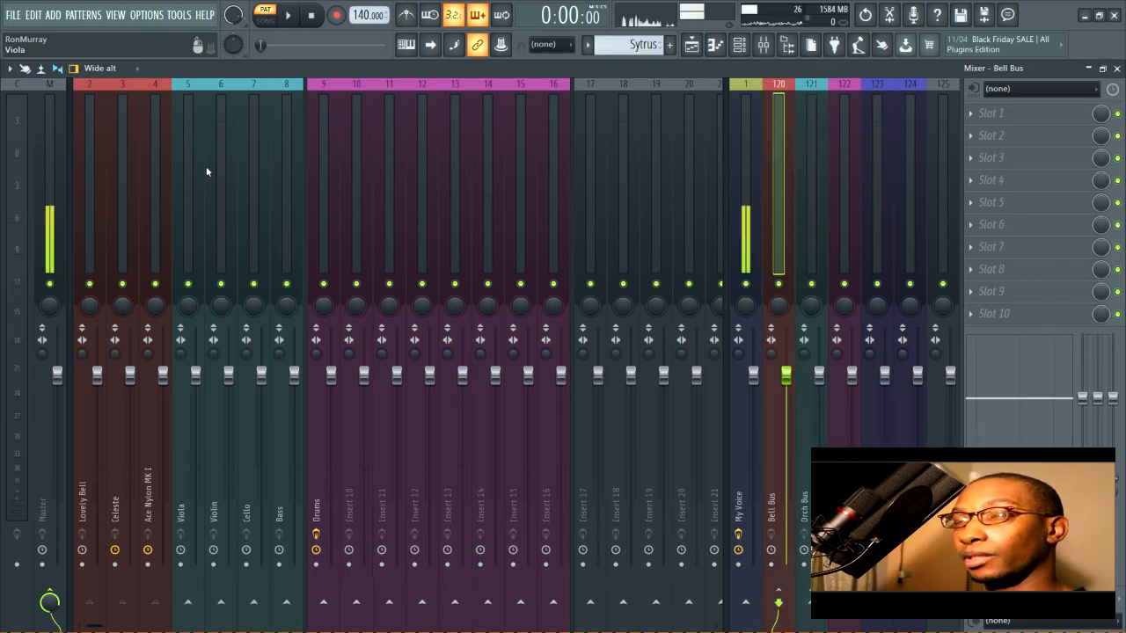
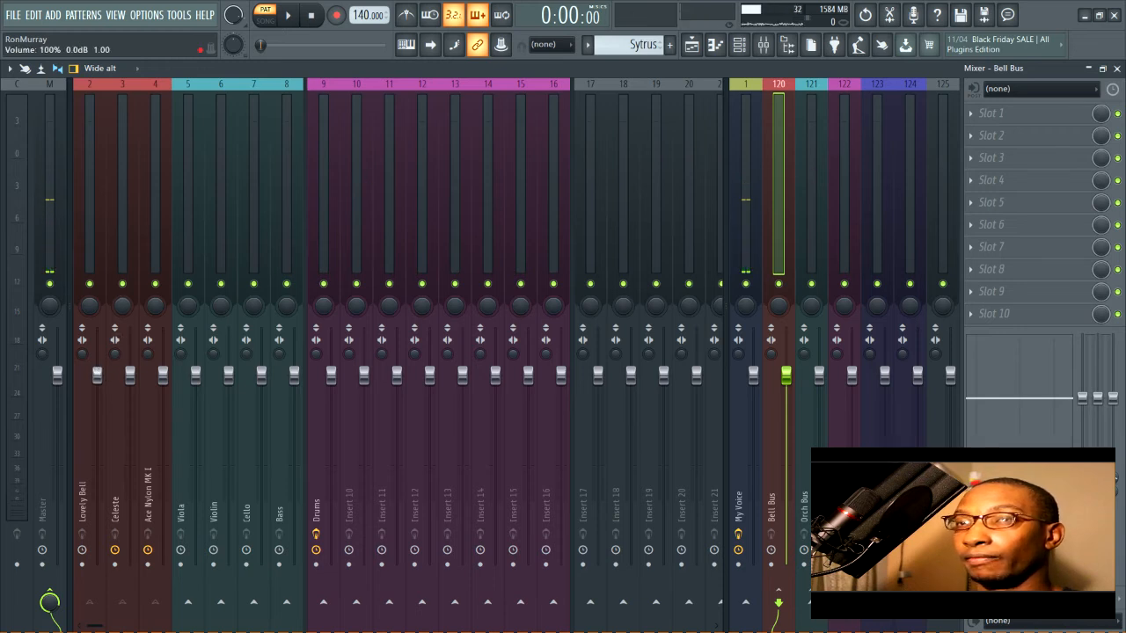
pyautogui.moveTo(130, 375); pyautogui.dragTo(163, 384)
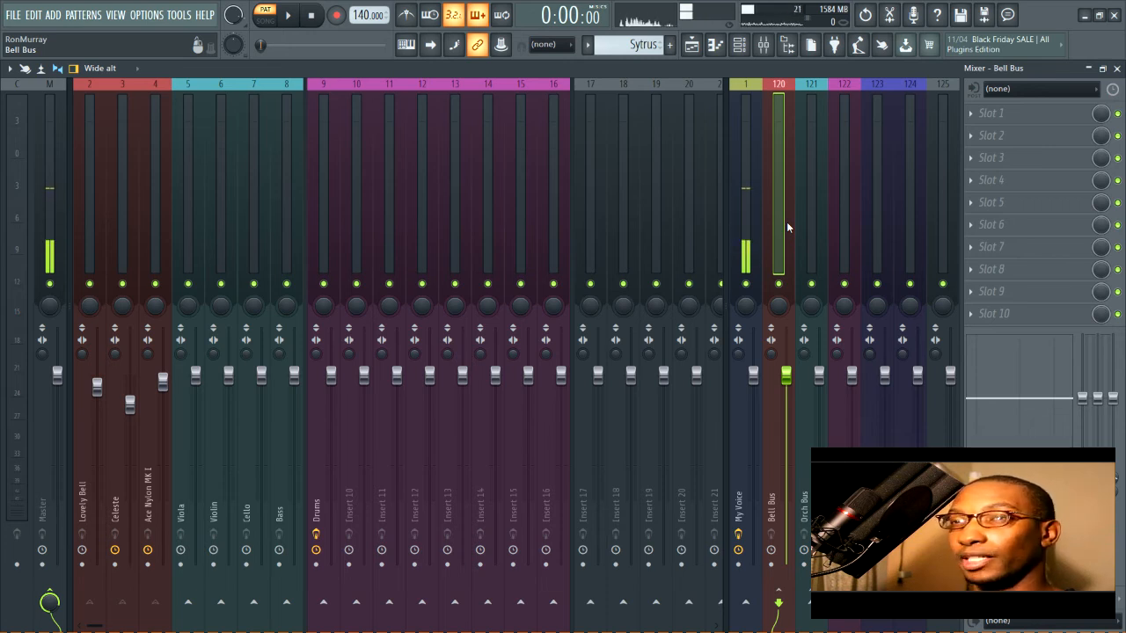
# Inspect how the teal string inserts feed Orch Bus and how the magenta inserts 9 to 16 feed the docked Drums bus.
pyautogui.click(180, 115)
pyautogui.click(278, 118)
pyautogui.click(813, 102)
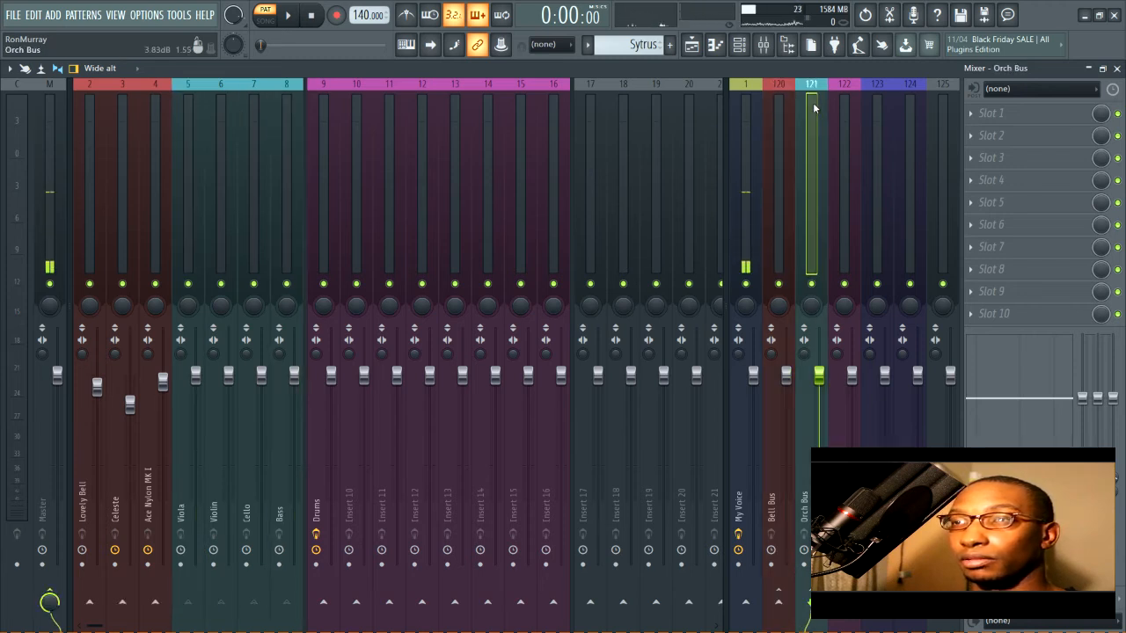
pyautogui.moveTo(378, 163); pyautogui.dragTo(538, 149)
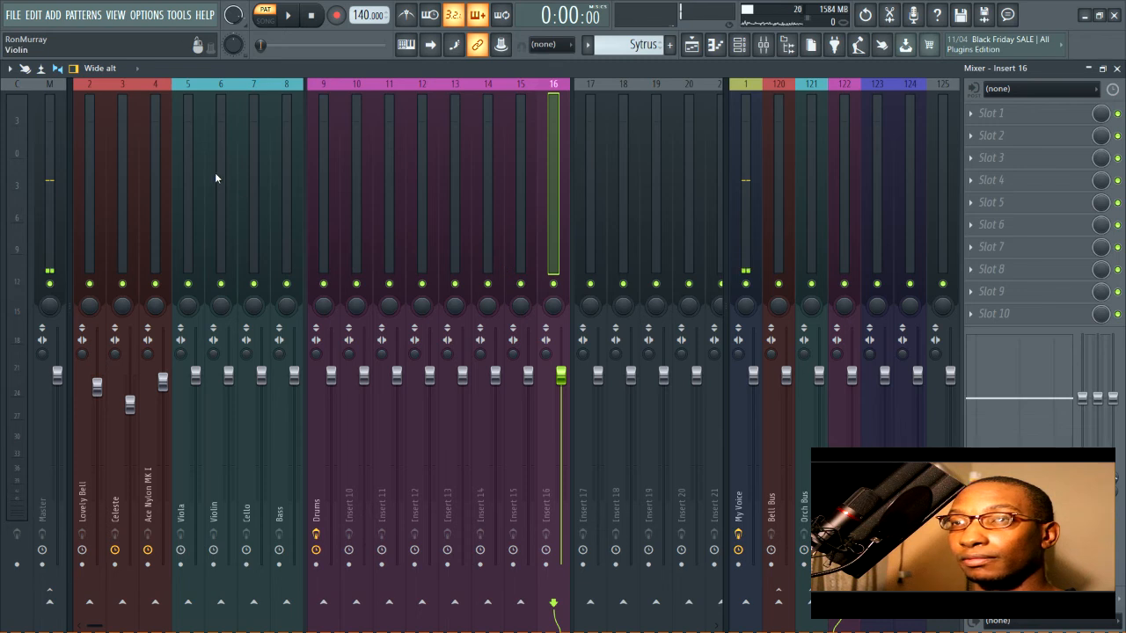
pyautogui.click(254, 167)
pyautogui.click(285, 167)
pyautogui.click(326, 167)
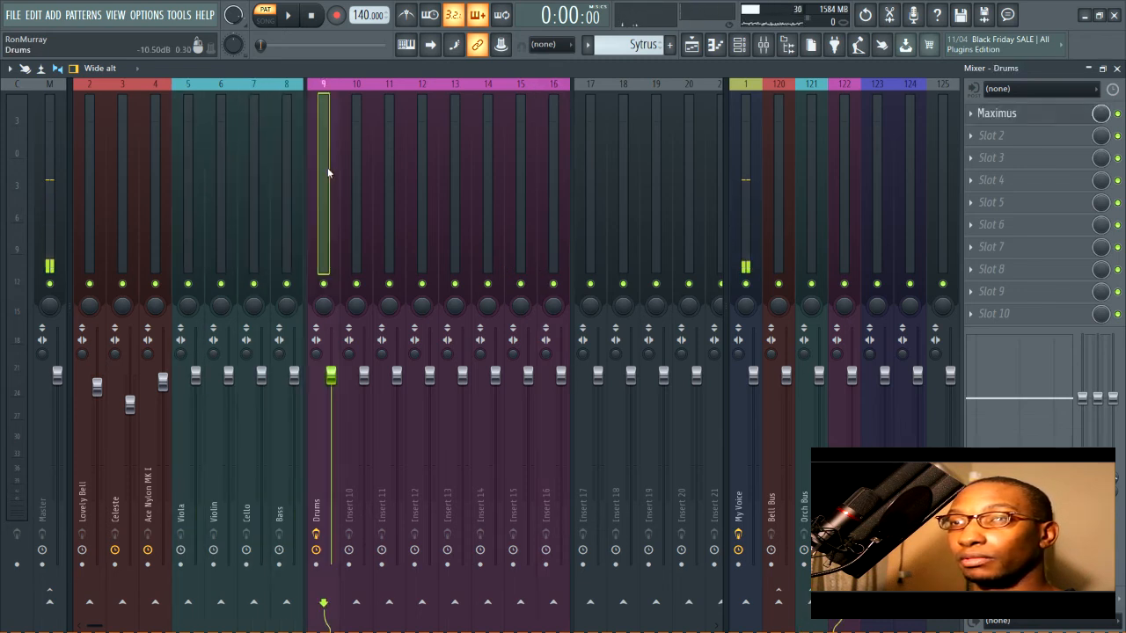
pyautogui.click(527, 150)
pyautogui.click(553, 145)
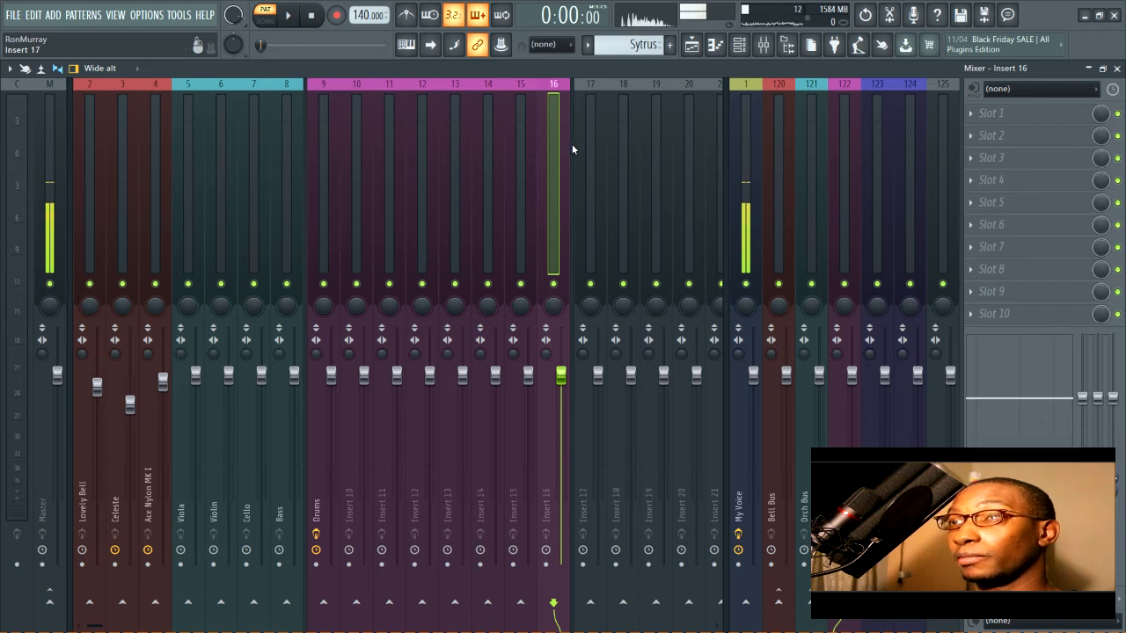
# Send the Viola insert to the docked Reverb insert at 100%, keeping its route to Orch Bus.
pyautogui.click(881, 168)
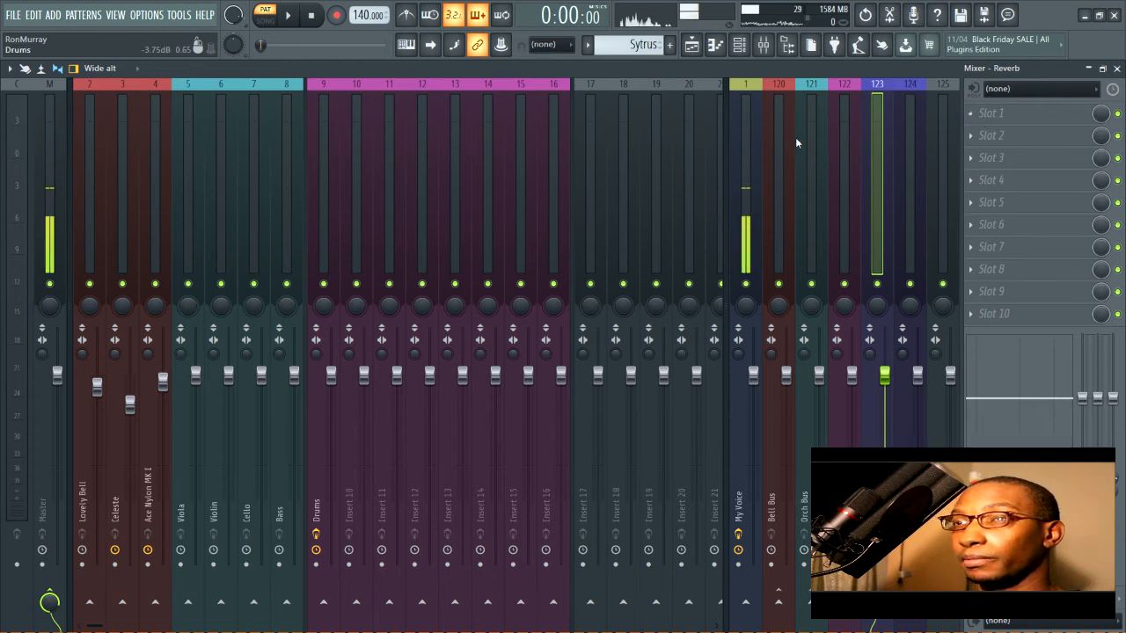
pyautogui.moveTo(190, 155)
pyautogui.mouseDown()
pyautogui.moveTo(319, 167)
pyautogui.moveTo(193, 166)
pyautogui.mouseUp()
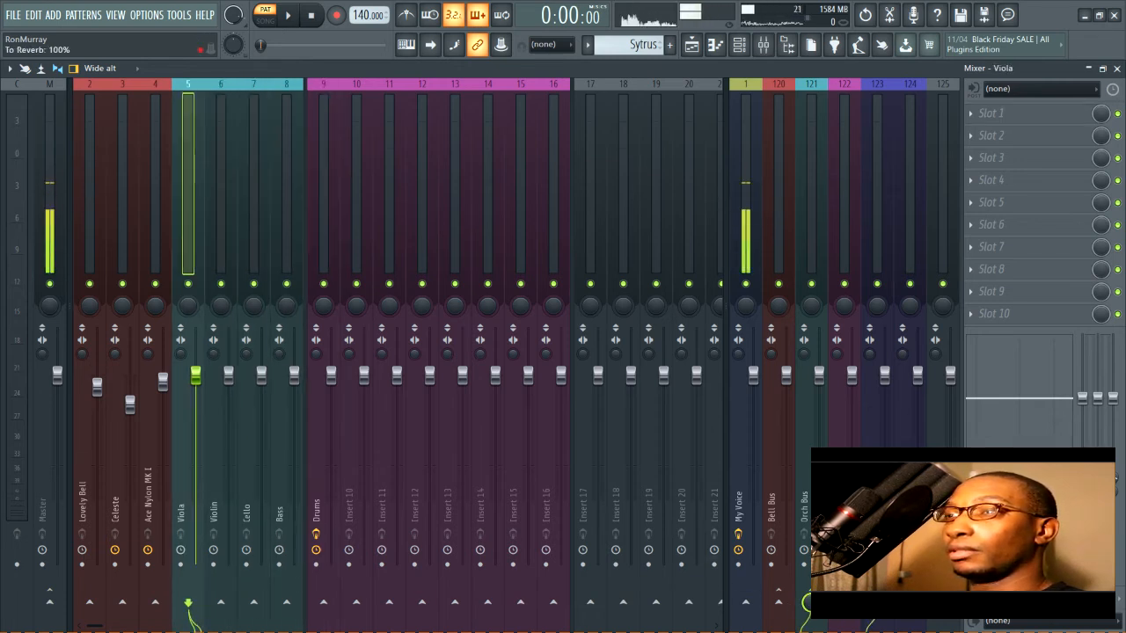
# Send the Violin, Cello and Bass inserts to the docked Reverb insert, keeping their routes to Orch Bus.
pyautogui.click(221, 228)
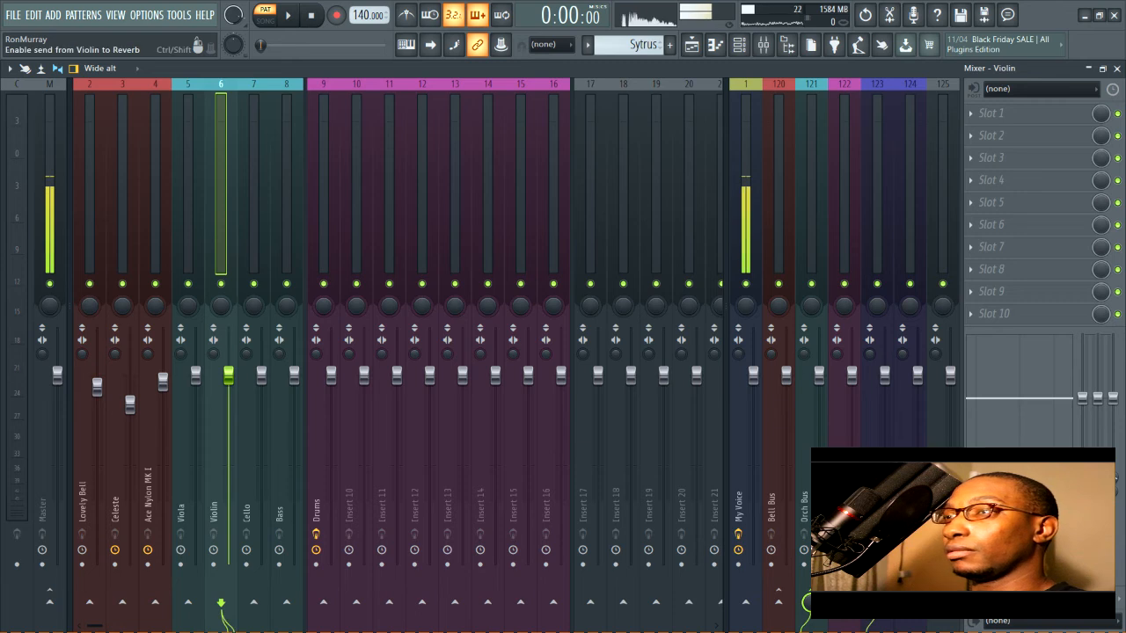
pyautogui.click(255, 180)
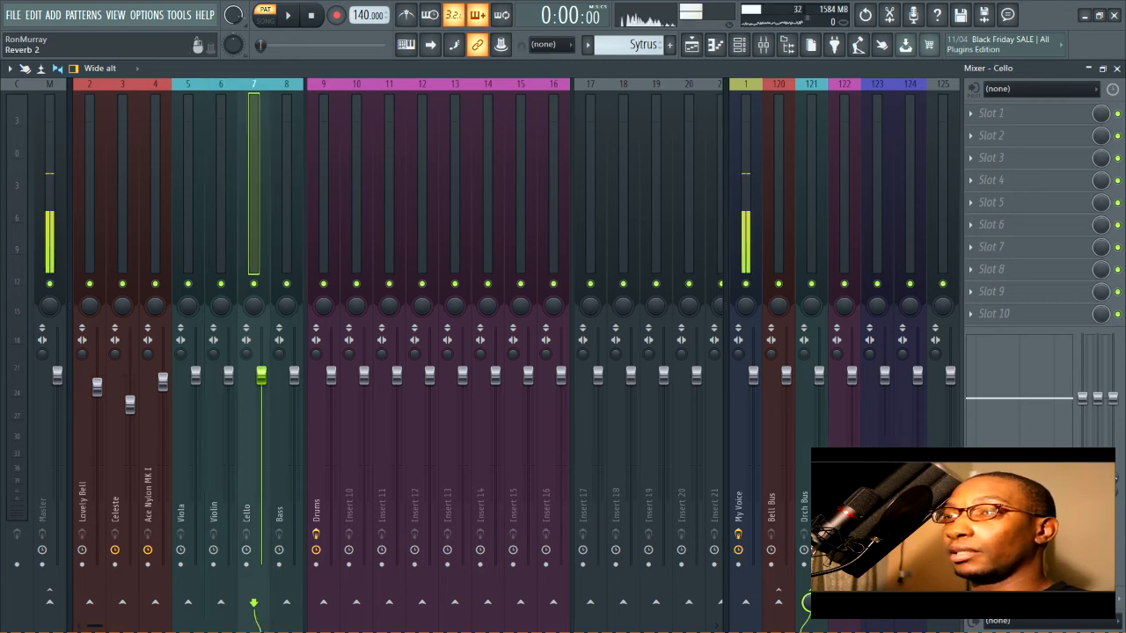
pyautogui.click(291, 179)
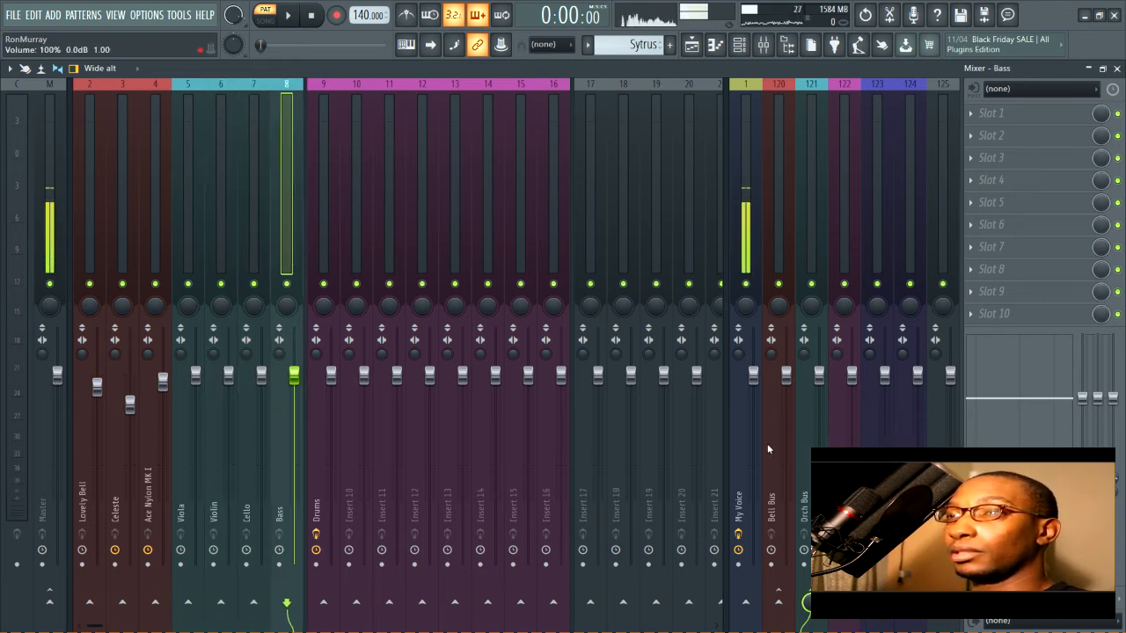
# Give the string inserts different Reverb send levels, with Viola at 29% and Cello at 122%.
pyautogui.click(185, 202)
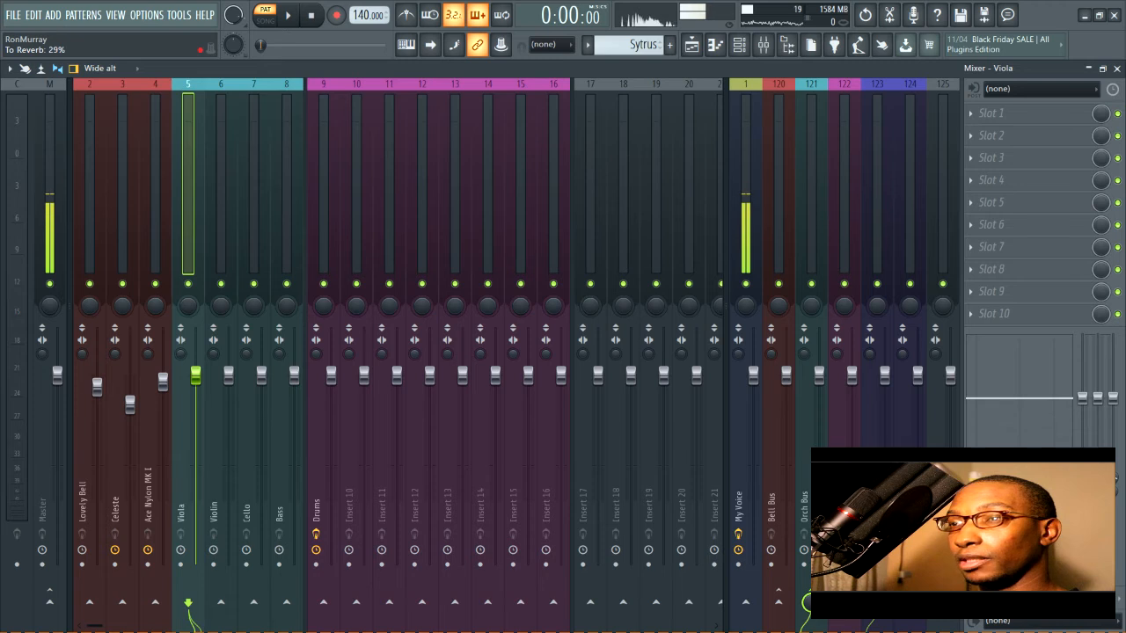
pyautogui.click(225, 137)
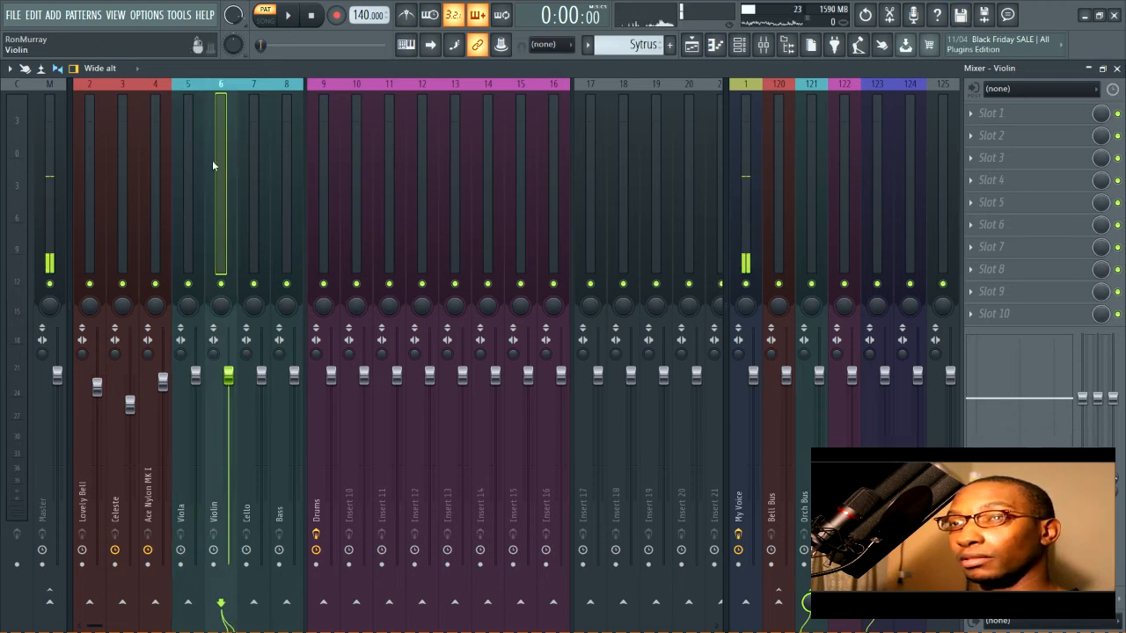
pyautogui.click(255, 157)
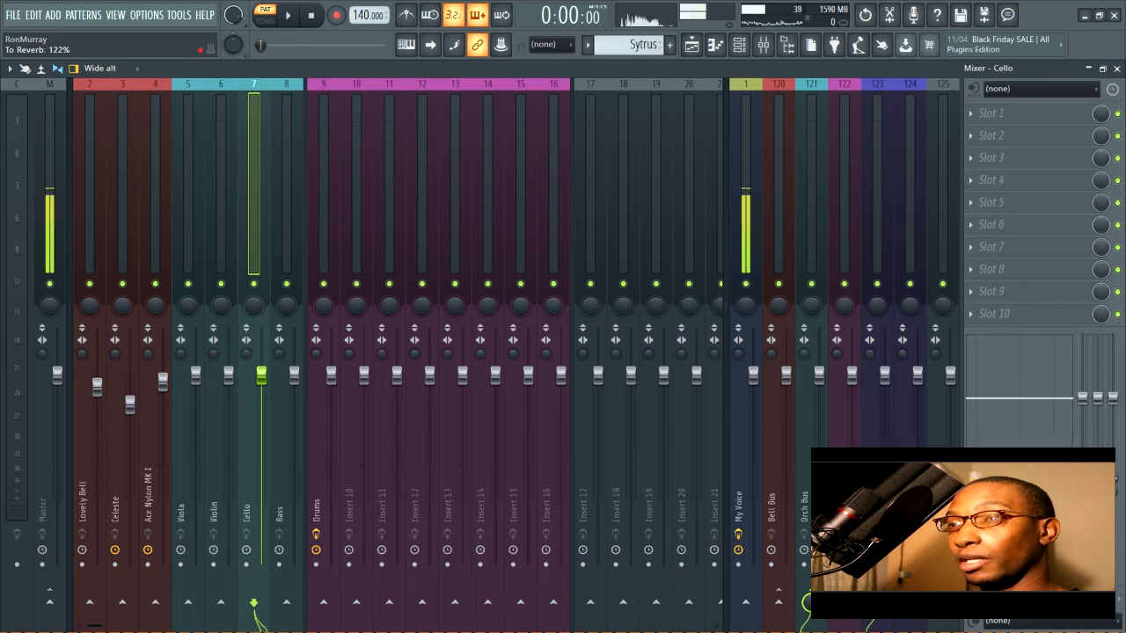
pyautogui.click(283, 161)
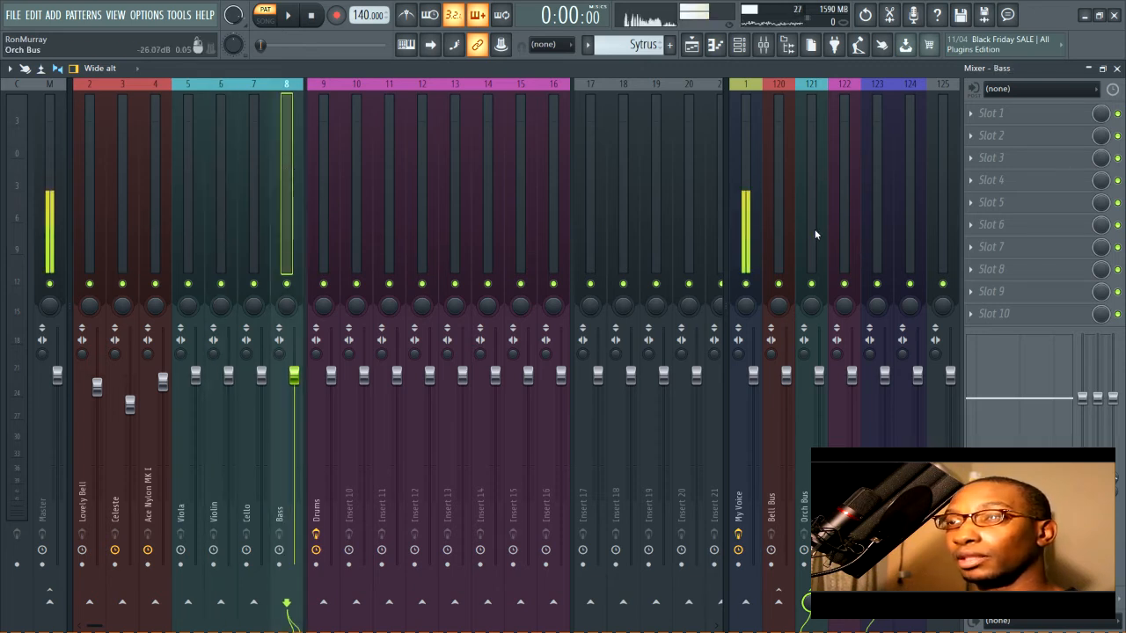
# Lower the Orch Bus volume fader to 89% (-2.7 dB) and check the four string inserts feeding it.
pyautogui.moveTo(819, 376); pyautogui.dragTo(819, 380)
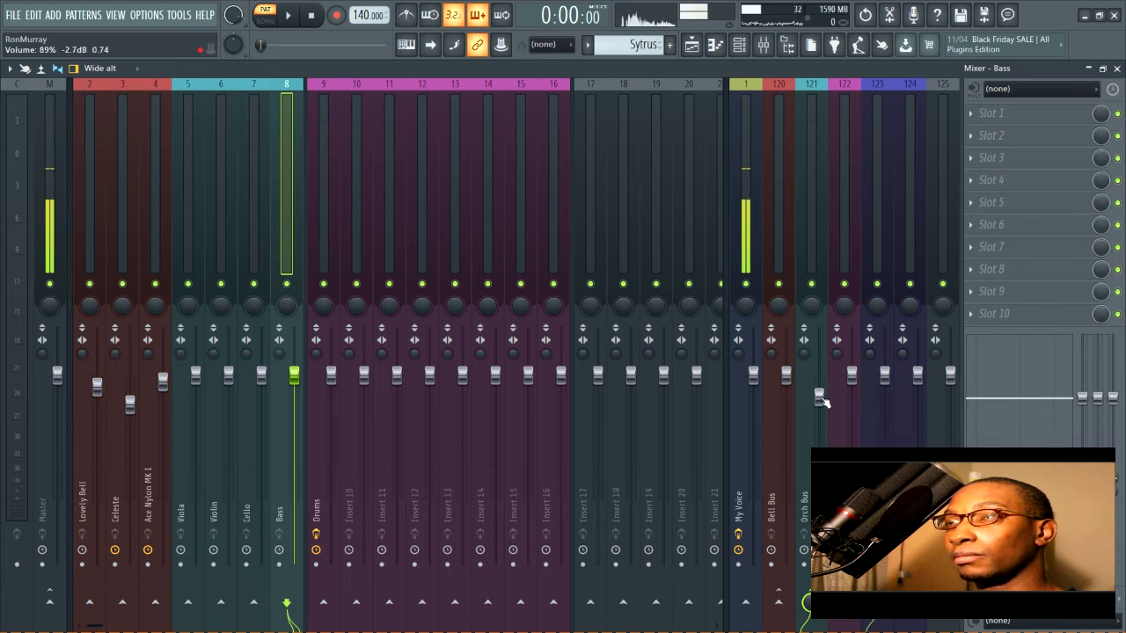
pyautogui.click(813, 175)
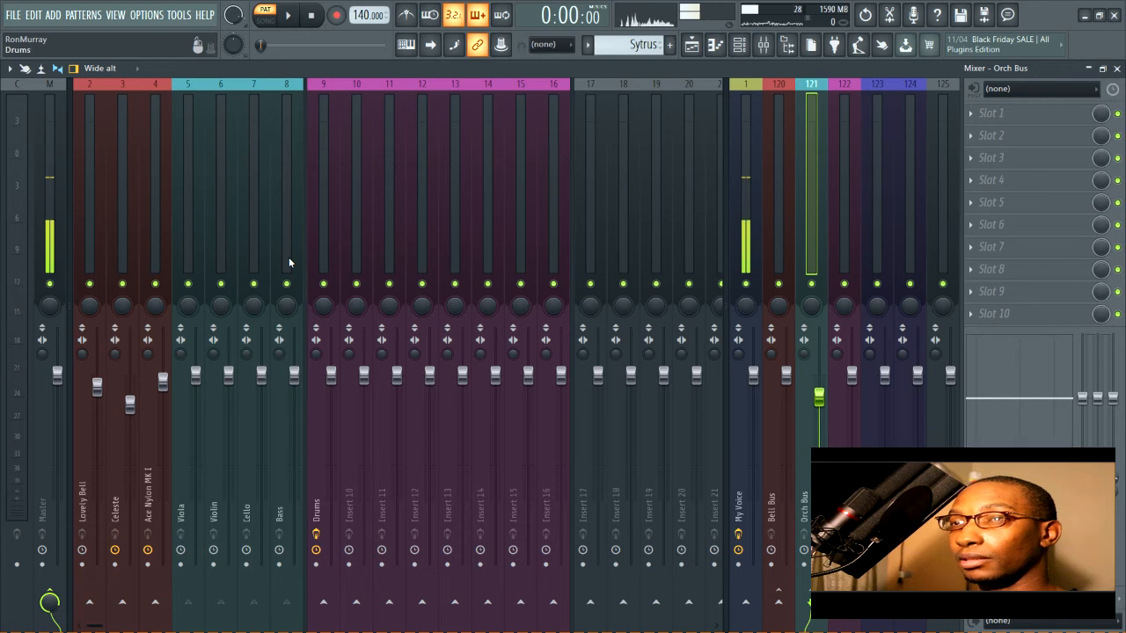
pyautogui.moveTo(184, 169); pyautogui.dragTo(276, 163)
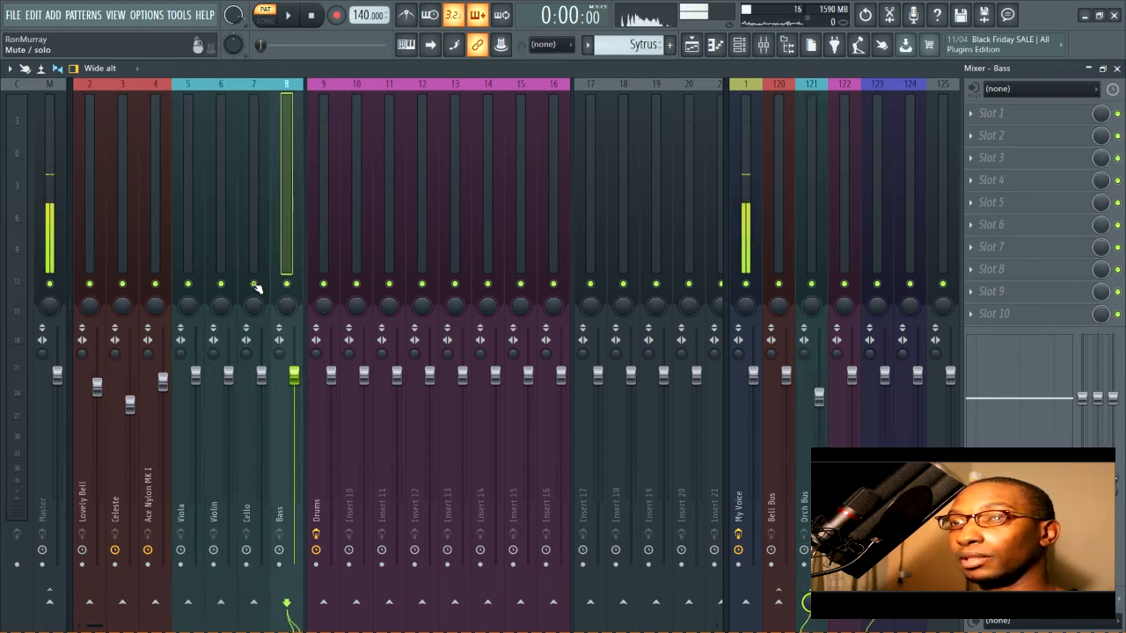
# Mute the Cello, Bass, Violin and Viola inserts one by one.
pyautogui.click(253, 284)
pyautogui.click(286, 285)
pyautogui.click(221, 284)
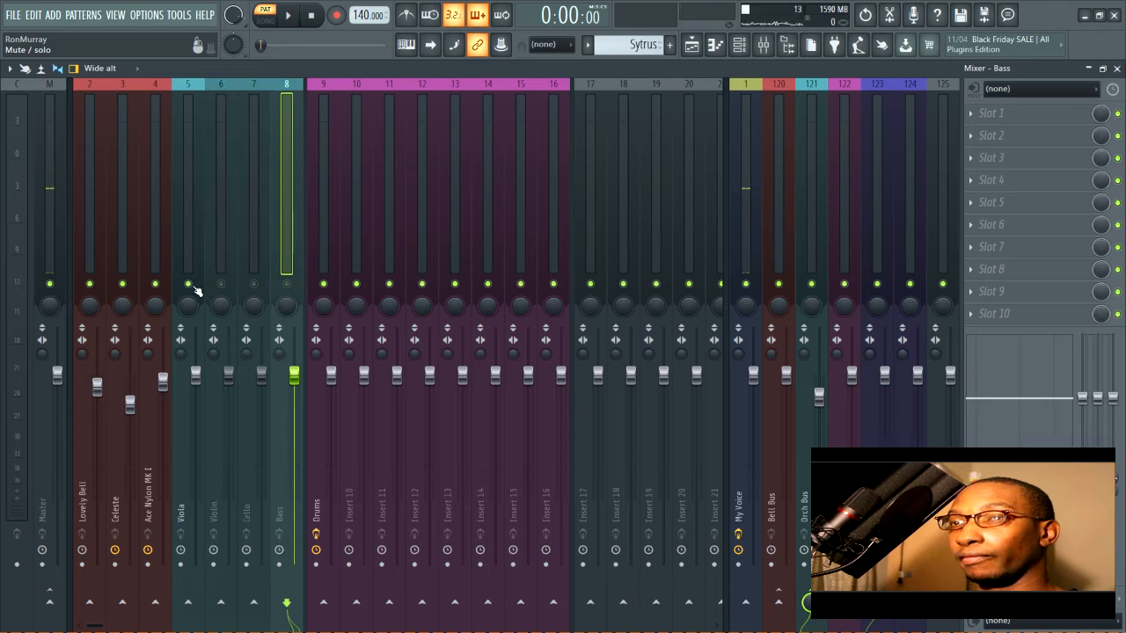
pyautogui.click(187, 284)
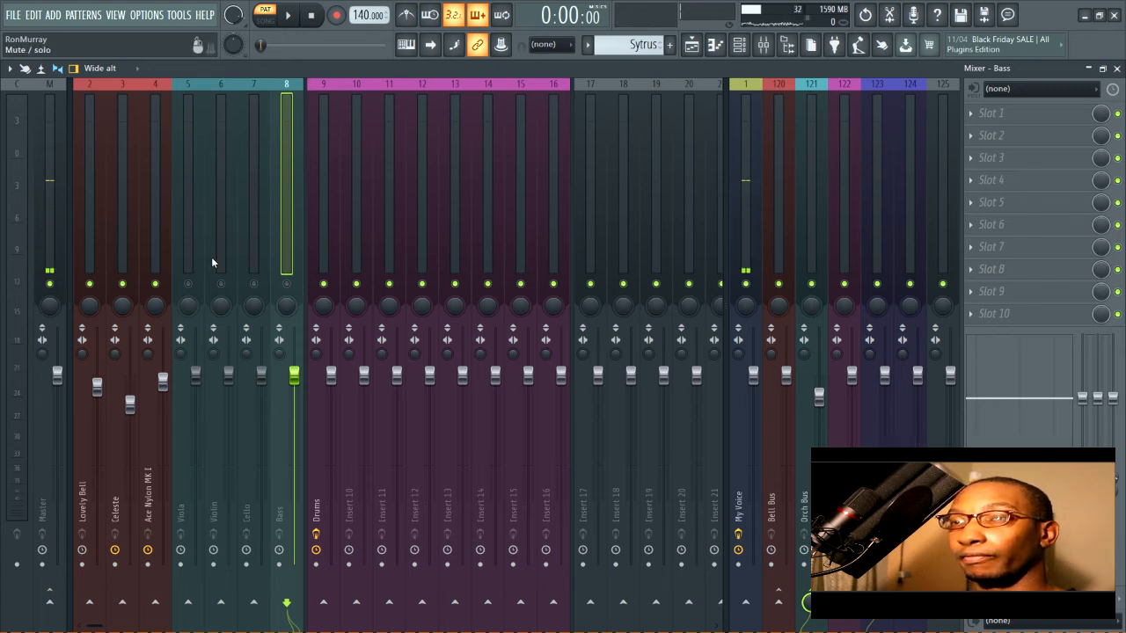
# Inspect the routing of the muted string inserts and Orch Bus, and mute Orch Bus as well.
pyautogui.click(187, 200)
pyautogui.click(254, 200)
pyautogui.click(283, 202)
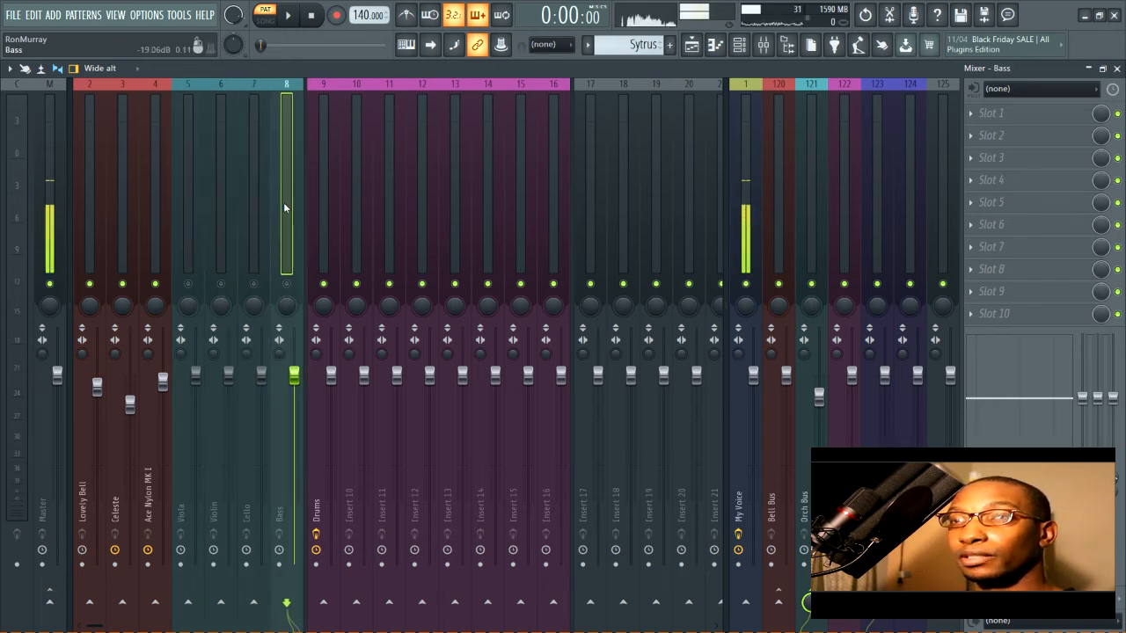
pyautogui.click(811, 239)
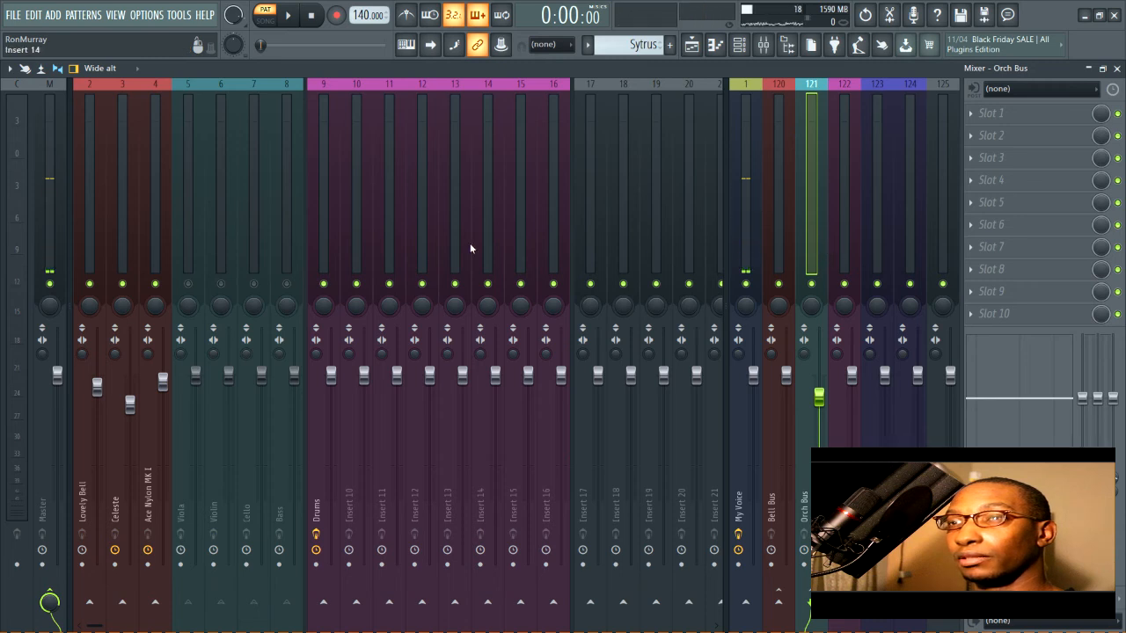
pyautogui.click(197, 213)
pyautogui.click(260, 210)
pyautogui.click(279, 208)
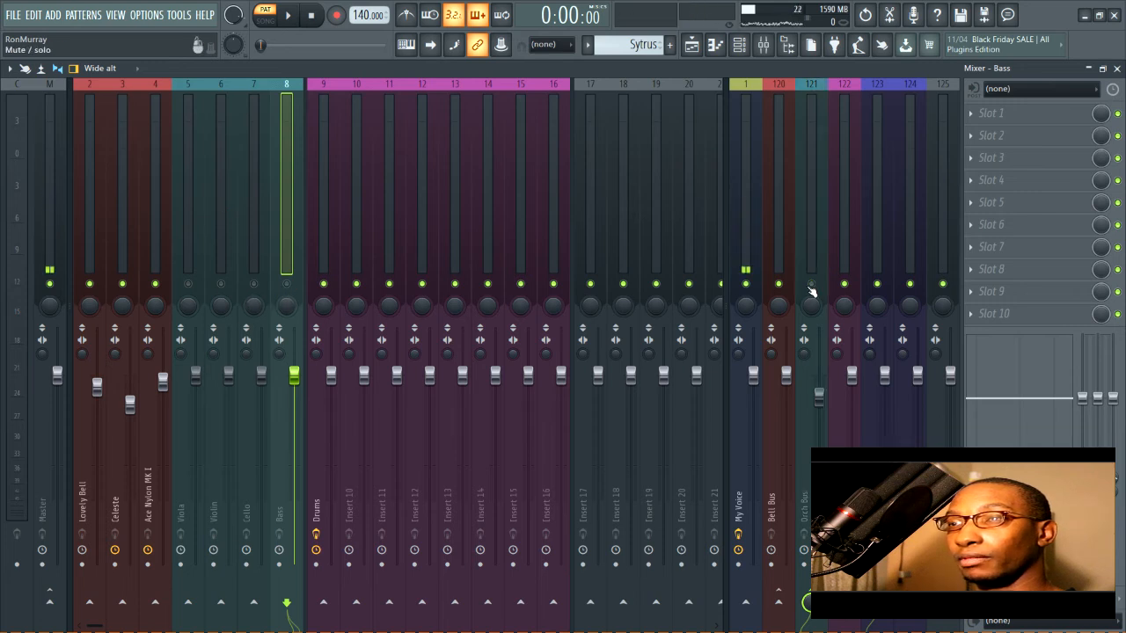
# Unmute the Viola, Violin, Cello, Bass and Orch Bus inserts.
pyautogui.rightClick(224, 296)
pyautogui.click(208, 296)
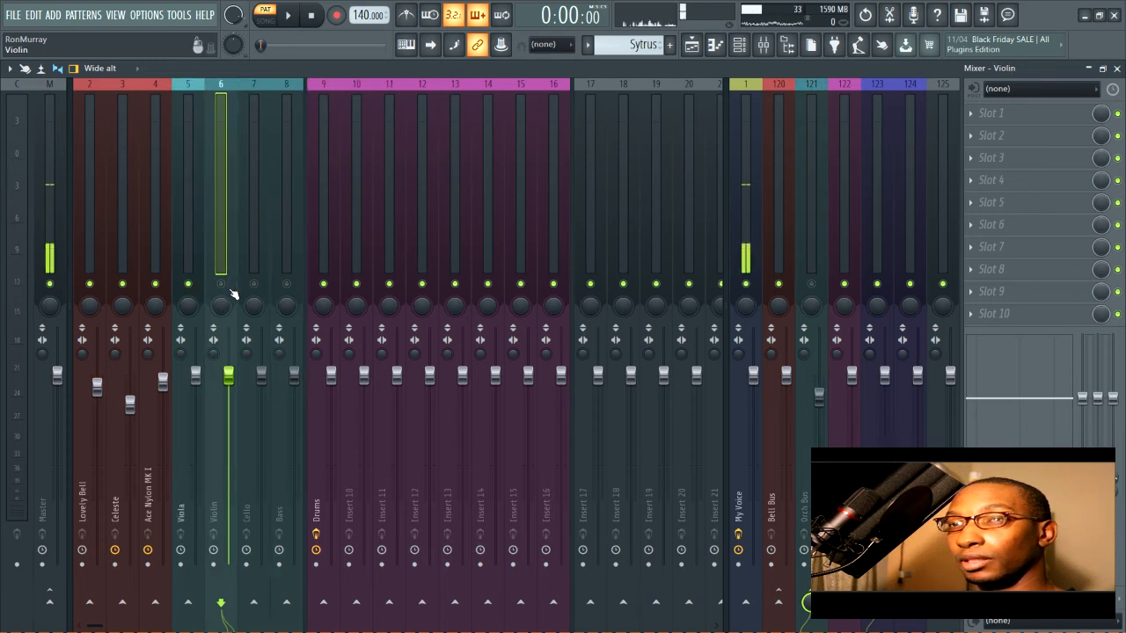
pyautogui.rightClick(224, 286)
pyautogui.rightClick(222, 286)
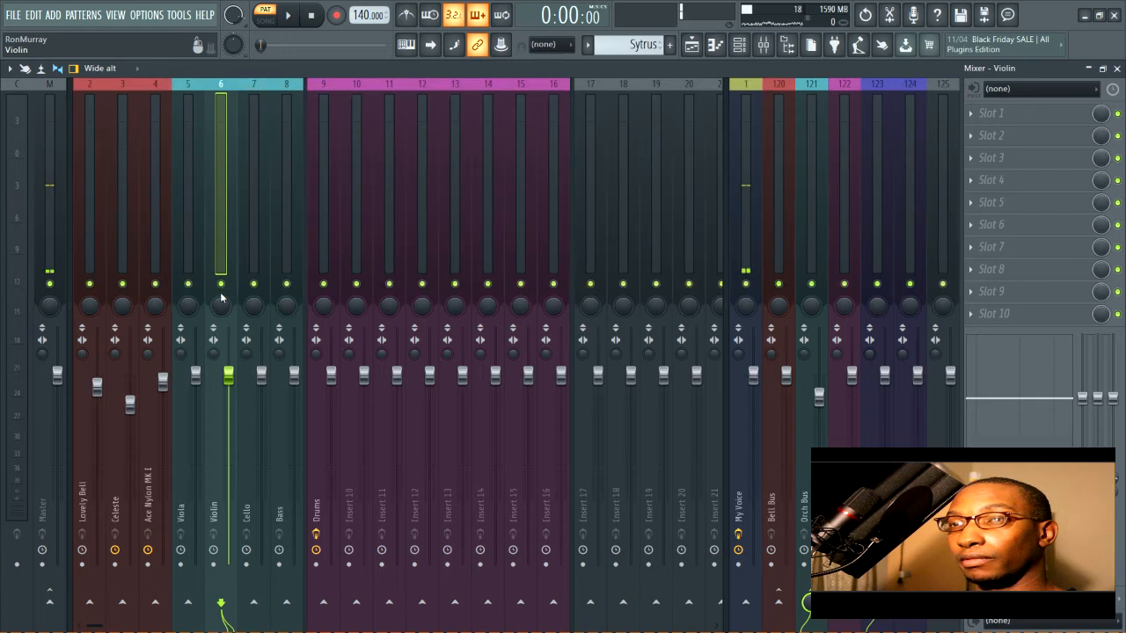
# Mute and unmute Orch Bus while the strings stay active, checking the Bass, Orch Bus, Reverb and Reverb 2 inserts.
pyautogui.click(811, 284)
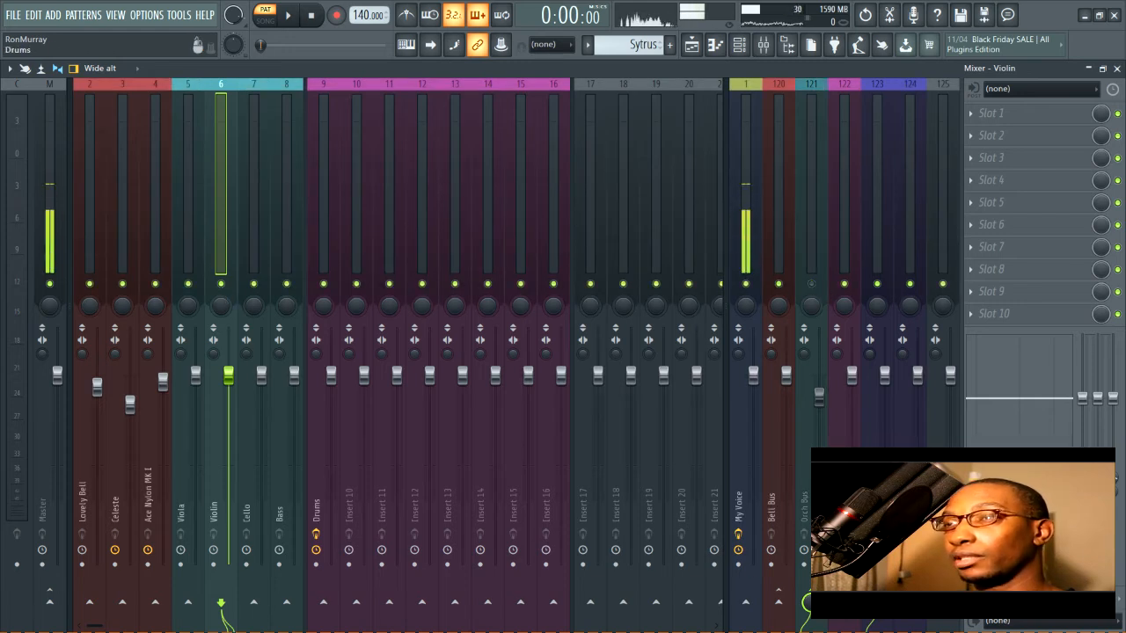
pyautogui.click(281, 182)
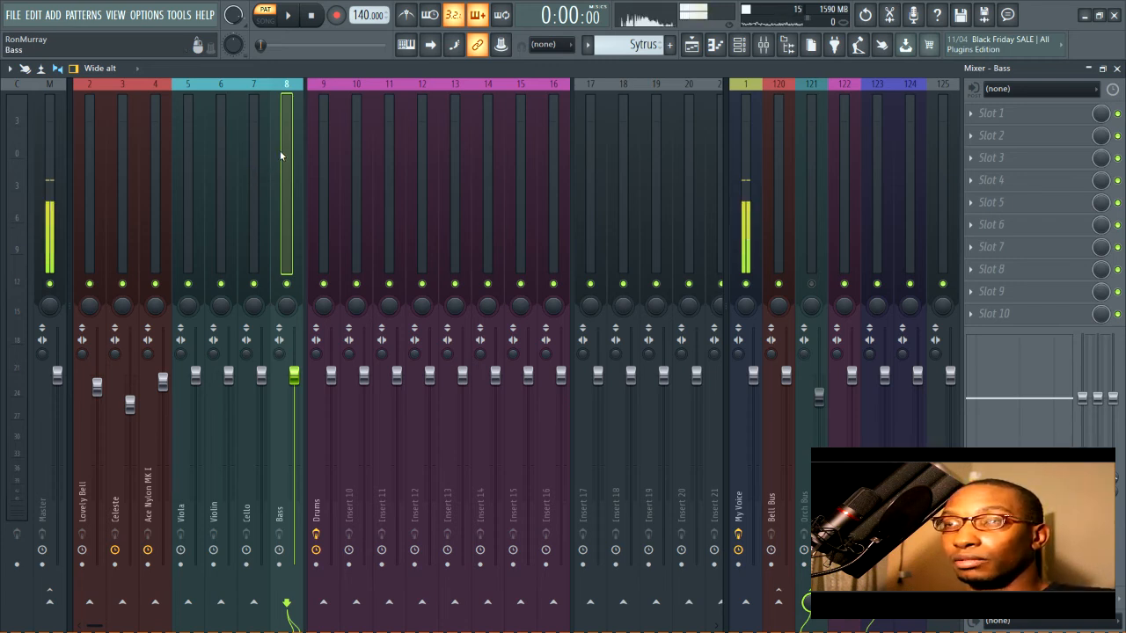
pyautogui.click(821, 139)
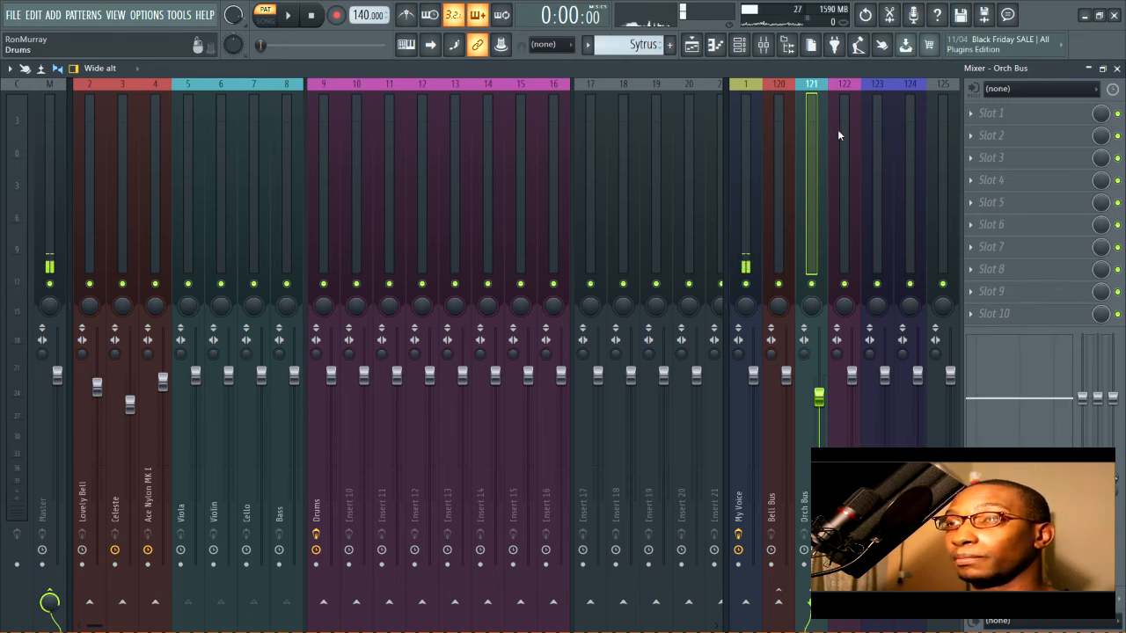
pyautogui.click(877, 132)
pyautogui.click(898, 130)
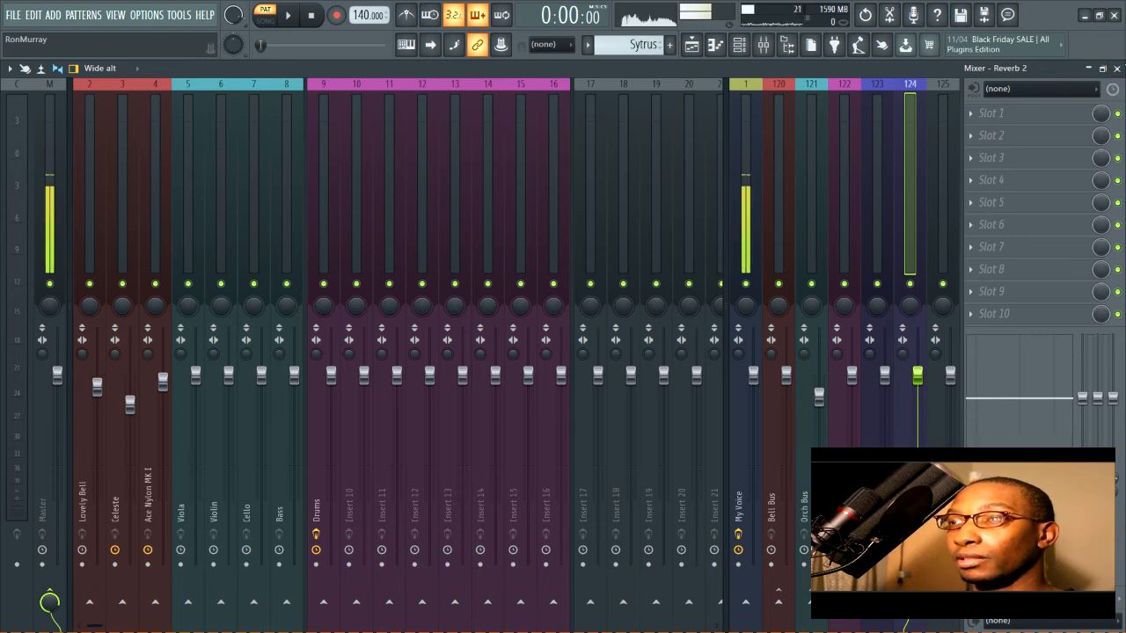
# Close the mixer and the channel rack to leave only the playlist open.
pyautogui.click(1116, 67)
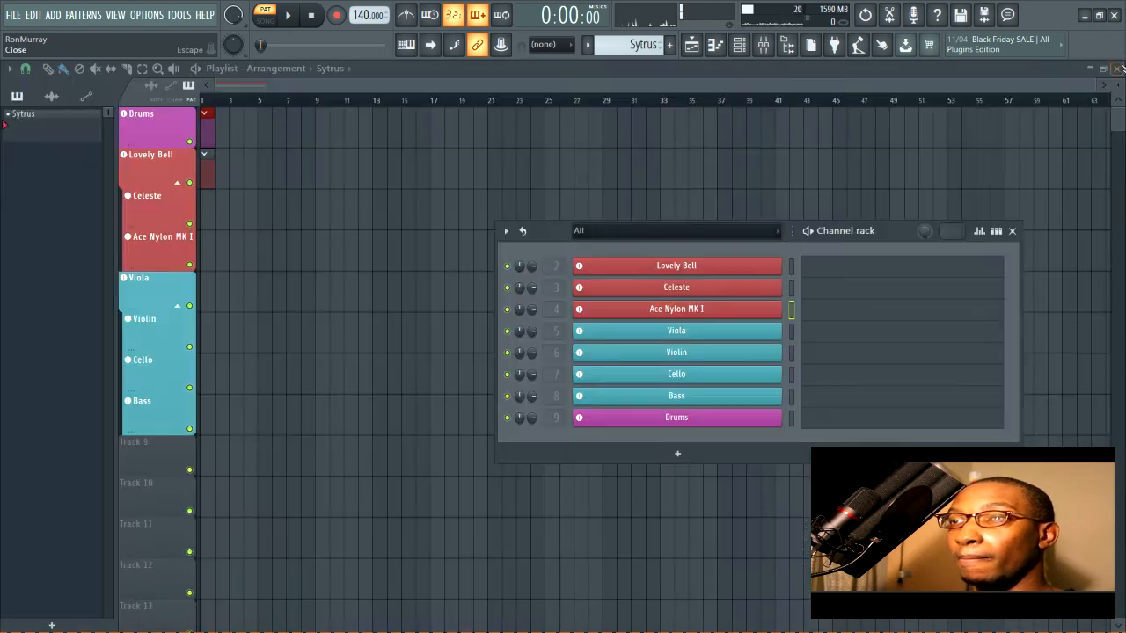
pyautogui.click(1012, 231)
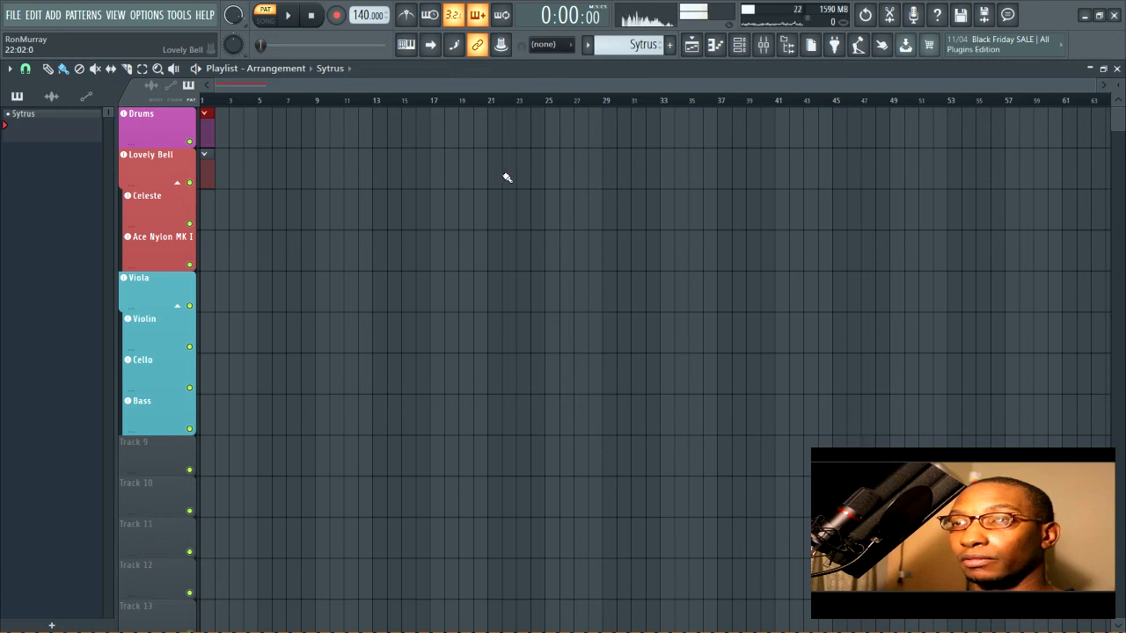
# Examine the colored and grouped Drums, bell and string tracks along the playlist timeline.
pyautogui.scroll(-5, 507, 178)
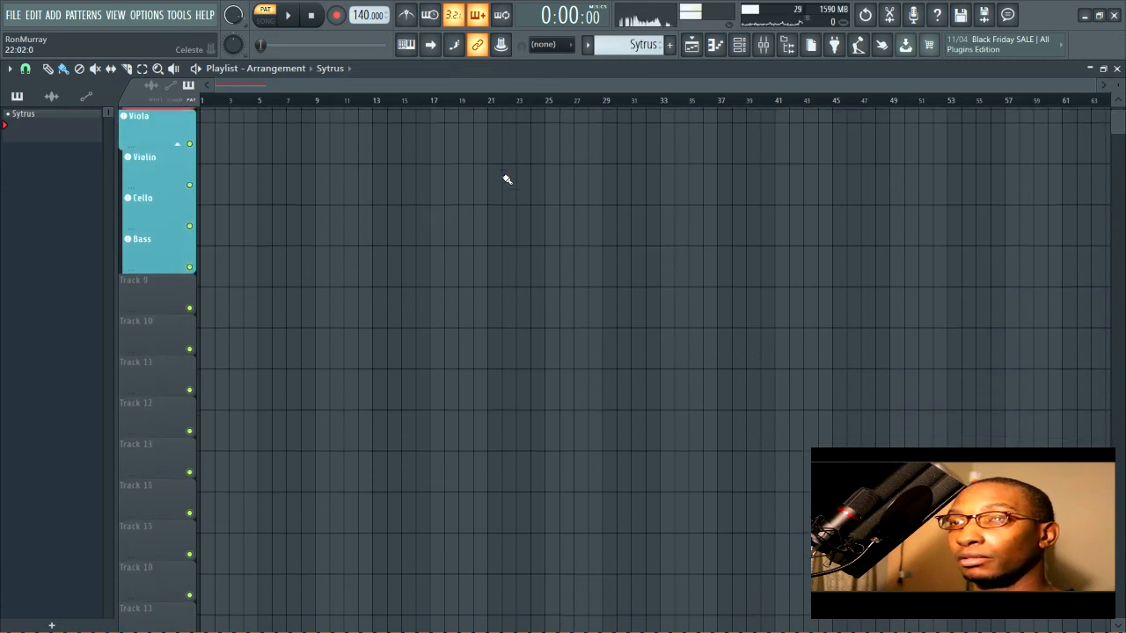
pyautogui.scroll(5, 507, 179)
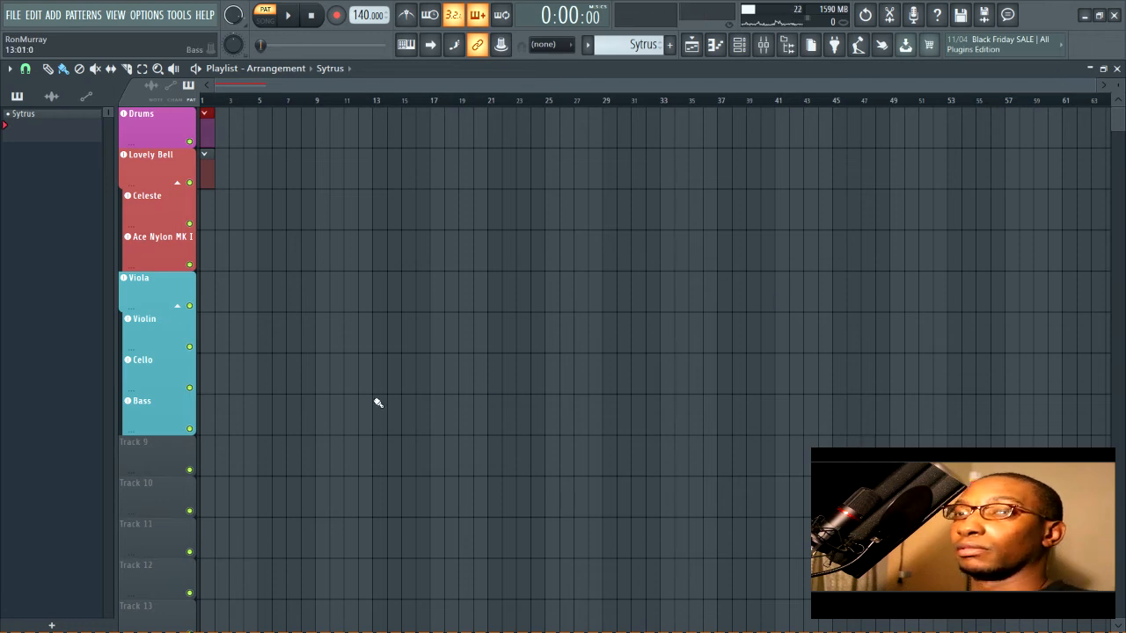
pyautogui.scroll(3, 459, 343)
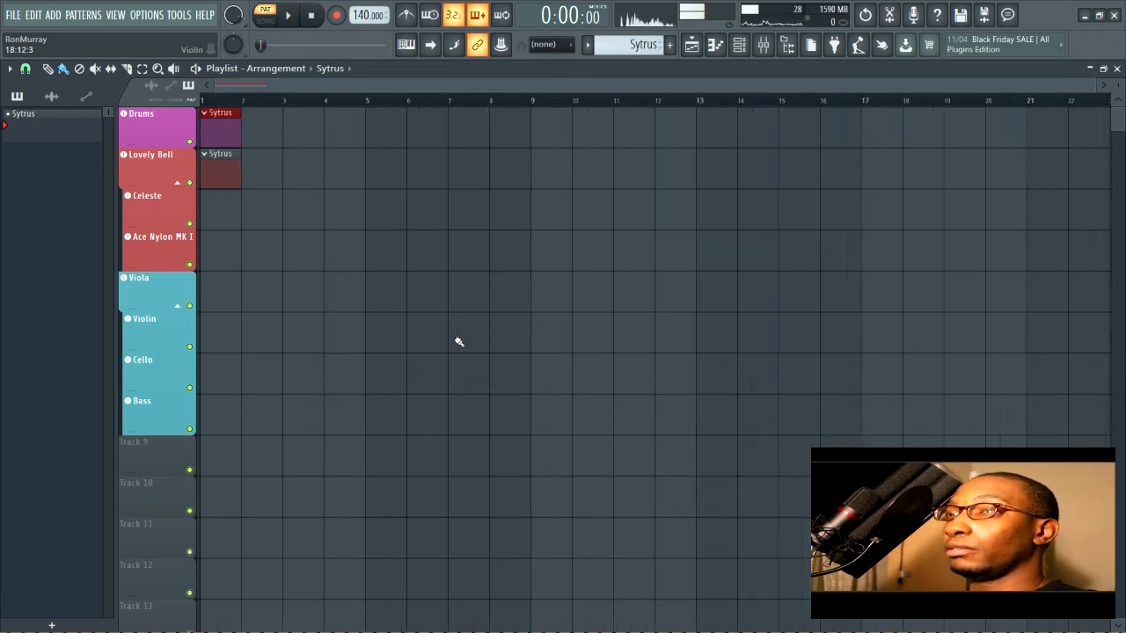
pyautogui.scroll(4, 459, 342)
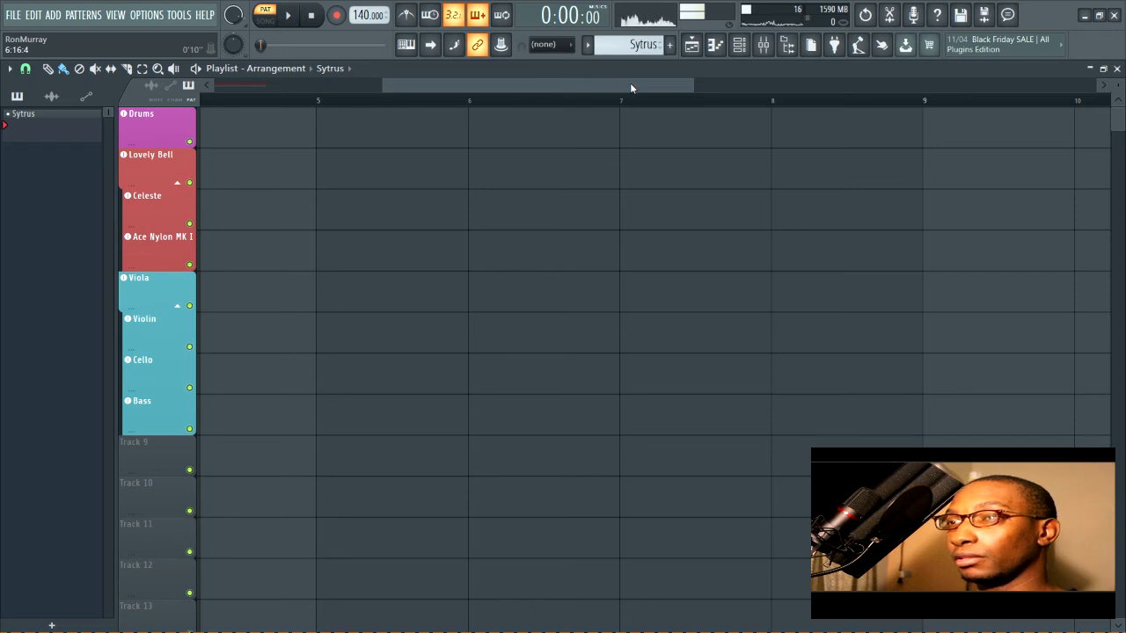
pyautogui.scroll(-3, 630, 87)
pyautogui.scroll(3, 631, 86)
pyautogui.scroll(3, 631, 86)
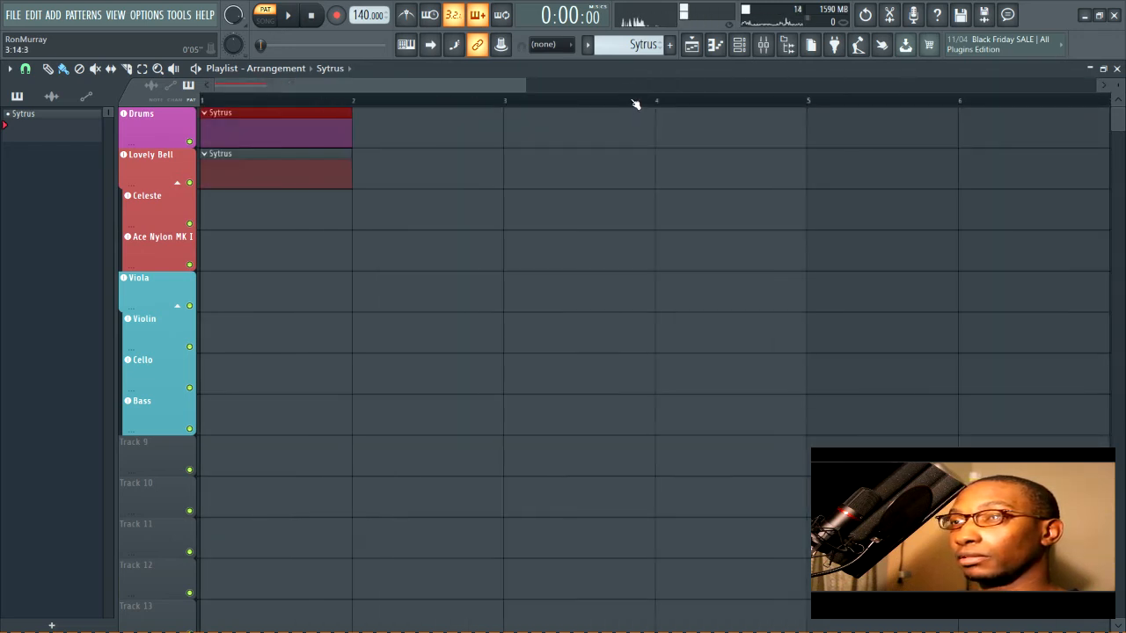
pyautogui.scroll(-6, 635, 104)
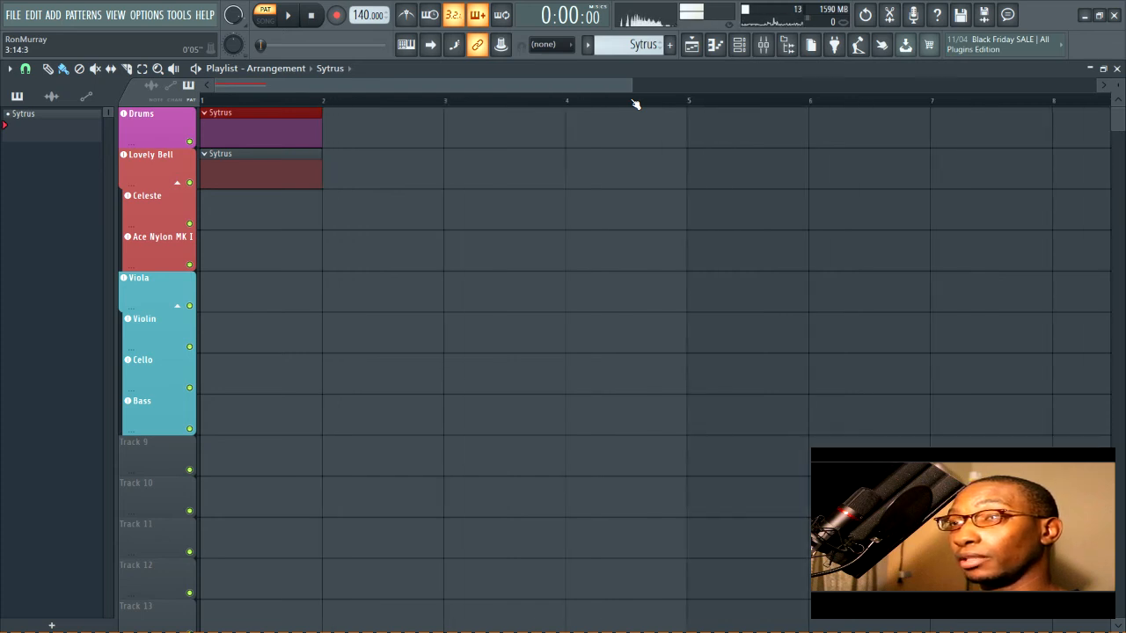
pyautogui.scroll(4, 638, 101)
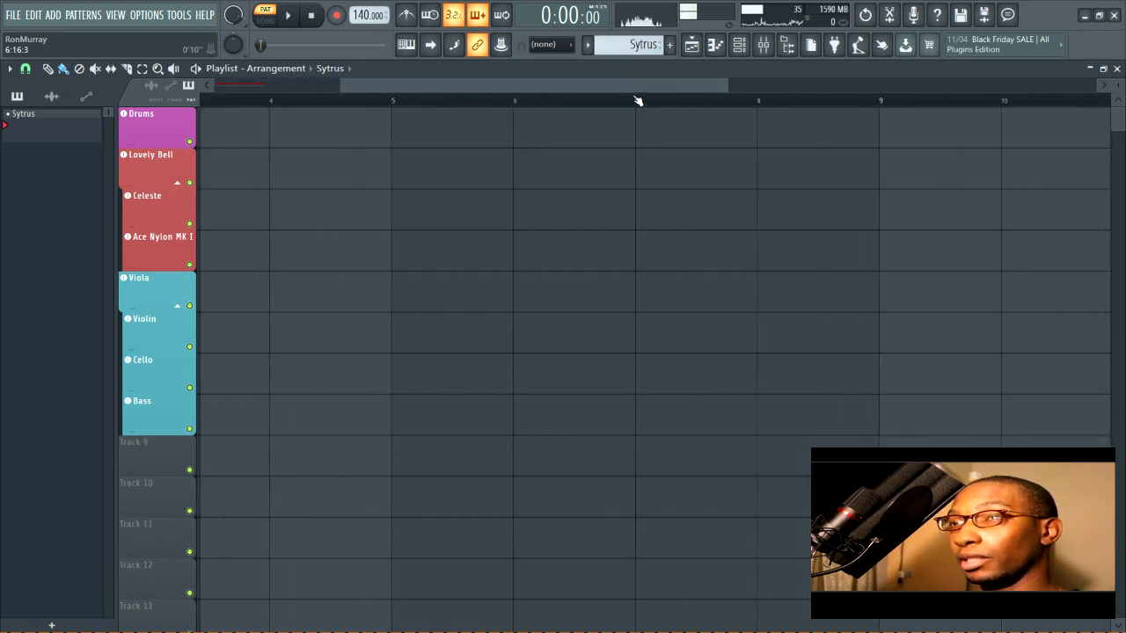
pyautogui.scroll(-5, 567, 108)
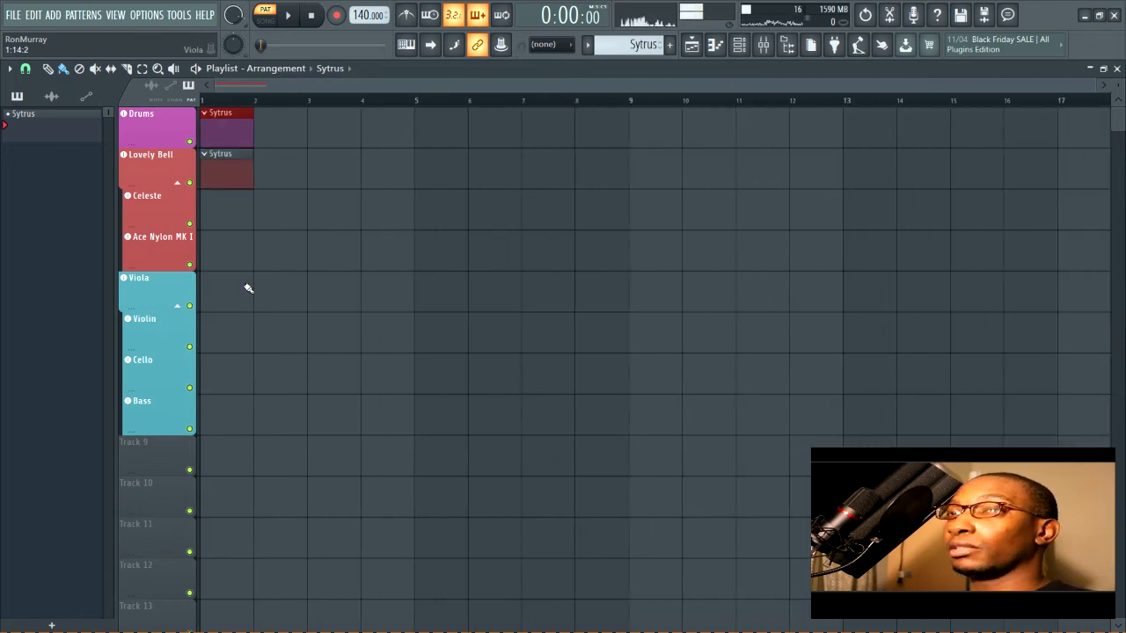
# Switch playback from pattern to song mode and close the playlist.
pyautogui.scroll(5, 254, 285)
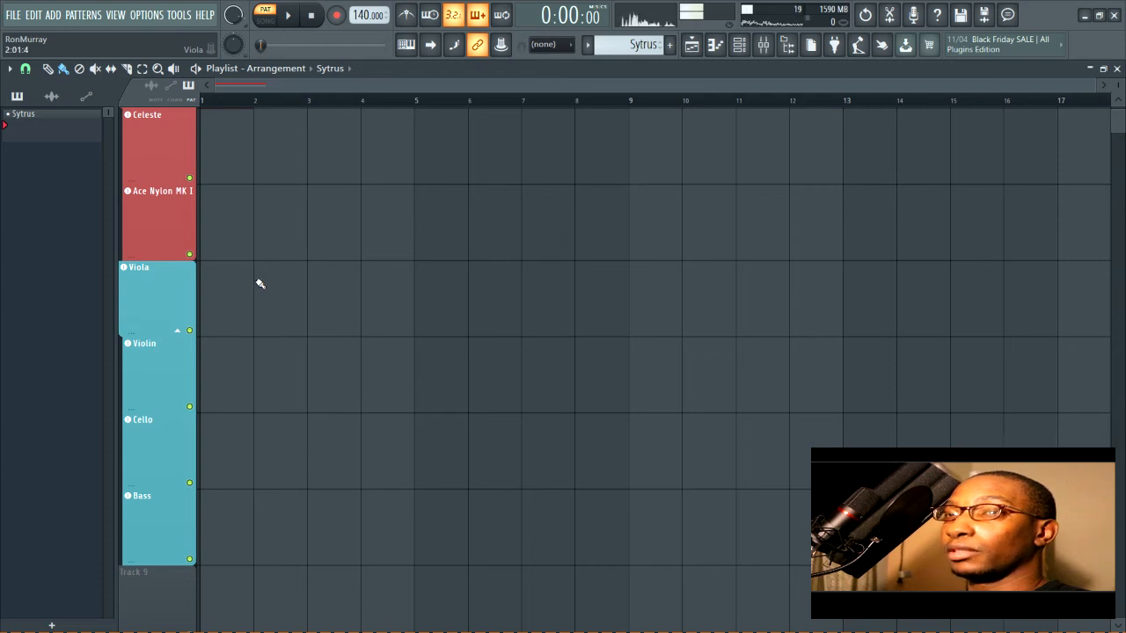
pyautogui.scroll(5, 259, 283)
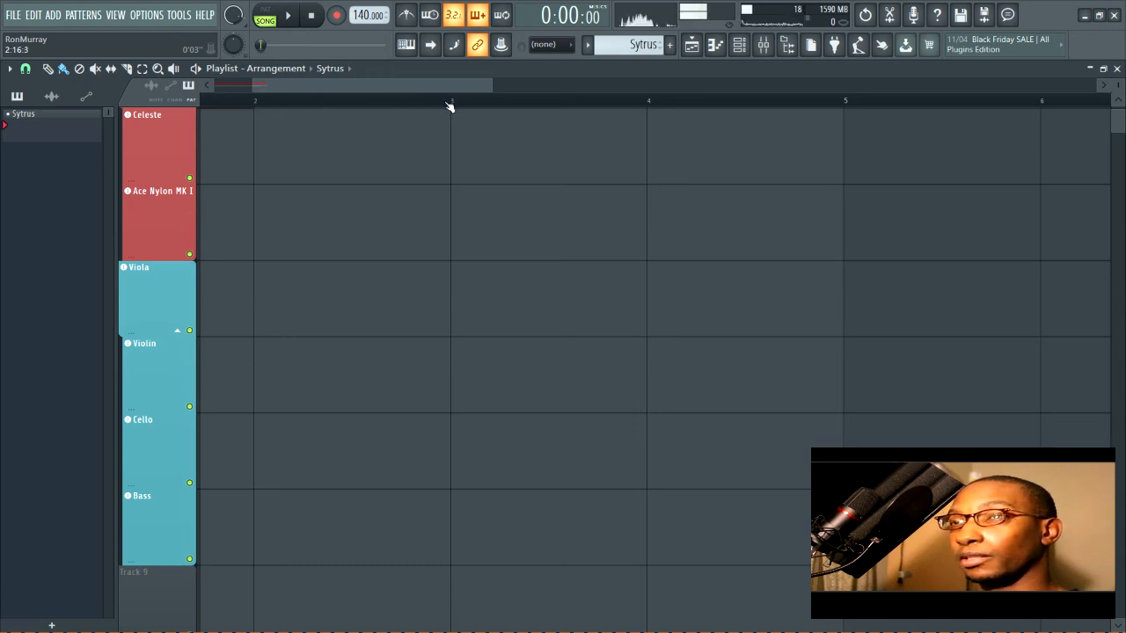
pyautogui.scroll(-4, 448, 106)
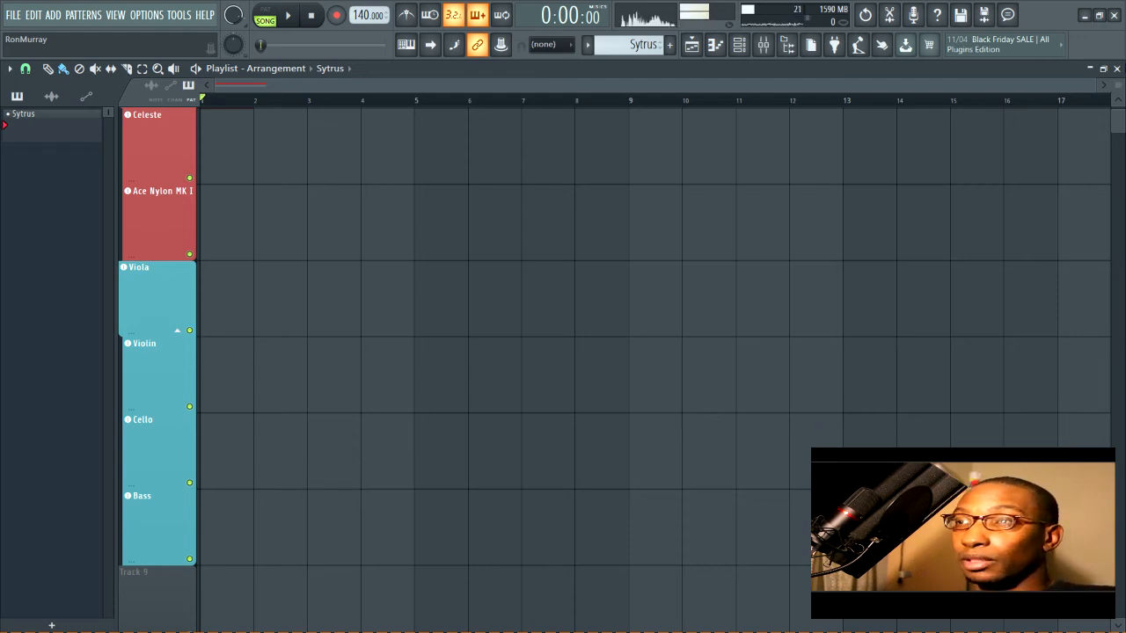
pyautogui.click(1118, 71)
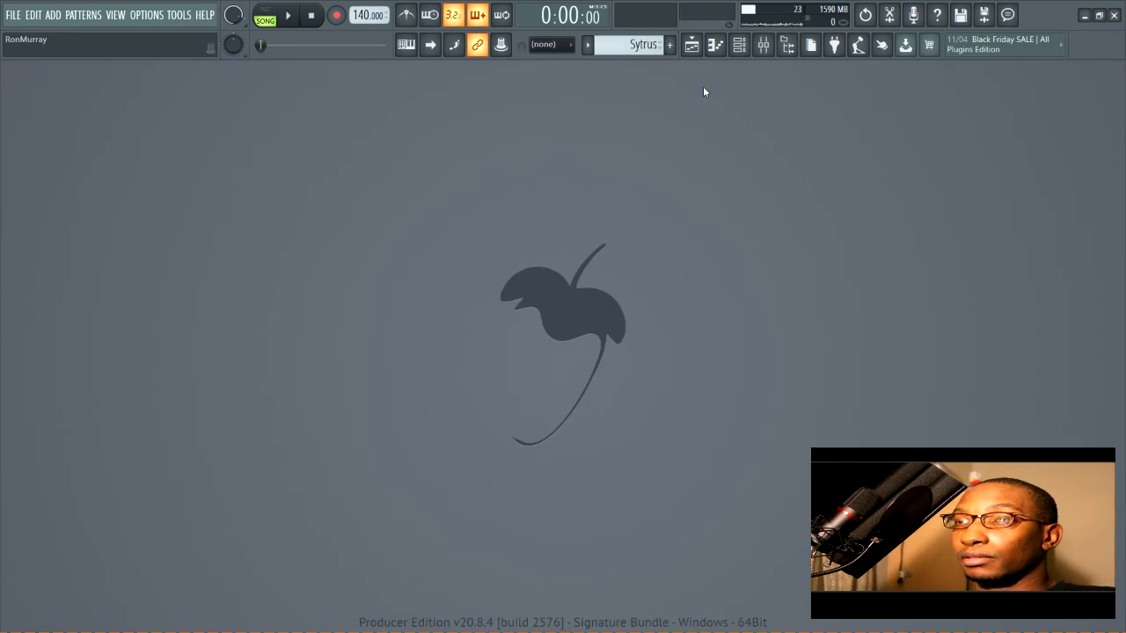
# Open the mixer and the channel rack, select every channel from Lovely Bell to Drums, and close the rack.
pyautogui.click(763, 46)
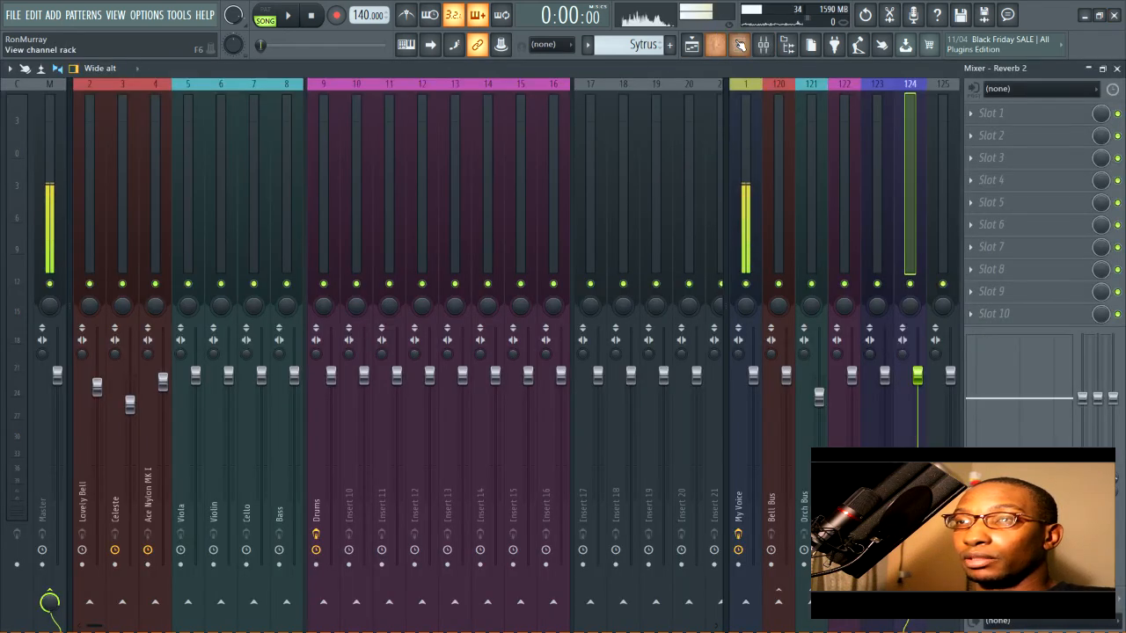
pyautogui.click(739, 46)
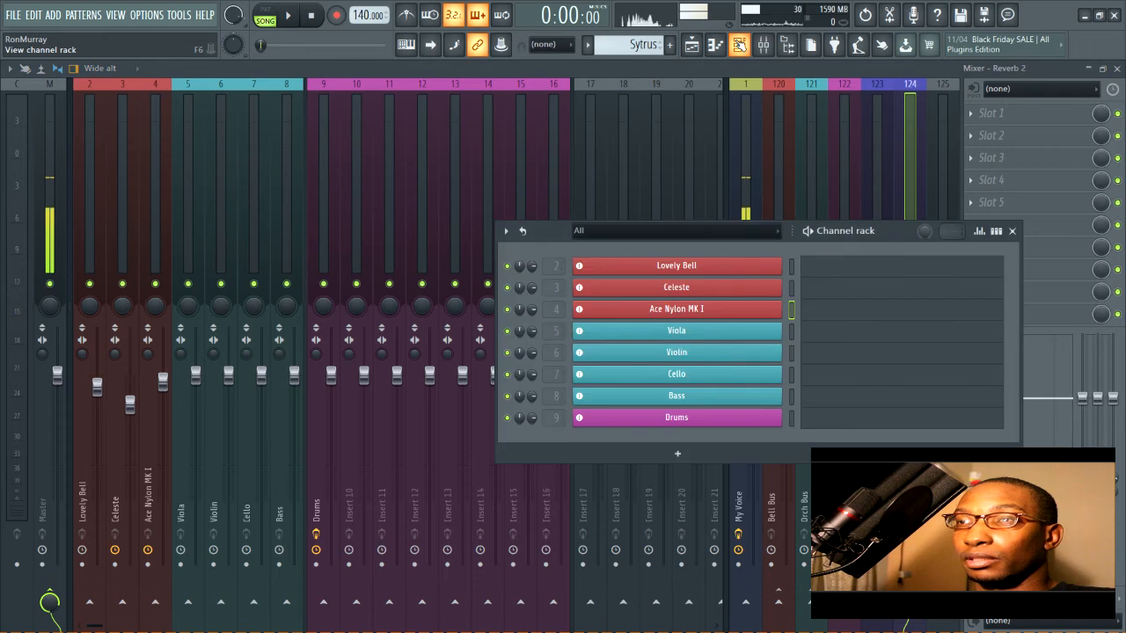
pyautogui.moveTo(794, 265); pyautogui.dragTo(797, 436)
pyautogui.click(793, 420)
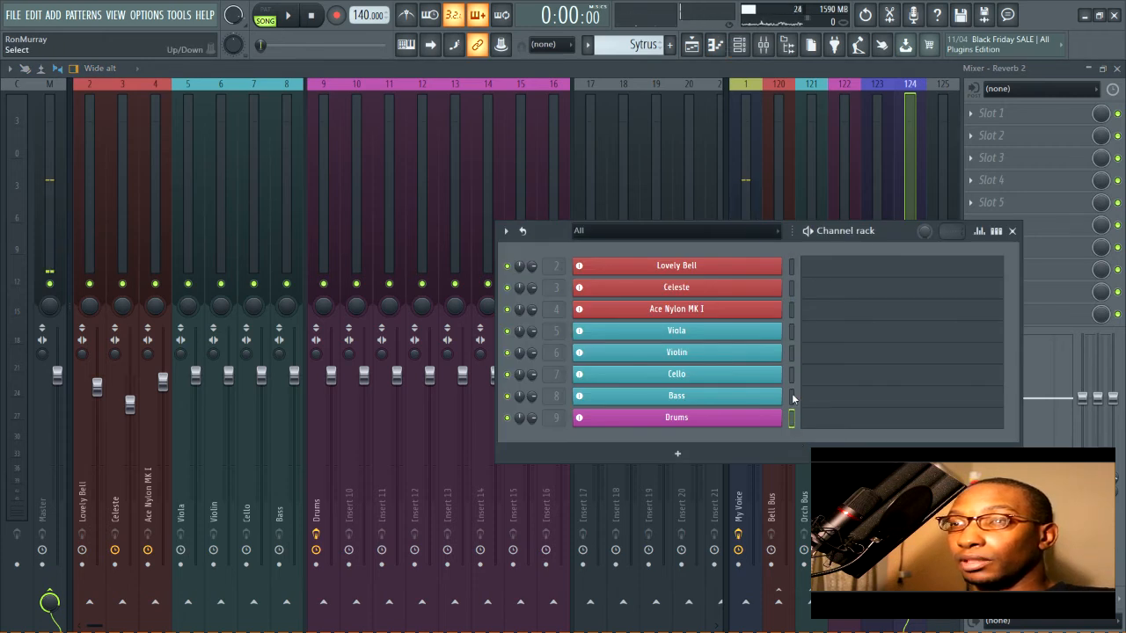
pyautogui.moveTo(791, 266)
pyautogui.mouseDown()
pyautogui.moveTo(790, 405)
pyautogui.moveTo(794, 268)
pyautogui.mouseUp()
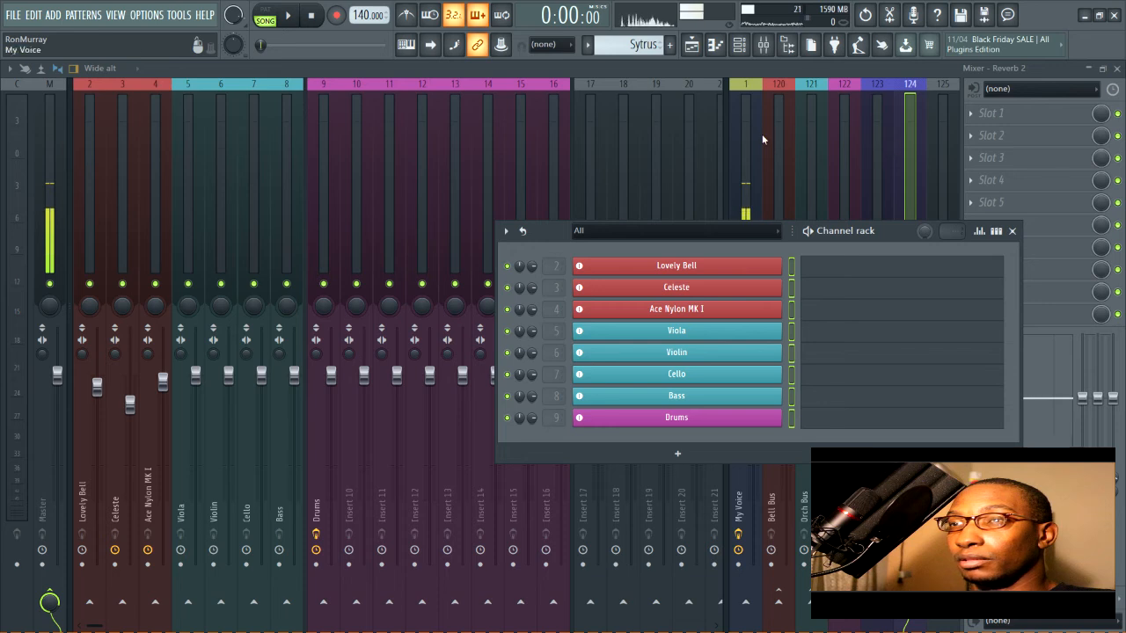
pyautogui.click(1012, 231)
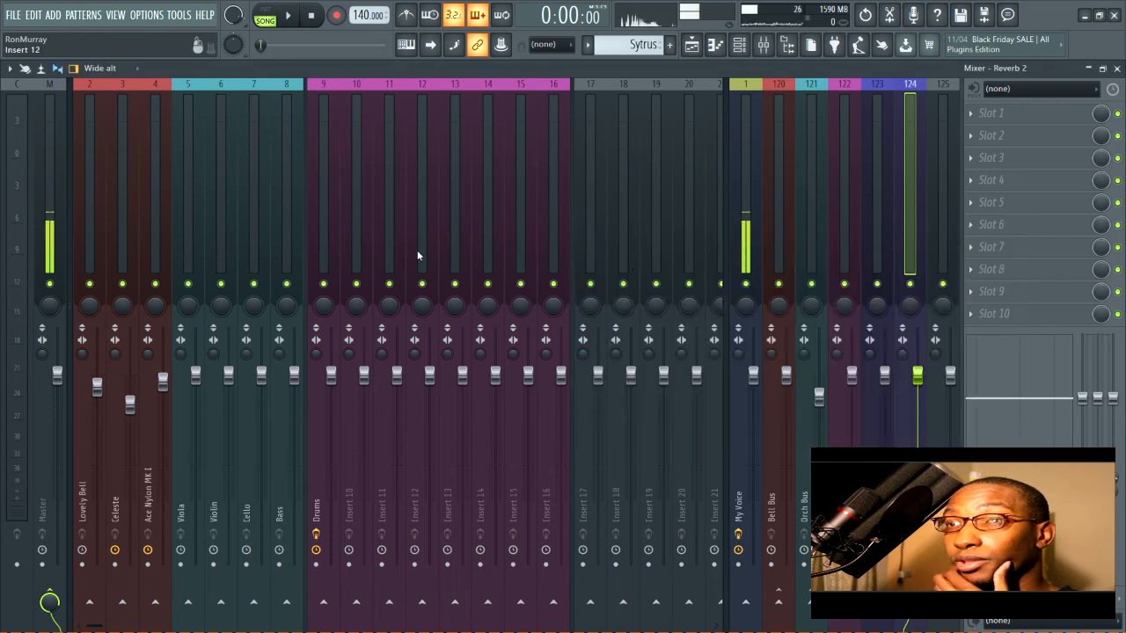
# Check the inserts in and beside the purple drum group, plus the Reverb, Insert 122 and Orch Bus tracks in the mixer.
pyautogui.click(489, 176)
pyautogui.click(590, 167)
pyautogui.click(422, 176)
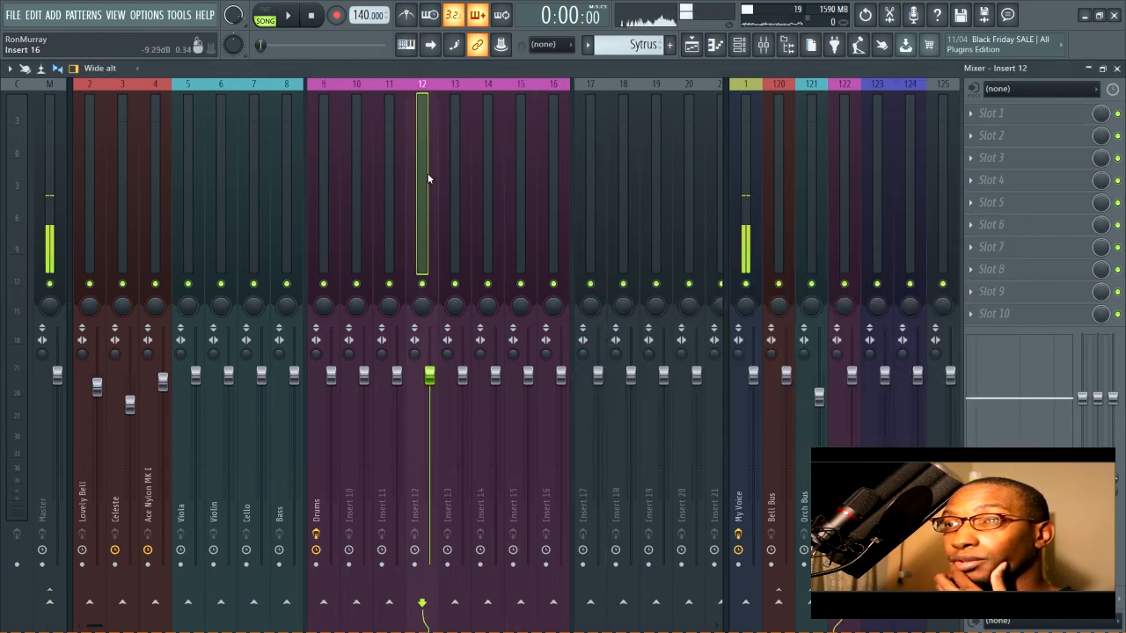
pyautogui.click(873, 101)
pyautogui.click(843, 110)
pyautogui.click(805, 123)
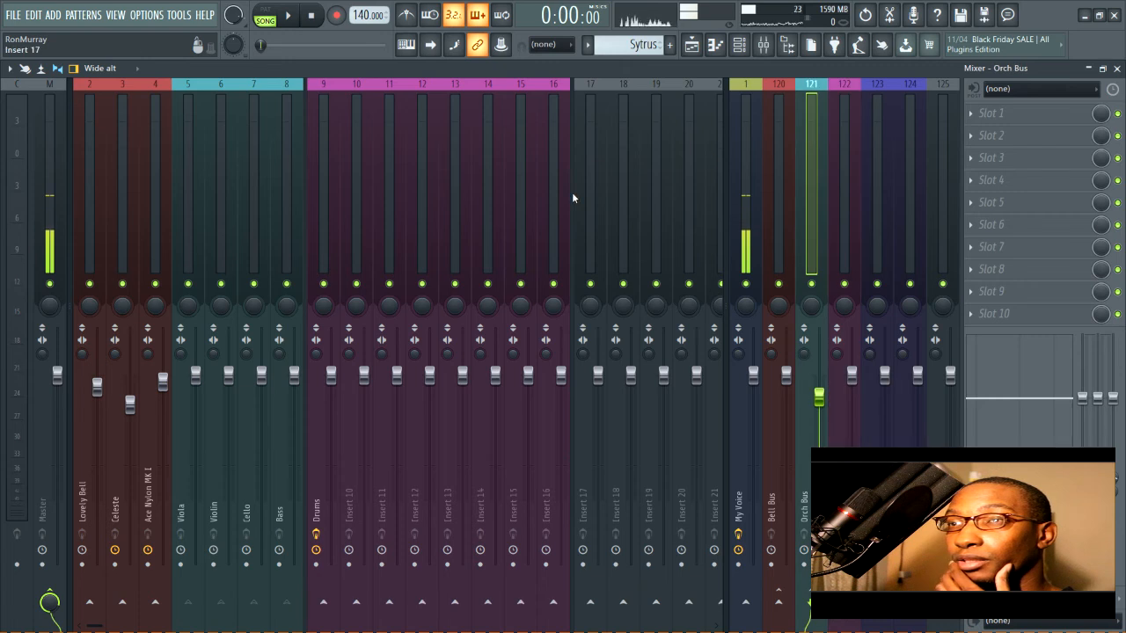
# Check the string inserts, Ace Nylon MK I, Bell Bus, My Voice and both reverb inserts in the mixer.
pyautogui.click(287, 154)
pyautogui.click(221, 160)
pyautogui.click(188, 165)
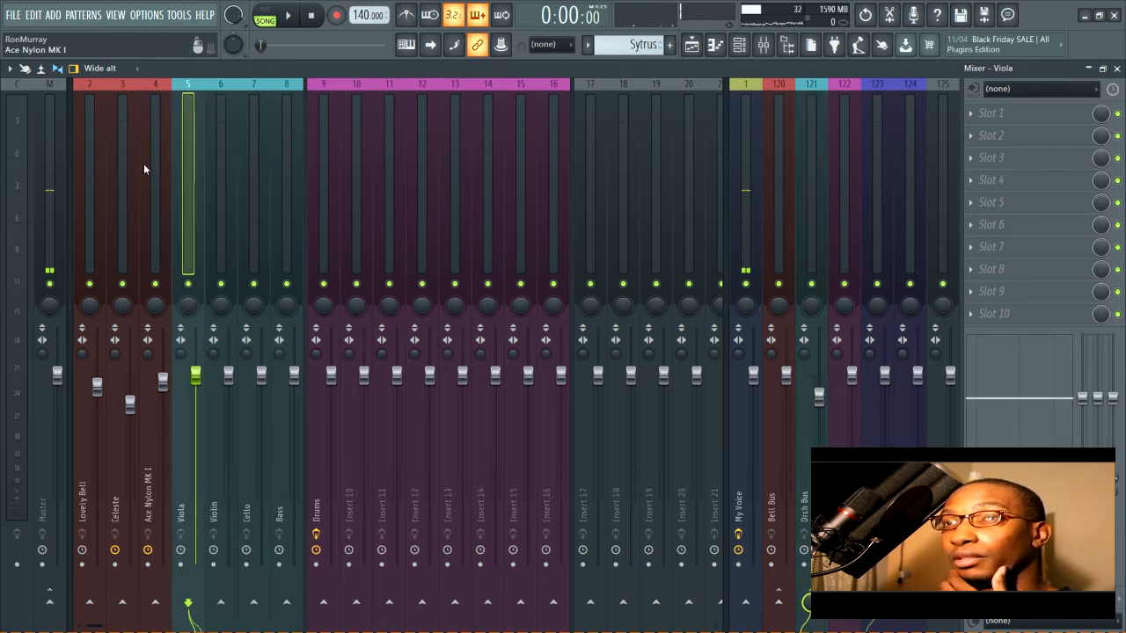
pyautogui.click(155, 167)
pyautogui.click(780, 124)
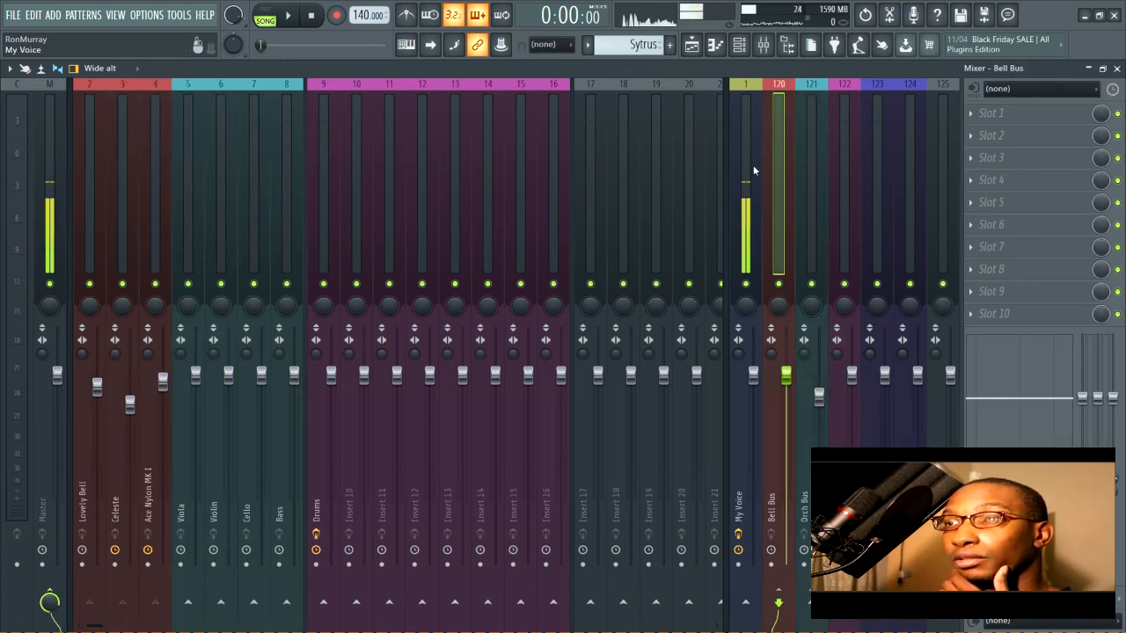
pyautogui.click(753, 170)
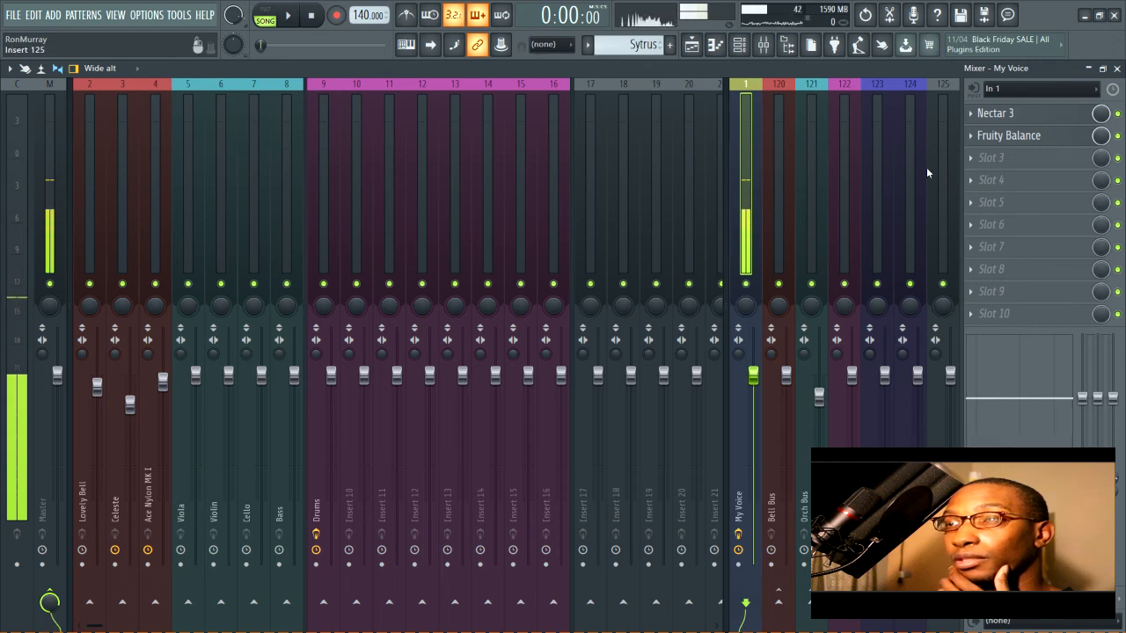
pyautogui.click(906, 132)
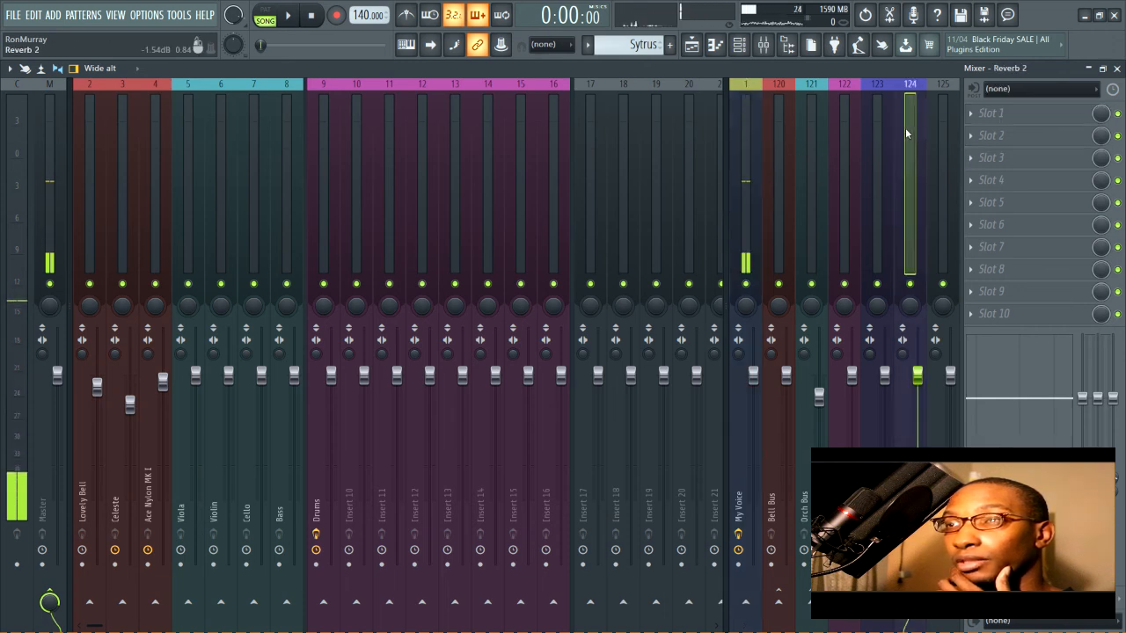
pyautogui.click(871, 129)
pyautogui.click(907, 134)
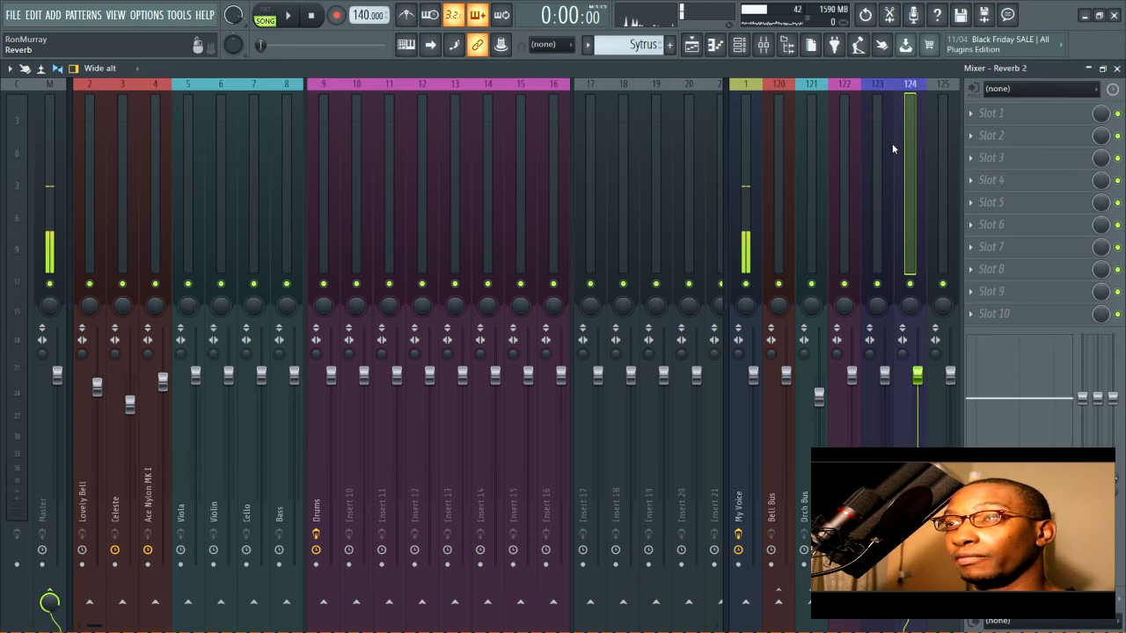
# Change the color of mixer Insert 125 to green.
pyautogui.click(942, 133)
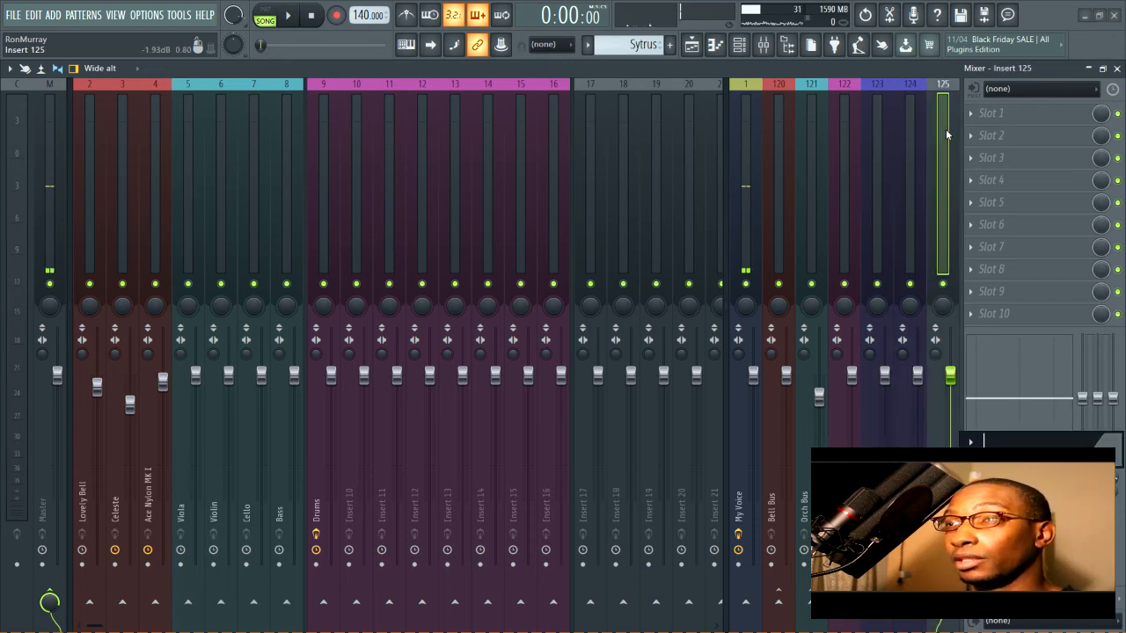
pyautogui.click(1120, 459)
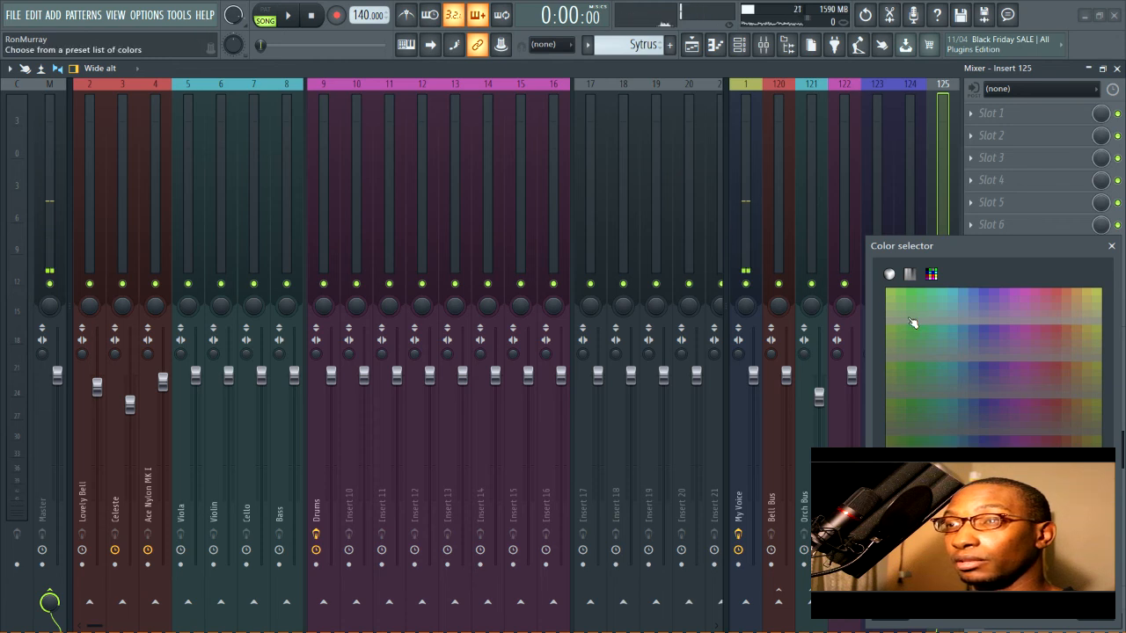
pyautogui.click(1116, 614)
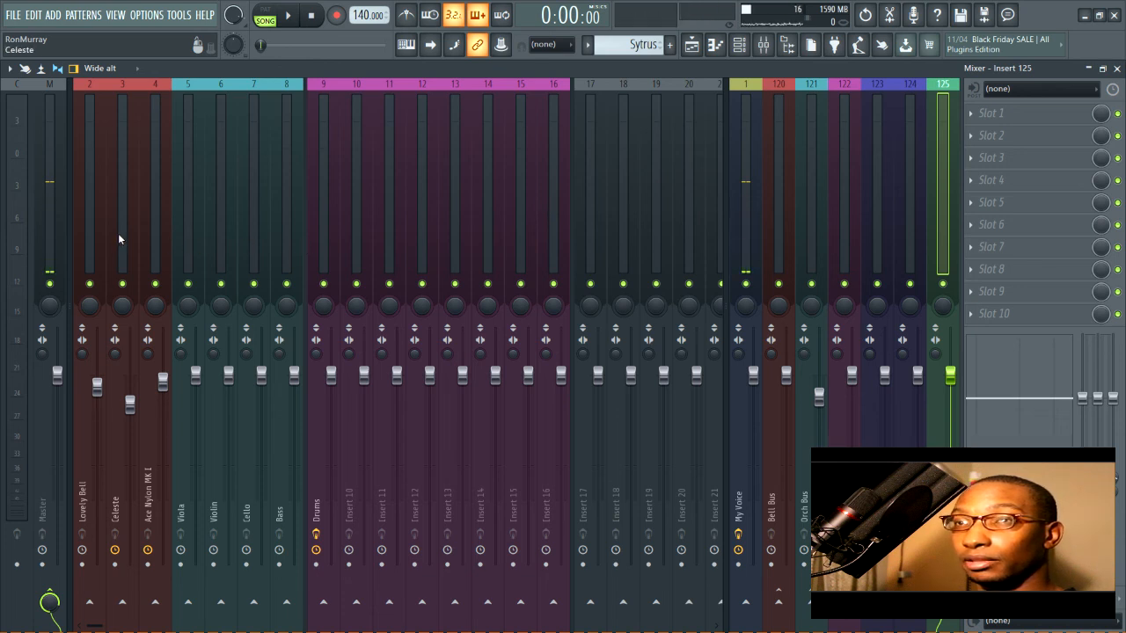
# Load Fruity NoteBook 2 into the Master insert's first effect slot and select the sample note text below its title.
pyautogui.click(92, 209)
pyautogui.moveTo(111, 212); pyautogui.dragTo(552, 180)
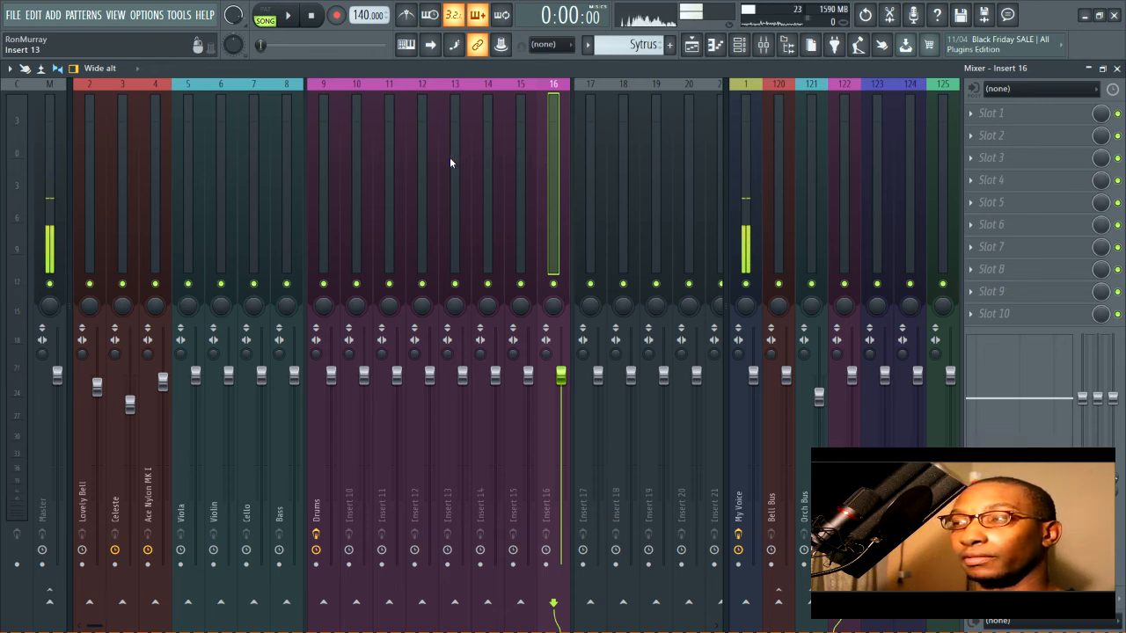
pyautogui.click(43, 102)
pyautogui.click(971, 113)
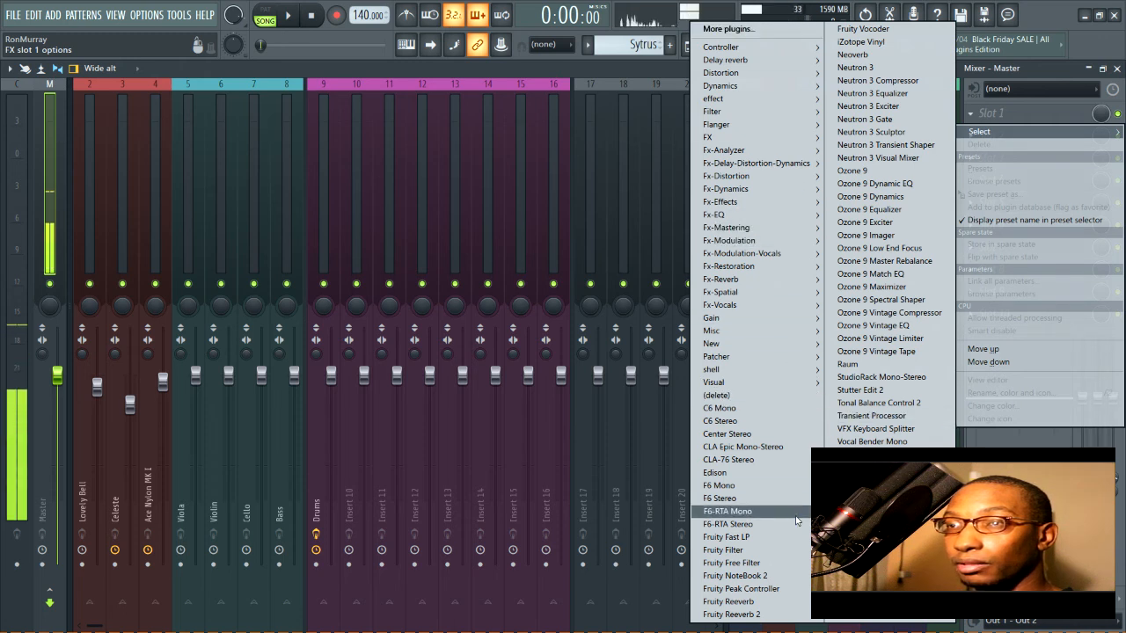
pyautogui.click(727, 29)
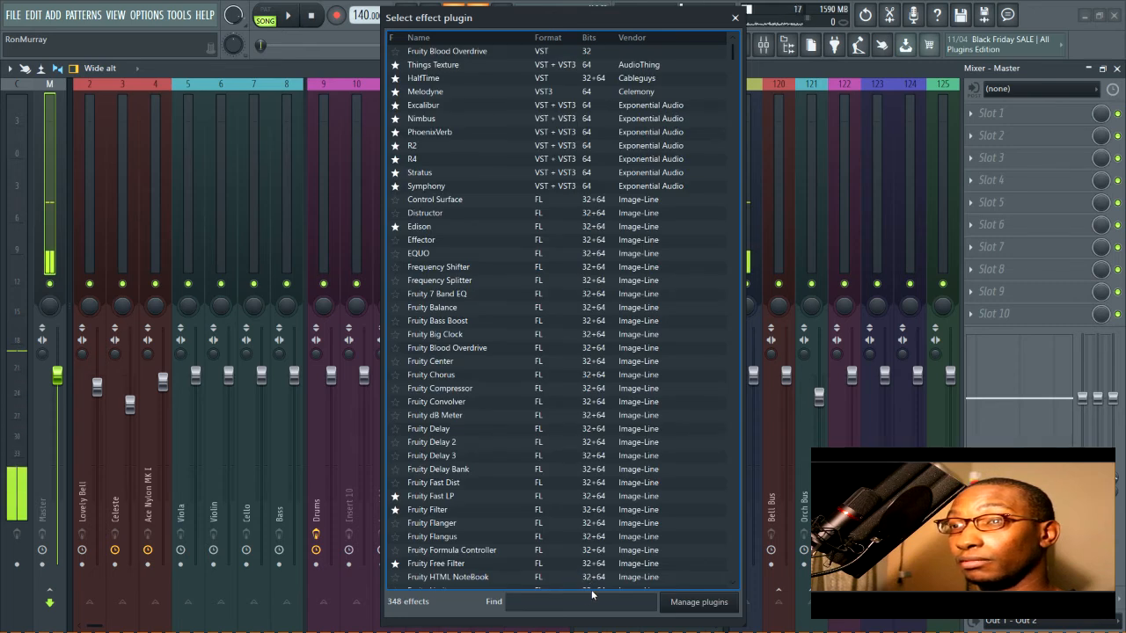
pyautogui.click(578, 600)
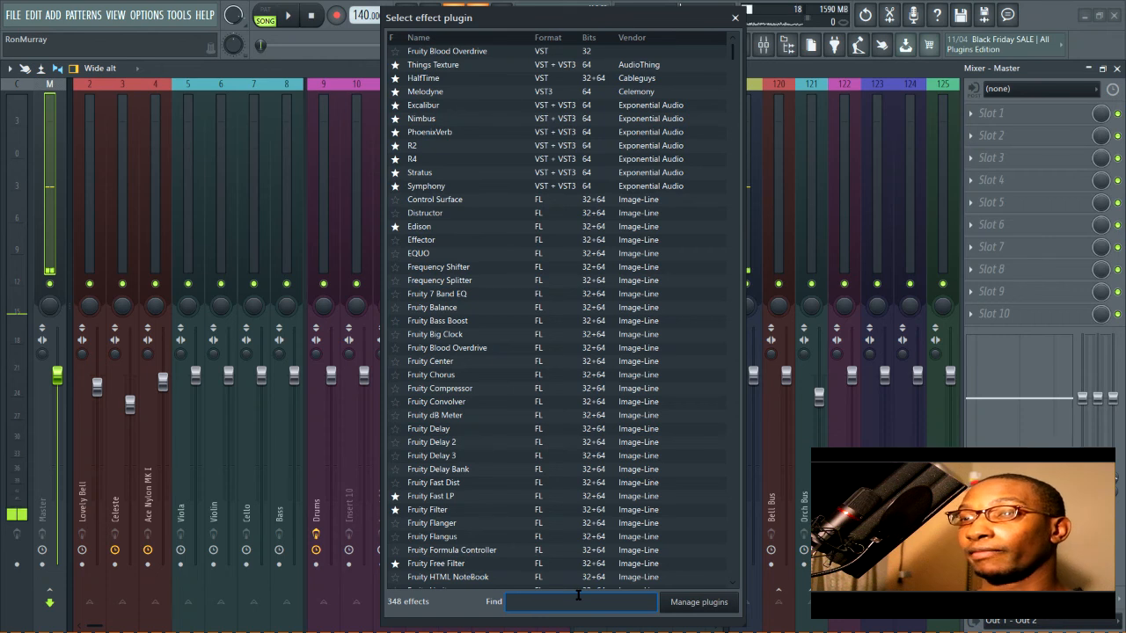
pyautogui.write('note')
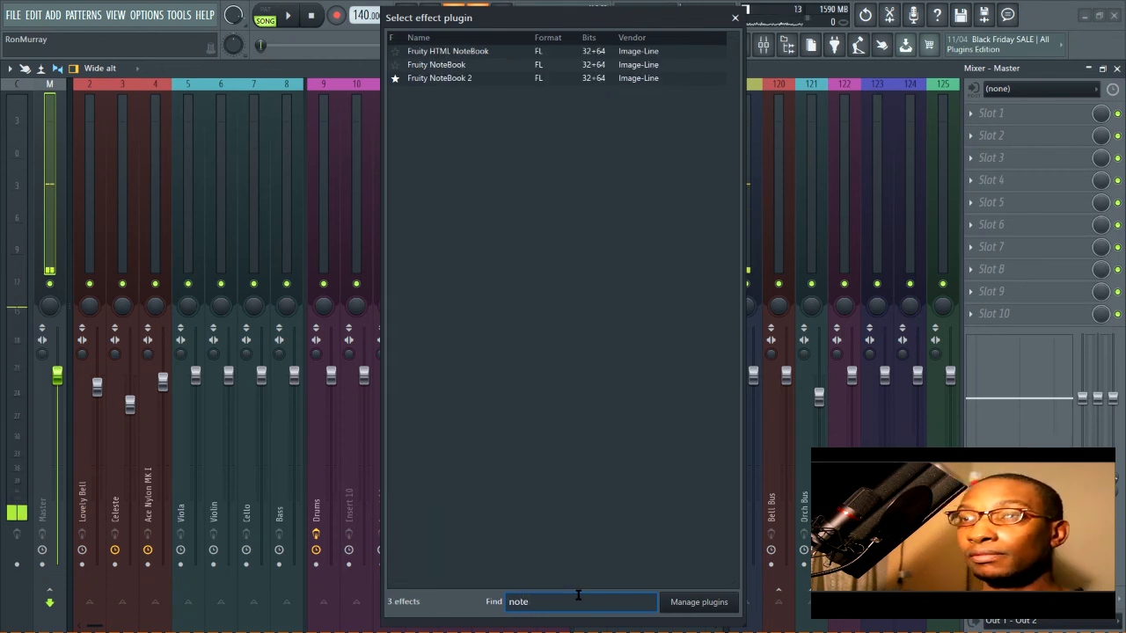
pyautogui.doubleClick(489, 79)
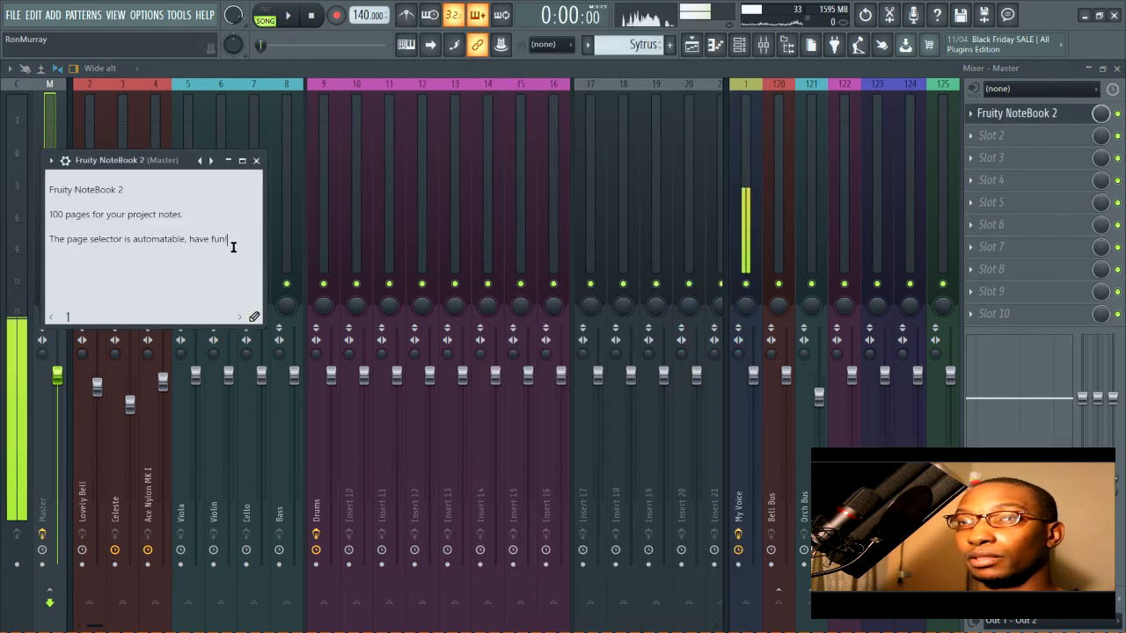
pyautogui.moveTo(231, 243); pyautogui.dragTo(59, 195)
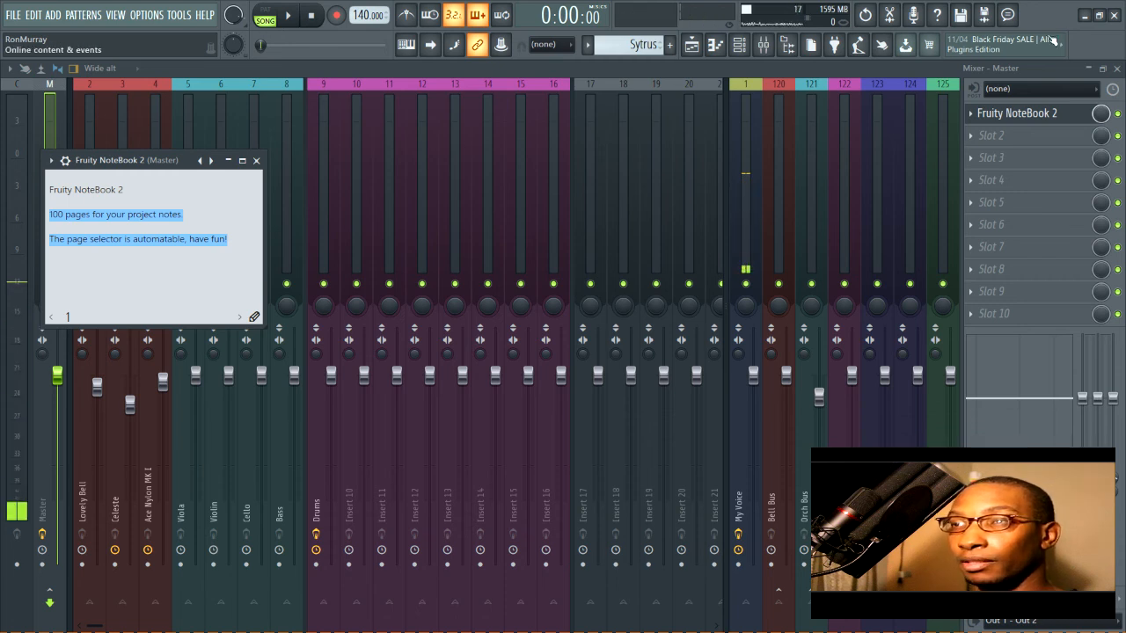
# Load Fruity Parametric EQ 2 from the Filter category into the Master insert's second effect slot.
pyautogui.click(983, 143)
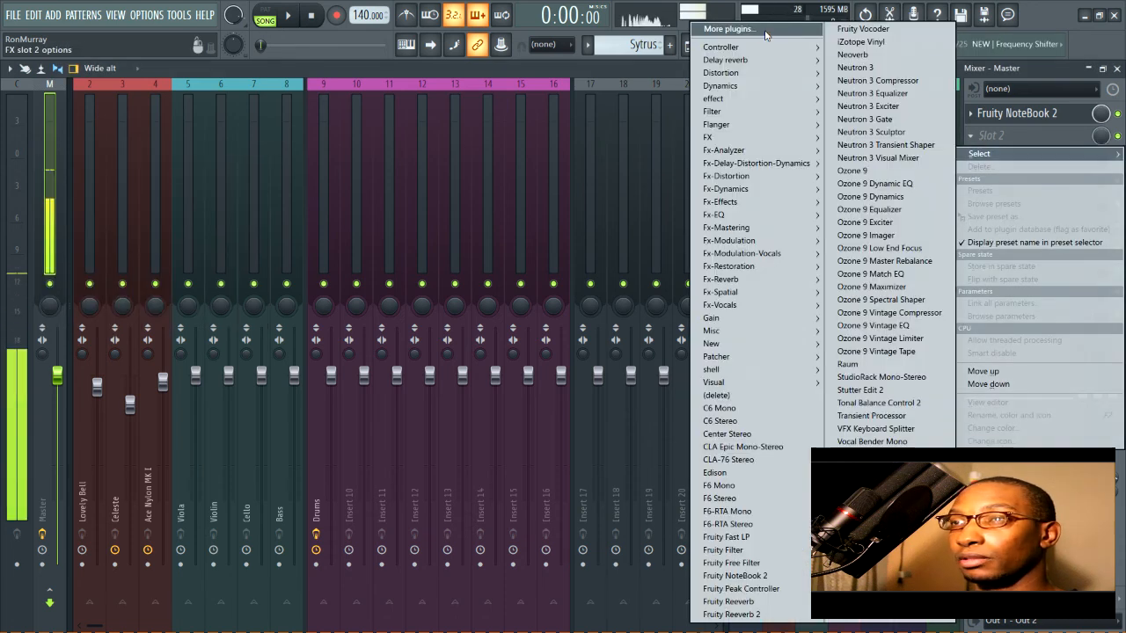
pyautogui.moveTo(737, 112)
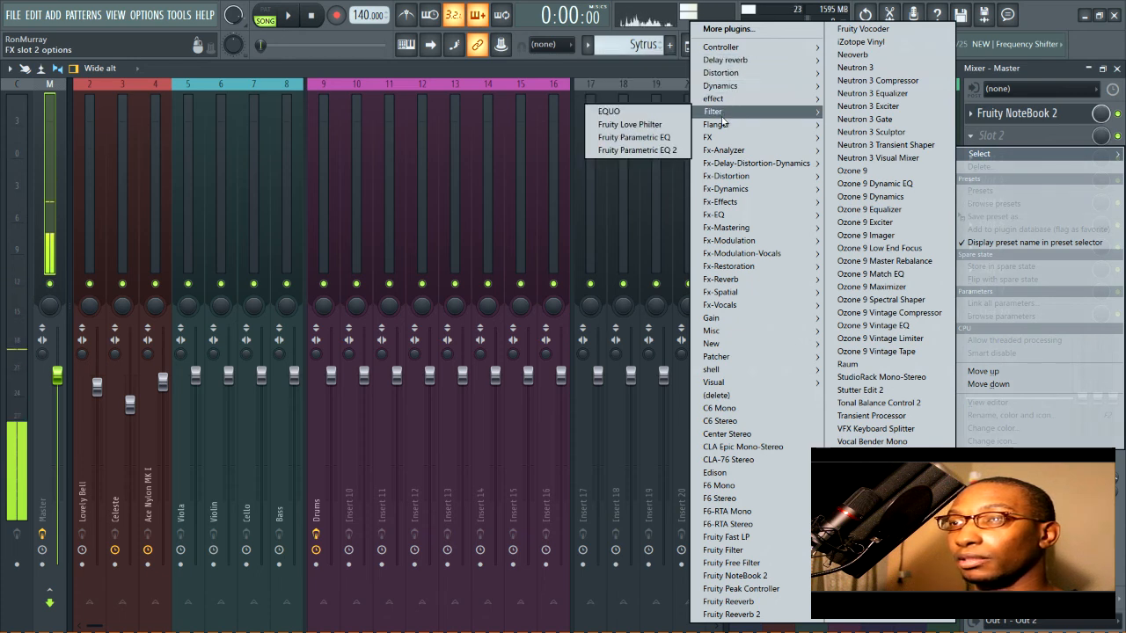
pyautogui.click(617, 147)
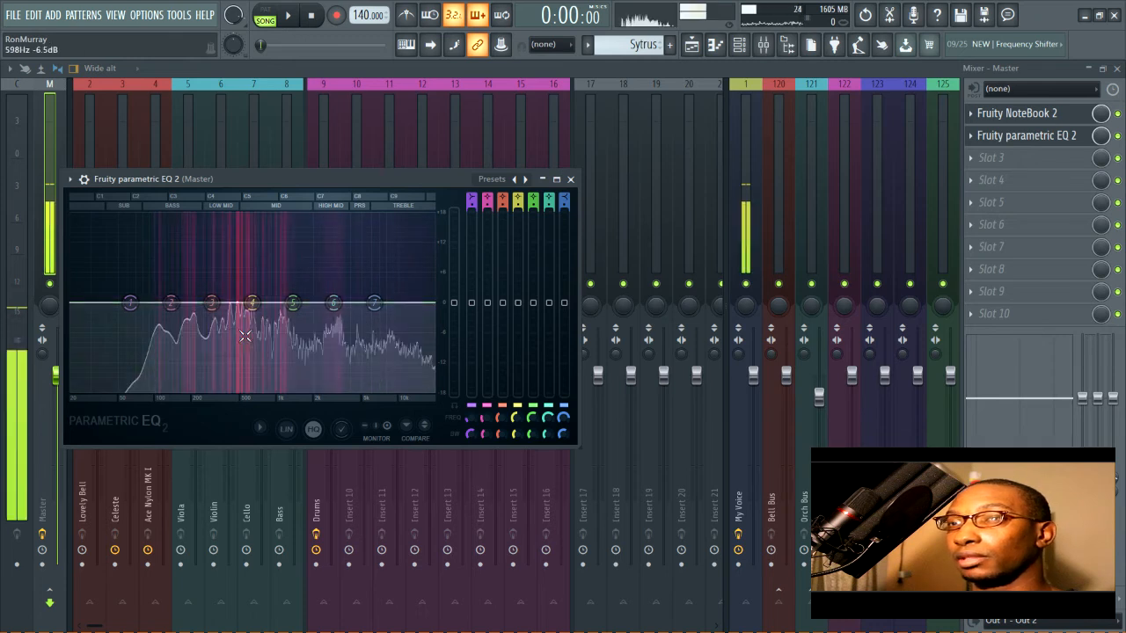
# Replace the mixer with the playlist, select the first three bars on its timeline, and close the playlist.
pyautogui.click(1117, 69)
pyautogui.click(692, 45)
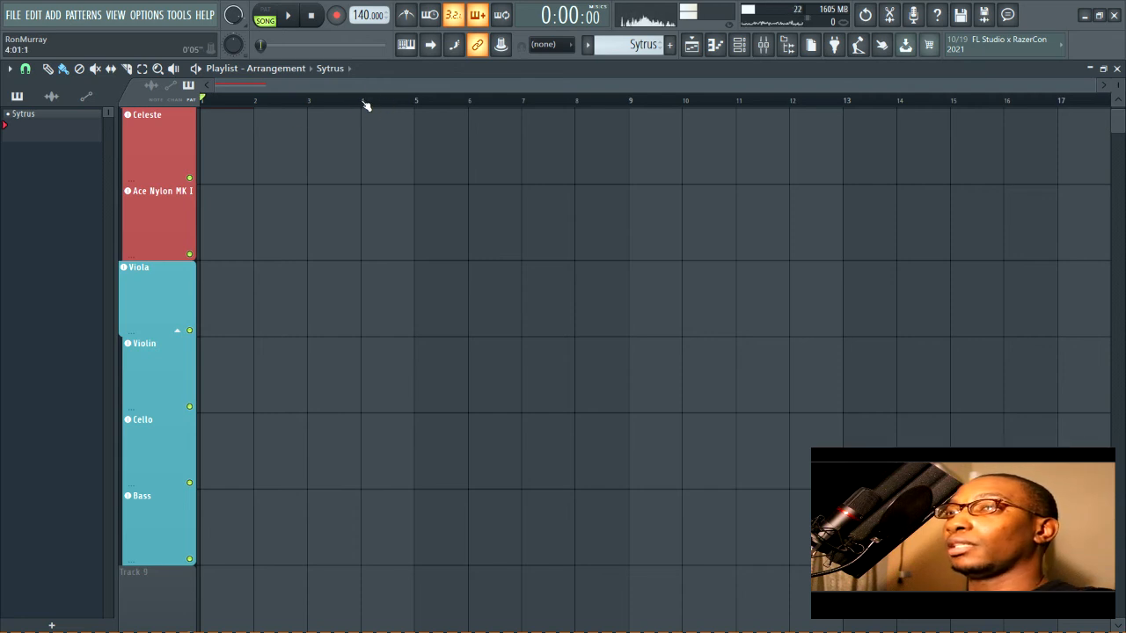
pyautogui.moveTo(363, 102); pyautogui.dragTo(201, 102)
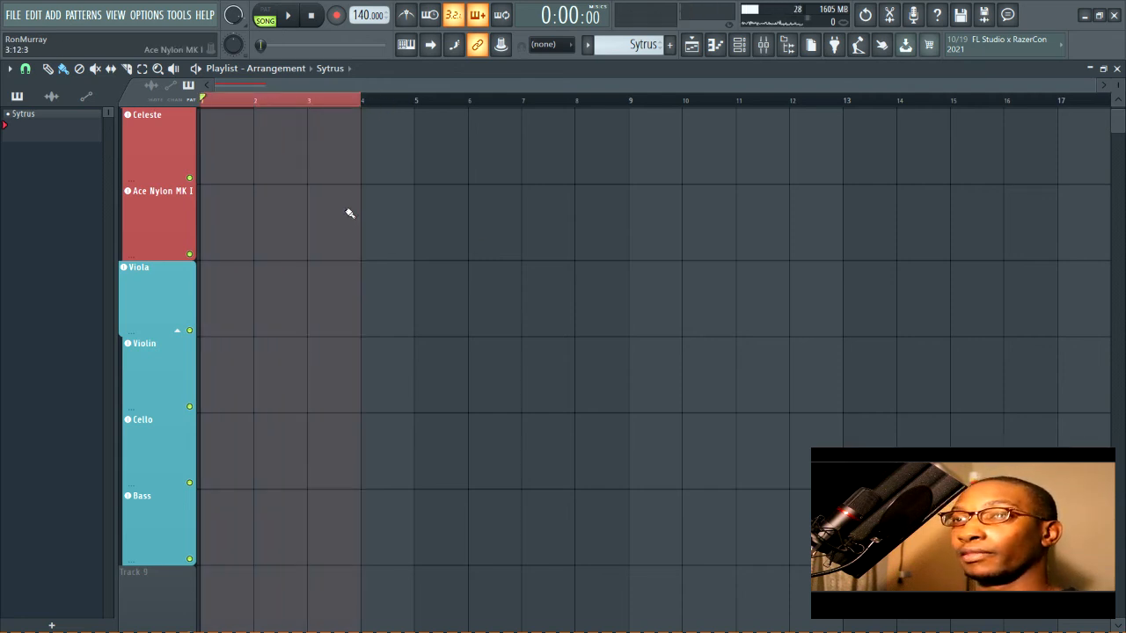
pyautogui.scroll(2, 349, 214)
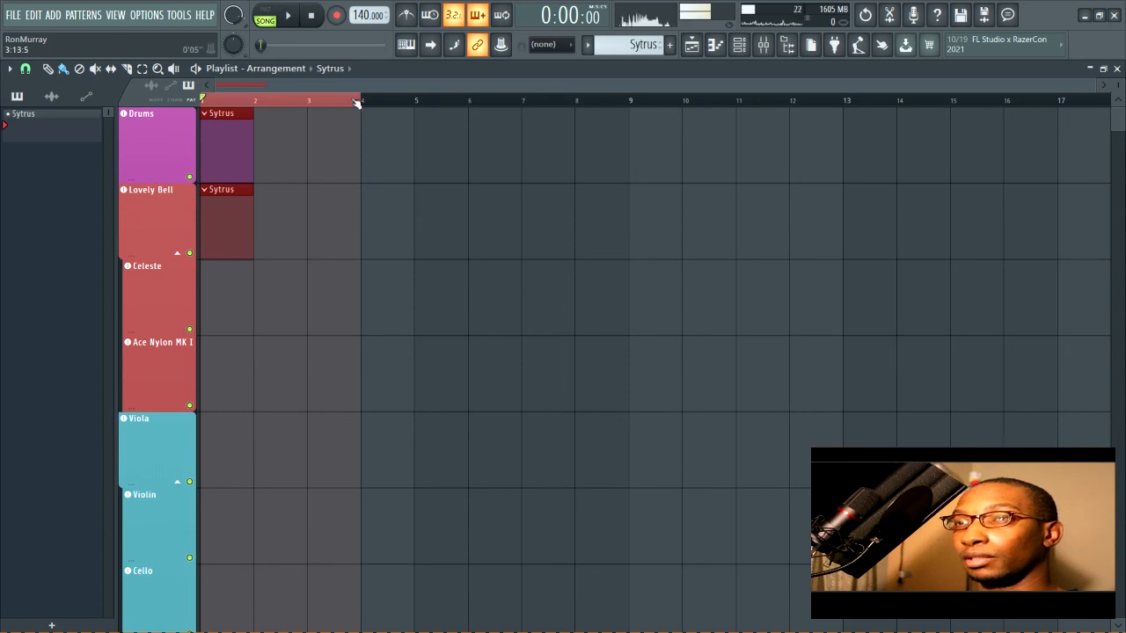
pyautogui.click(1117, 68)
# Close the Fruity NoteBook 2 window and reposition the Fruity Parametric EQ 2 window in the empty workspace.
pyautogui.moveTo(337, 182); pyautogui.dragTo(508, 107)
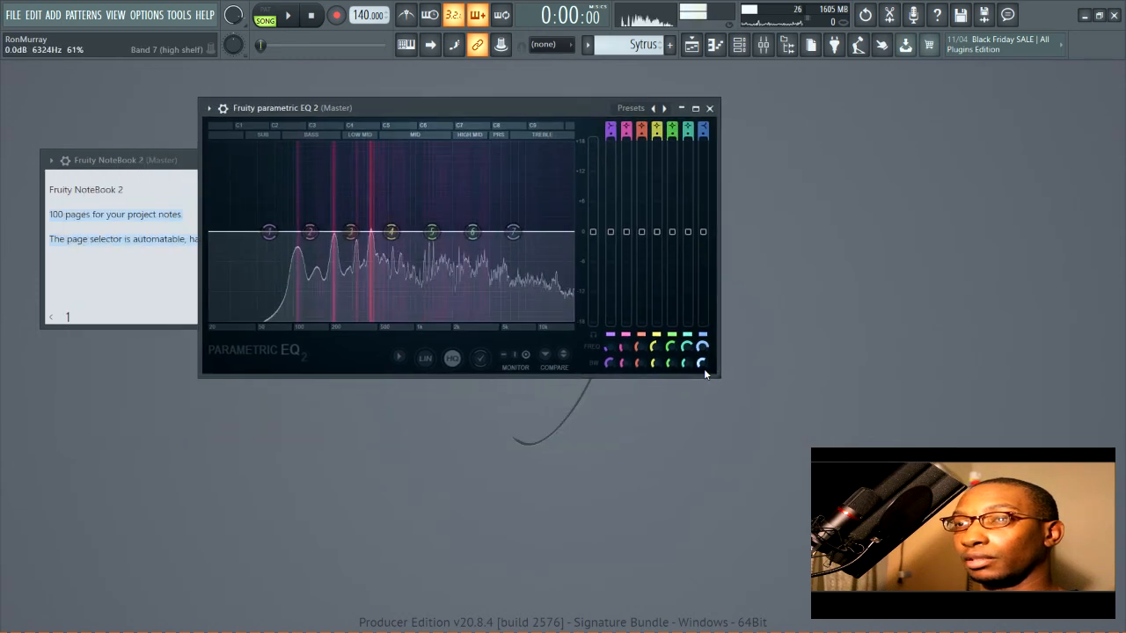
pyautogui.click(165, 160)
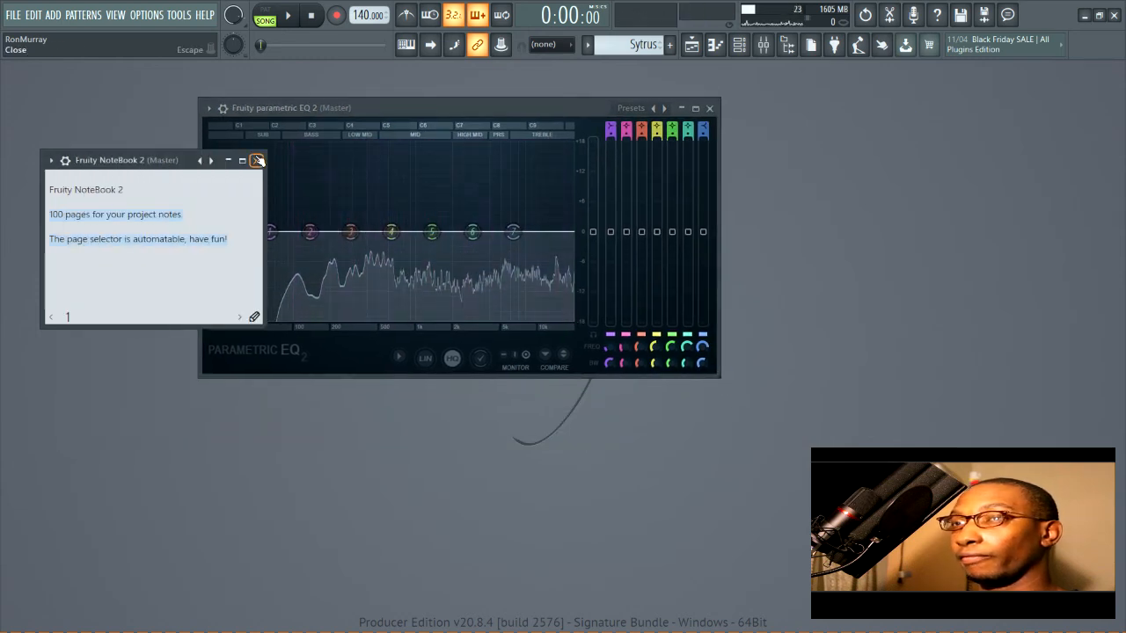
pyautogui.click(257, 160)
pyautogui.moveTo(460, 114); pyautogui.dragTo(379, 121)
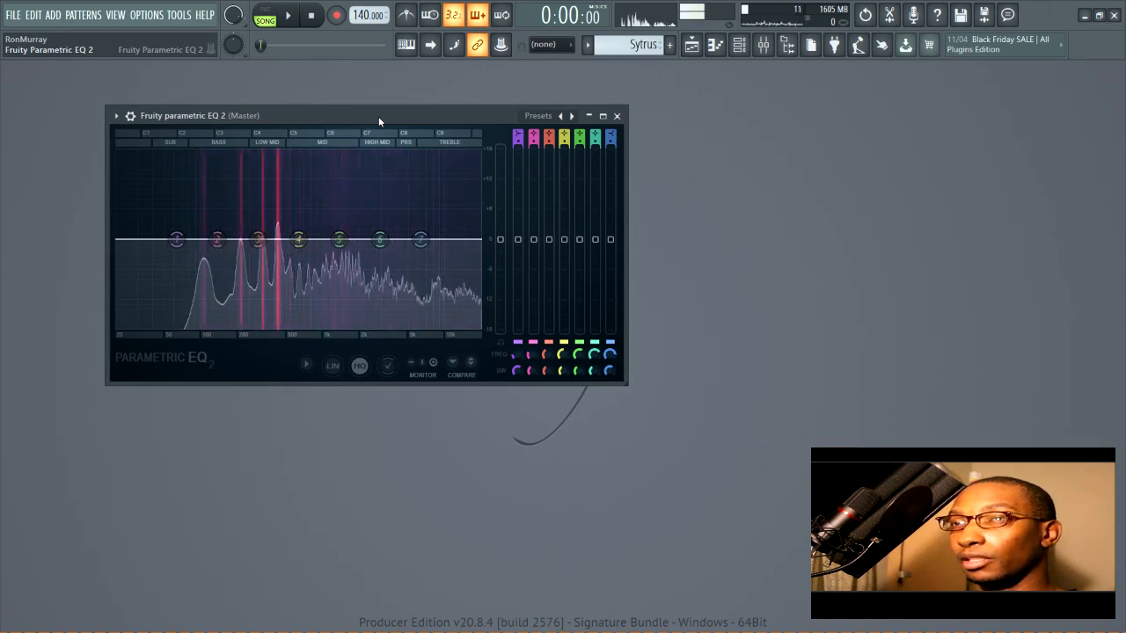
pyautogui.moveTo(274, 118); pyautogui.dragTo(326, 113)
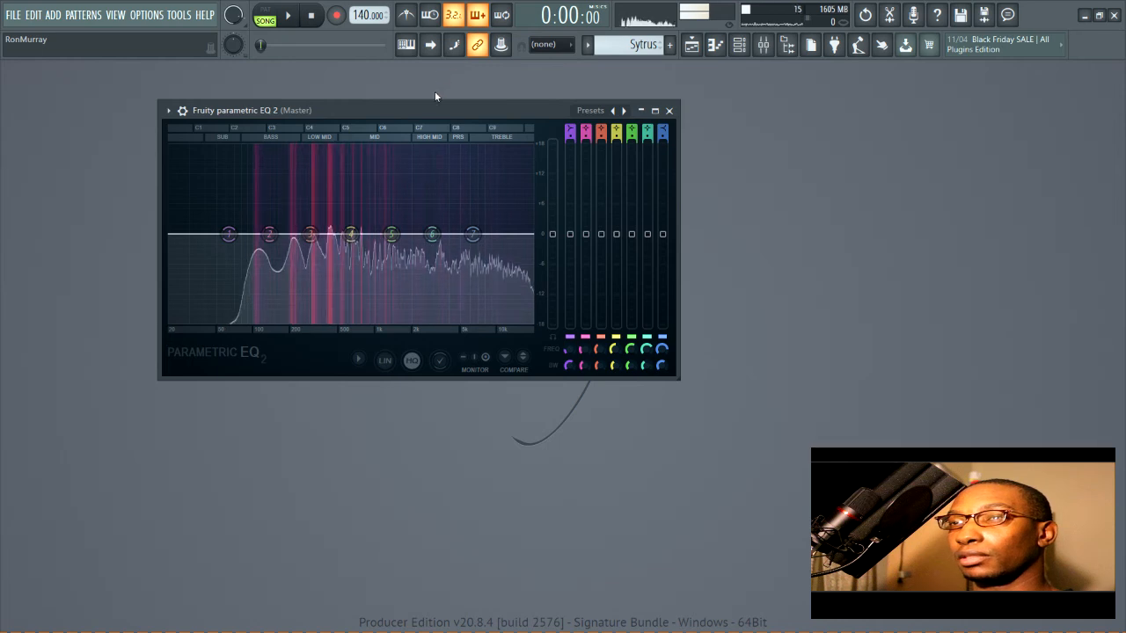
pyautogui.moveTo(481, 113); pyautogui.dragTo(429, 126)
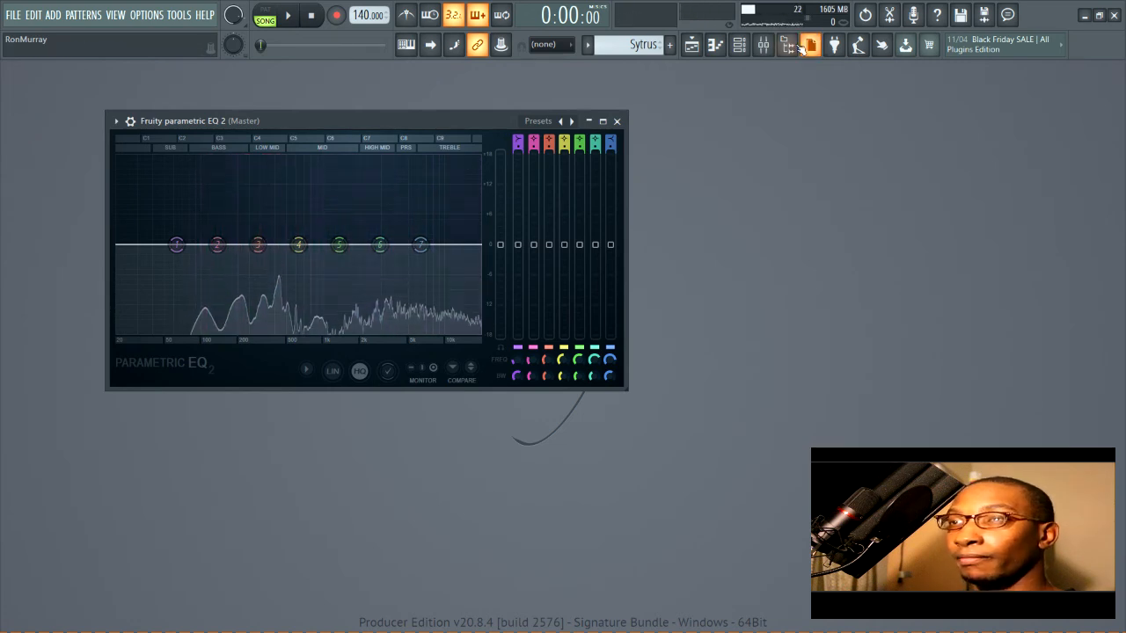
# Reopen the mixer, look across the inserts from the Master to the drum group, and close it again.
pyautogui.click(763, 45)
pyautogui.moveTo(92, 181); pyautogui.dragTo(548, 110)
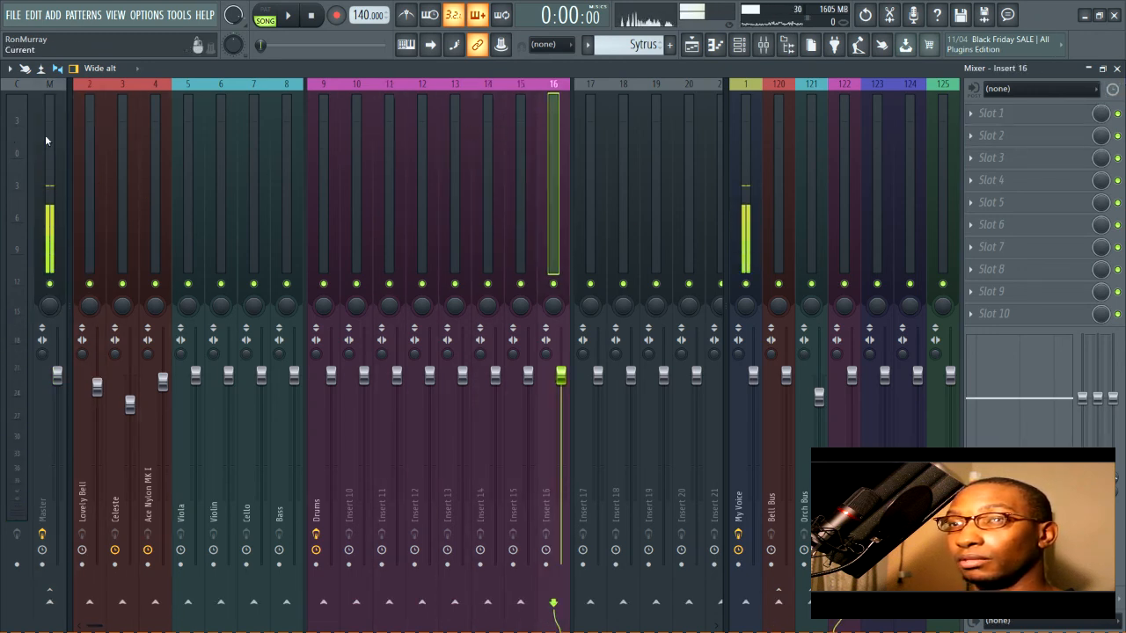
pyautogui.moveTo(45, 136); pyautogui.dragTo(525, 124)
pyautogui.click(1116, 68)
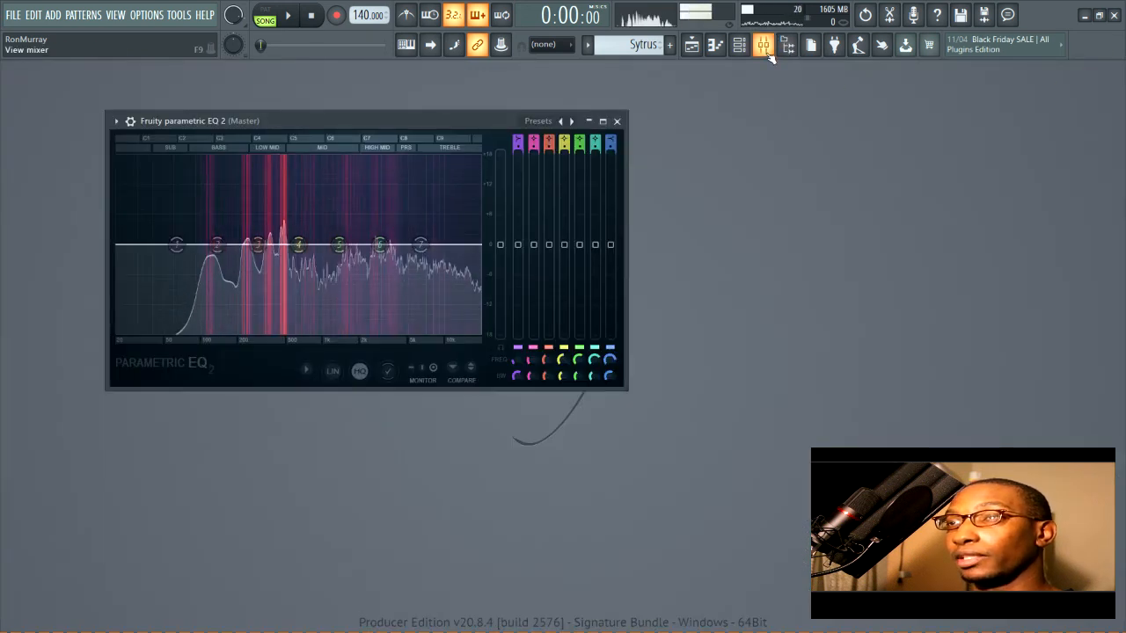
# Look over the project saving options without saving a new version, and reposition the Fruity Parametric EQ 2 window in the workspace.
pyautogui.click(699, 53)
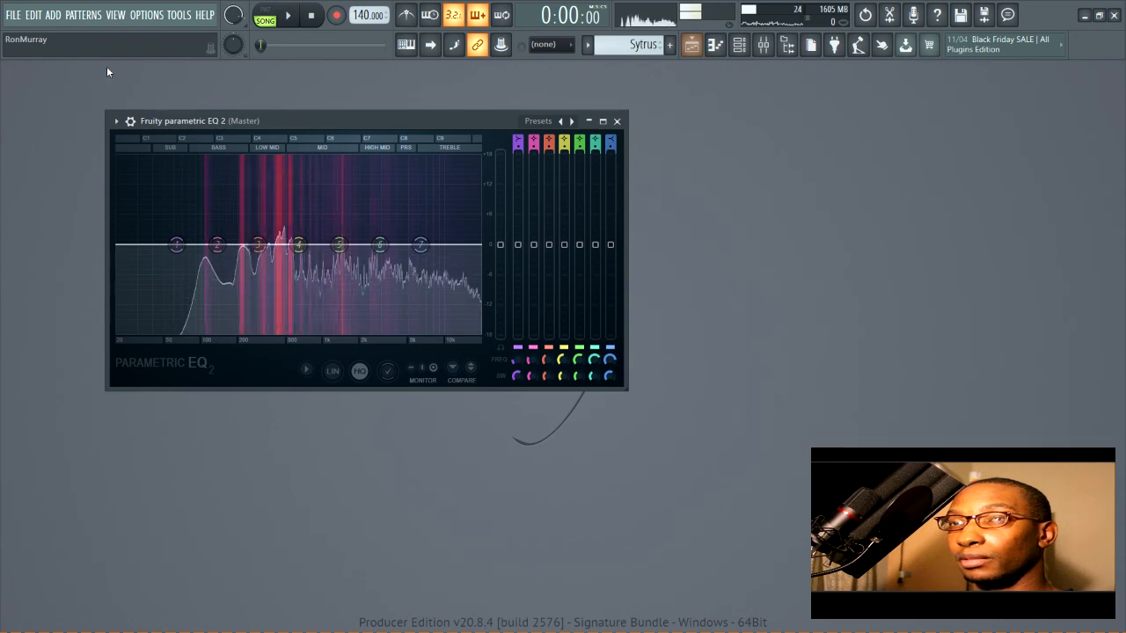
pyautogui.click(17, 16)
pyautogui.moveTo(13, 15)
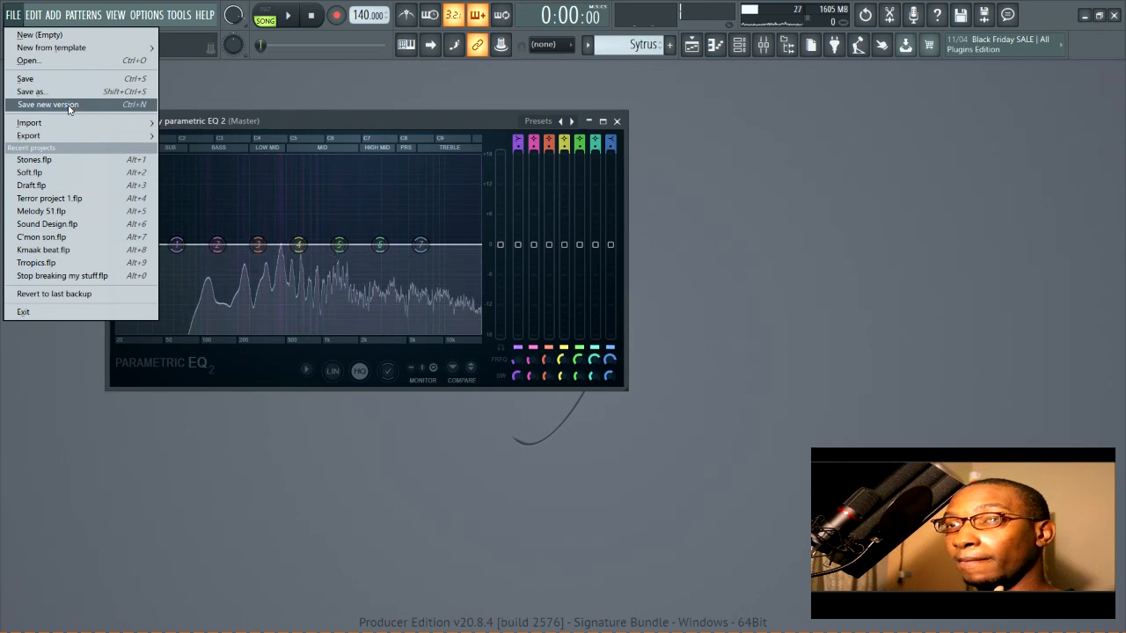
pyautogui.click(262, 109)
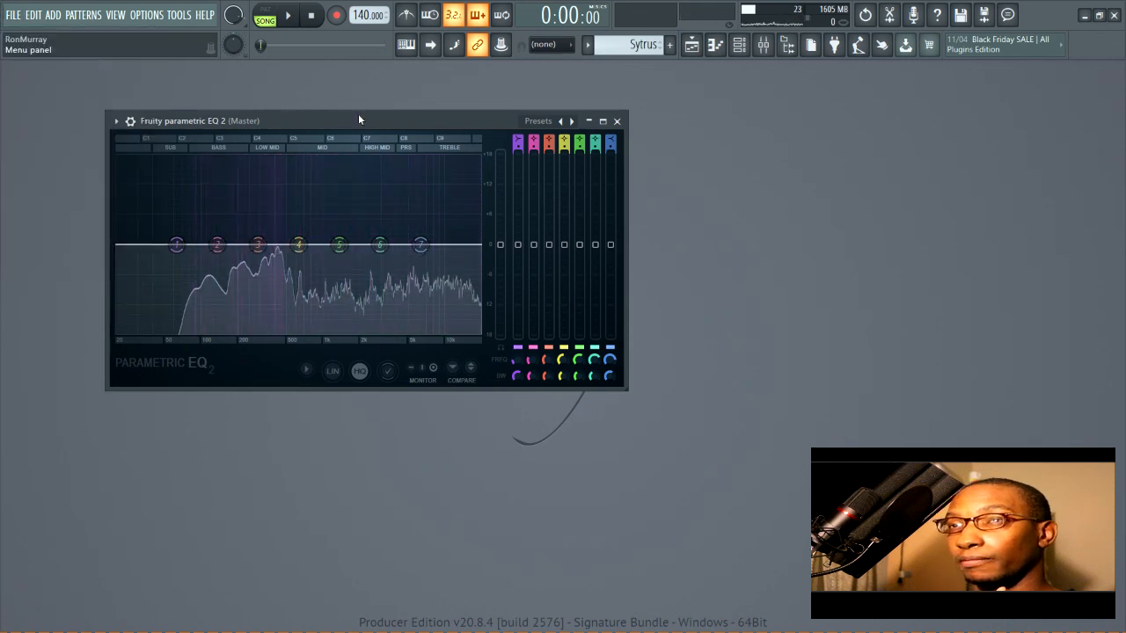
pyautogui.moveTo(332, 114); pyautogui.dragTo(346, 112)
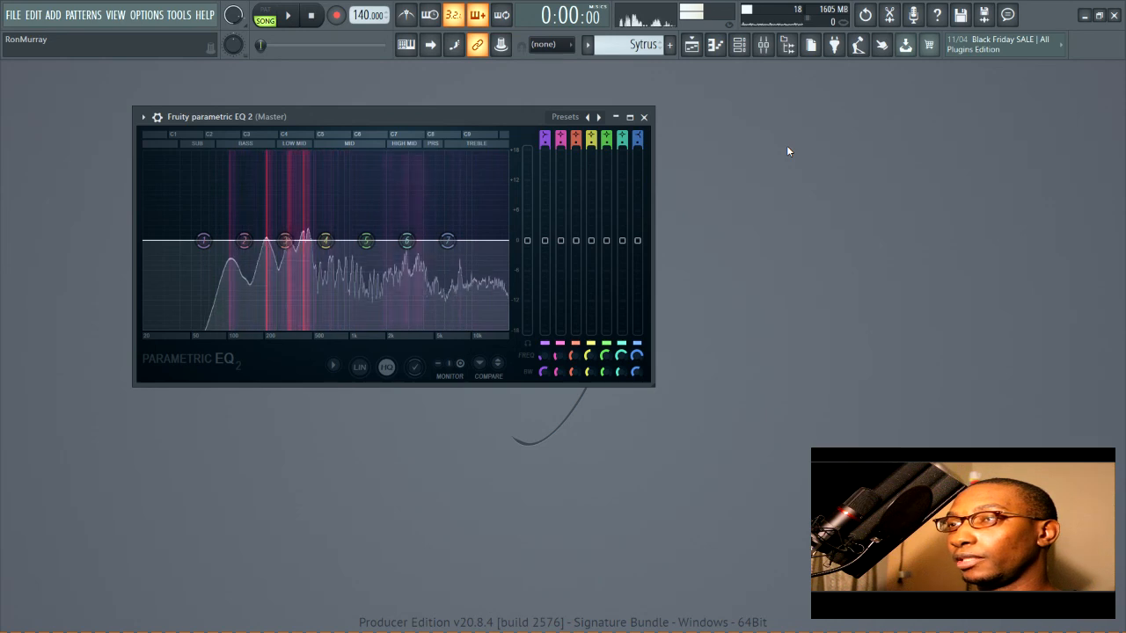
# Open the mixer and look through the available new-project templates without loading one.
pyautogui.click(769, 48)
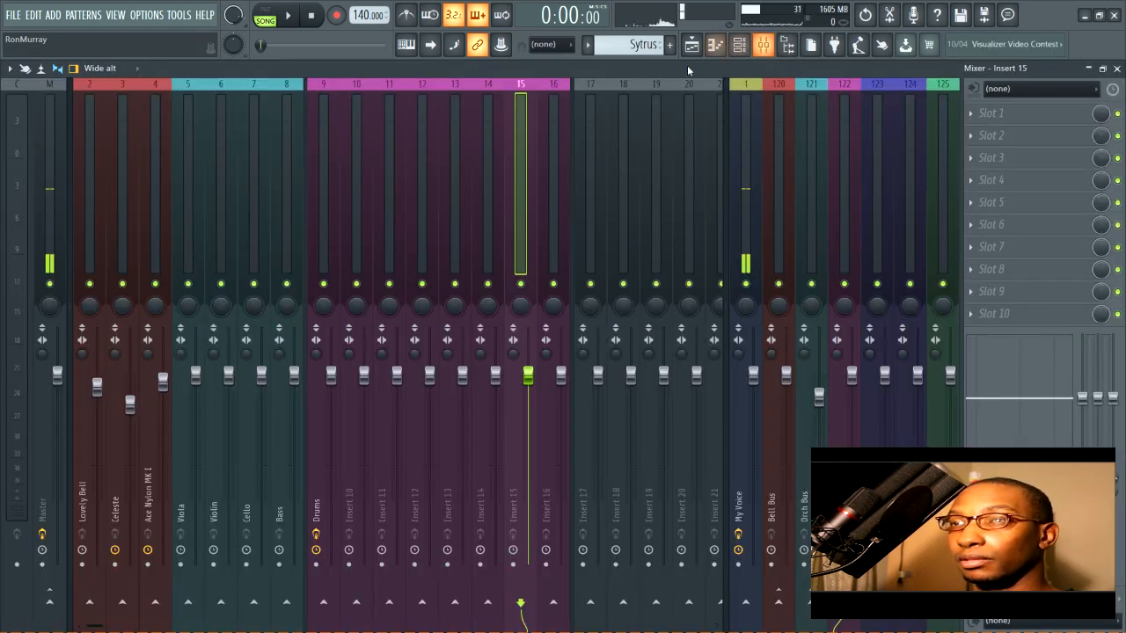
pyautogui.click(12, 15)
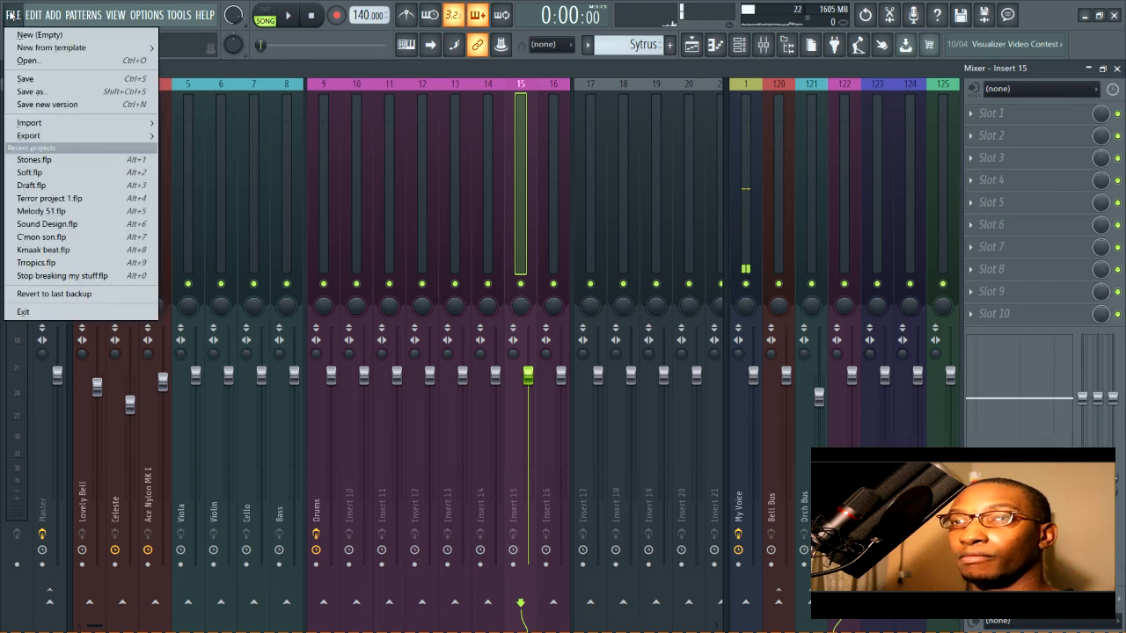
pyautogui.moveTo(151, 48)
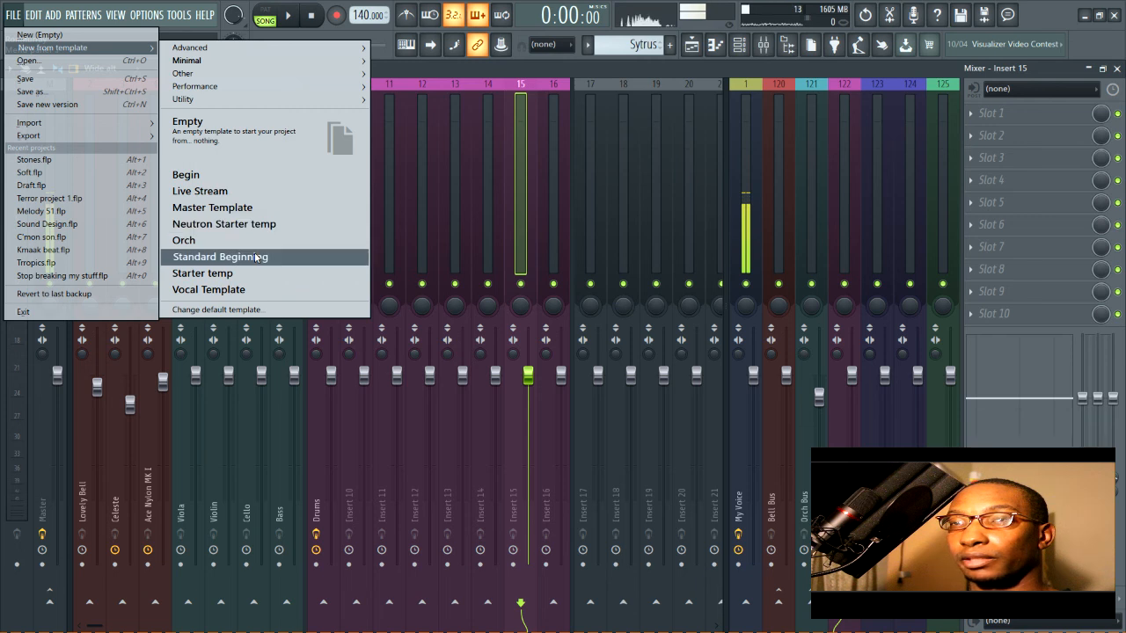
pyautogui.click(527, 210)
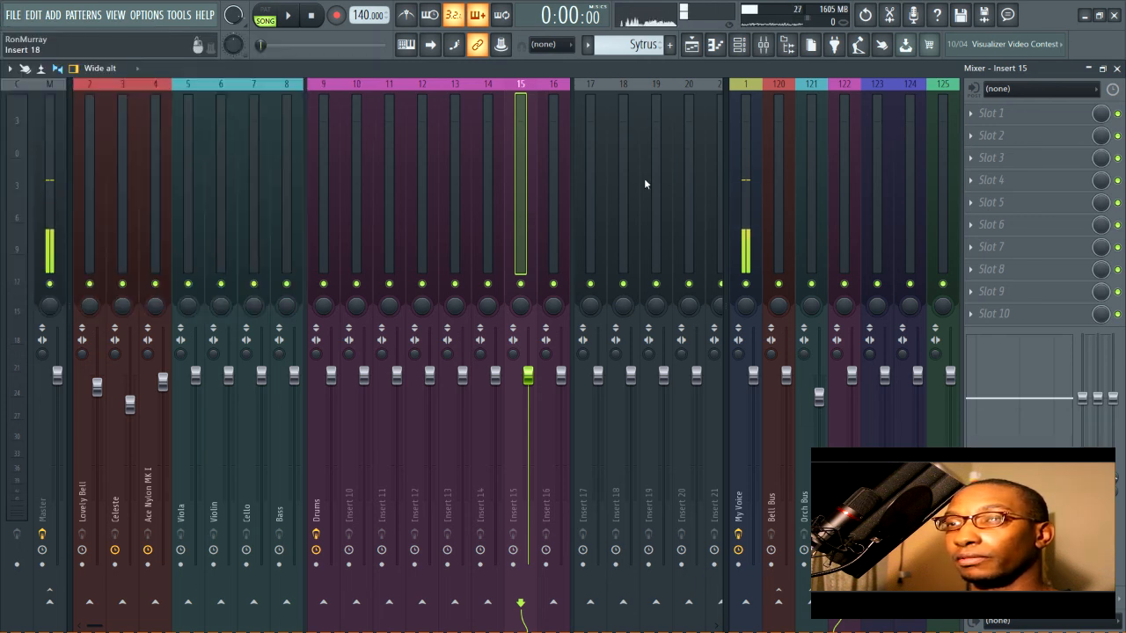
pyautogui.moveTo(533, 142)
pyautogui.mouseDown()
pyautogui.moveTo(201, 180)
pyautogui.moveTo(109, 174)
pyautogui.moveTo(521, 149)
pyautogui.mouseUp()
# Replace the mixer with the channel rack, look over its color-coded channels, and close it.
pyautogui.click(763, 46)
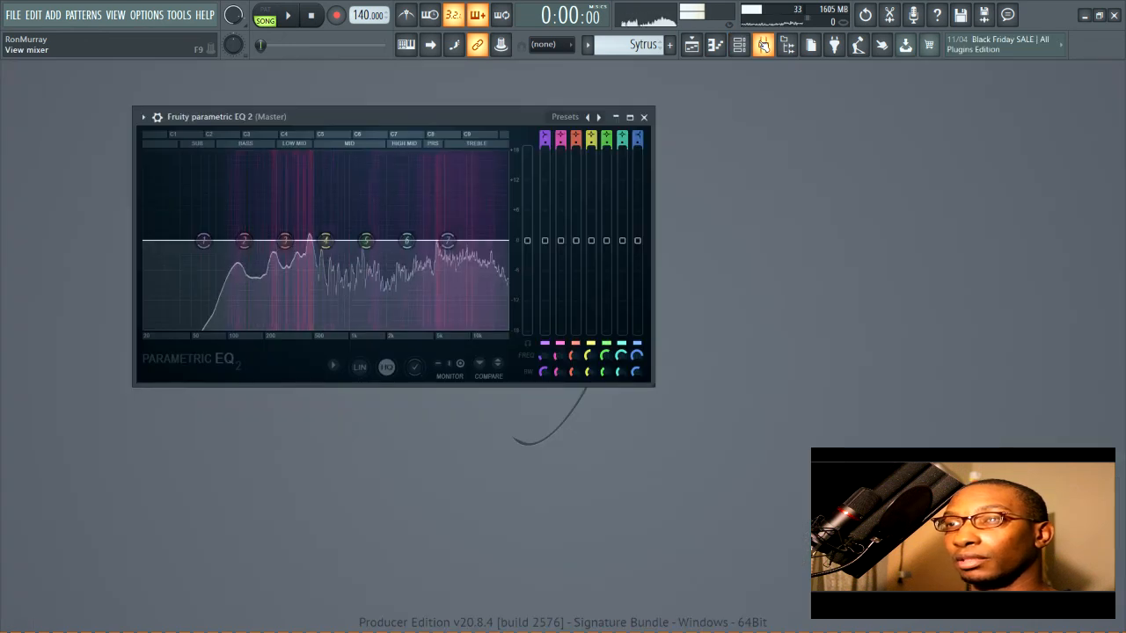
pyautogui.click(739, 47)
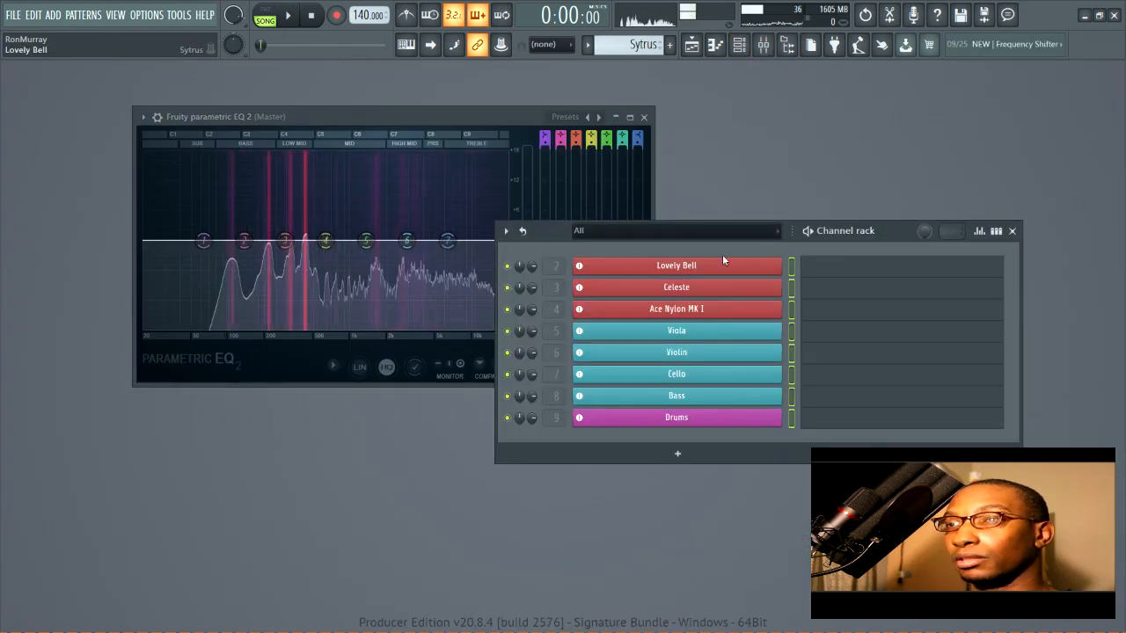
pyautogui.click(1011, 230)
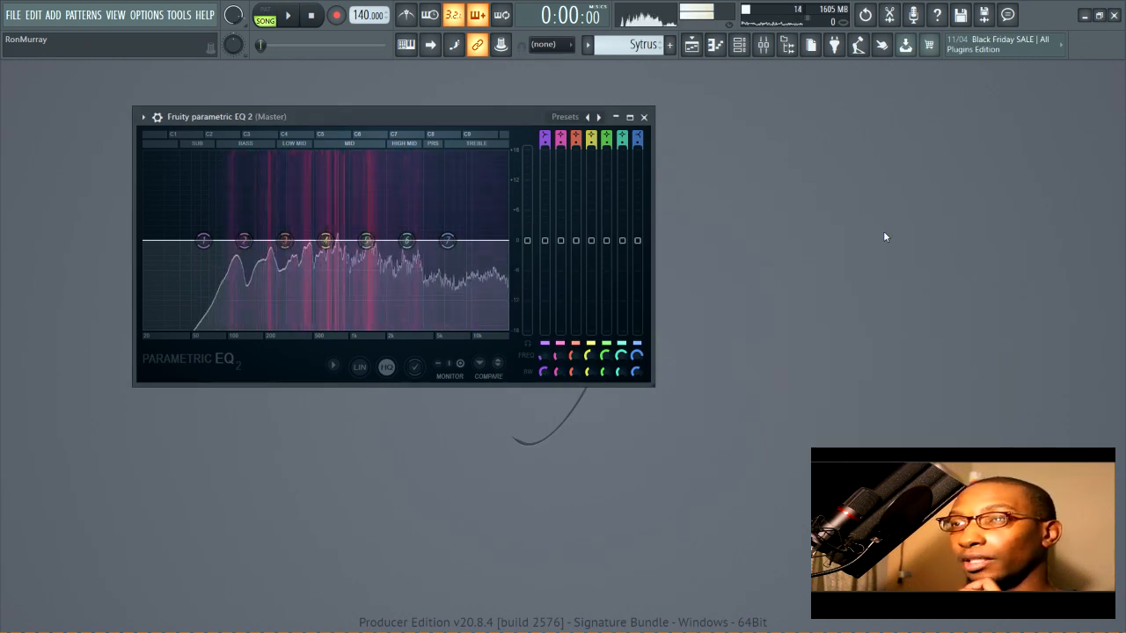
# Reopen the mixer, look across the instrument and drum inserts, and select the Reverb 2 insert.
pyautogui.click(764, 44)
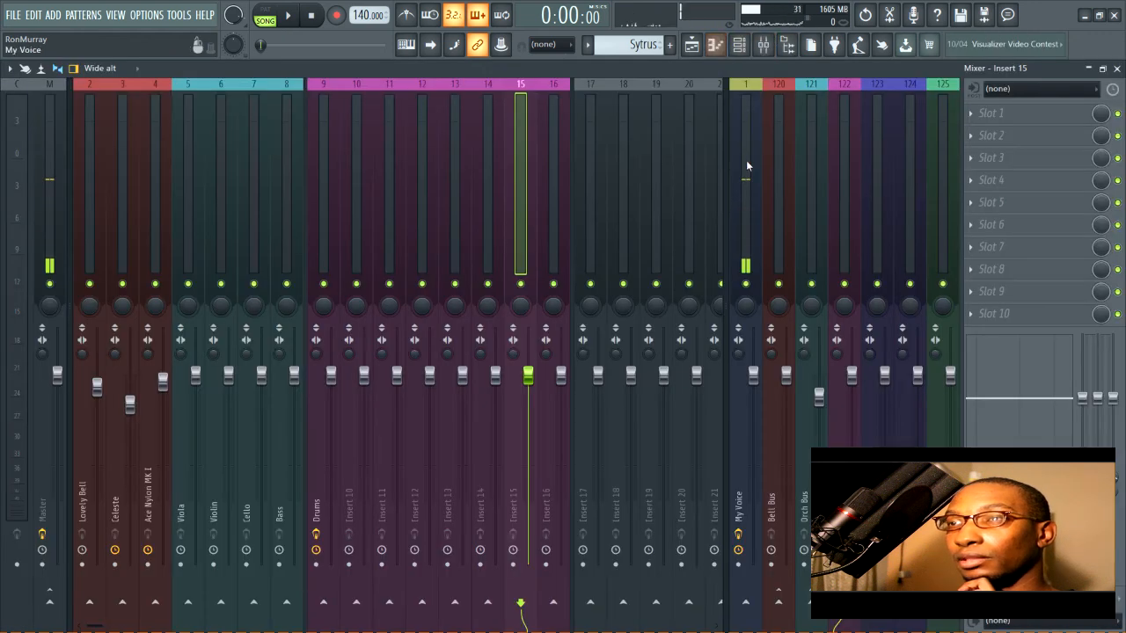
pyautogui.moveTo(217, 137); pyautogui.dragTo(553, 151)
pyautogui.moveTo(760, 157); pyautogui.dragTo(924, 146)
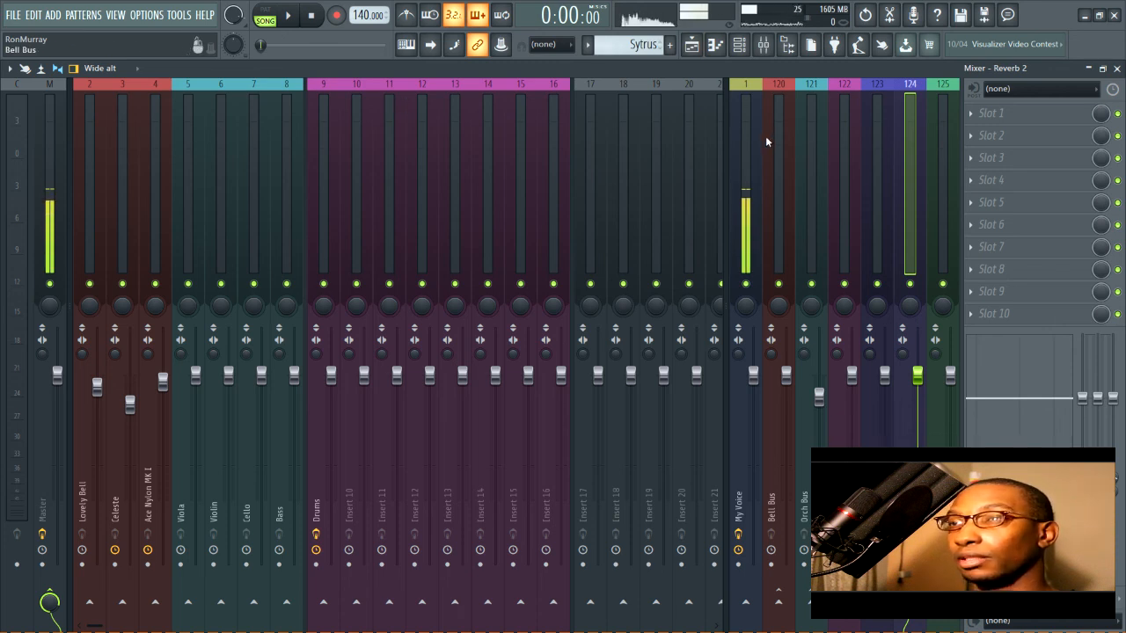
# Look back across the bus and effect inserts from Insert 125 to My Voice, and select the Bell Bus insert.
pyautogui.click(948, 139)
pyautogui.moveTo(948, 137); pyautogui.dragTo(867, 157)
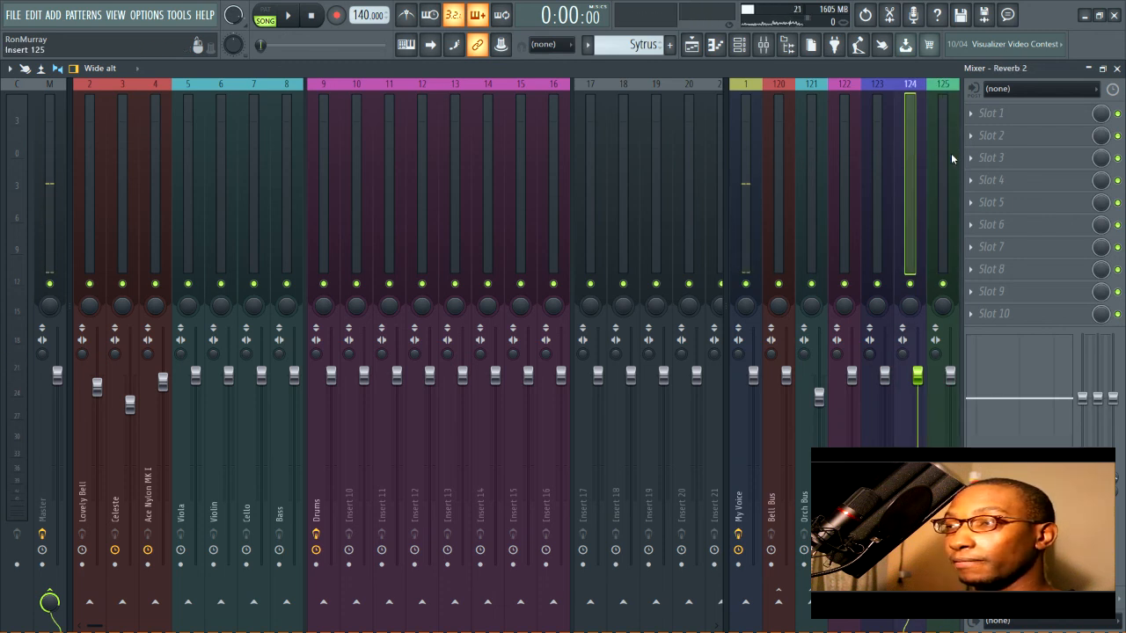
pyautogui.moveTo(951, 153); pyautogui.dragTo(749, 192)
pyautogui.click(780, 190)
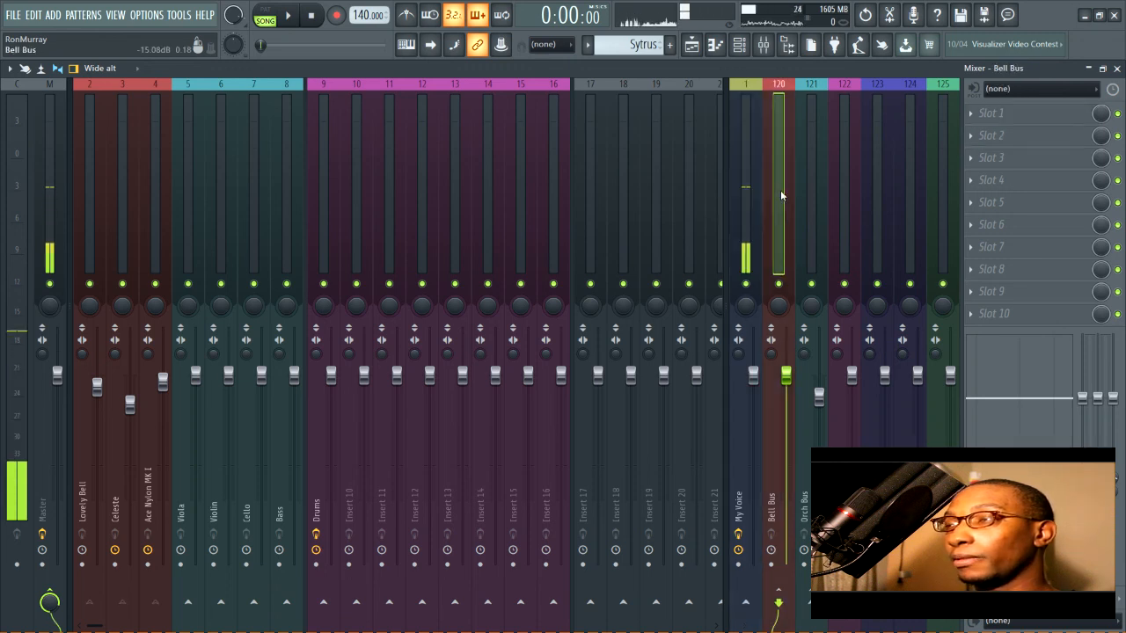